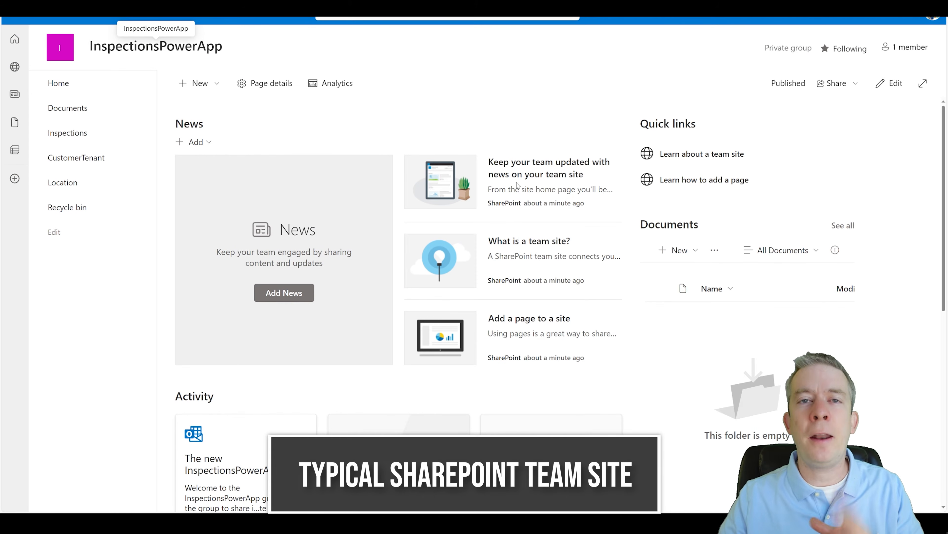
Step: Add the ID column to the Inspections All Items view at position 1 from the left
left_click(67, 137)
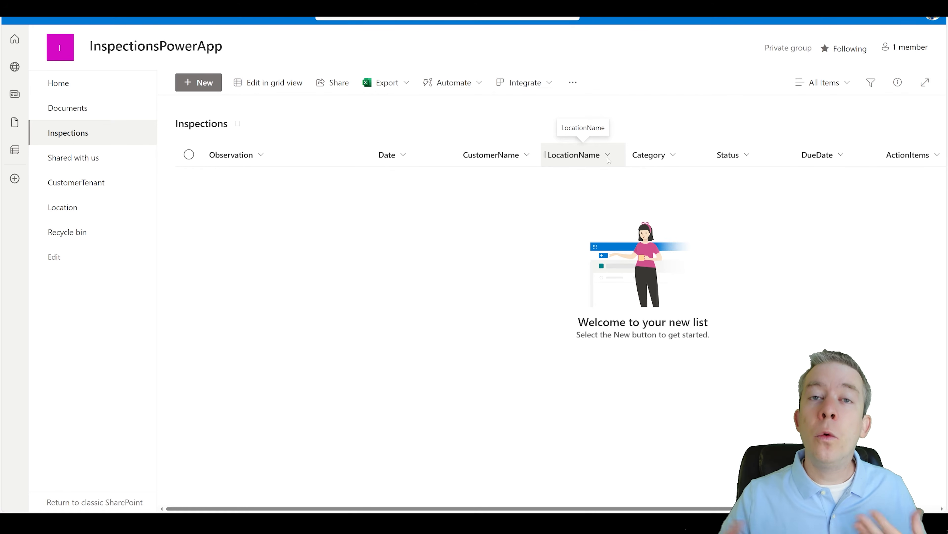
left_click(879, 21)
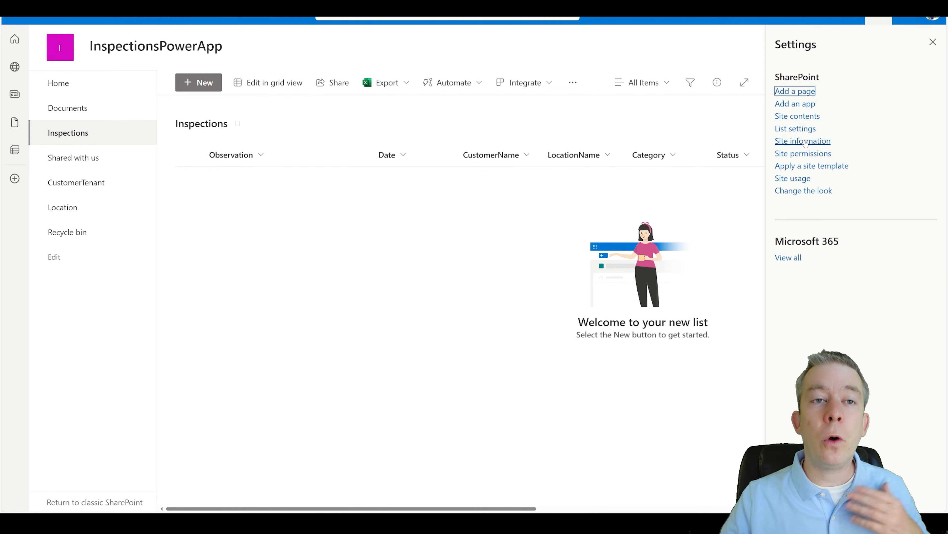
left_click(796, 129)
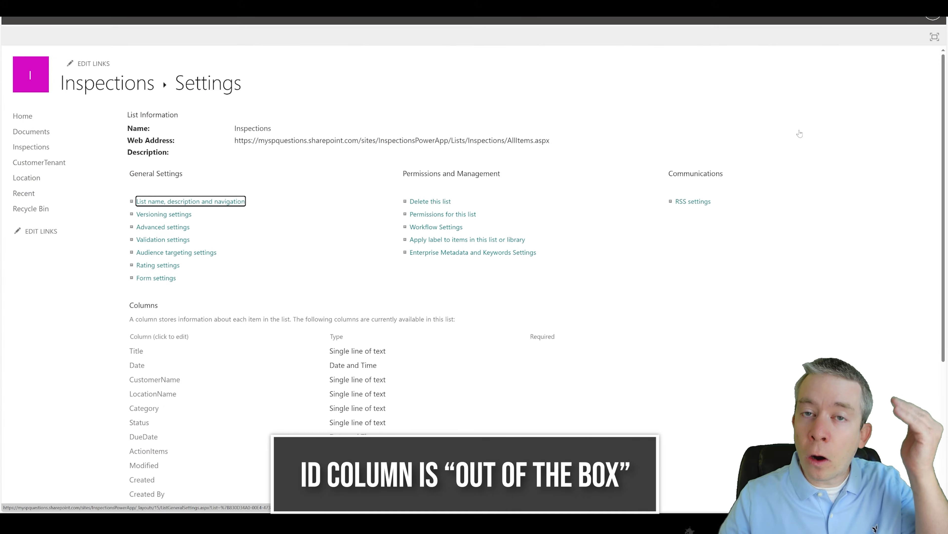
scroll(110, 345, "down", 5)
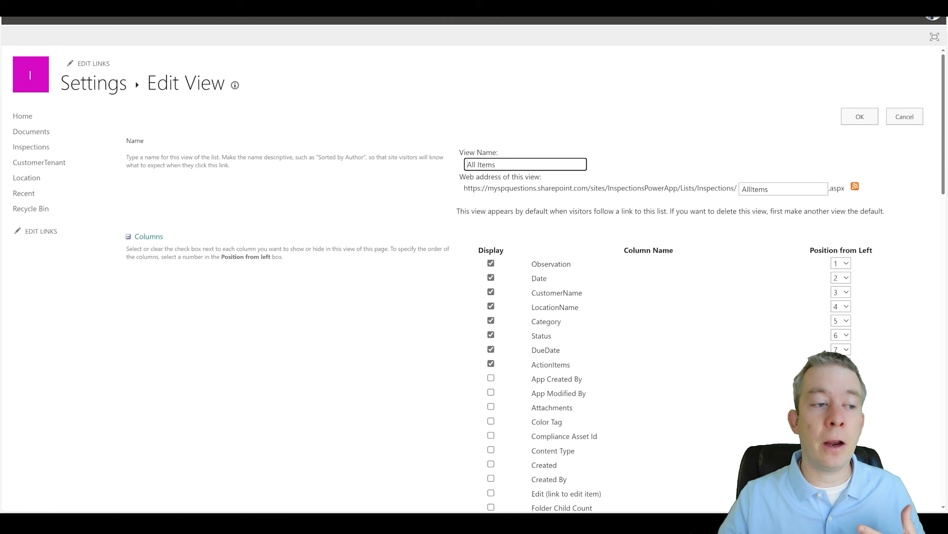
scroll(491, 246, "down", 7)
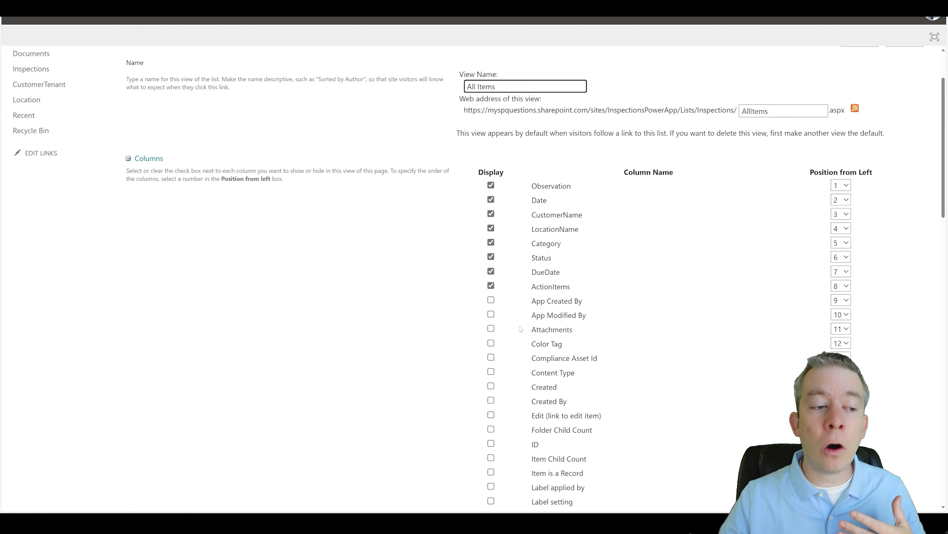
left_click(491, 243)
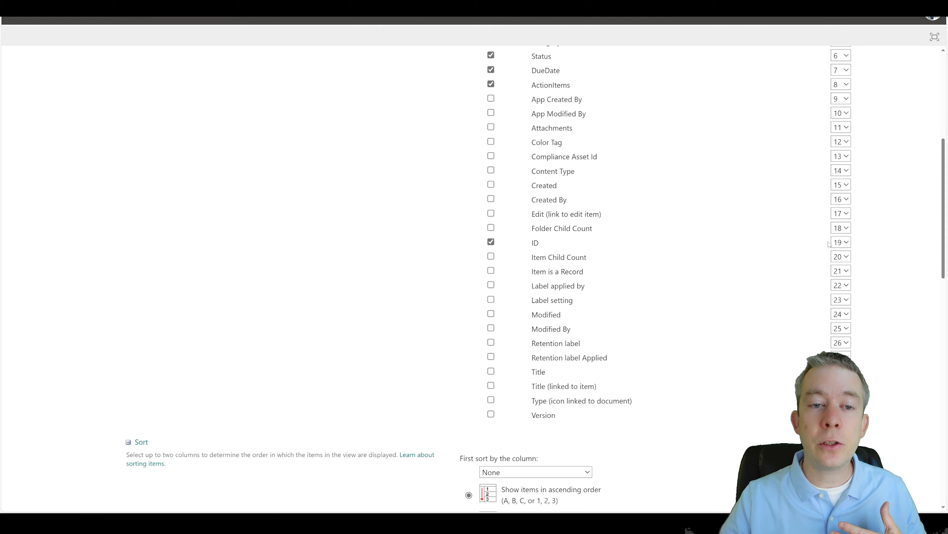
left_click(840, 242)
left_click(836, 255)
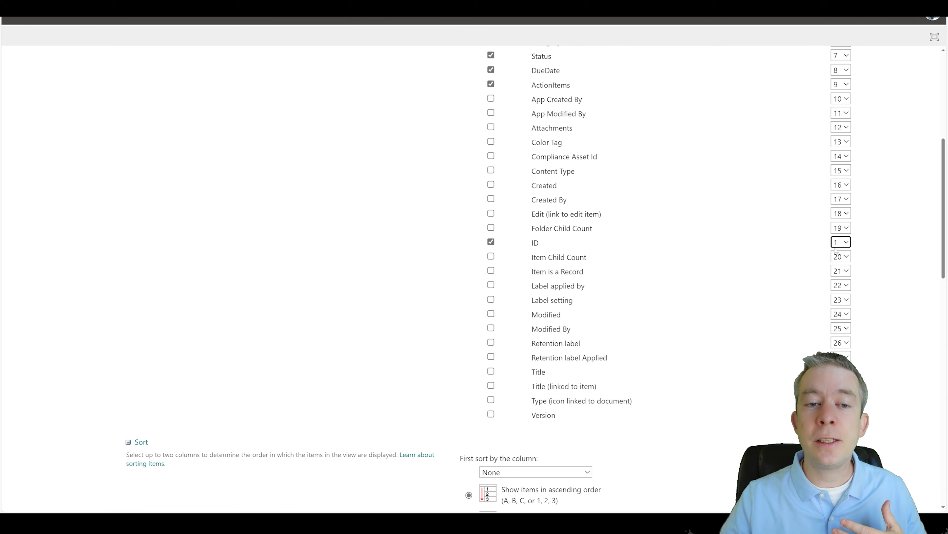
scroll(892, 80, "up", 8)
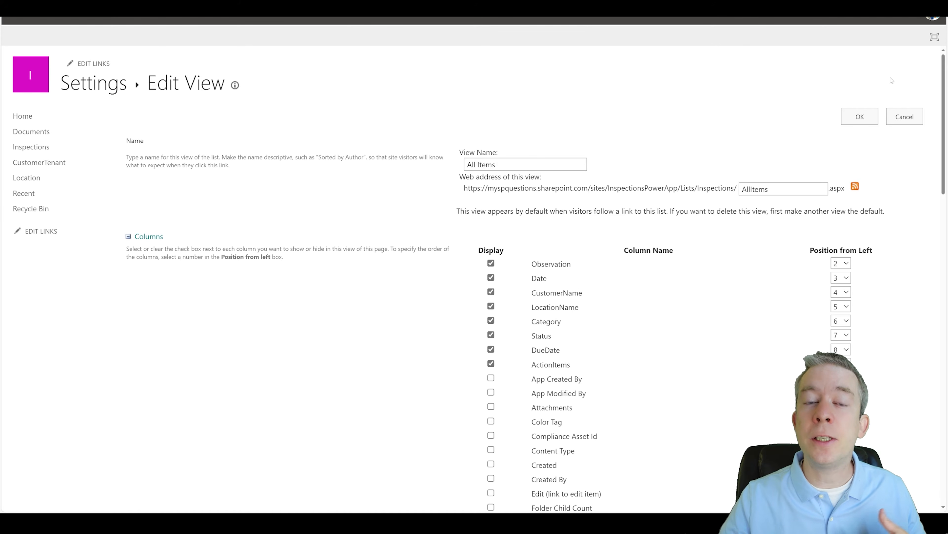
left_click(860, 116)
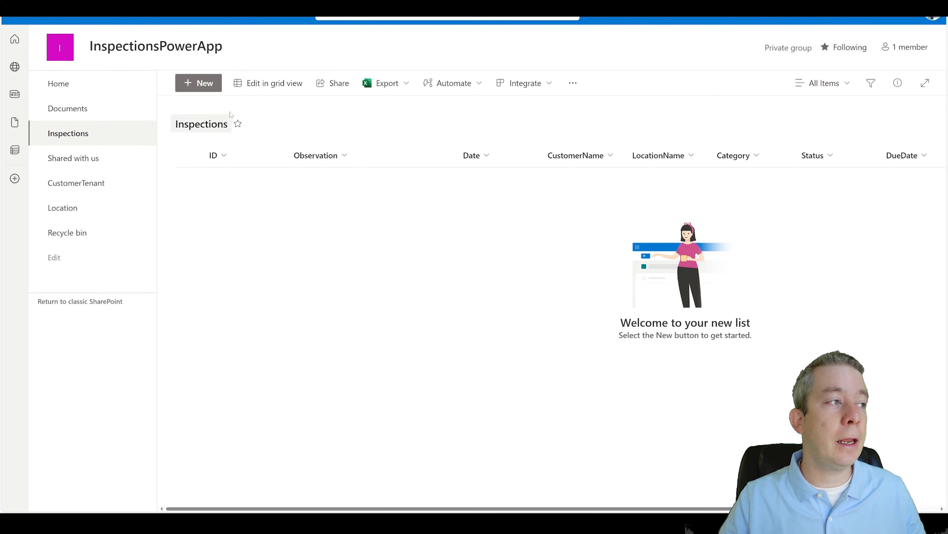
Step: In grid view, start a new Inspections item with Observation 'Flooring was damaged'
left_click(269, 83)
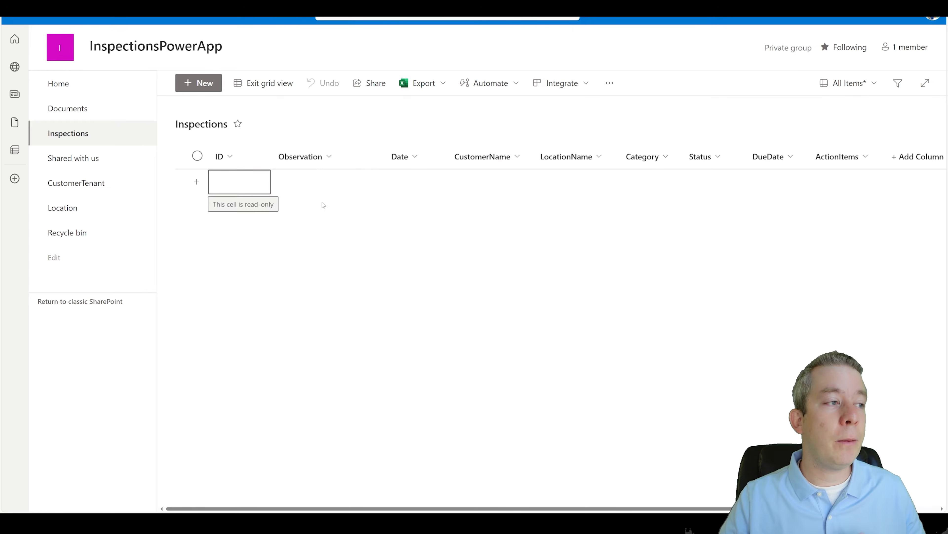
left_click(243, 183)
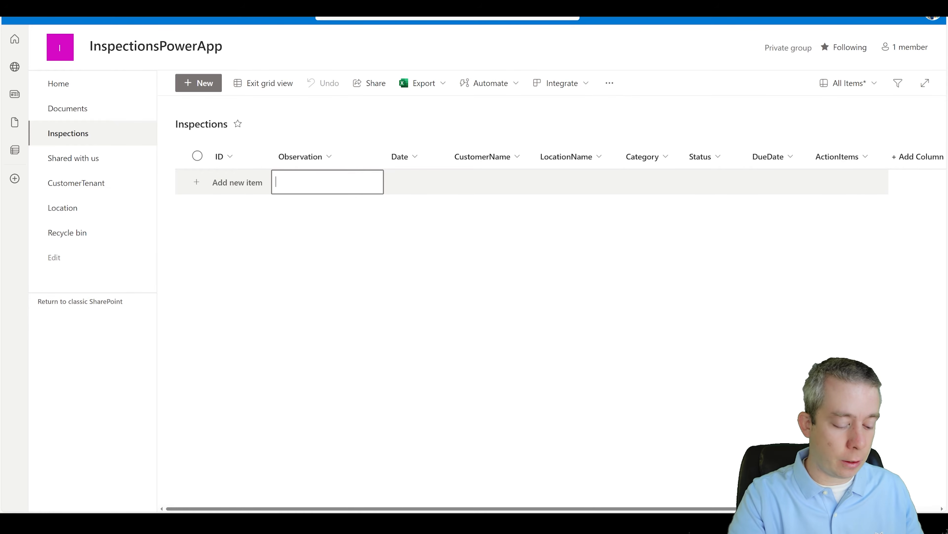
type("Floor was")
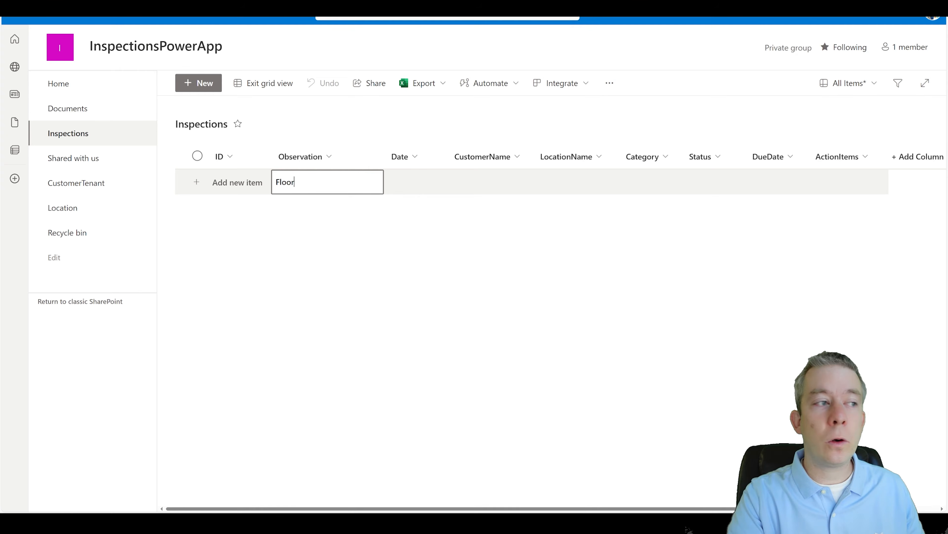
key("BackSpace")
key("BackSpace")
key("BackSpace")
key("BackSpace")
type("ing was damaged")
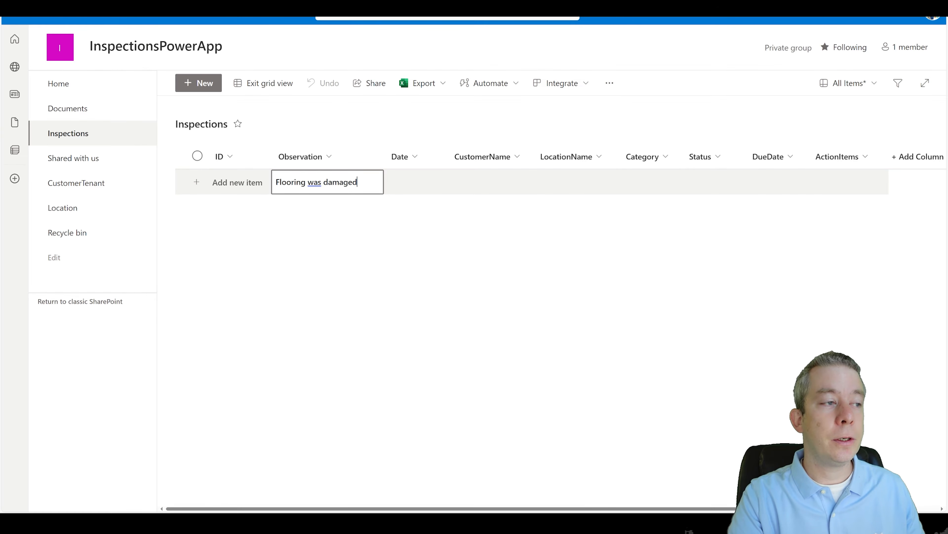
key("Tab")
Step: Set the item's Date to April 14, 2024 and enter the customer's name
left_click(411, 165)
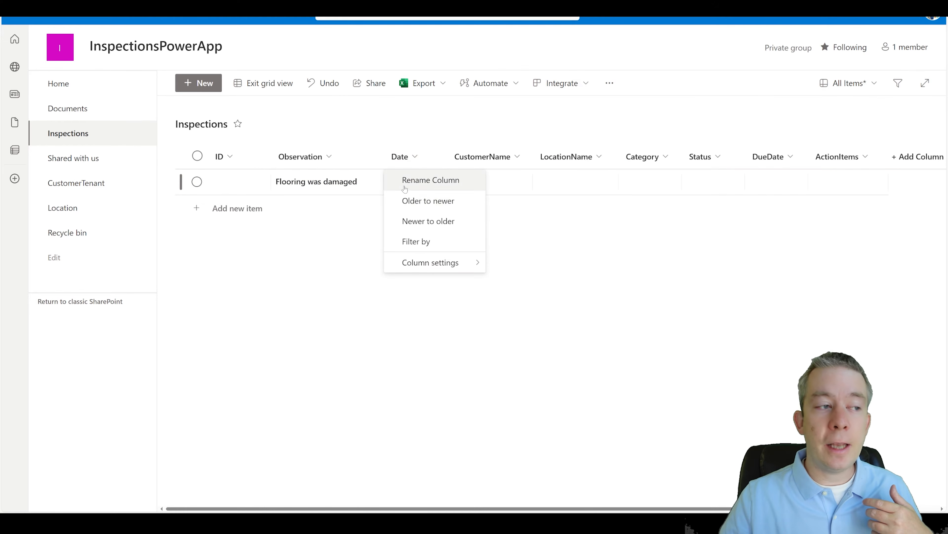
left_click(437, 132)
left_click(422, 183)
left_click(409, 281)
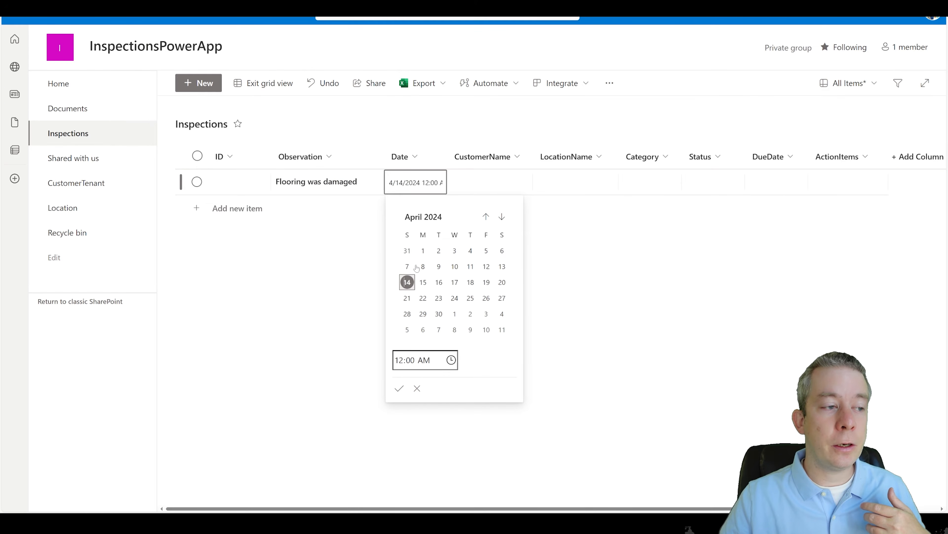
double_click(472, 186)
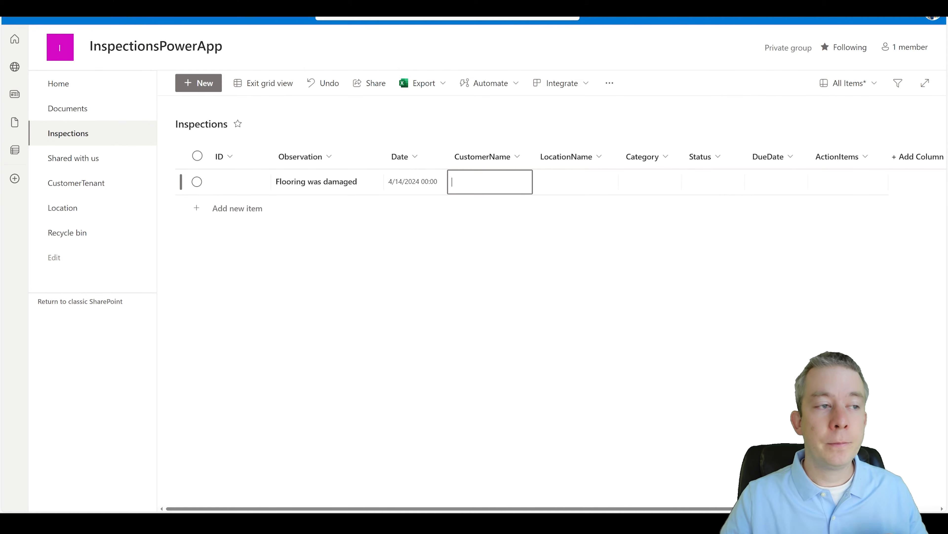
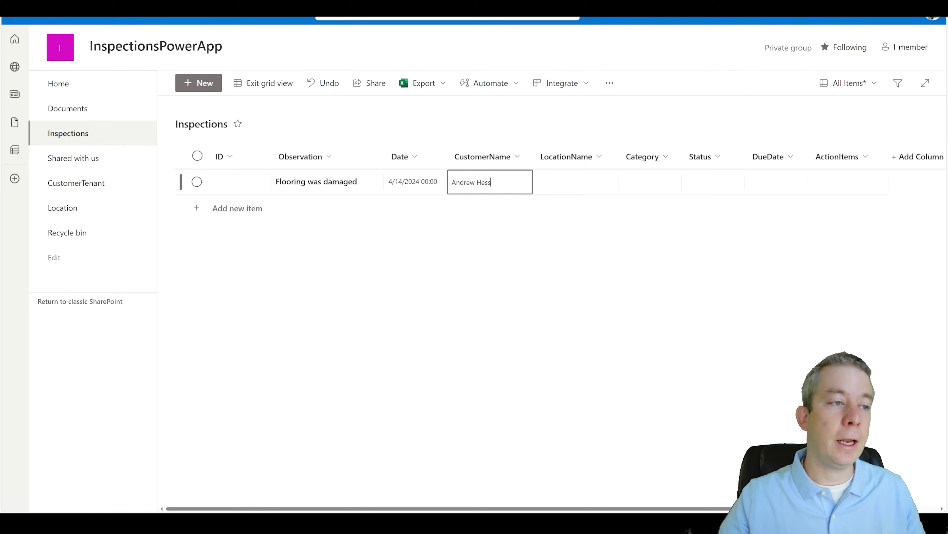
key("Tab")
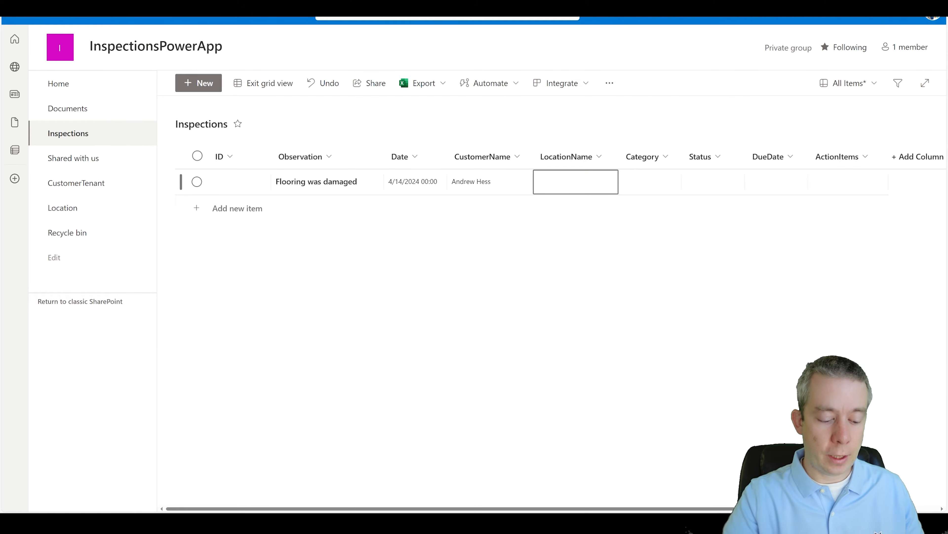
Step: Fill in LocationName Home Office, Category Apartment and Status Caution
type("Home O")
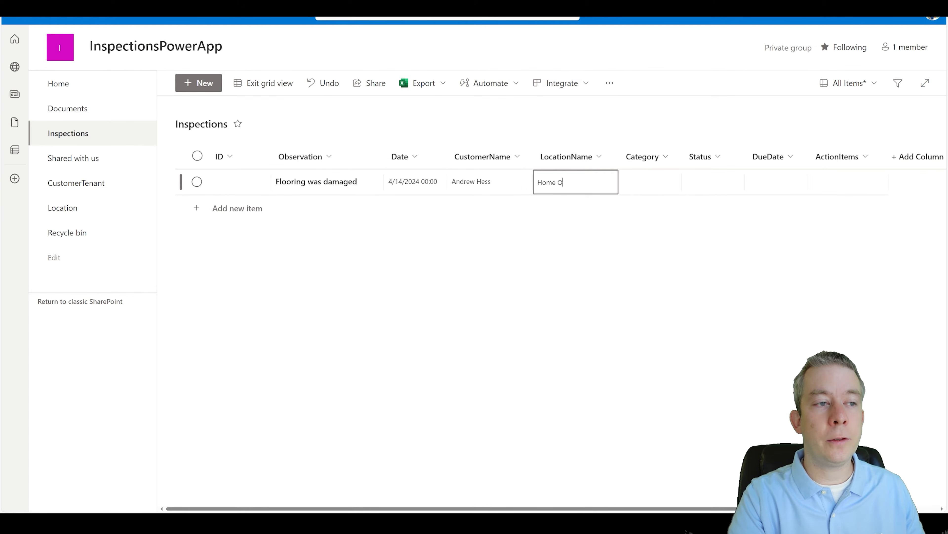
type("ffice")
key("Tab")
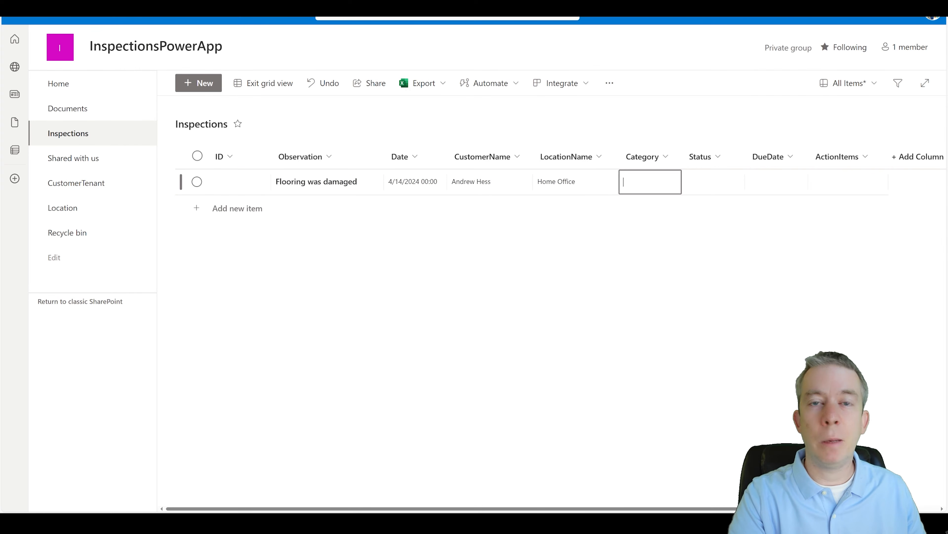
type("Apartment")
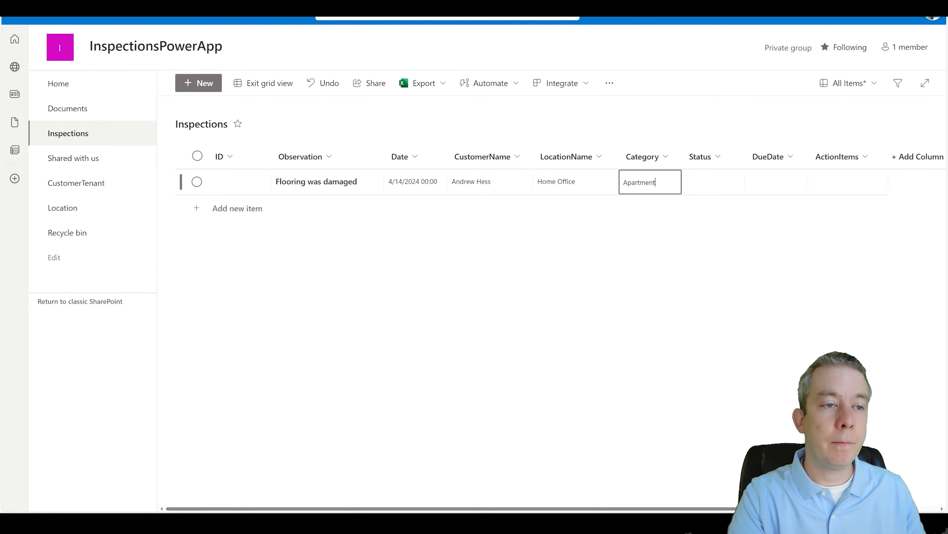
key("Tab")
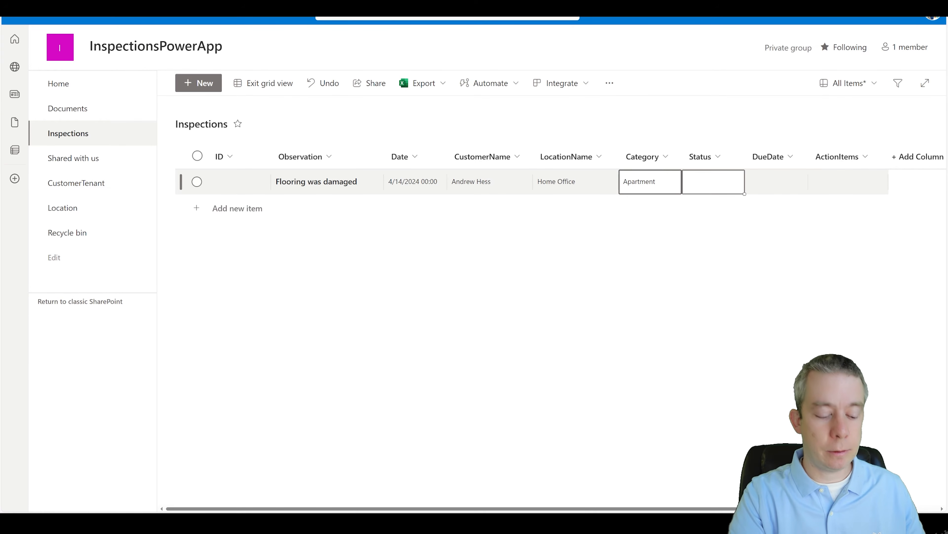
type("Caution")
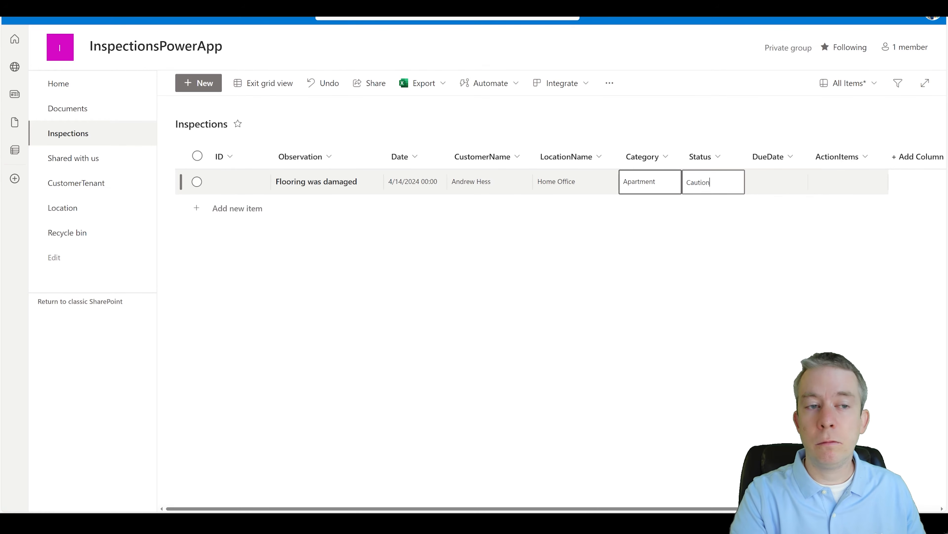
key("Tab")
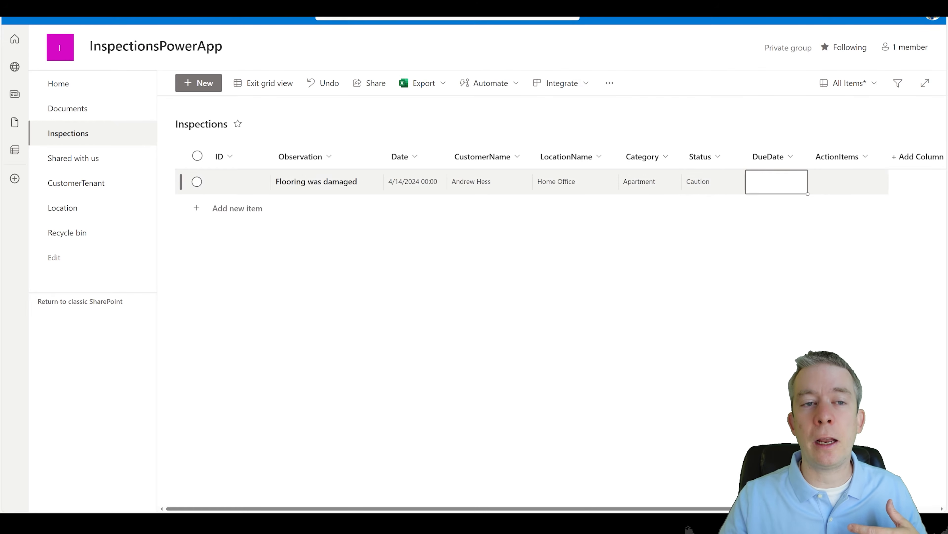
Step: Set DueDate 4/14/2024 and action item 'Deep clean carpets.', then save the item
left_click(776, 181)
left_click(768, 282)
double_click(839, 183)
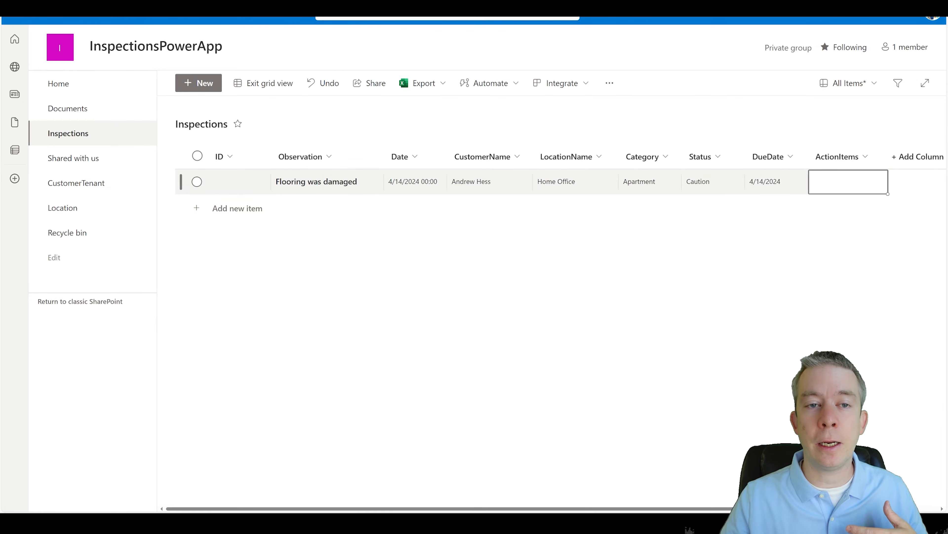
type("Re")
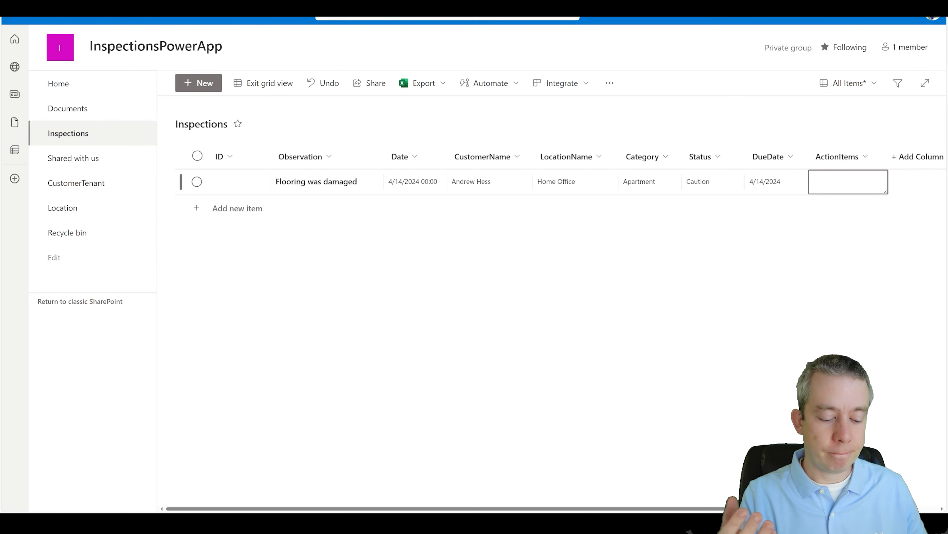
type("De")
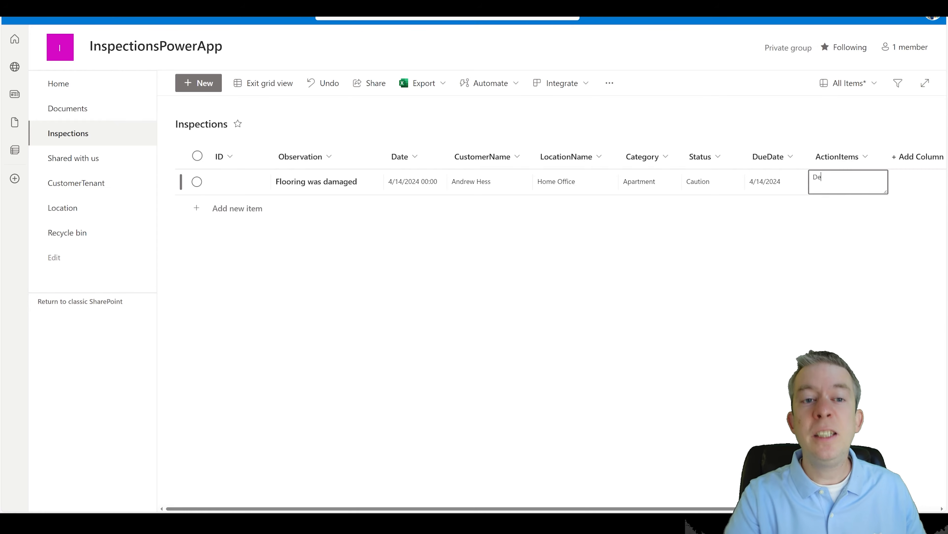
type("ep clean carpets.")
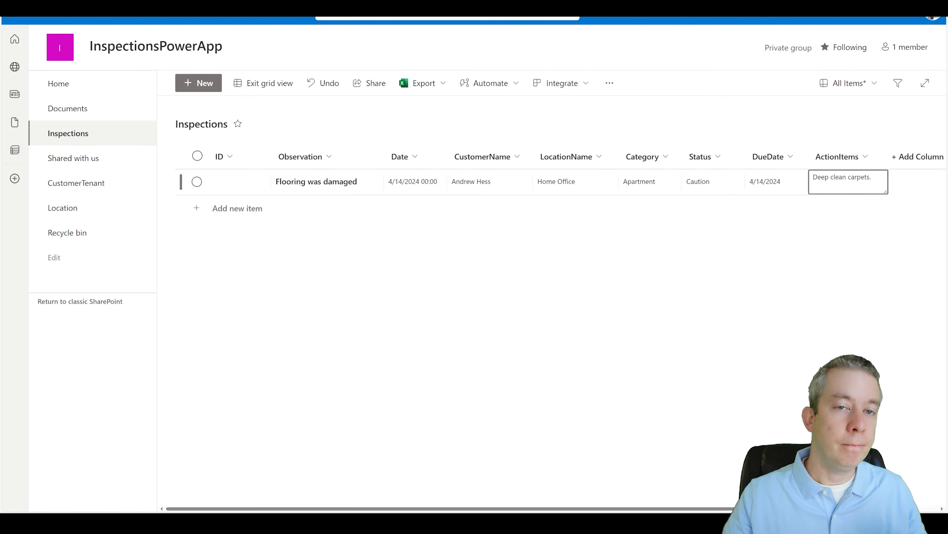
left_click(249, 89)
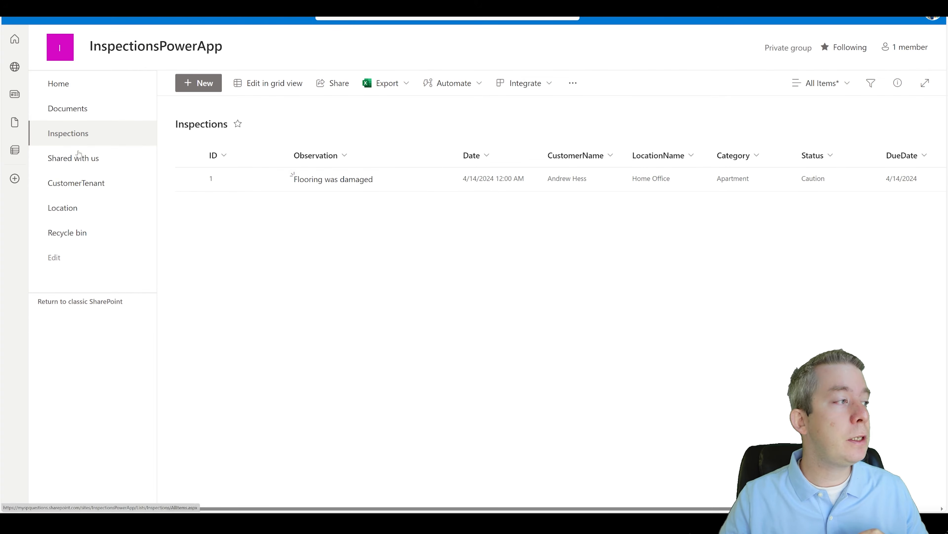
Step: In CustomerTenant grid view, enter the customer's first name, last name, phone and e-mail, widening Email
left_click(74, 183)
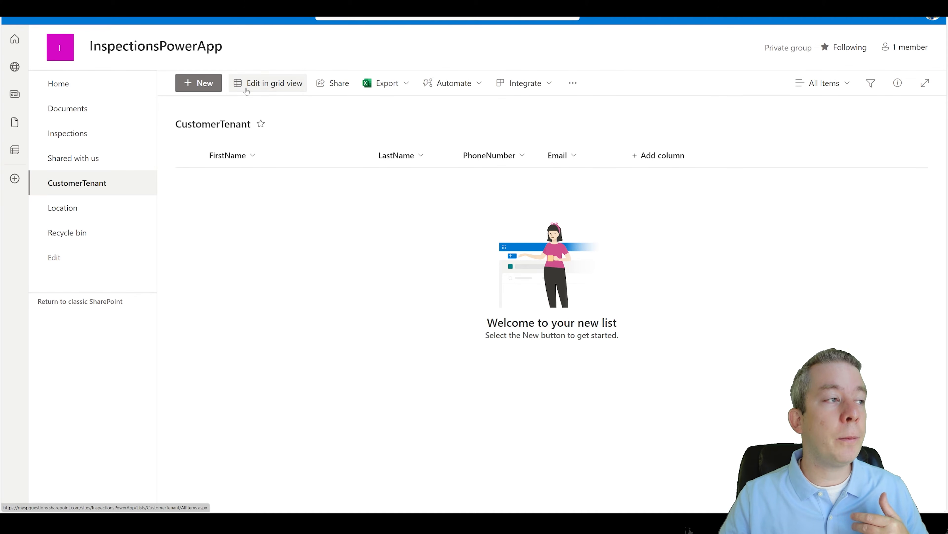
left_click(261, 83)
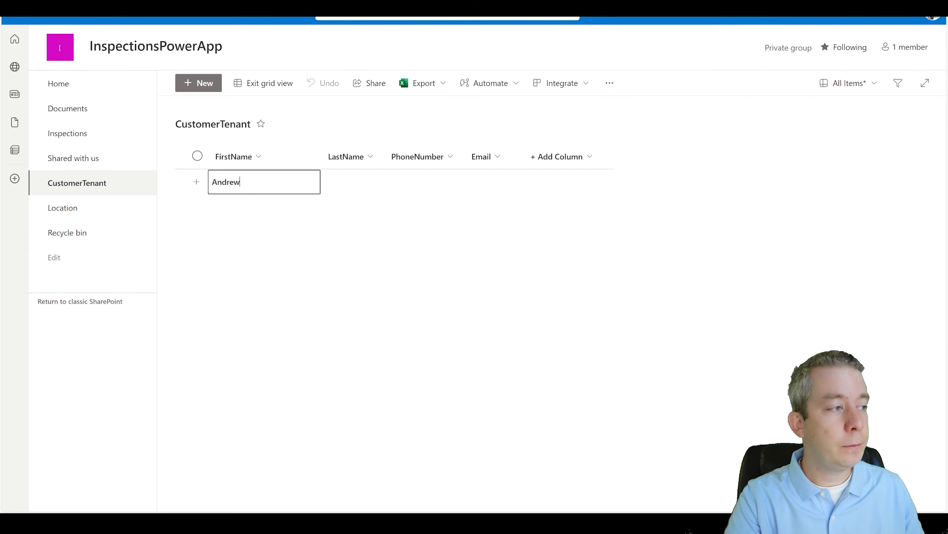
key("Tab")
key("Tab")
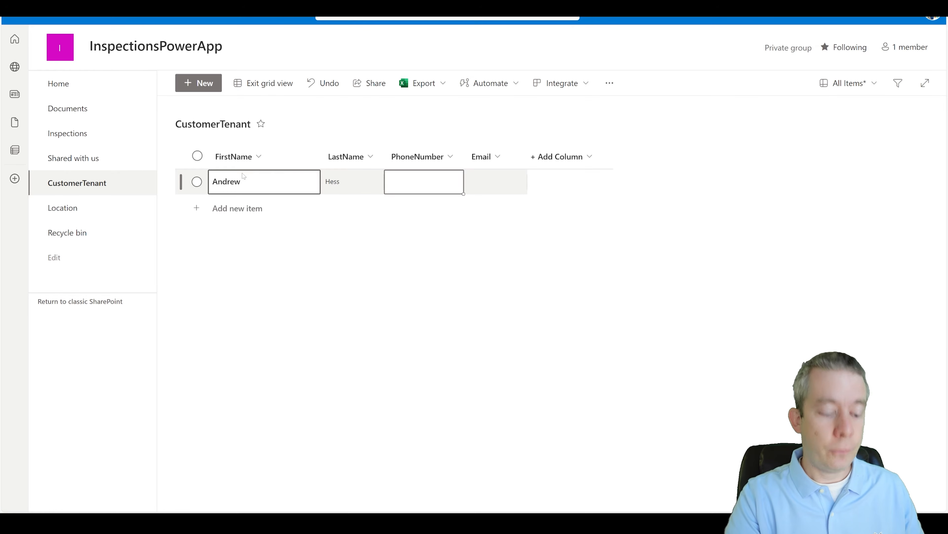
type("555 5555555")
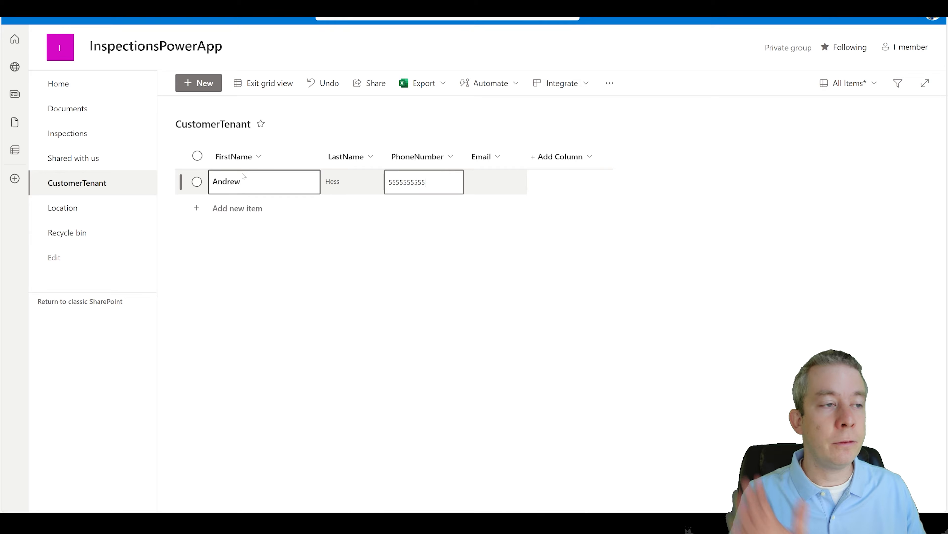
key("Tab")
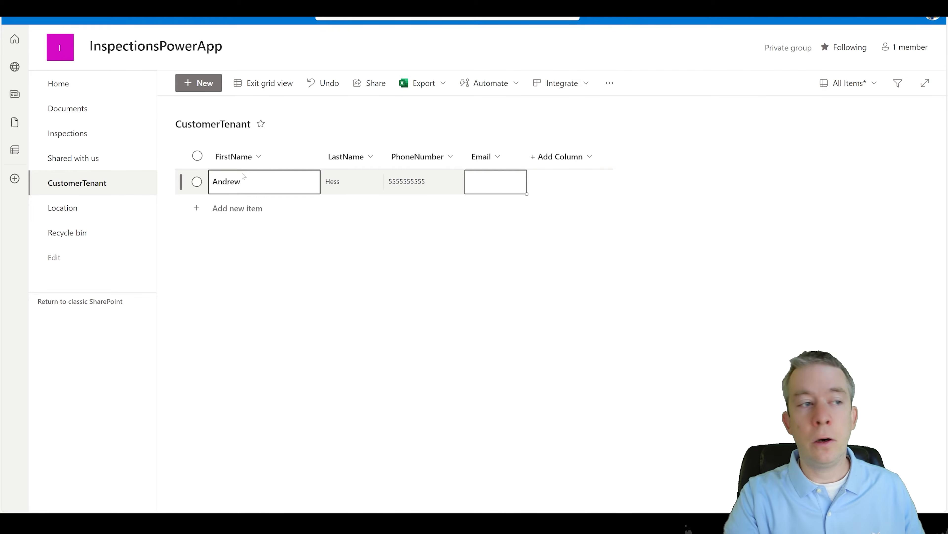
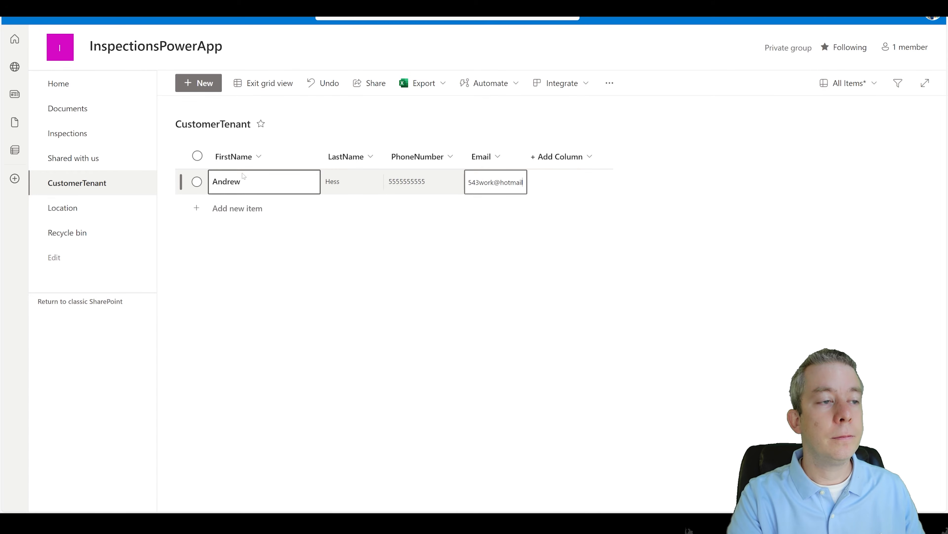
key("Return")
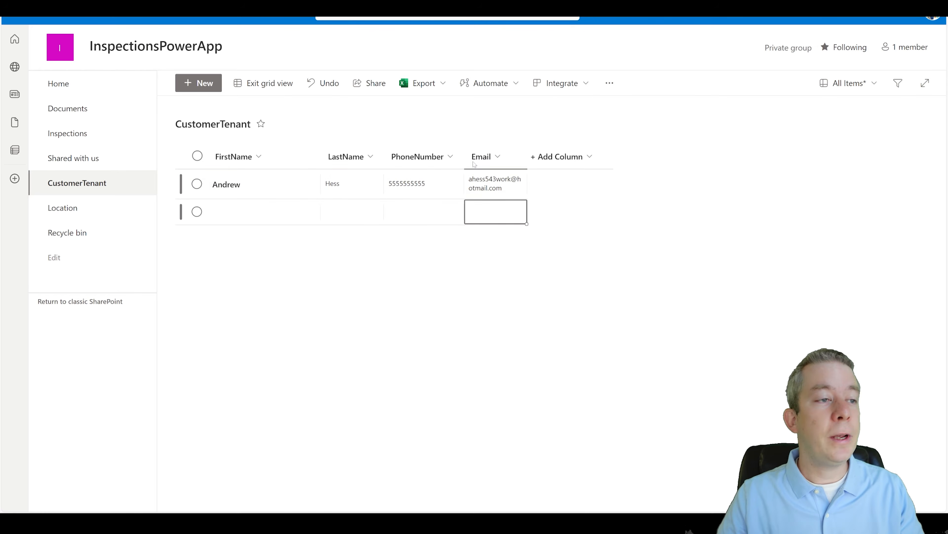
left_click_drag(527, 162, 578, 162)
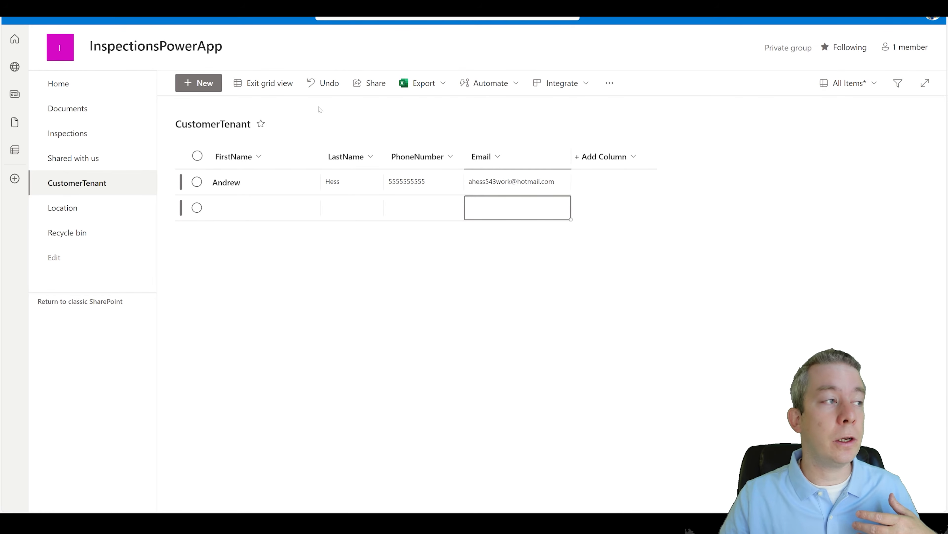
left_click(263, 83)
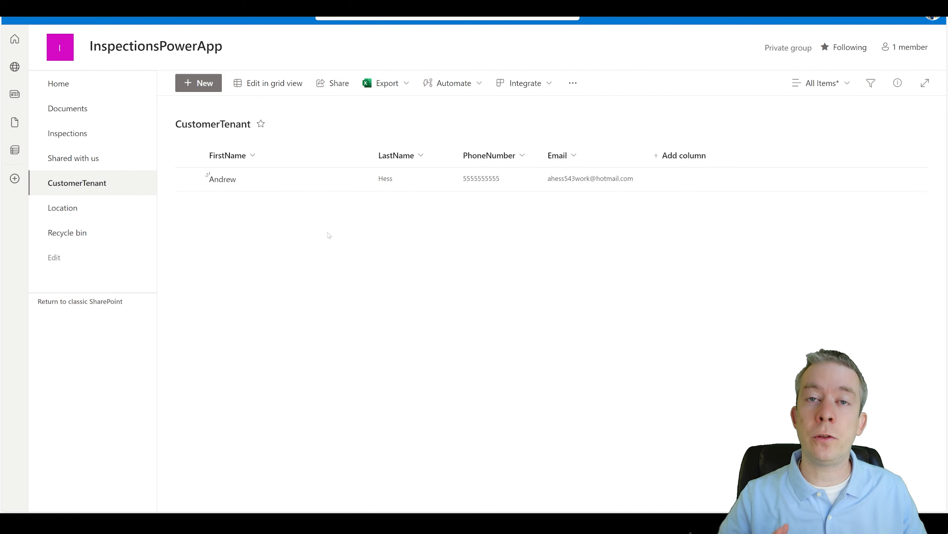
Step: Start a new Location row named Home Office with its street address and city
left_click(79, 207)
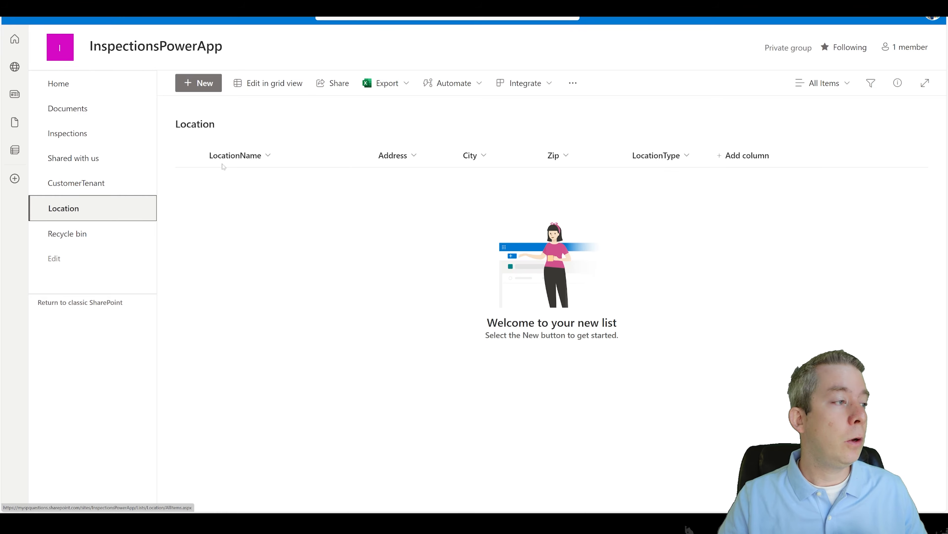
left_click(205, 84)
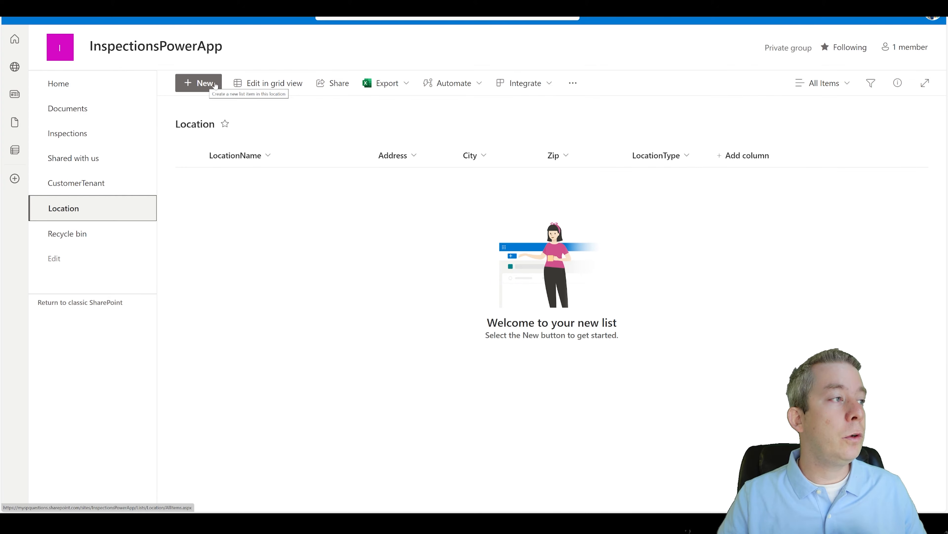
type("Home Office")
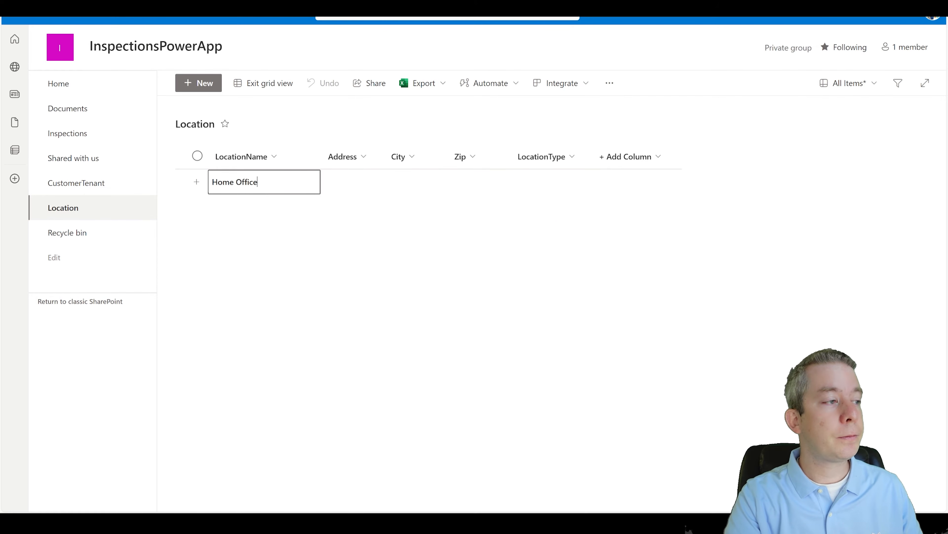
key("Tab")
type("1")
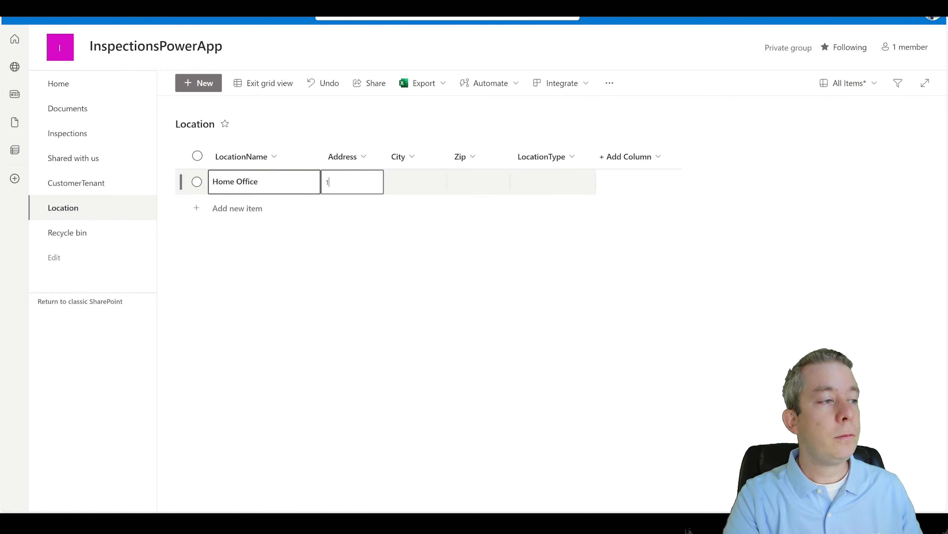
type("23 Here St.")
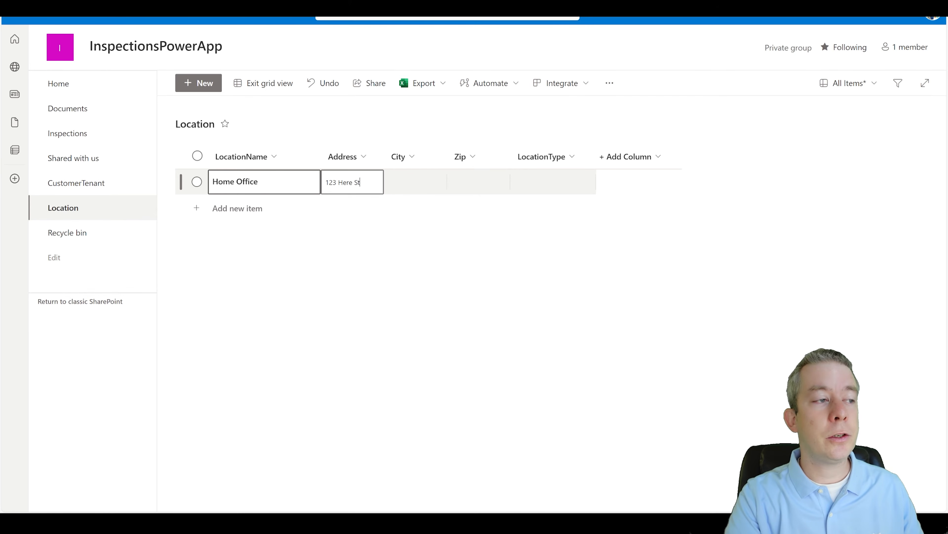
key("Tab")
type("New Yrok")
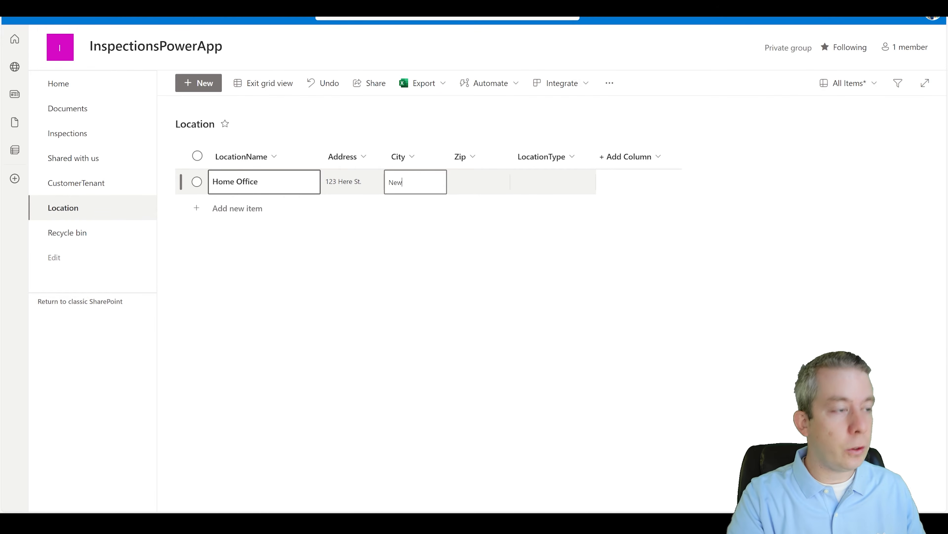
key("BackSpace")
key("BackSpace")
key("BackSpace")
type("rok")
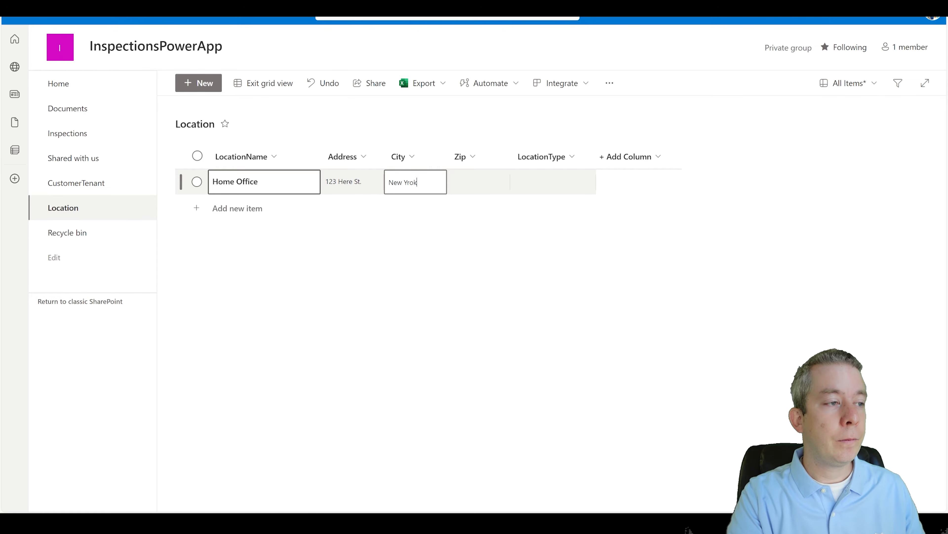
key("Tab")
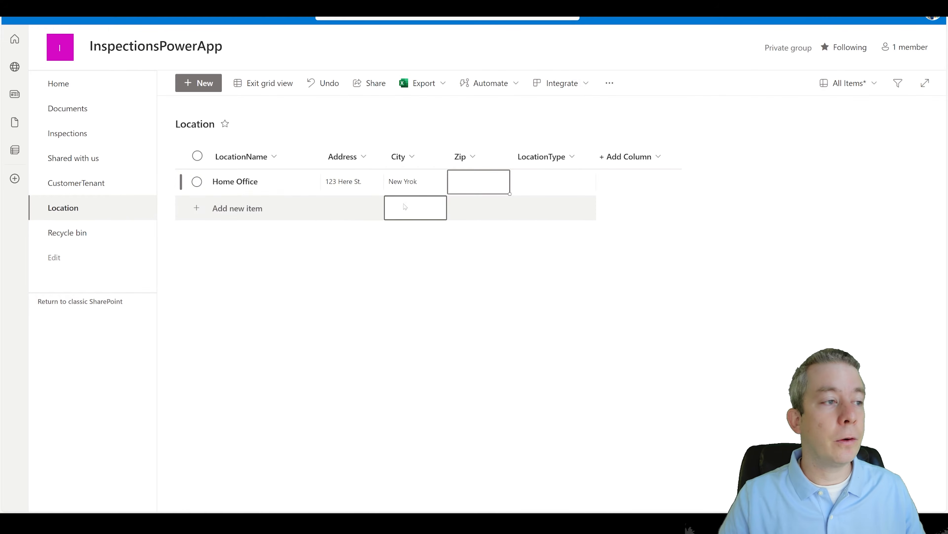
Step: Correct the city to New York, set Zip 55555 and LocationType Apartment, then save
double_click(413, 182)
key("BackSpace")
key("BackSpace")
key("BackSpace")
type("ork")
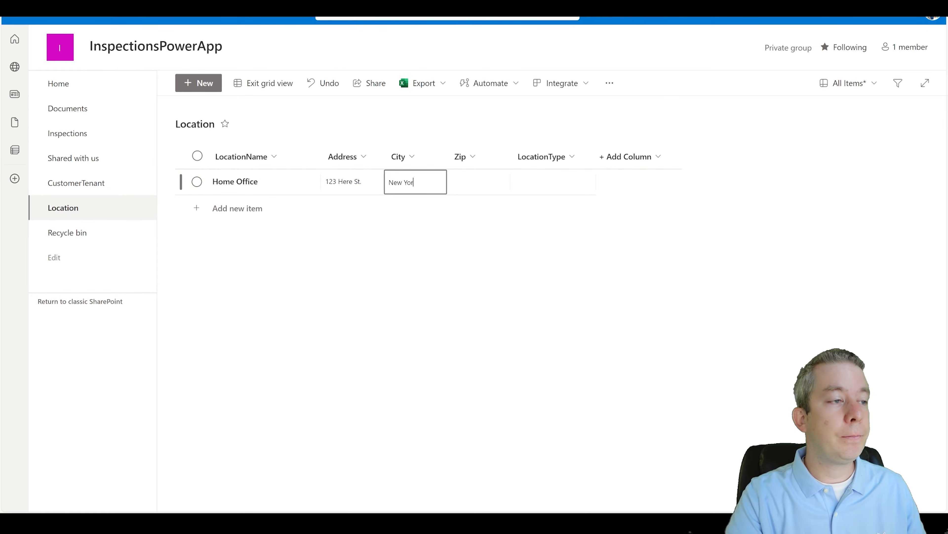
key("Tab")
type("55555")
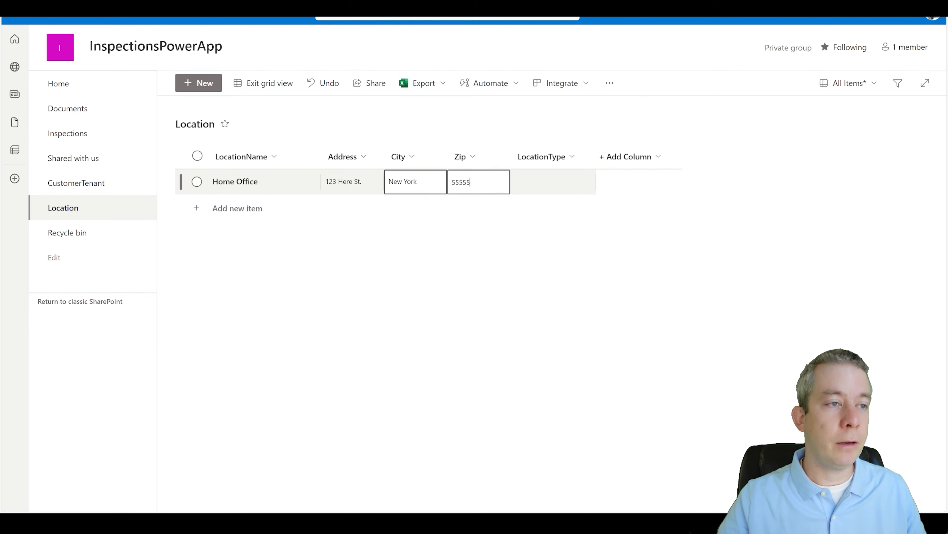
left_click(579, 182)
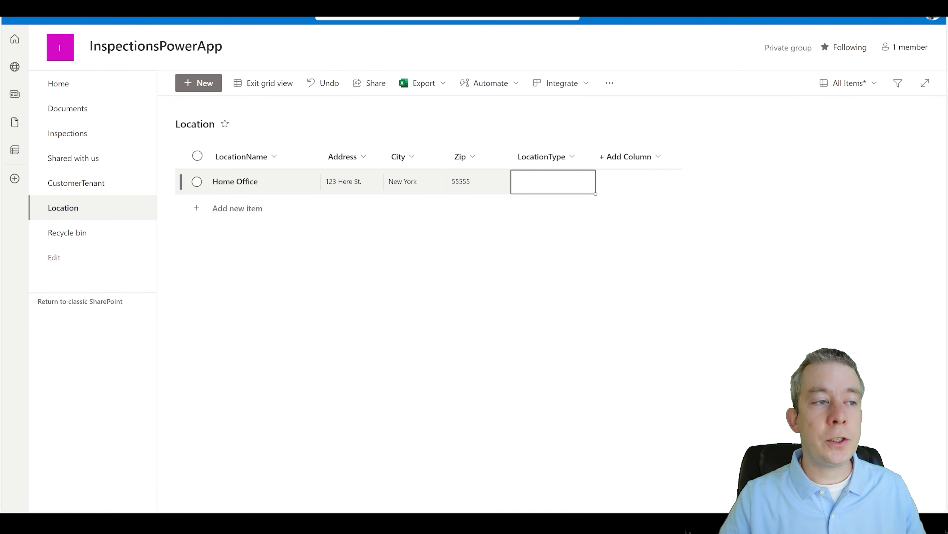
type("a")
key("BackSpace")
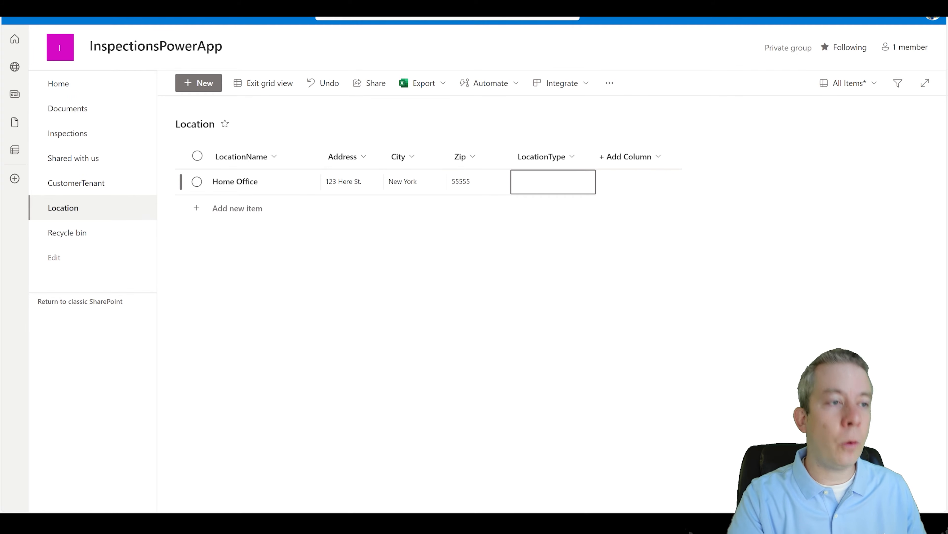
type("Apartment")
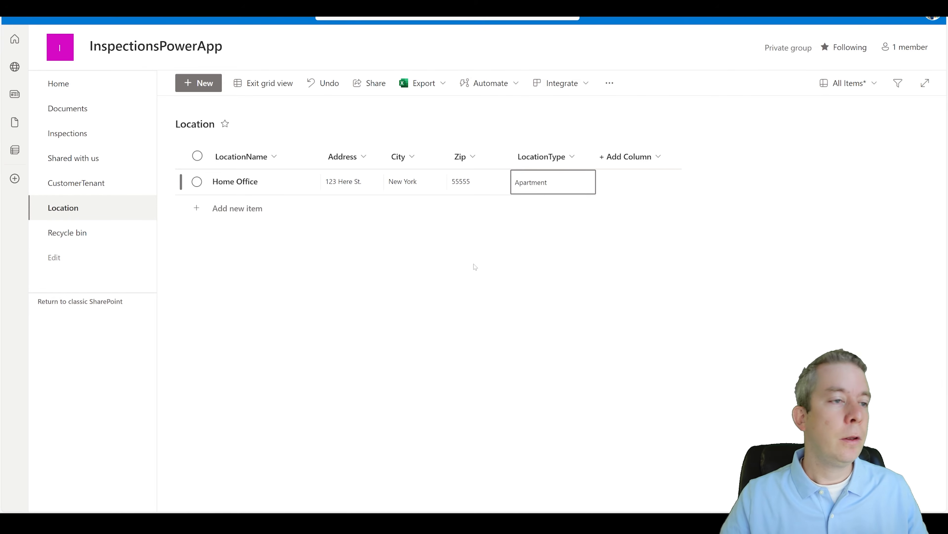
key("Return")
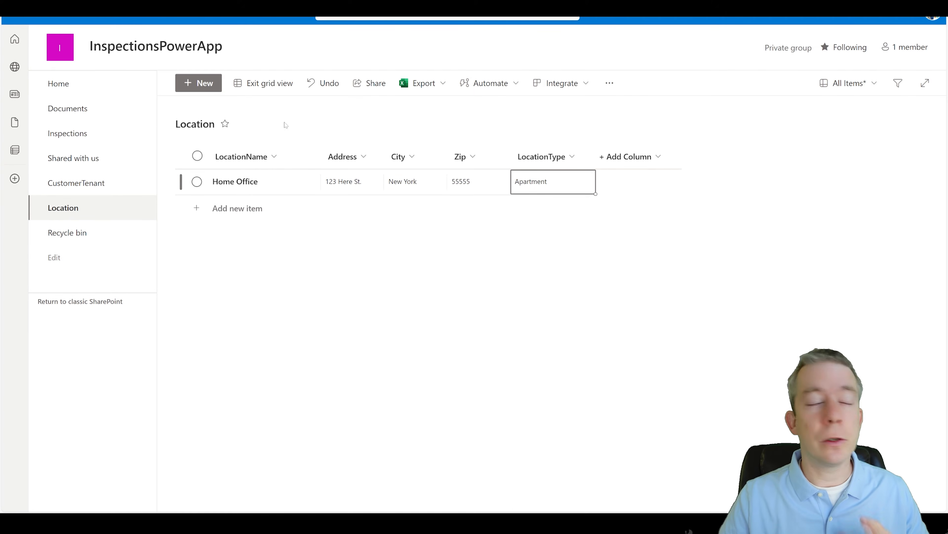
left_click(270, 83)
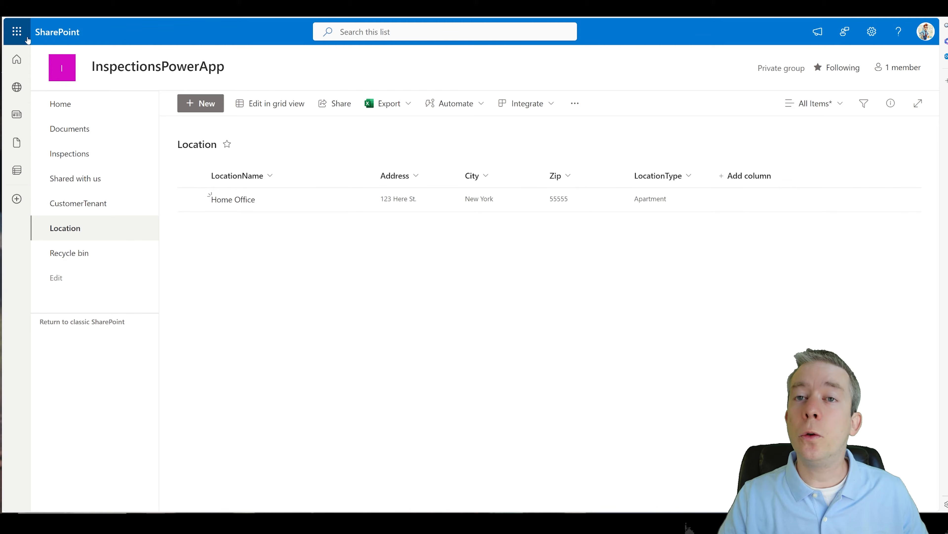
Step: Switch from SharePoint to Power Apps via the Microsoft 365 app launcher
left_click(17, 31)
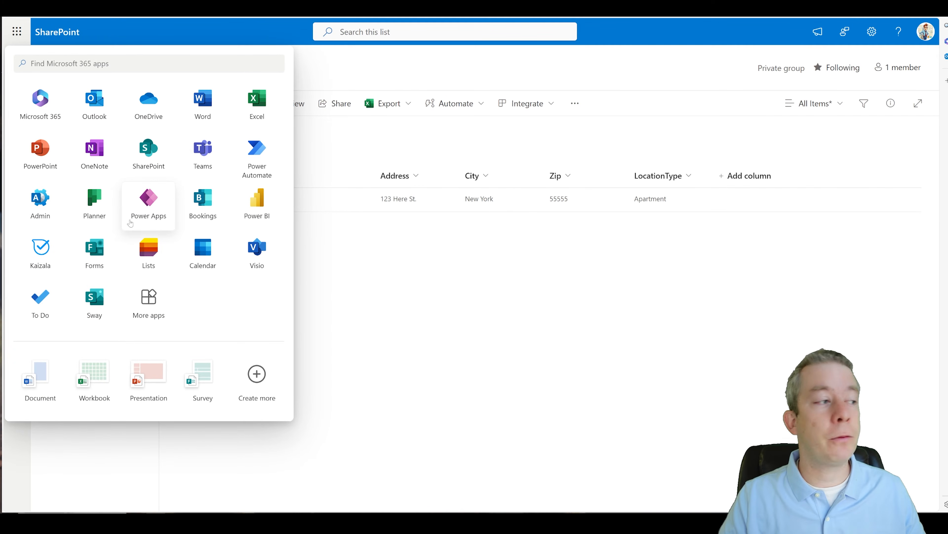
left_click(150, 207)
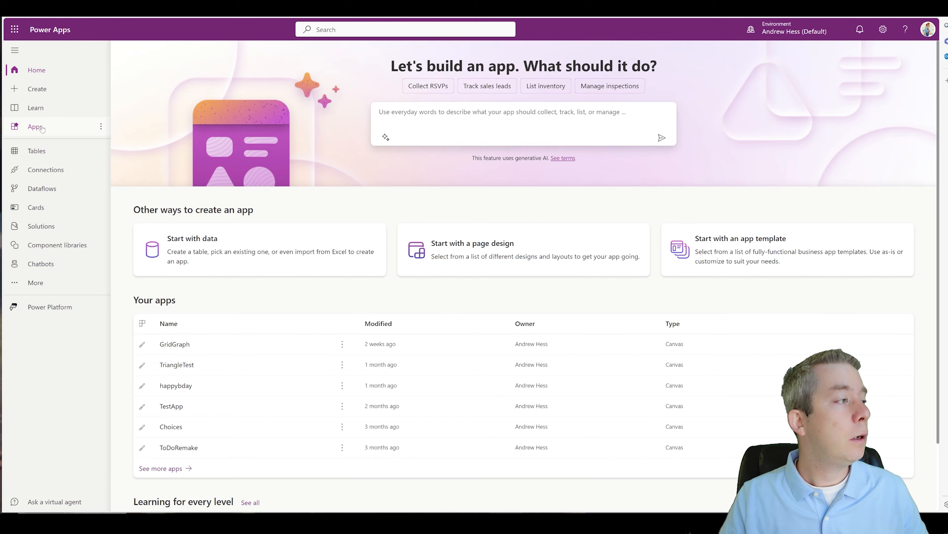
Step: Go to Create in Power Apps and choose the Blank app option
left_click(42, 97)
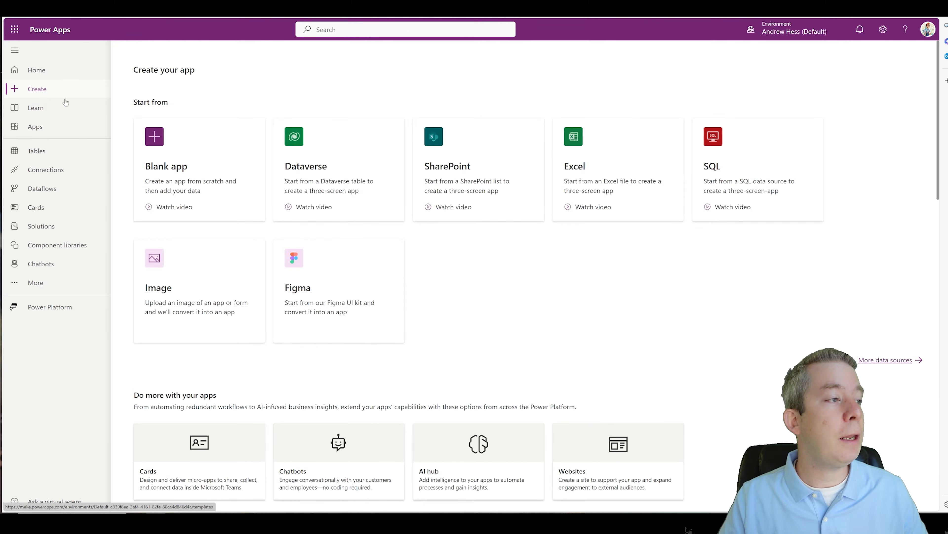
left_click(191, 178)
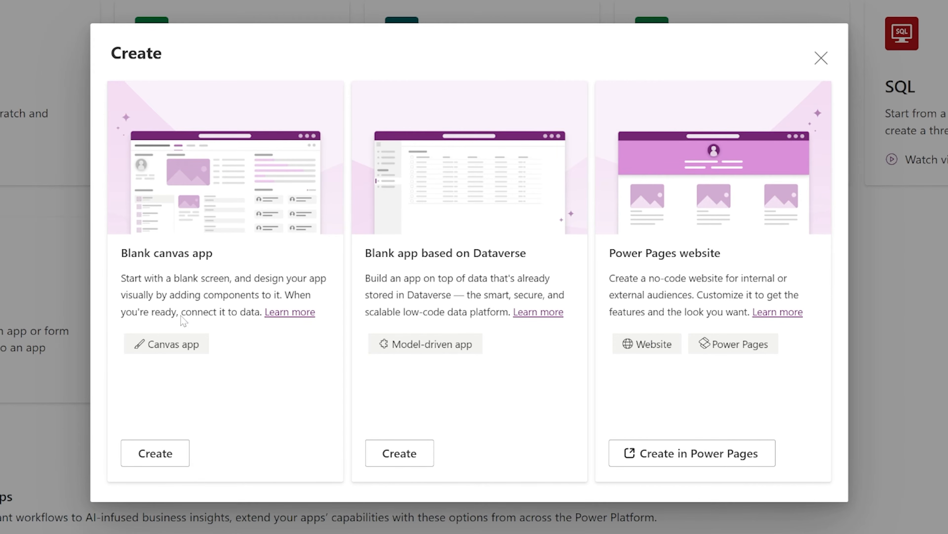
Step: Create a tablet-format blank canvas app named InspectionsPowerApp
left_click(148, 453)
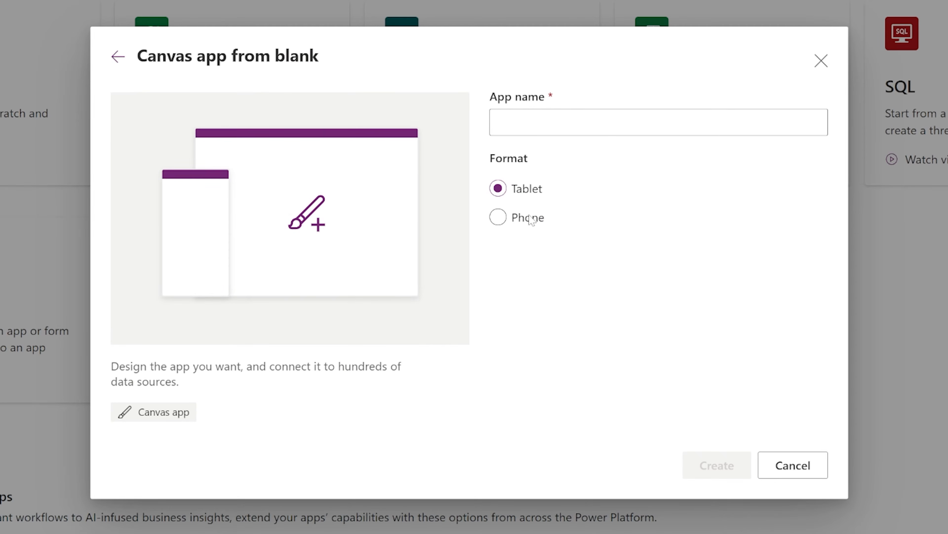
left_click(565, 123)
type("InspectionsP")
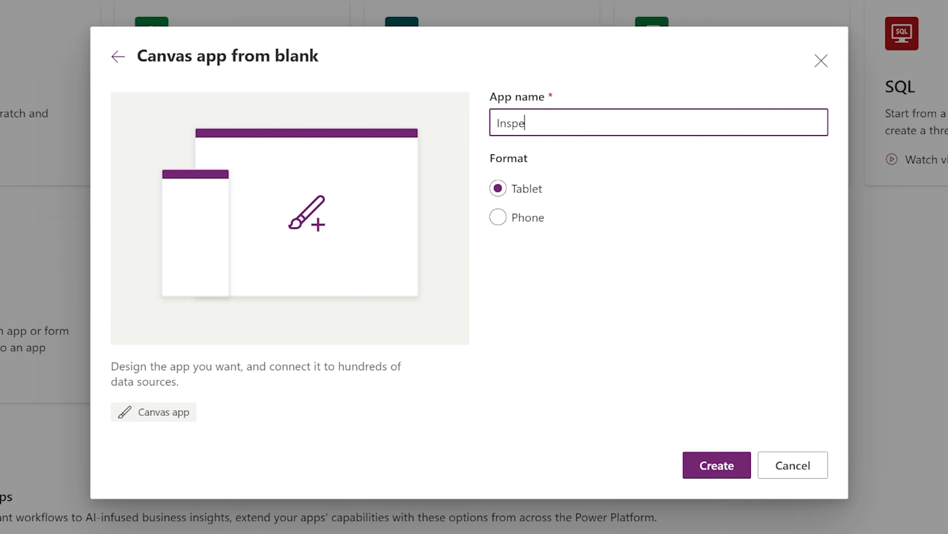
type("owerApp")
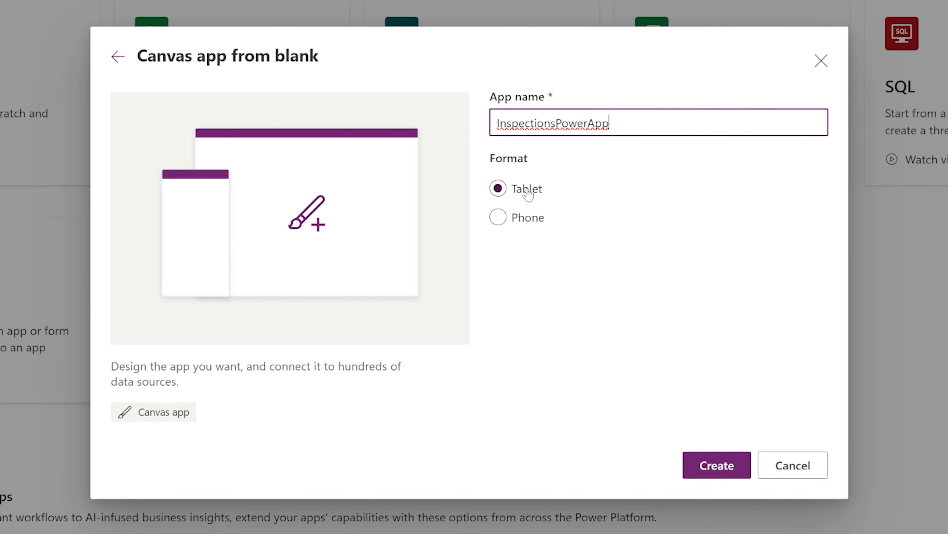
left_click(717, 471)
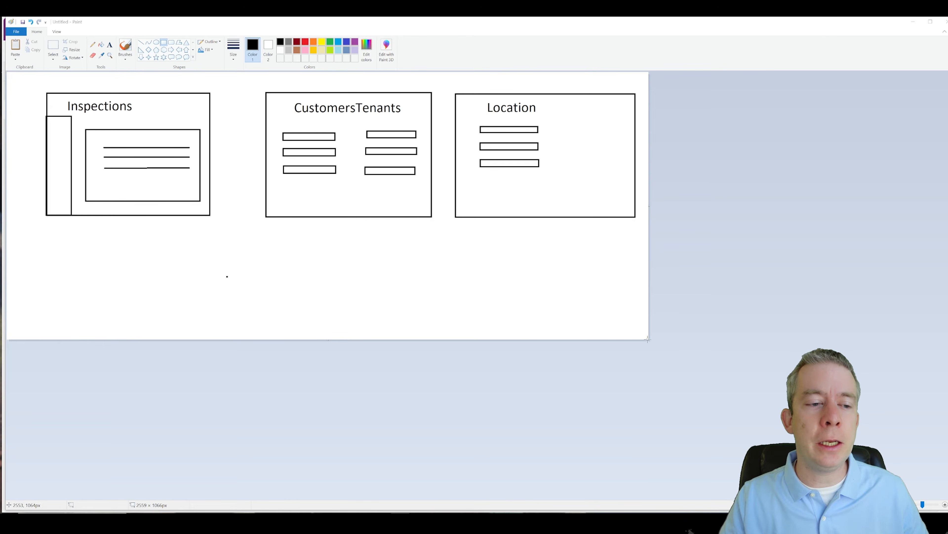
Step: Enlarge the Paint canvas and draw a new screen box labelled Home below the others
left_click_drag(648, 339, 648, 429)
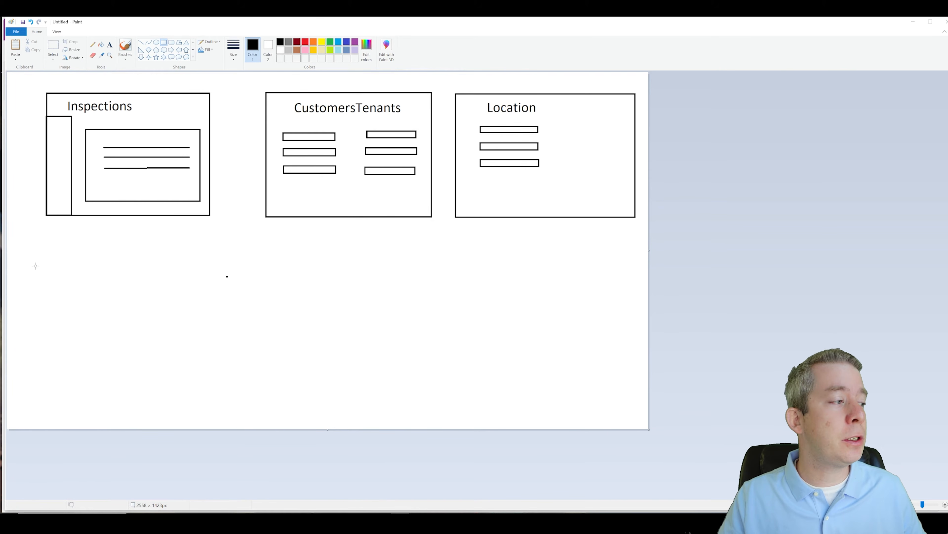
left_click_drag(46, 273, 216, 384)
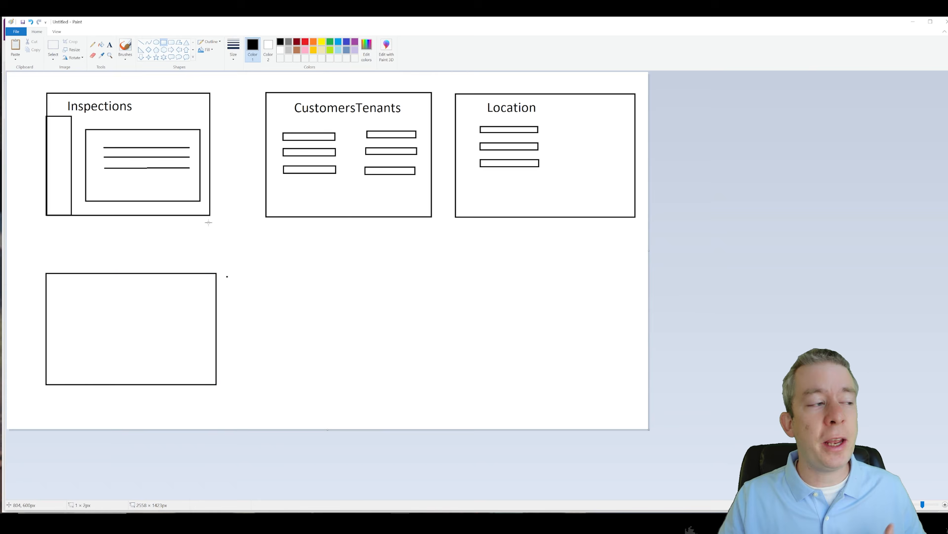
left_click(110, 45)
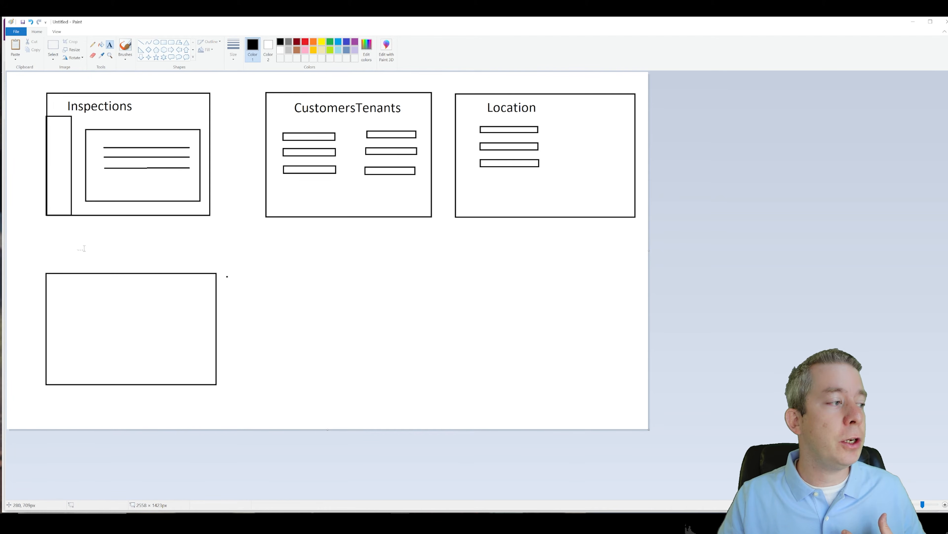
left_click_drag(84, 248, 224, 269)
type("Home")
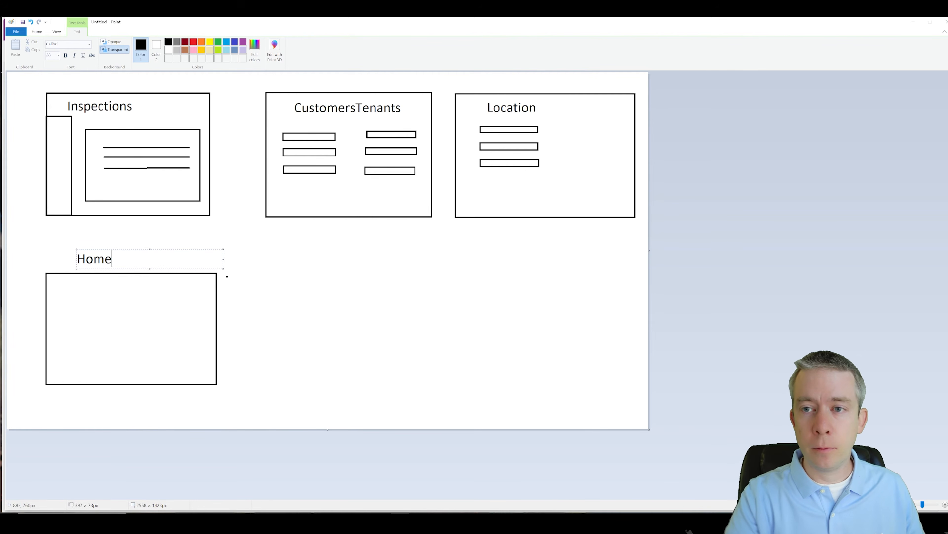
left_click(349, 343)
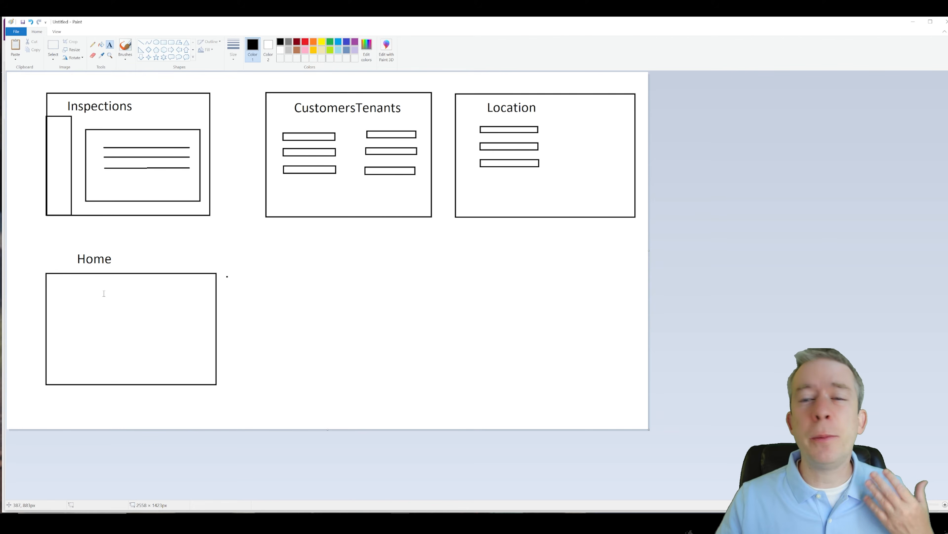
Step: Draw three horizontal placeholder lines inside the Home box
left_click(141, 42)
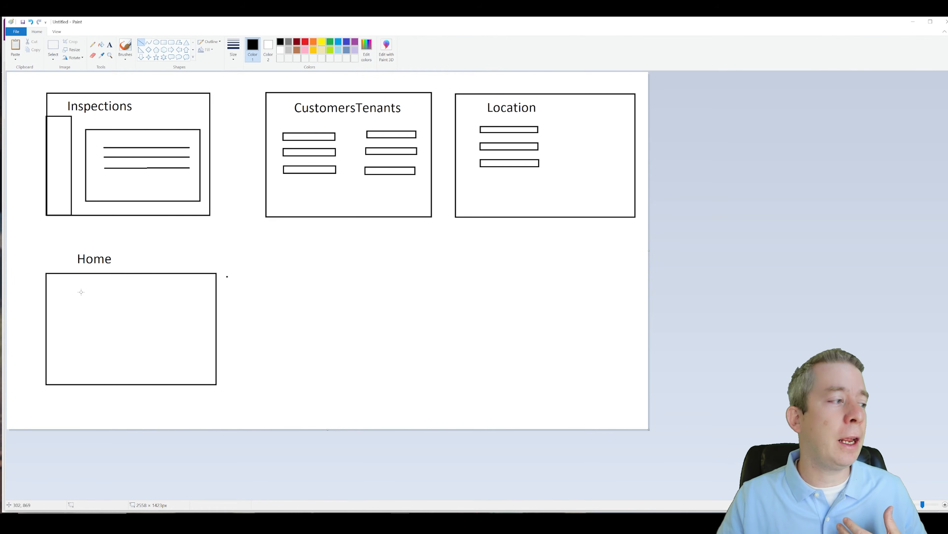
left_click_drag(68, 296, 191, 296)
left_click_drag(80, 326, 186, 324)
left_click_drag(75, 345, 191, 342)
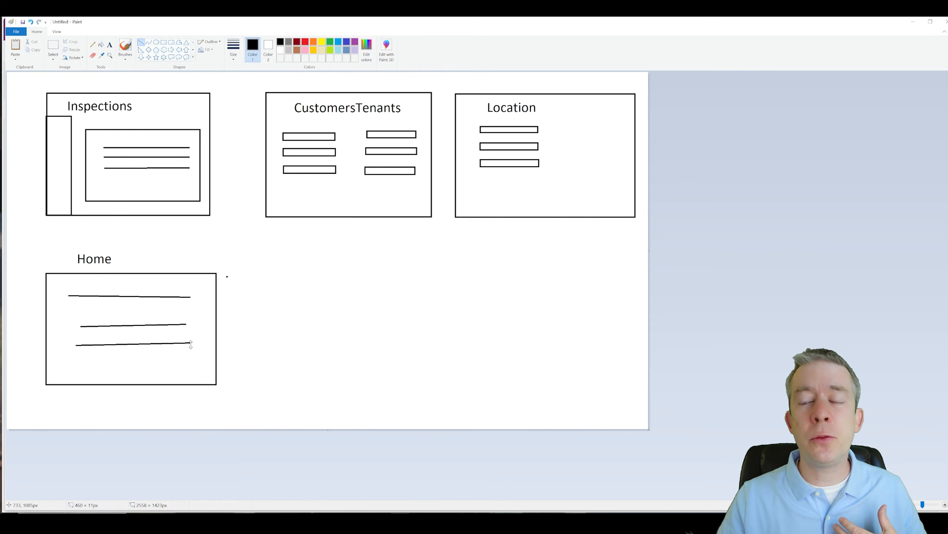
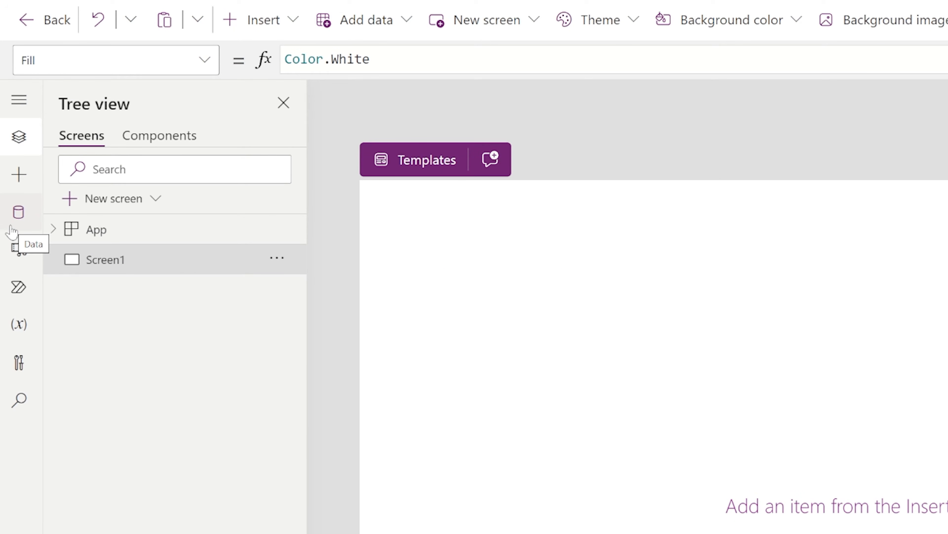
Step: Start adding a SharePoint data source from the Data pane by searching 'sharepoin'
left_click(12, 228)
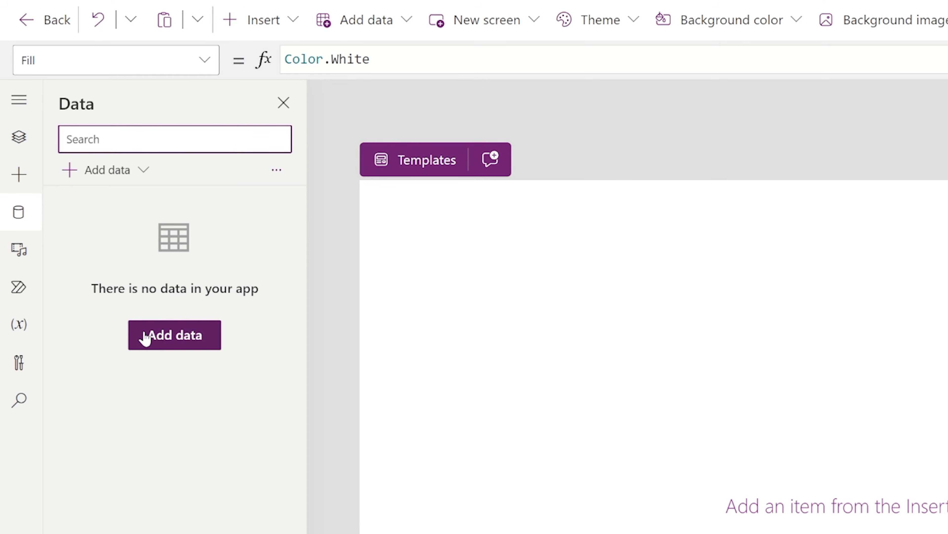
left_click(120, 168)
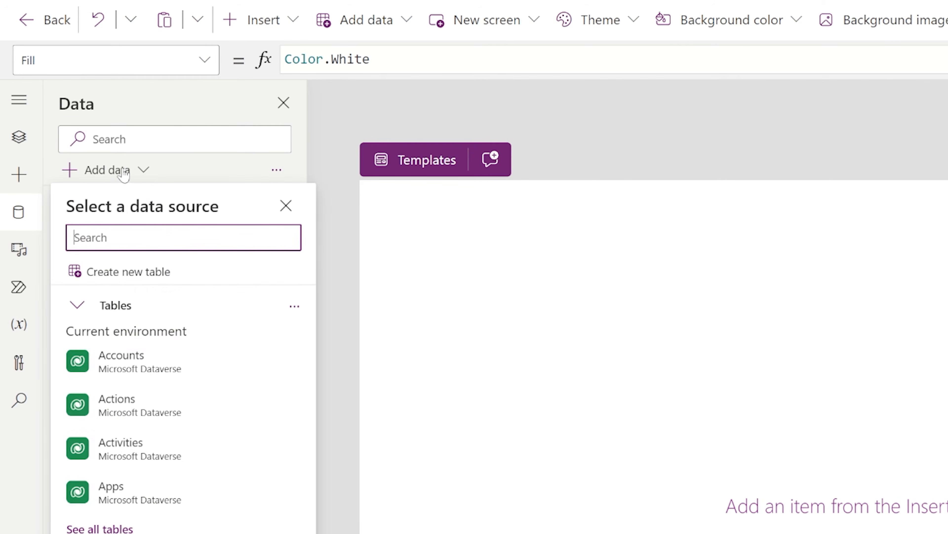
left_click(121, 170)
left_click(161, 331)
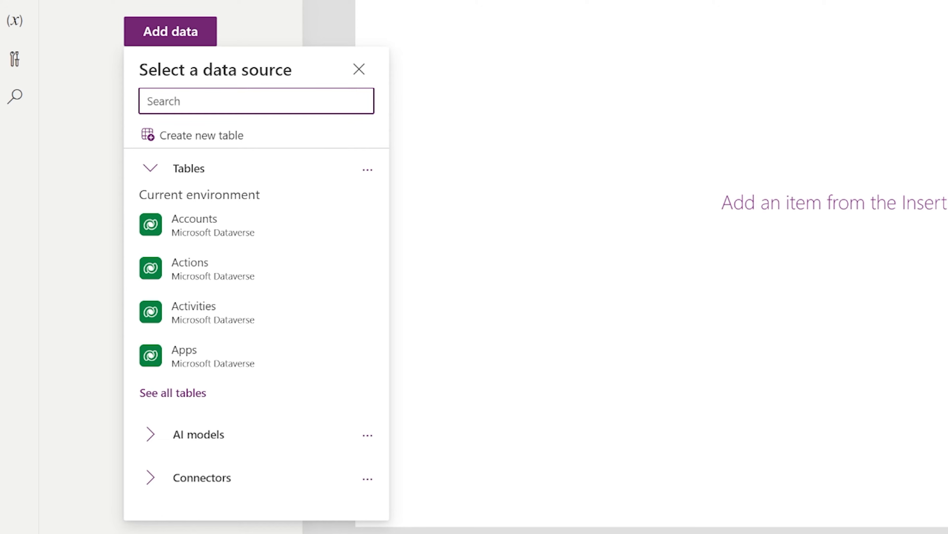
type("sharepoint")
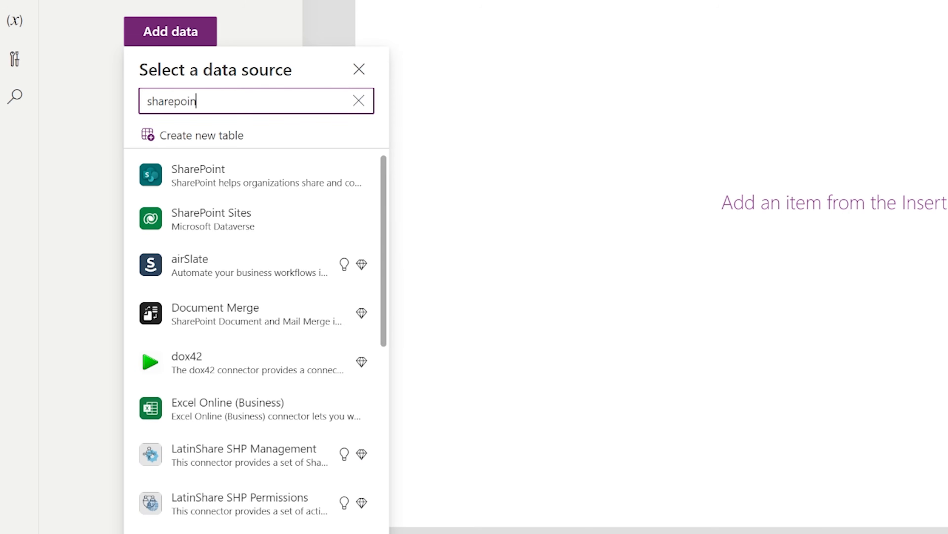
left_click(214, 179)
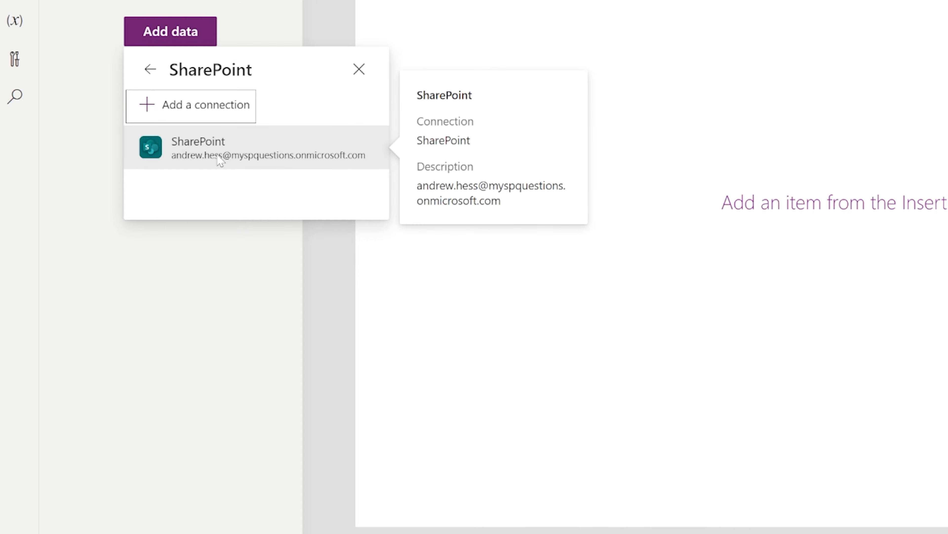
Step: Connect the InspectionsPowerApp site and add its Locations and Inspections lists
left_click(204, 152)
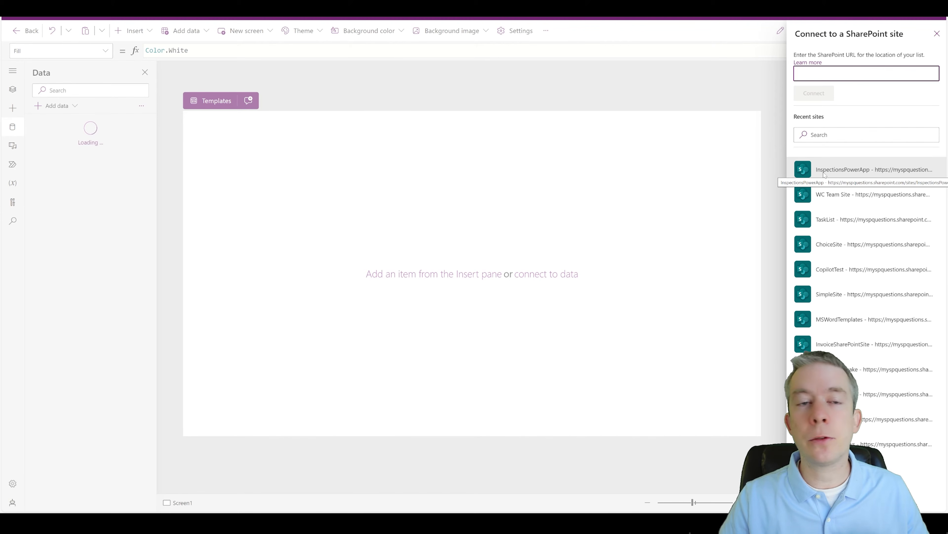
left_click(828, 172)
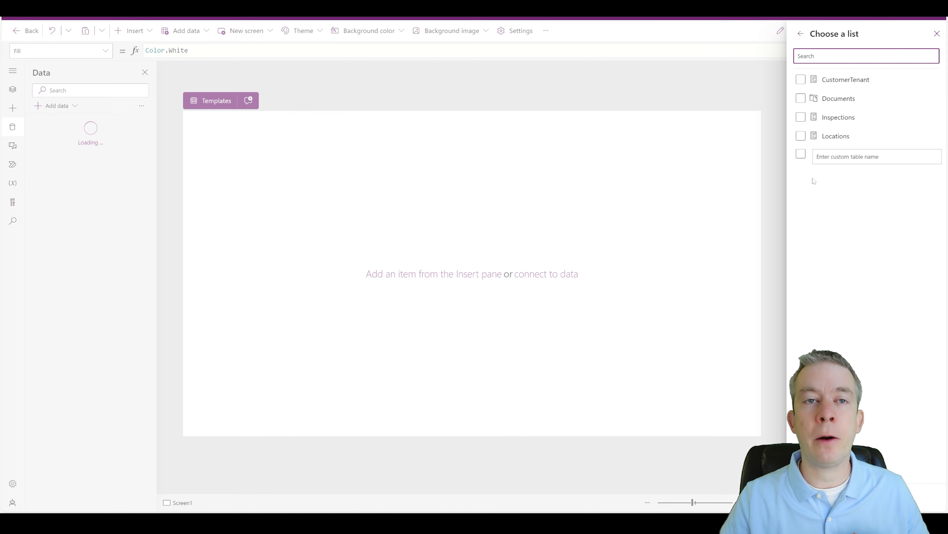
left_click(802, 137)
left_click(801, 117)
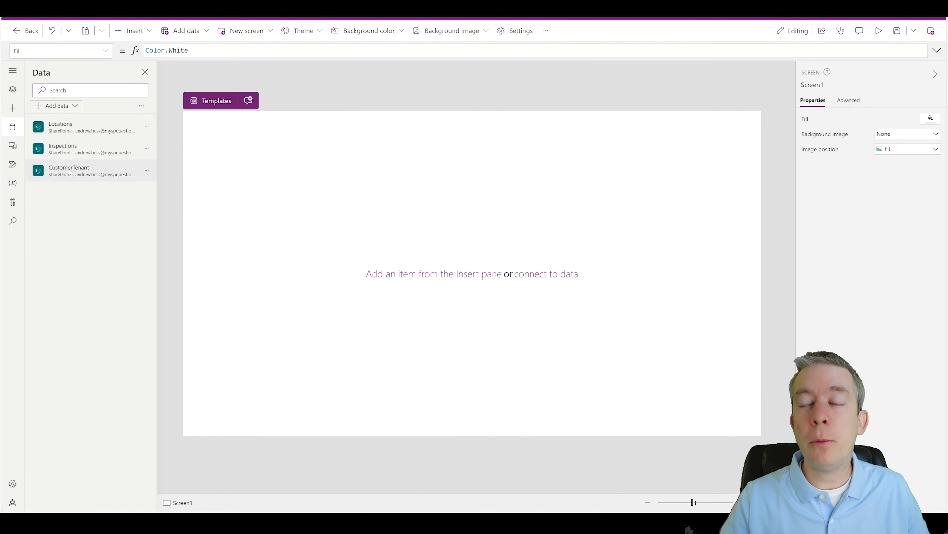
mouse_move(71, 175)
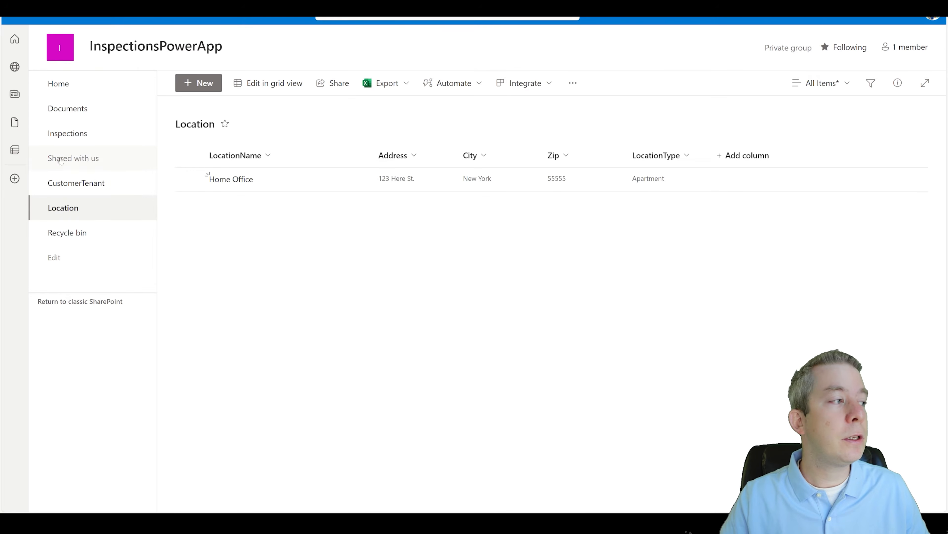
left_click(66, 136)
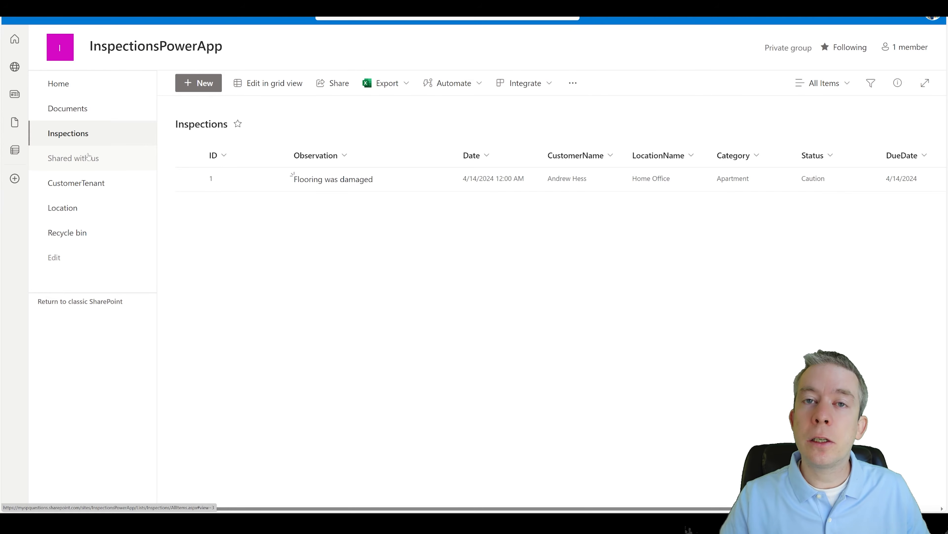
left_click(75, 185)
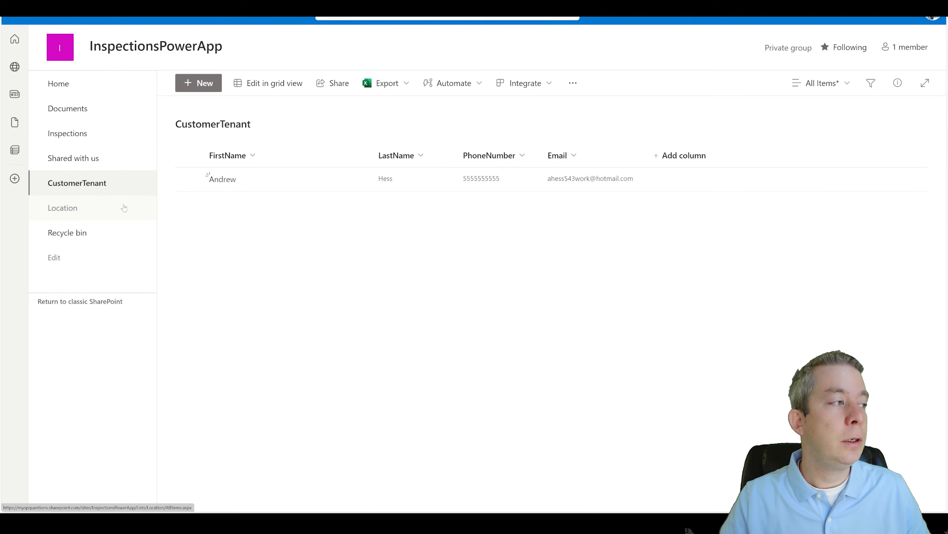
left_click(68, 208)
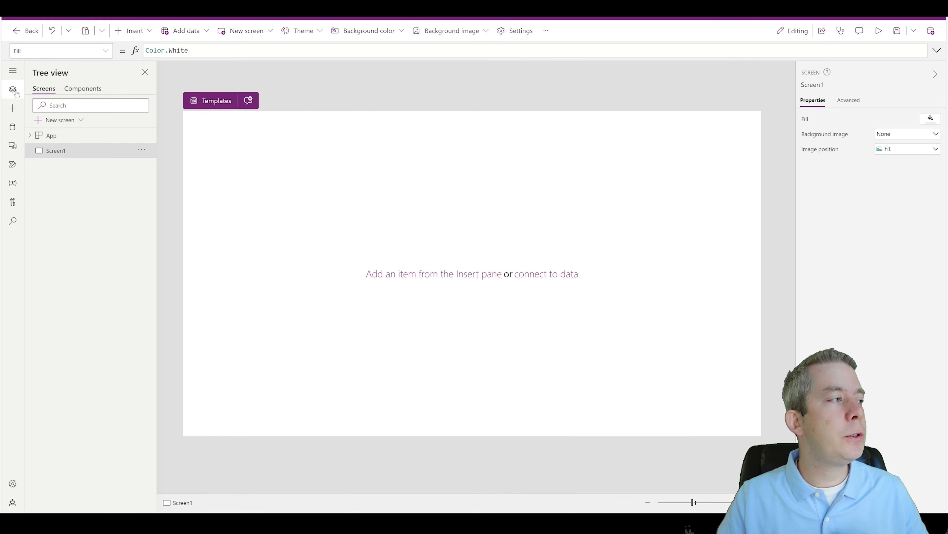
Step: Insert a vertical gallery on Screen1 and move it toward the centre
left_click(130, 31)
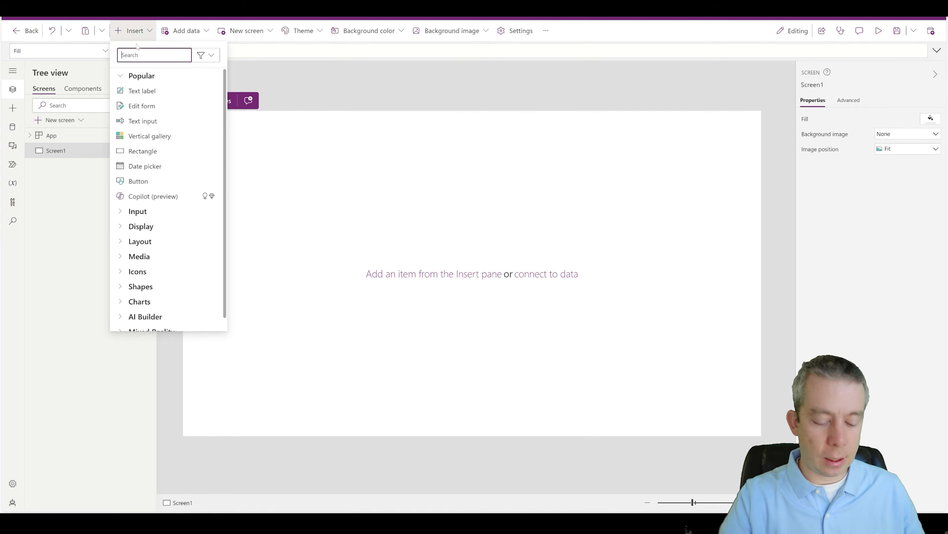
type("gallery")
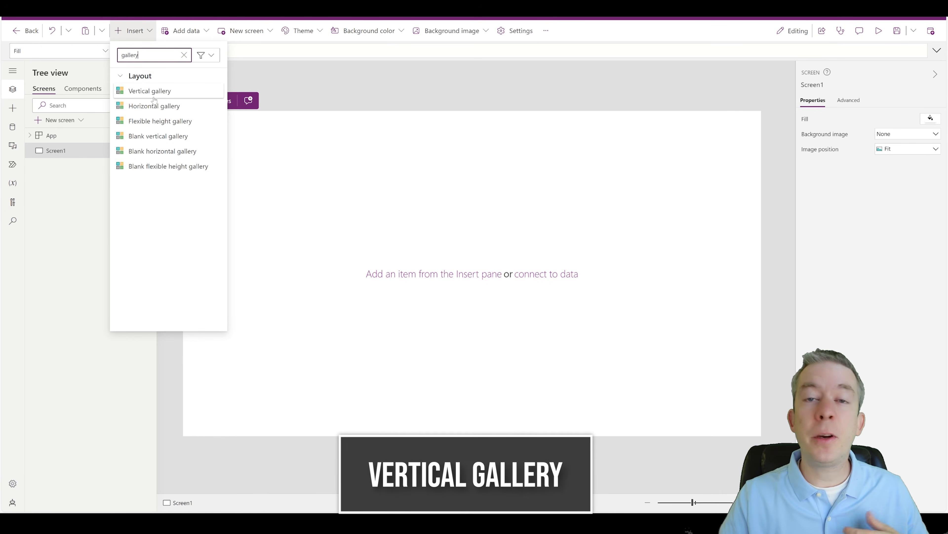
left_click(149, 94)
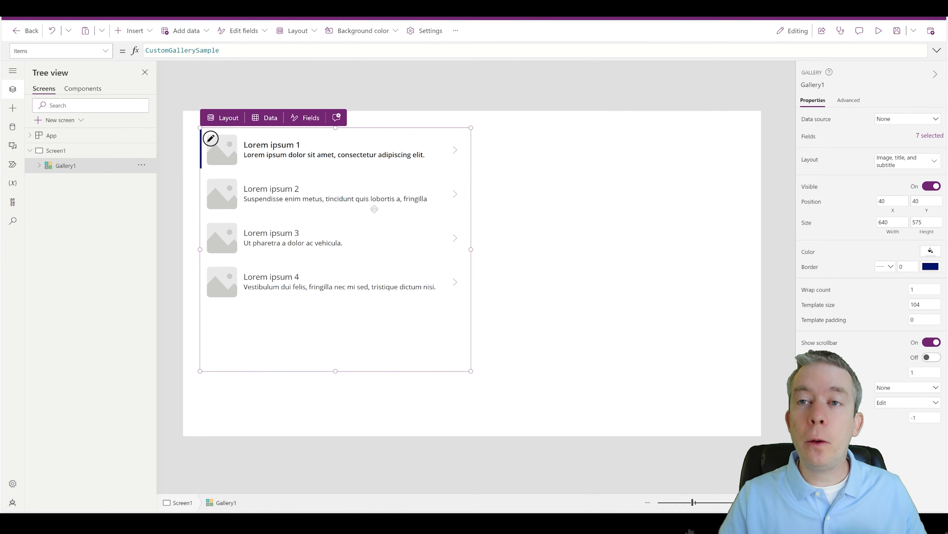
left_click_drag(471, 215, 586, 250)
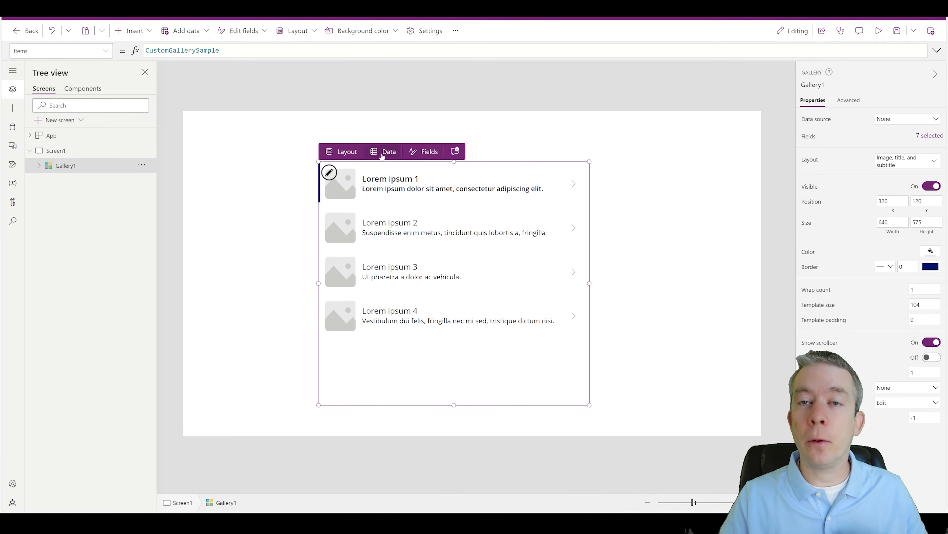
Step: Bind the gallery to the Inspections list and widen it across the screen
left_click(382, 155)
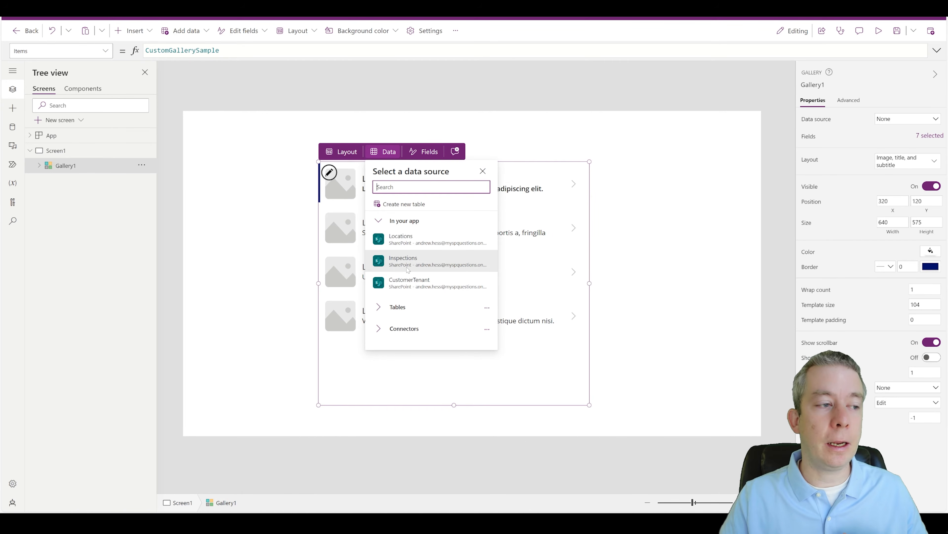
mouse_move(408, 266)
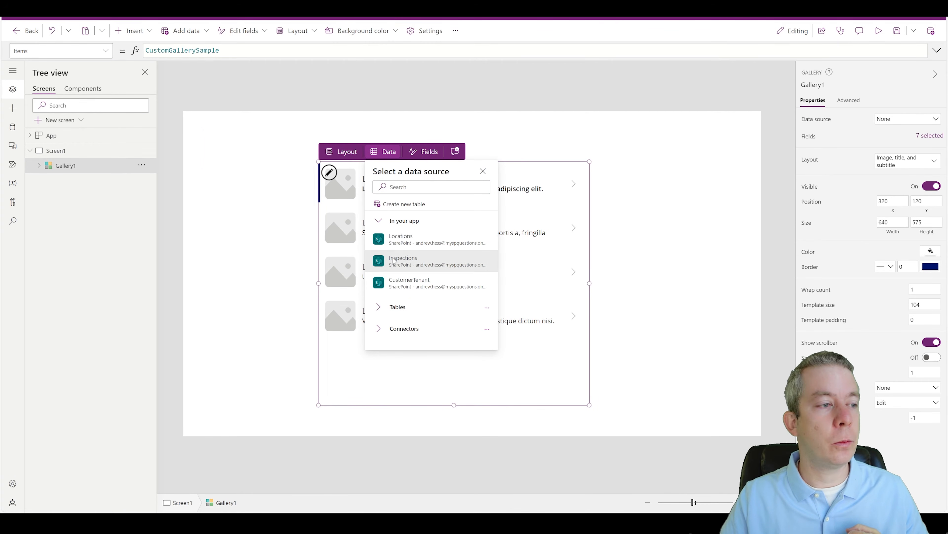
left_click(394, 261)
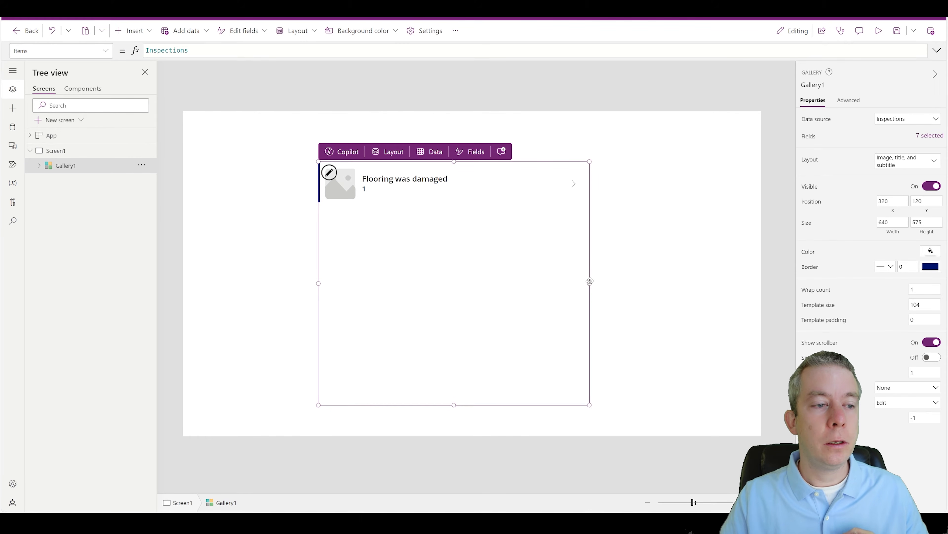
left_click_drag(592, 282, 708, 284)
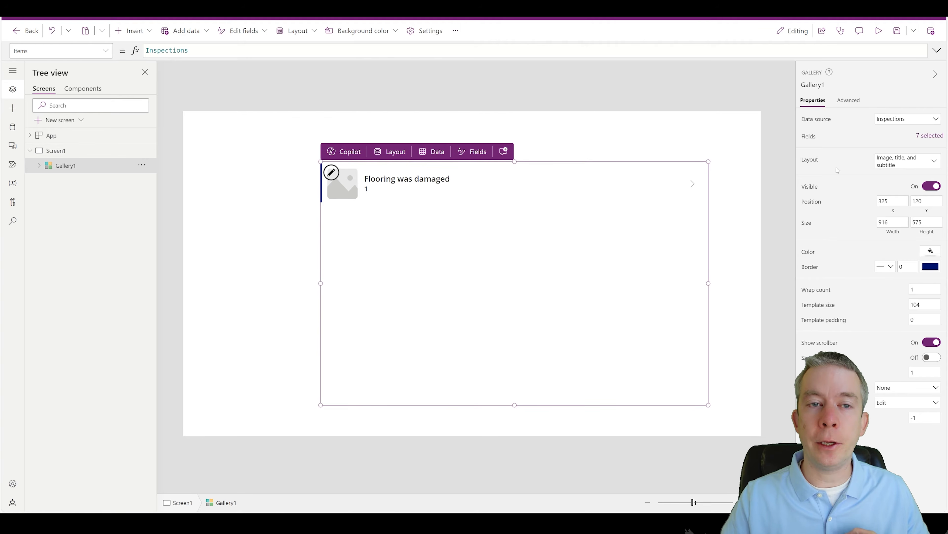
Step: Switch Gallery1's layout to Title and subtitle, removing each row's image
left_click(893, 164)
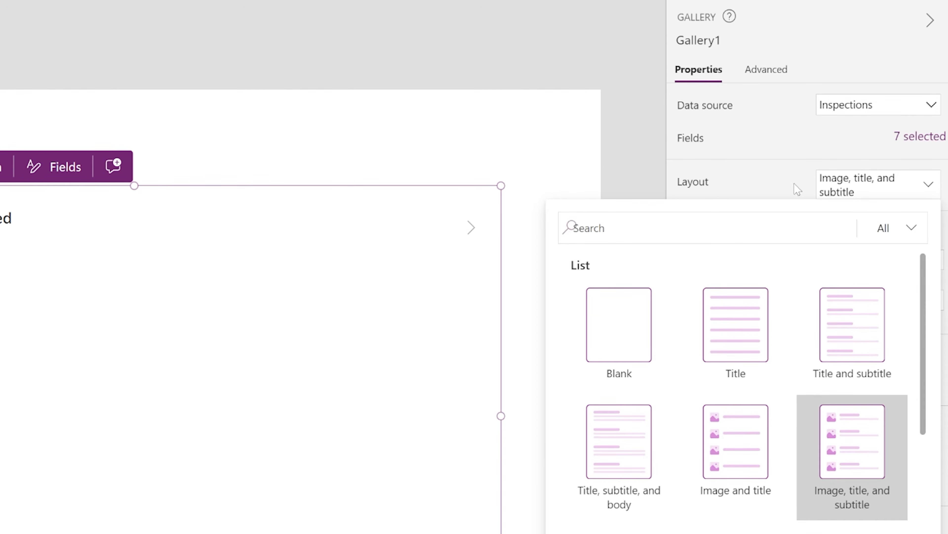
left_click(893, 165)
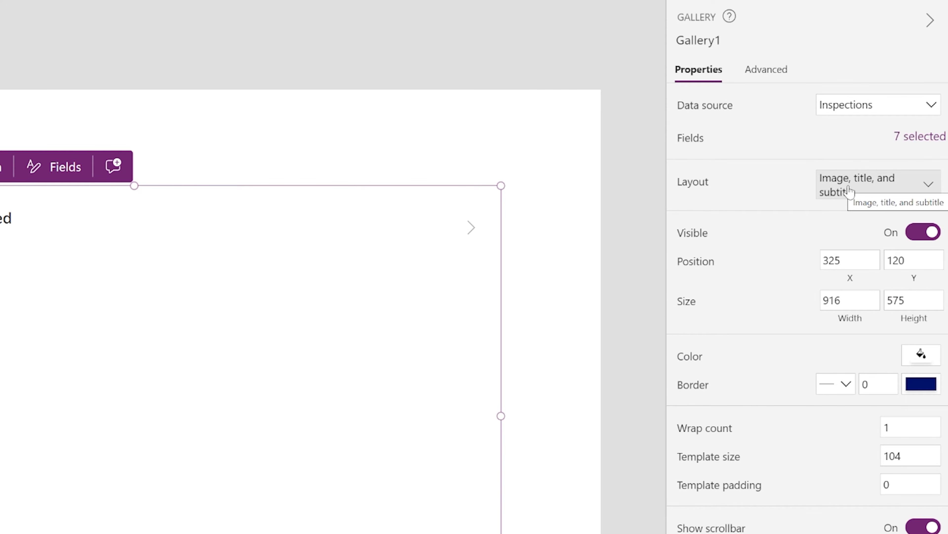
left_click(833, 189)
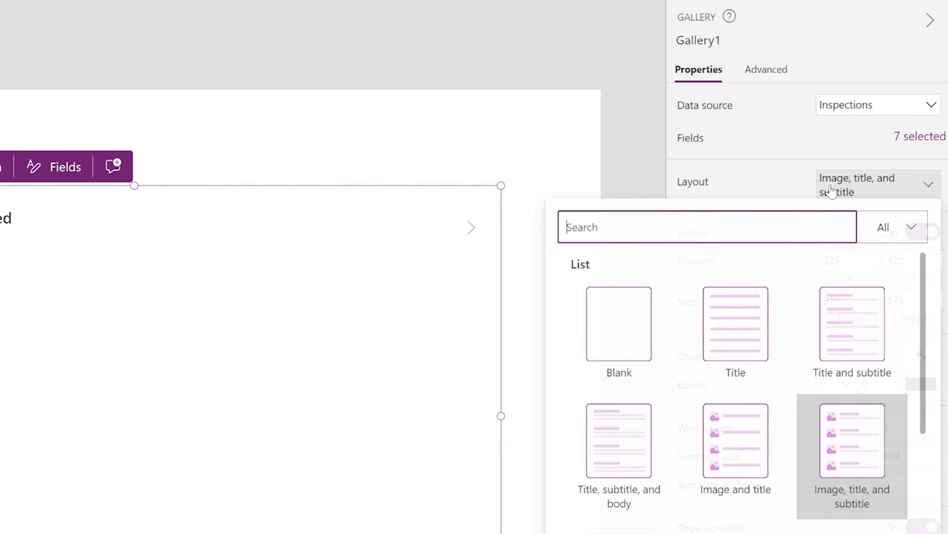
left_click(834, 342)
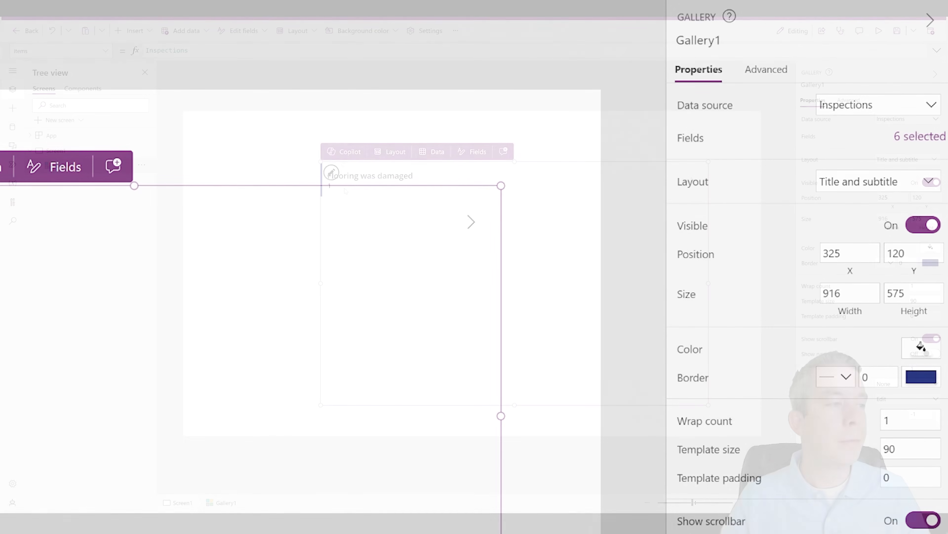
left_click(339, 186)
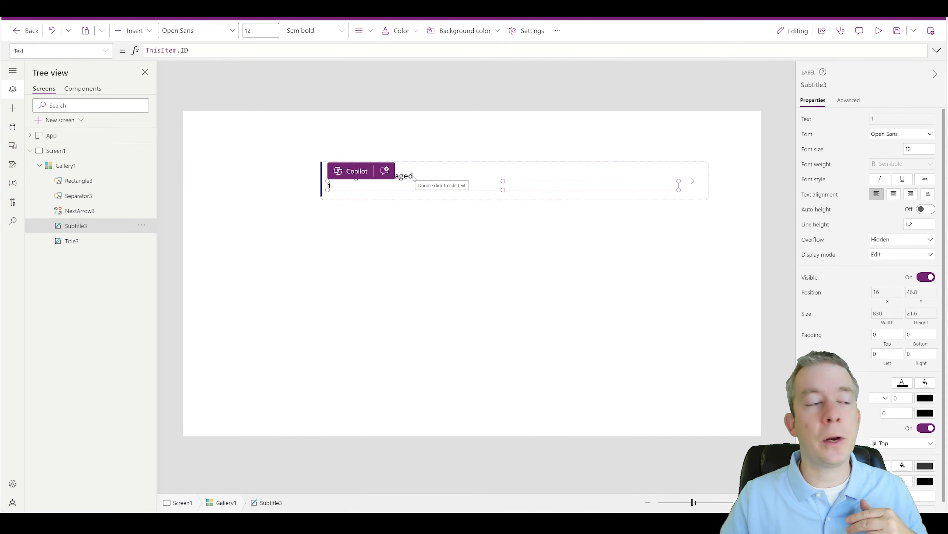
Step: Narrow the ID and title labels and place them side by side at the row's top-left
left_click(394, 177)
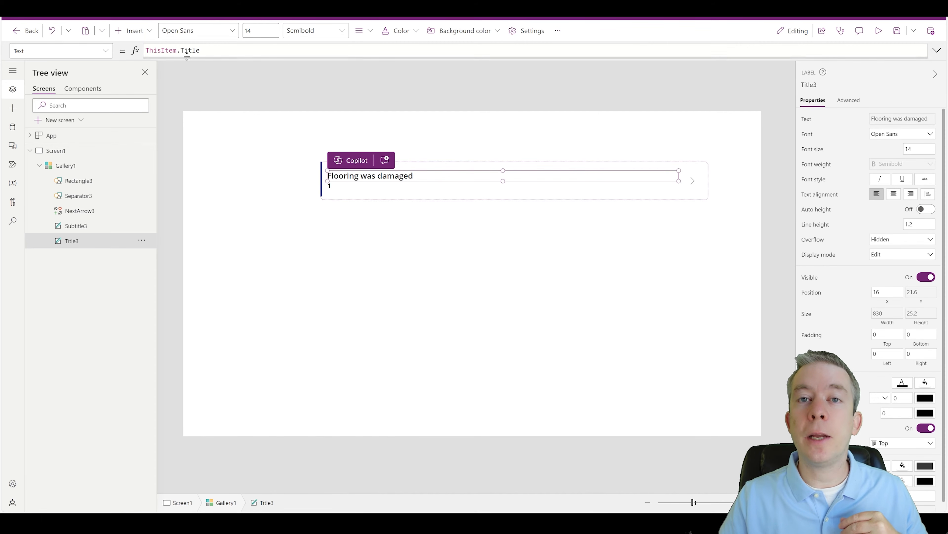
left_click(333, 186)
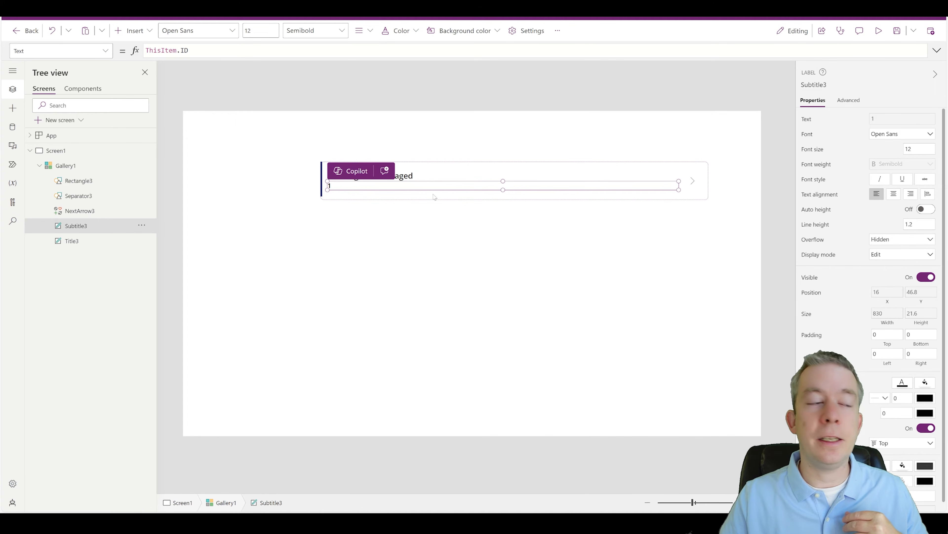
left_click_drag(679, 181, 388, 181)
left_click(412, 177)
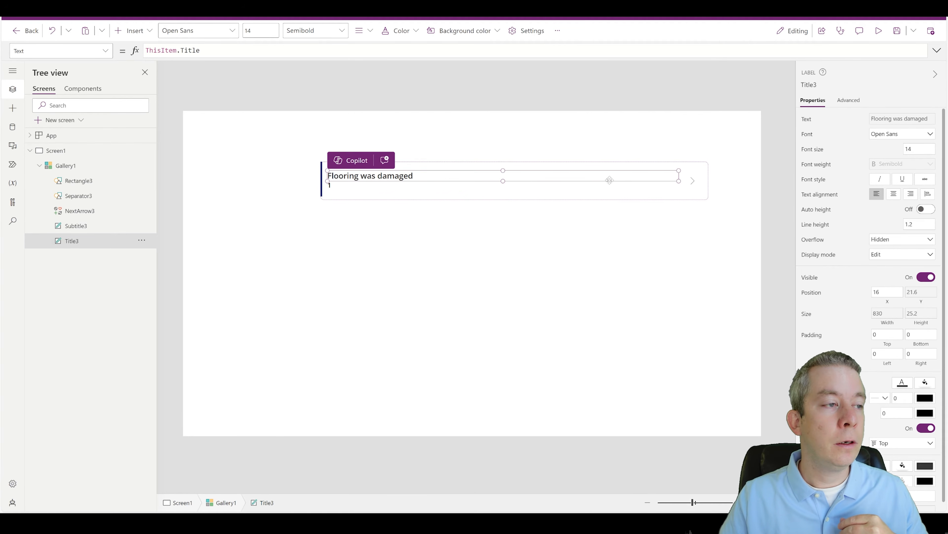
left_click_drag(679, 172, 421, 171)
left_click_drag(381, 102, 537, 120)
left_click(249, 127)
left_click(430, 125)
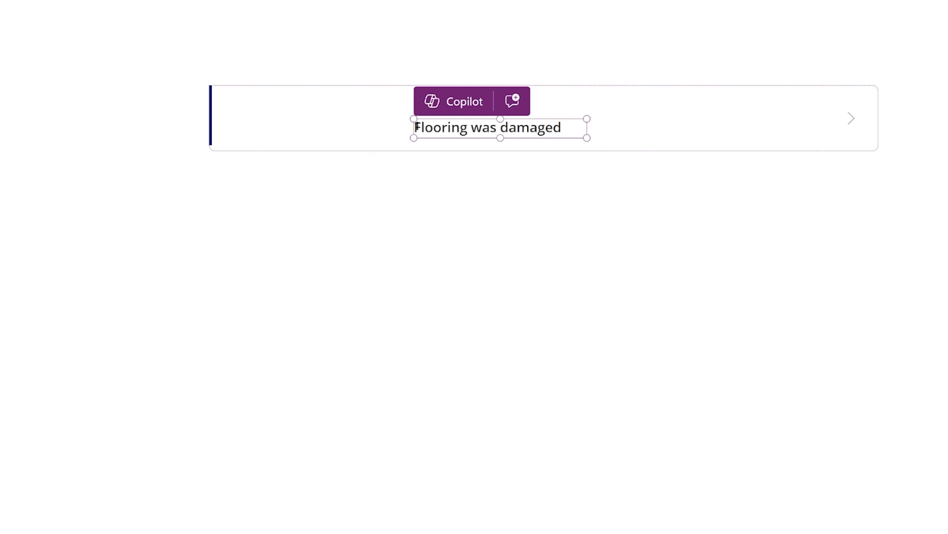
left_click(1, 150)
left_click_drag(435, 119, 205, 80)
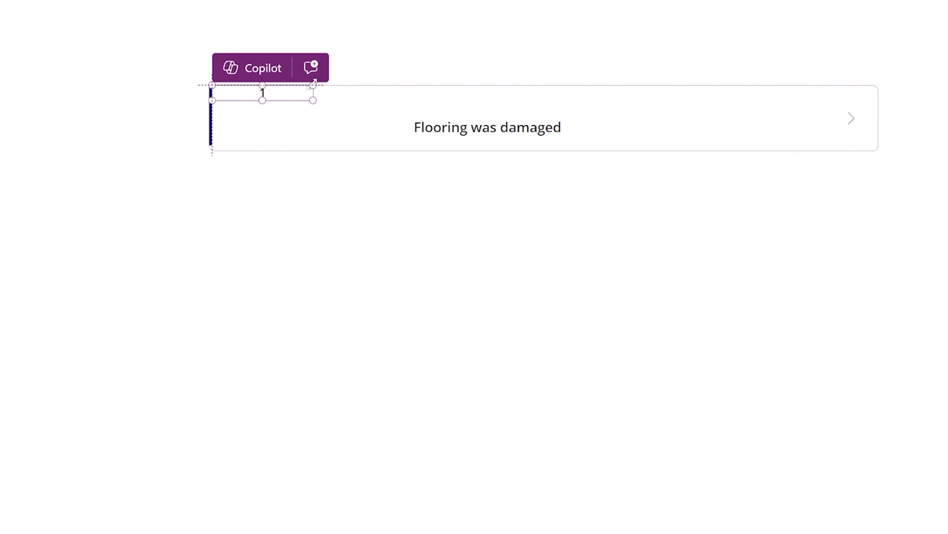
left_click_drag(453, 123, 354, 93)
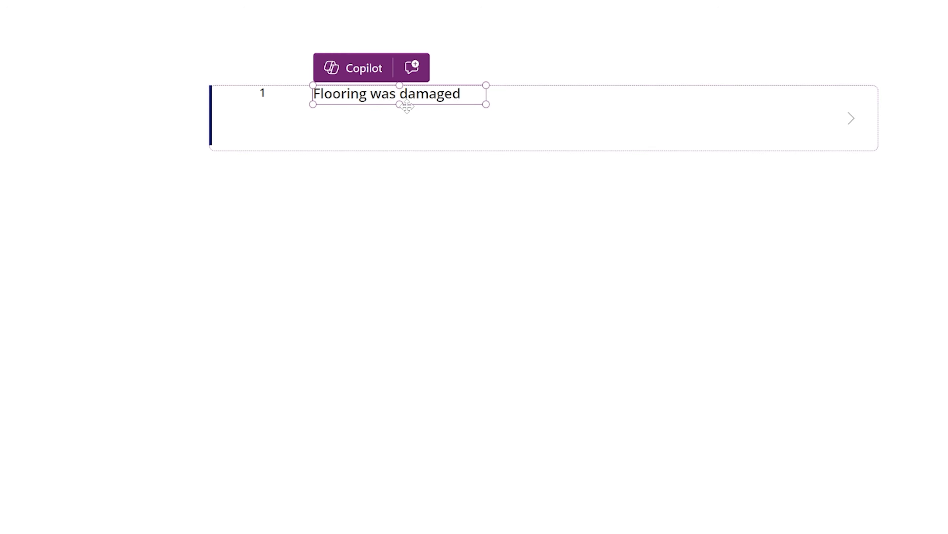
Step: Widen the Flooring was damaged label and paste a copy beside it
left_click(261, 101)
left_click(262, 100)
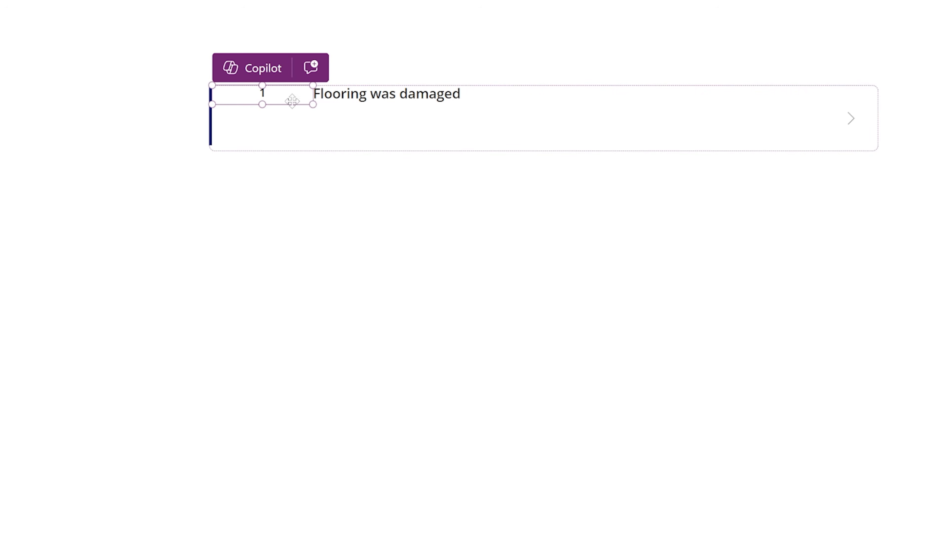
left_click(324, 97)
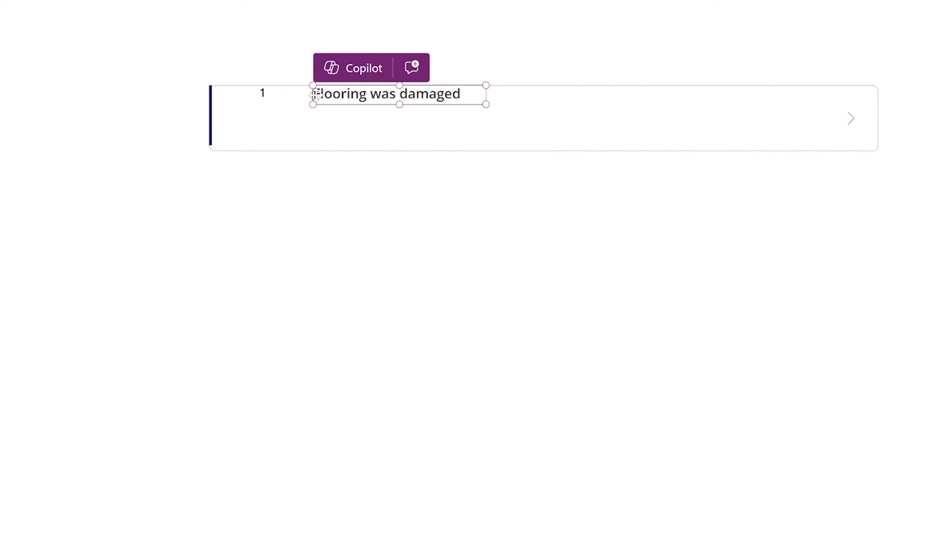
left_click(292, 90)
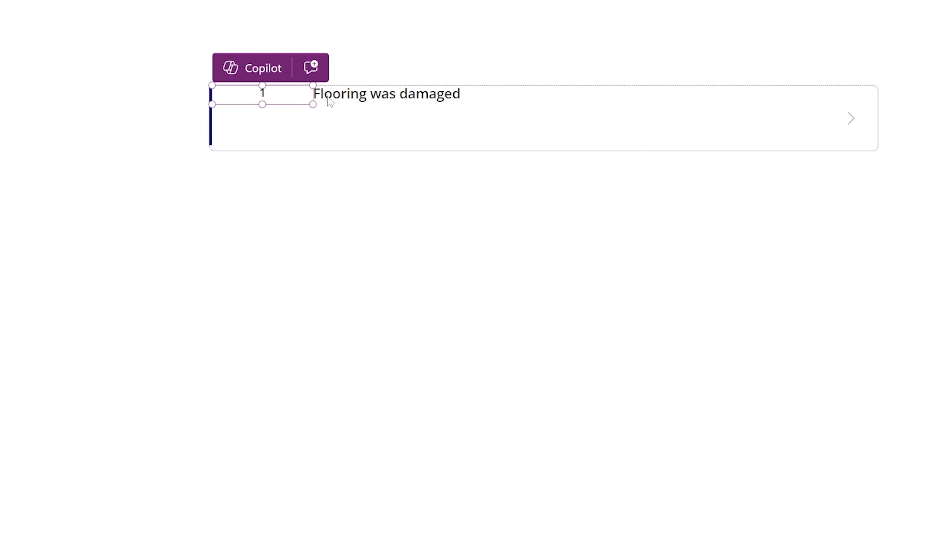
left_click(327, 98)
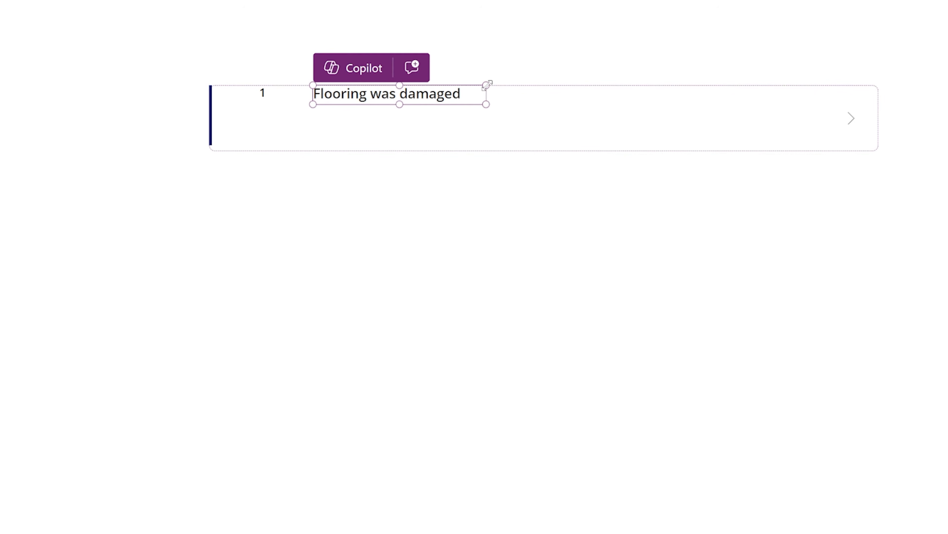
left_click_drag(496, 88, 516, 87)
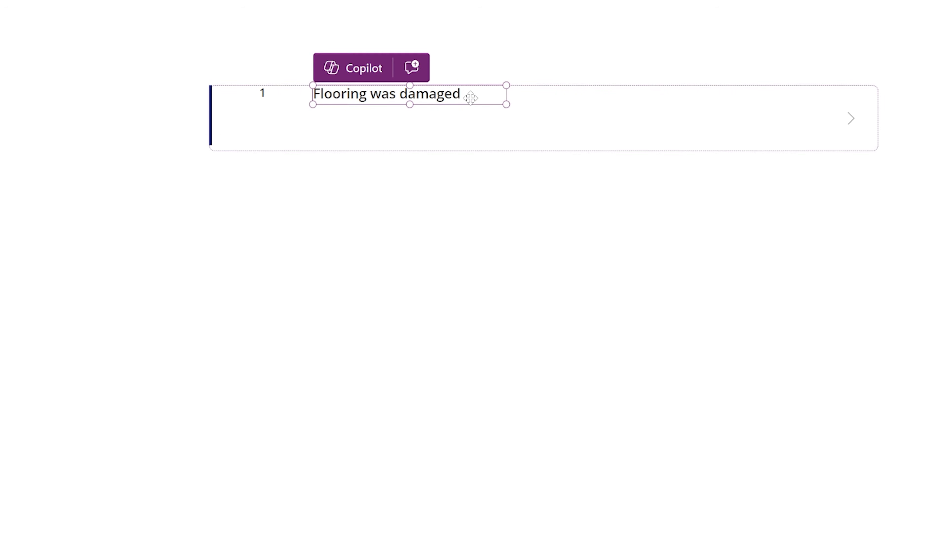
key("ctrl+v")
left_click_drag(329, 121, 567, 94)
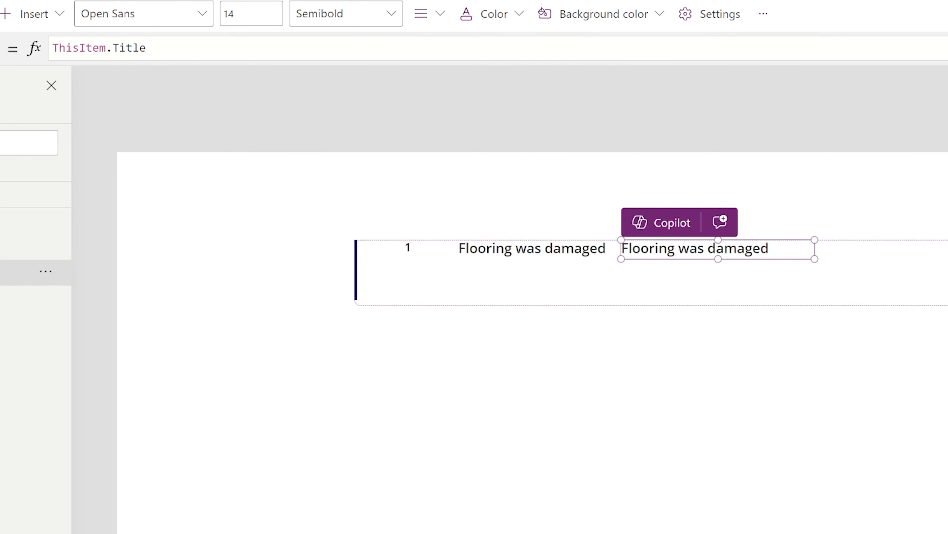
Step: Change the copied label to ThisItem.LocationName so it shows Home Office, and narrow it
double_click(127, 48)
key("BackSpace")
key("BackSpace")
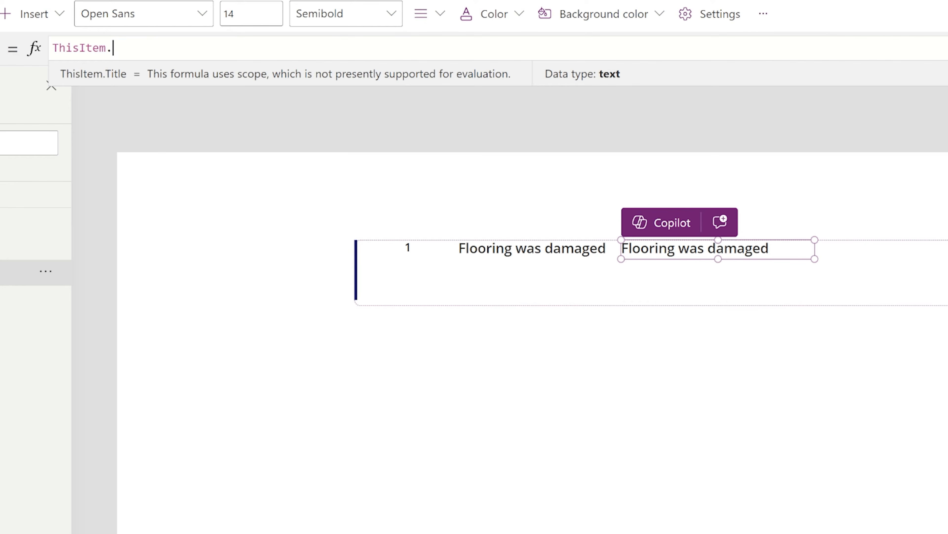
type(".")
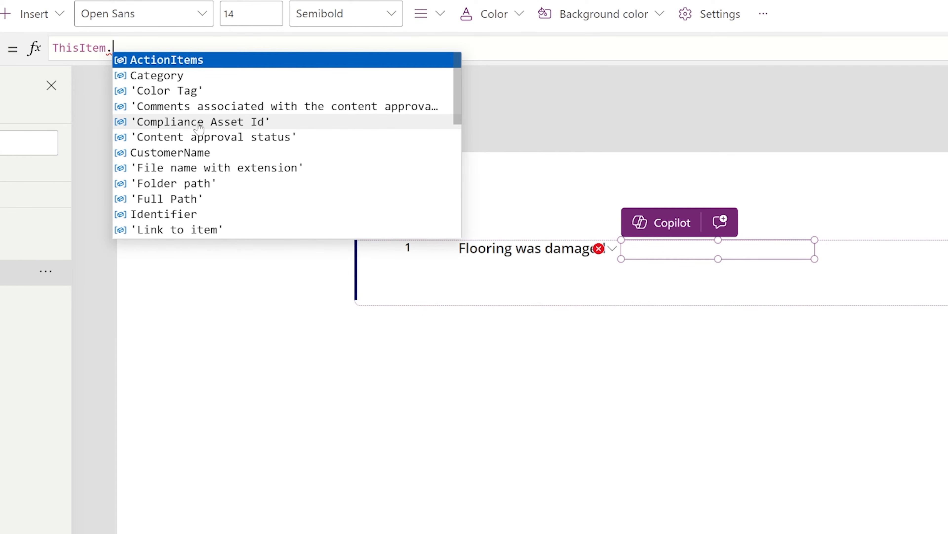
scroll(218, 159, "down", 3)
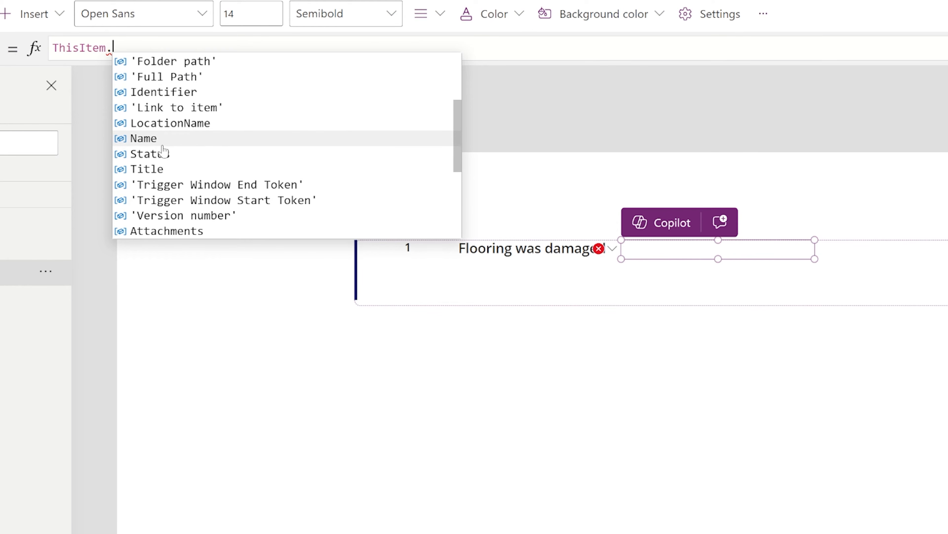
left_click(169, 123)
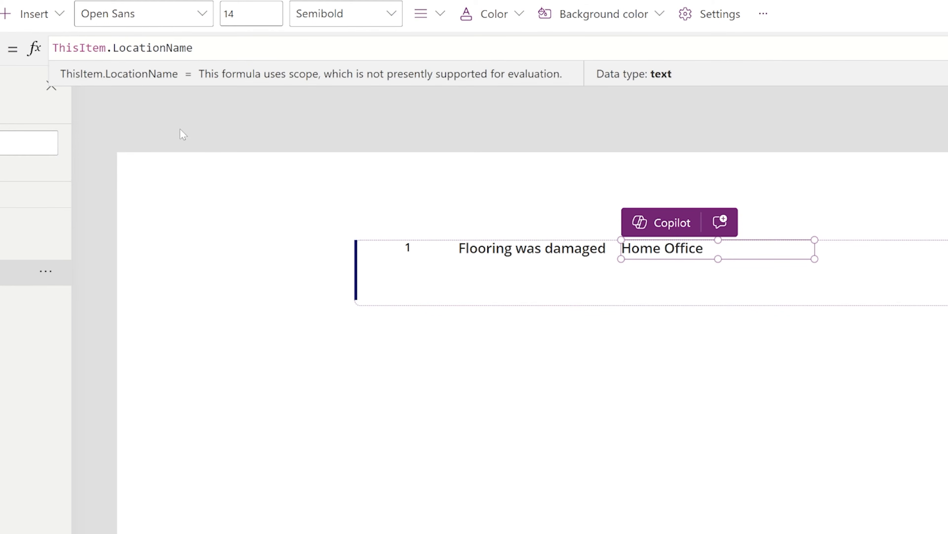
left_click_drag(815, 239, 721, 236)
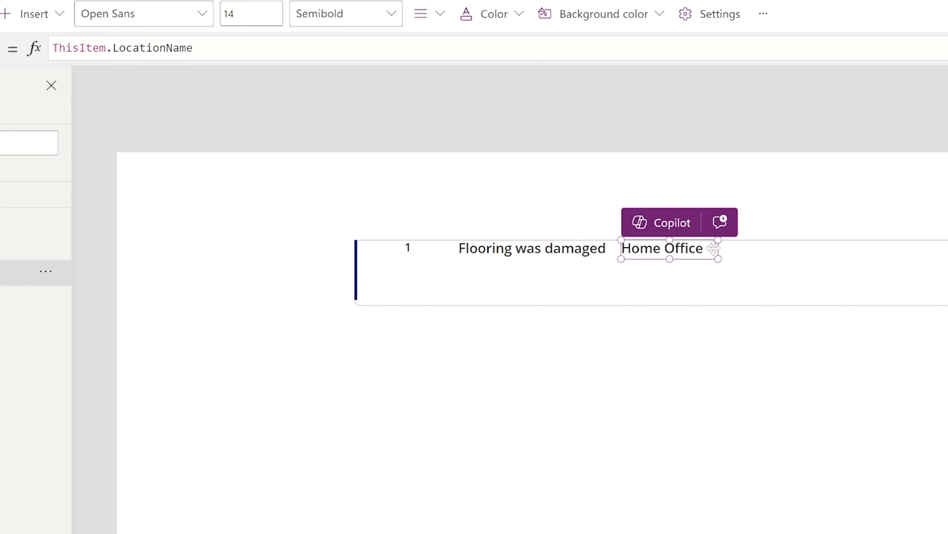
Step: Add a copy to its right showing ThisItem.Category (Apartment)
key("ctrl+c")
key("ctrl+v")
left_click_drag(463, 279, 797, 249)
left_click(167, 47)
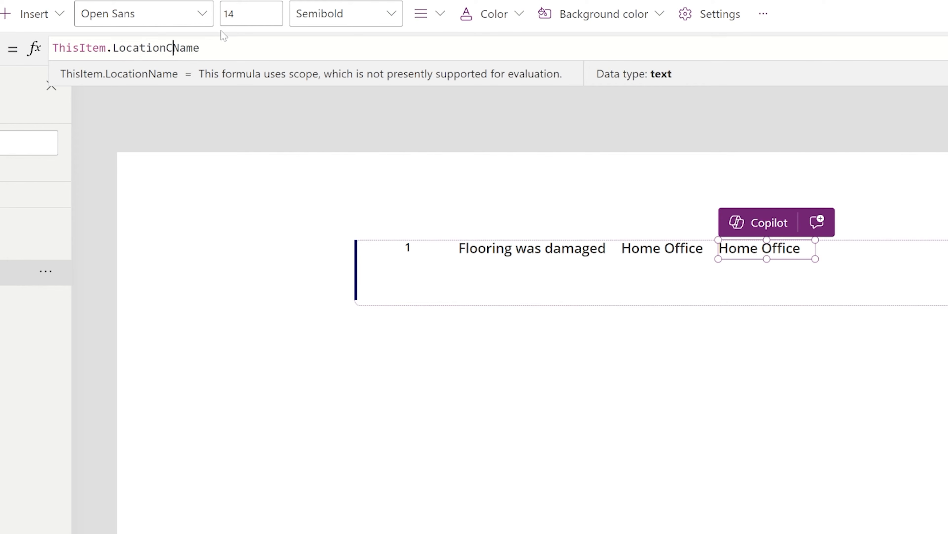
type("Cat")
type("Category")
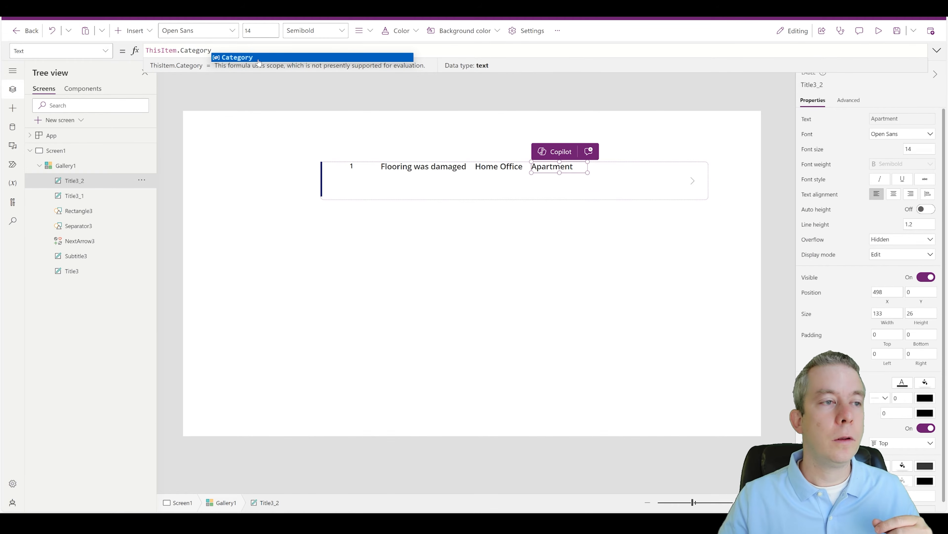
left_click(258, 58)
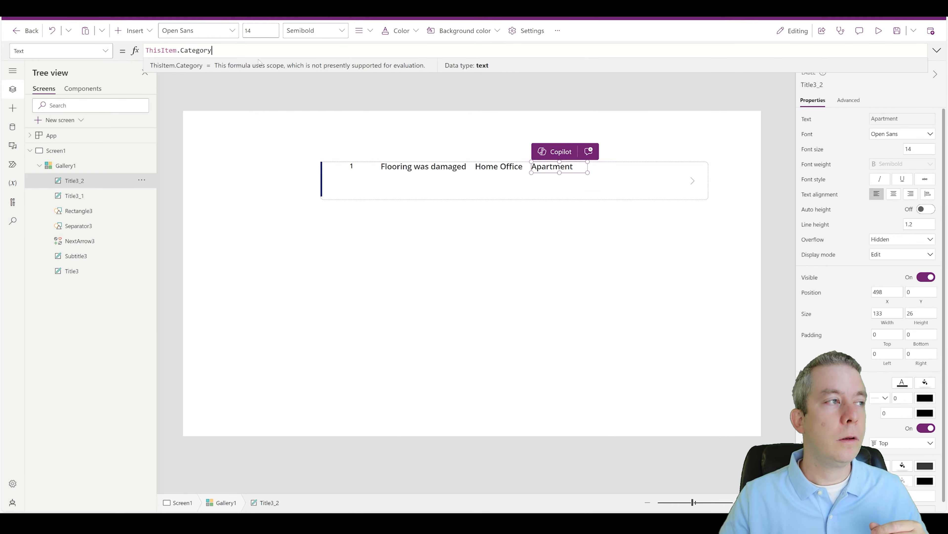
left_click(550, 168)
Step: Add another copy further right showing ThisItem.Status (Caution)
key("ctrl+v")
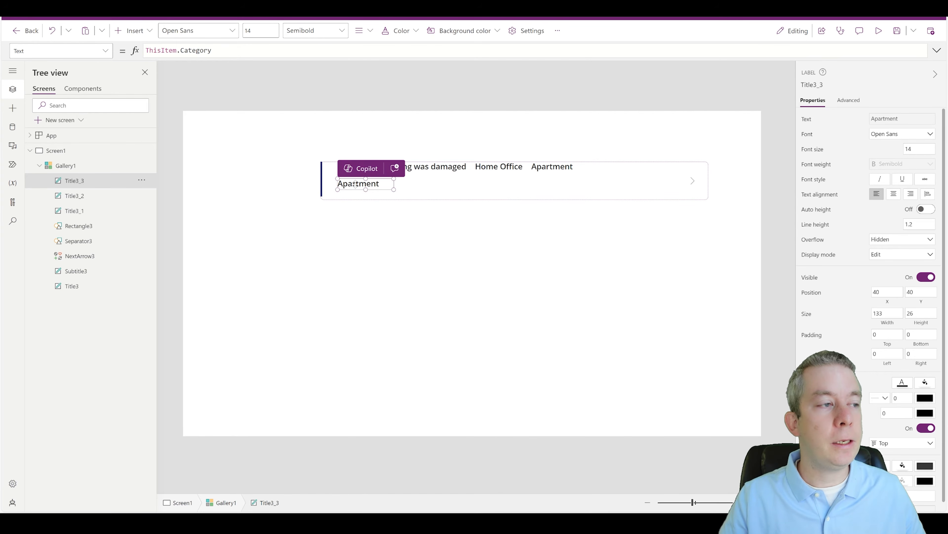
left_click_drag(355, 184, 596, 167)
left_click(200, 50)
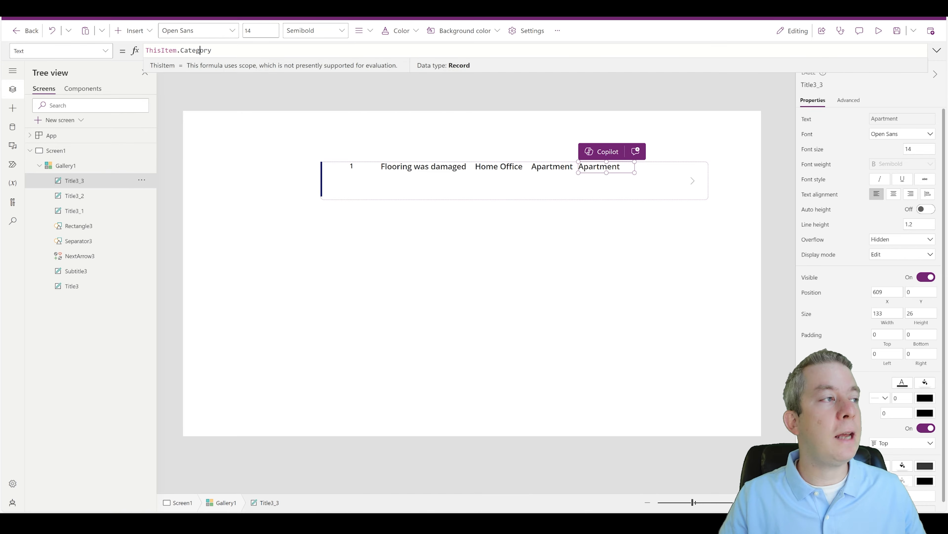
double_click(200, 50)
type("Status")
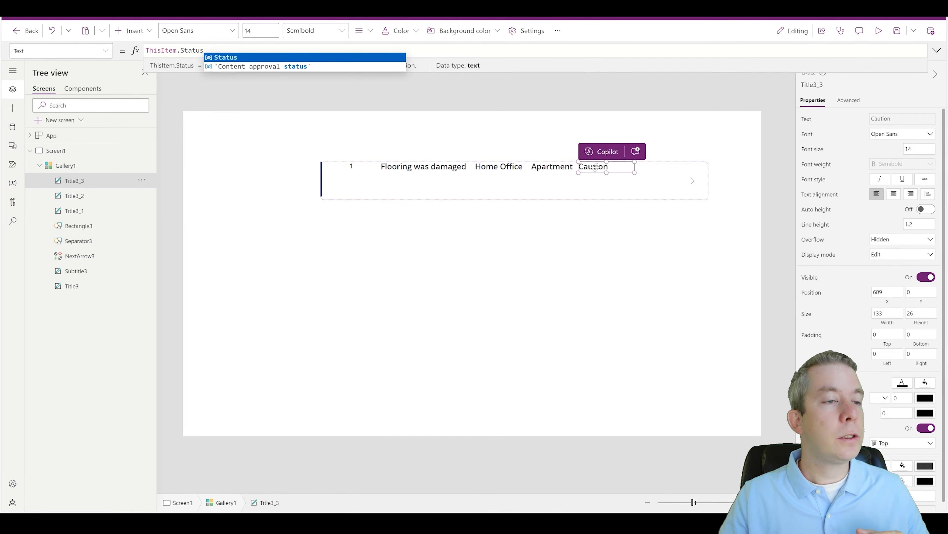
left_click(596, 167)
Step: Add a last copy showing ThisItem.DueDate (4/14/2024)
key("ctrl+v")
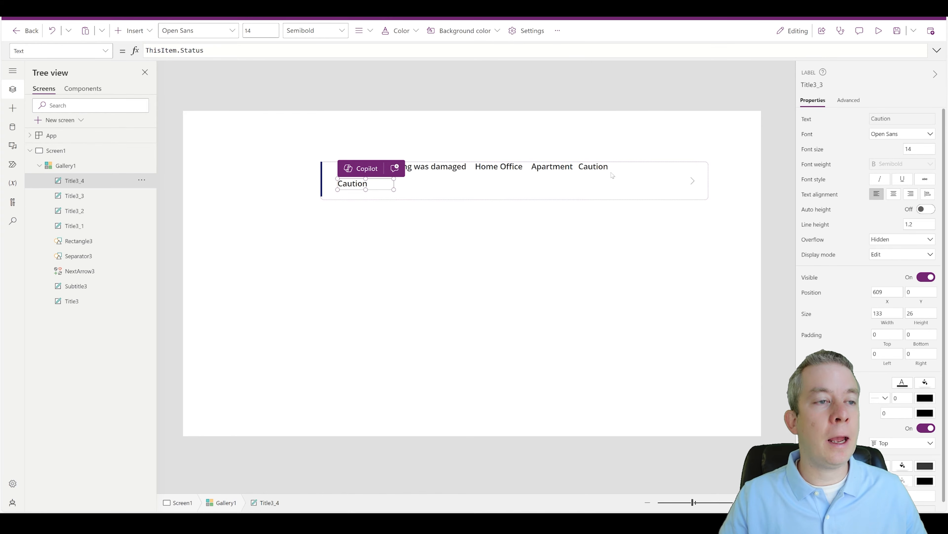
left_click_drag(393, 178, 664, 163)
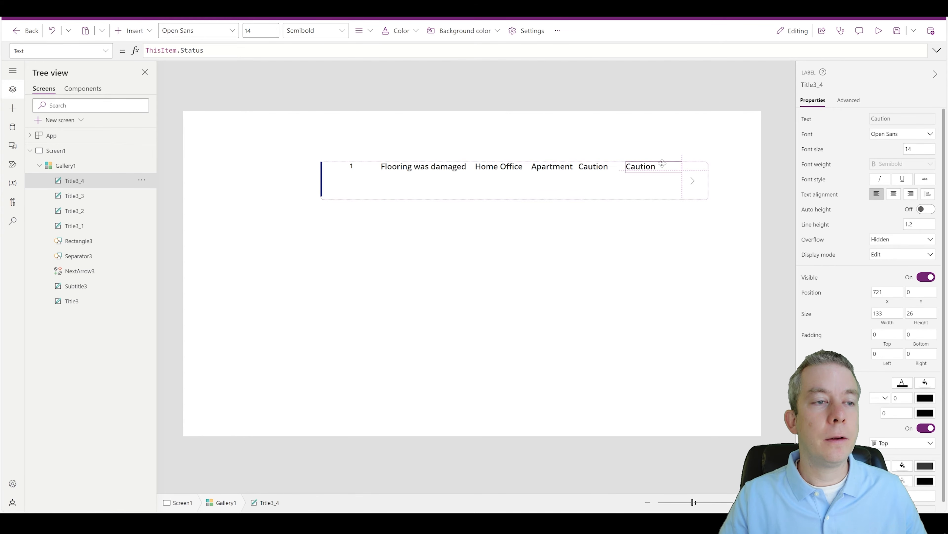
double_click(192, 50)
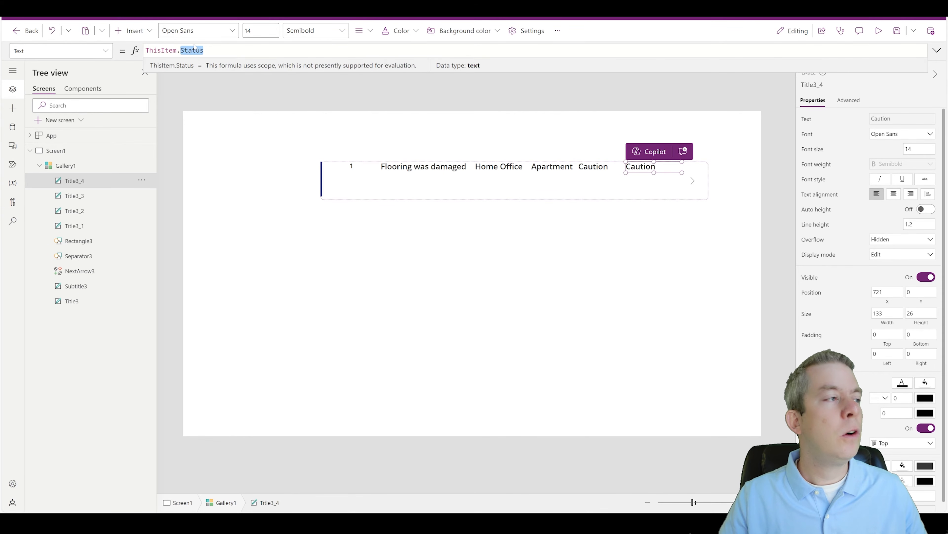
type("Due")
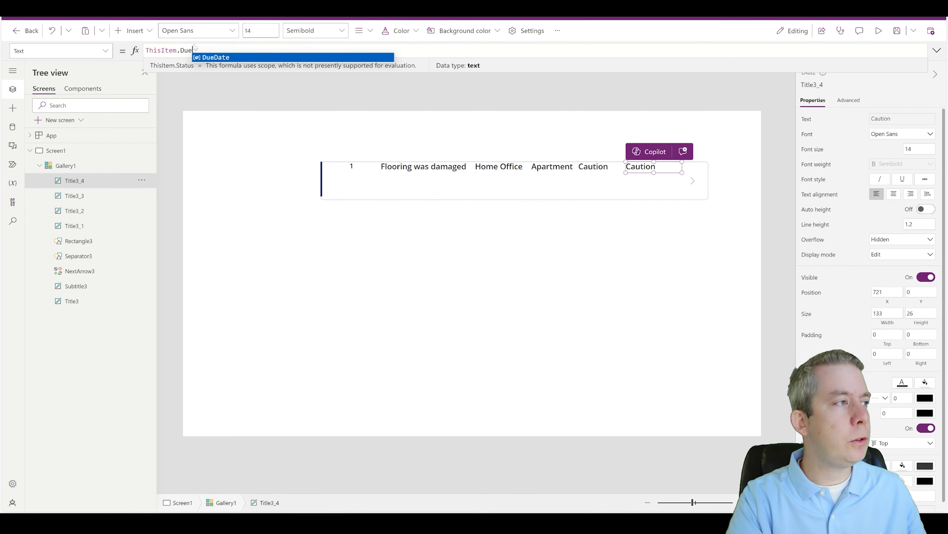
type("Date")
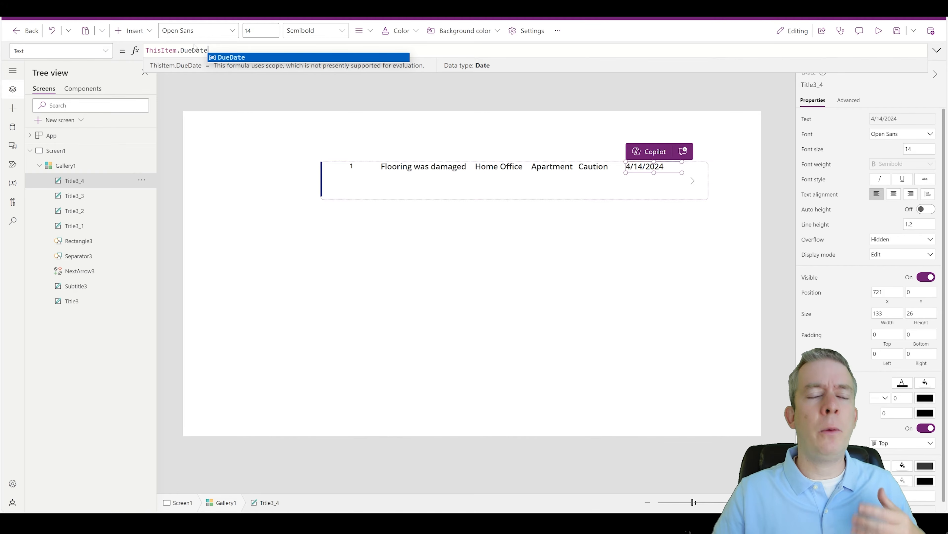
left_click(424, 187)
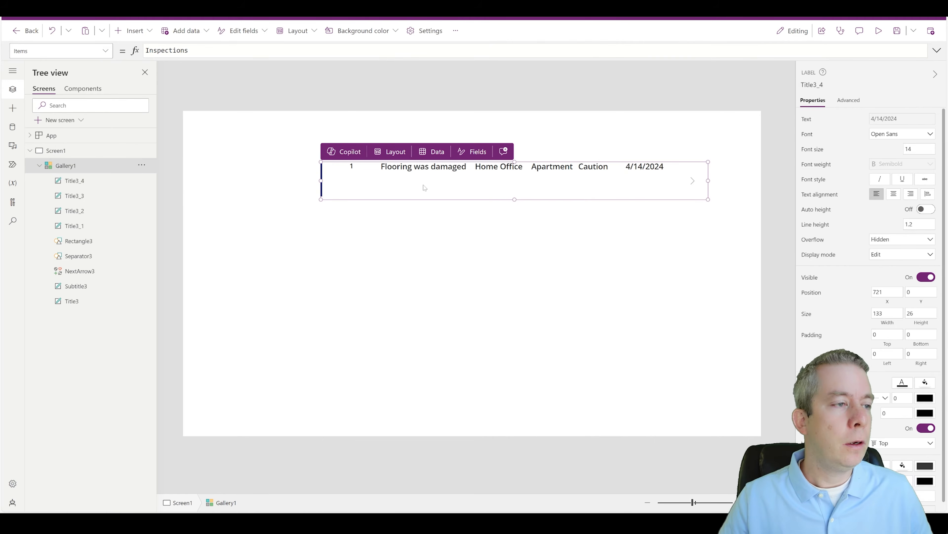
Step: Delete the dark left-edge rectangle and shrink the row template size from 90 to 37
left_click(322, 175)
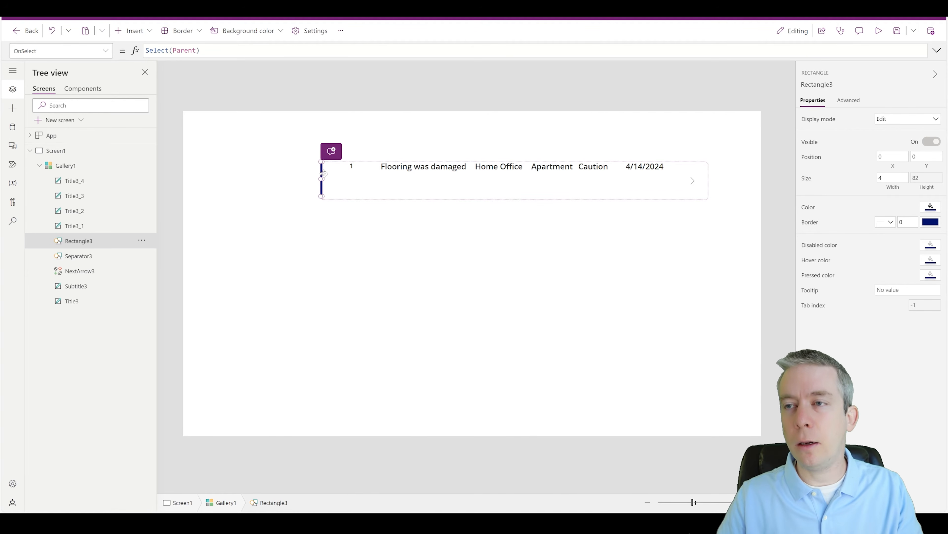
key("Delete")
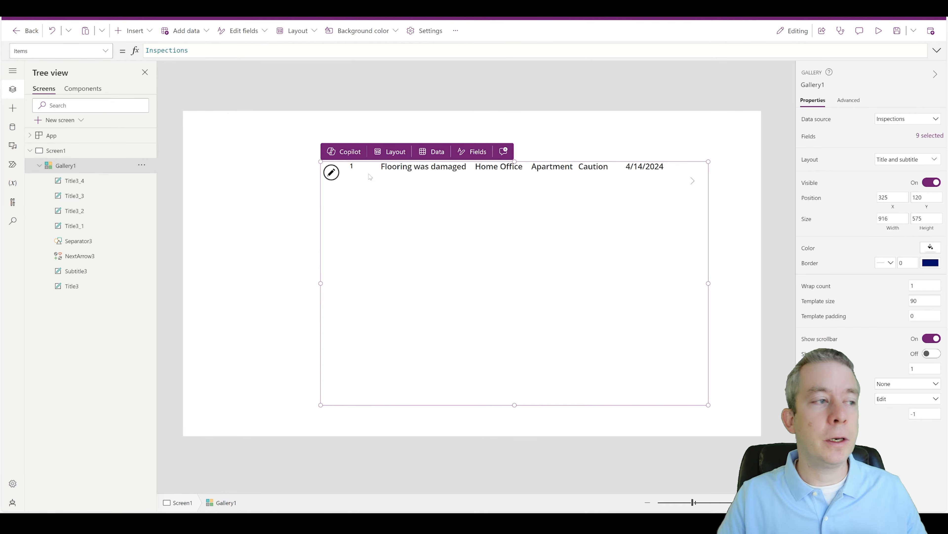
left_click(457, 191)
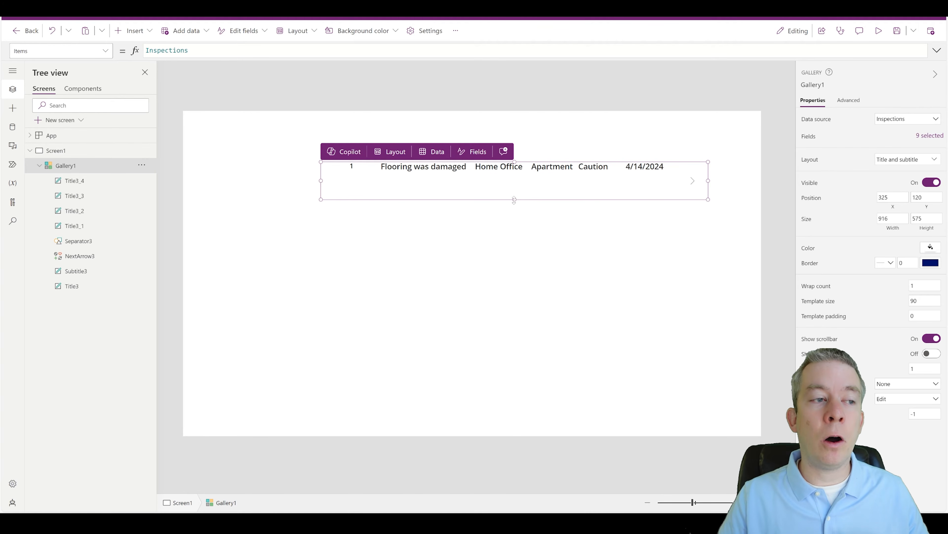
left_click(468, 241)
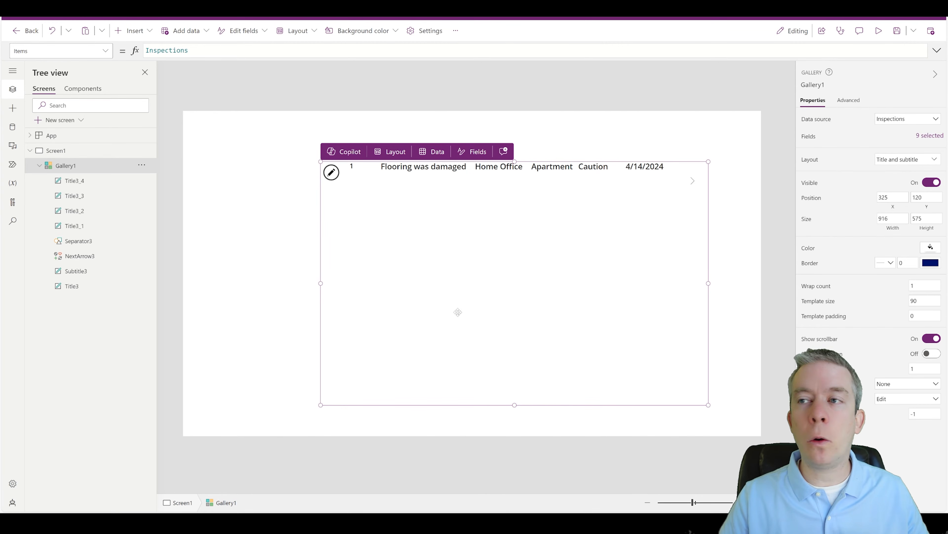
left_click(508, 187)
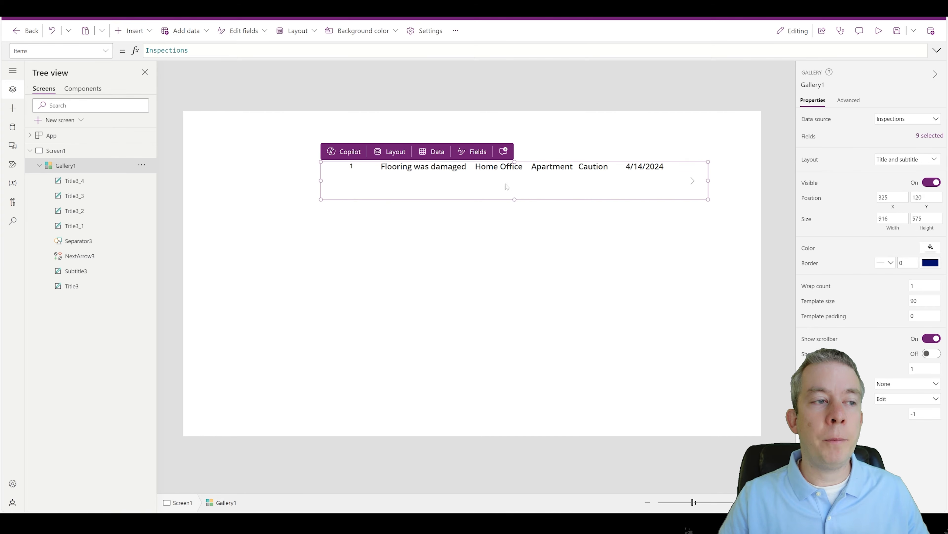
left_click_drag(515, 199, 515, 177)
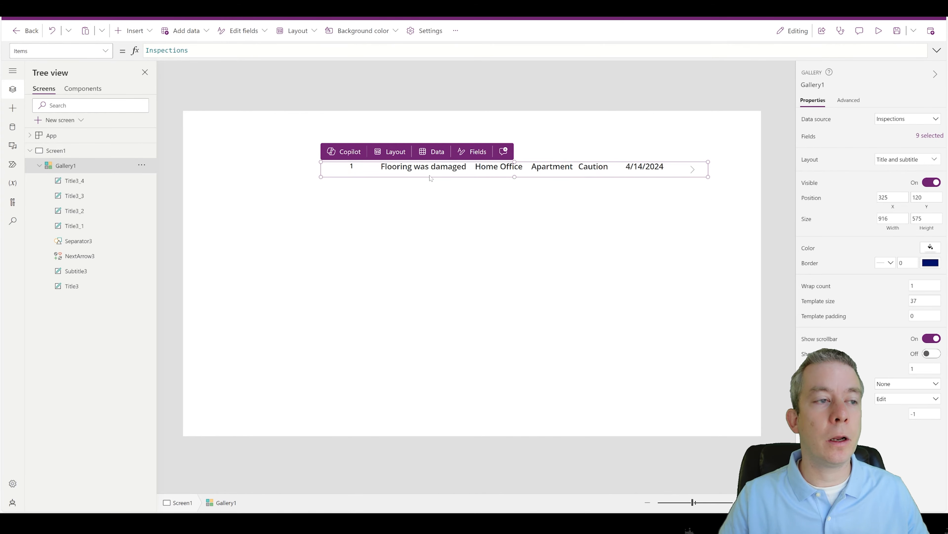
left_click(392, 173)
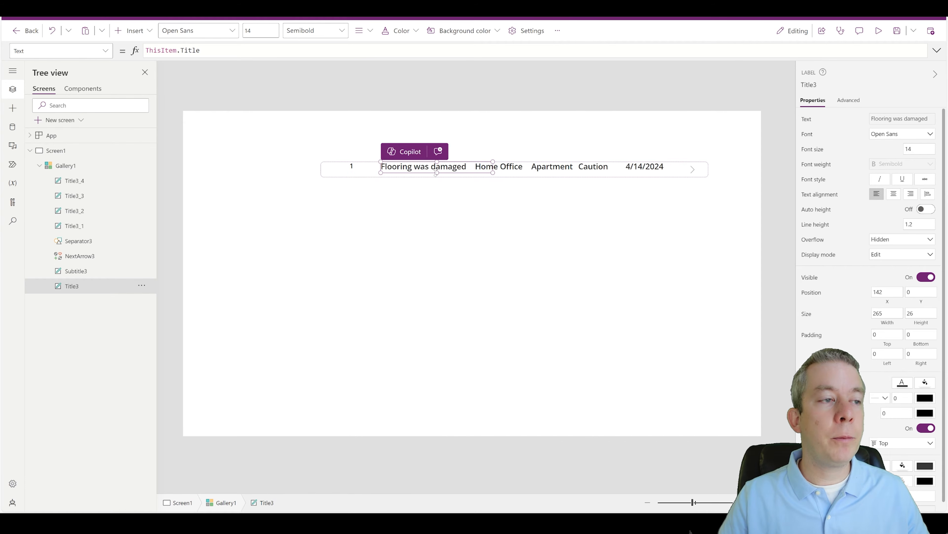
Step: Reposition the Home Office, date and Apartment labels along the row
left_click_drag(500, 167, 529, 169)
left_click(577, 167)
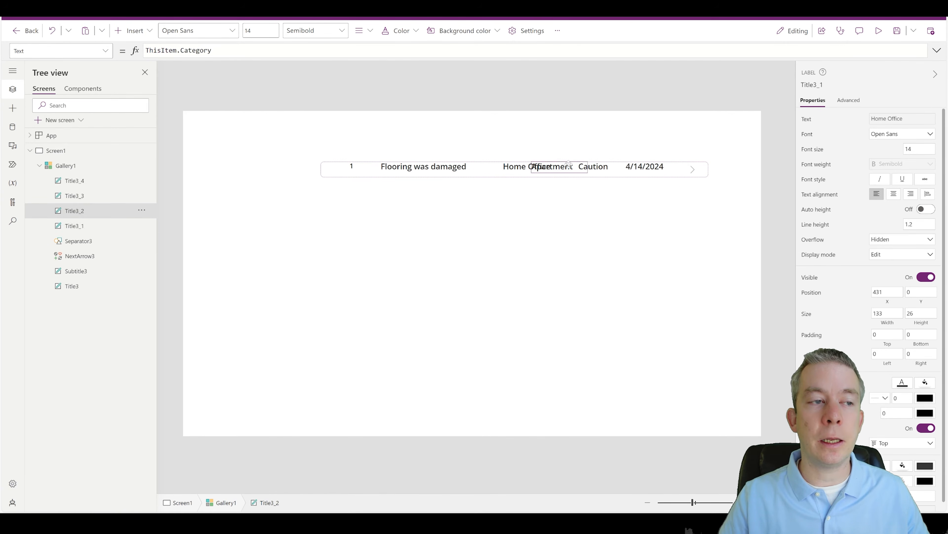
left_click_drag(653, 171, 674, 172)
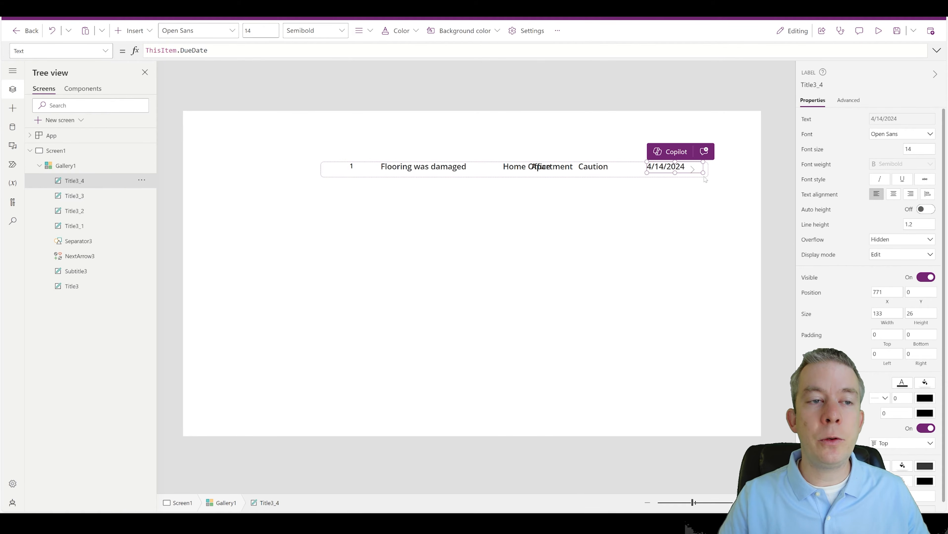
left_click(697, 179)
left_click(693, 170)
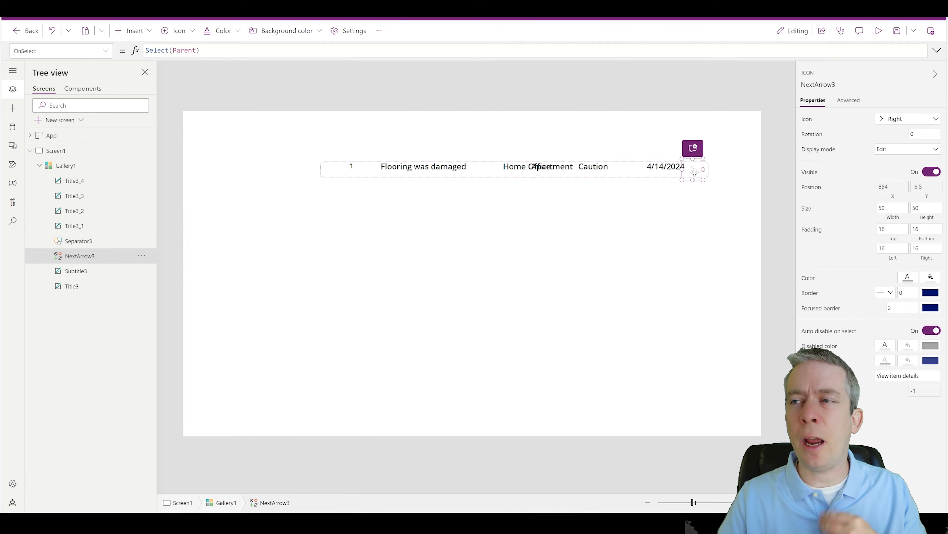
left_click(663, 169)
left_click(662, 167)
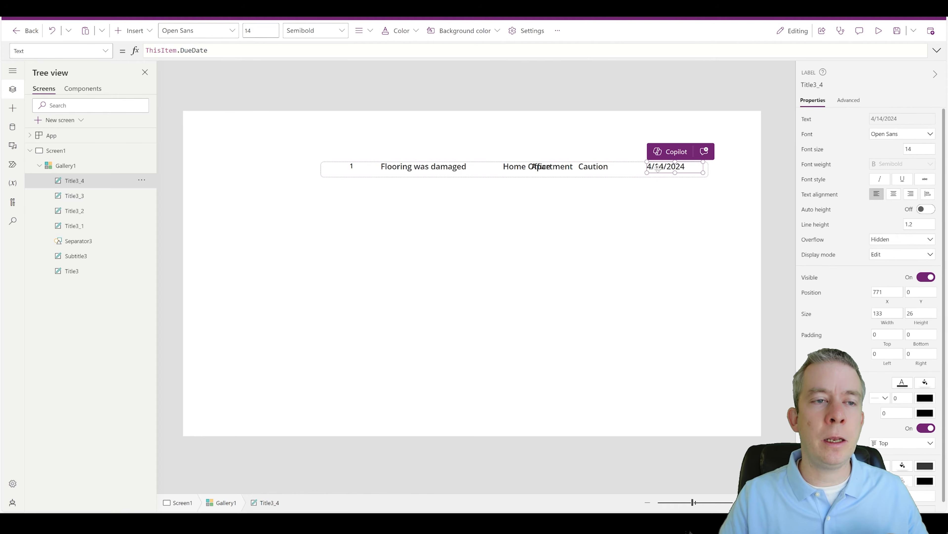
left_click(615, 166)
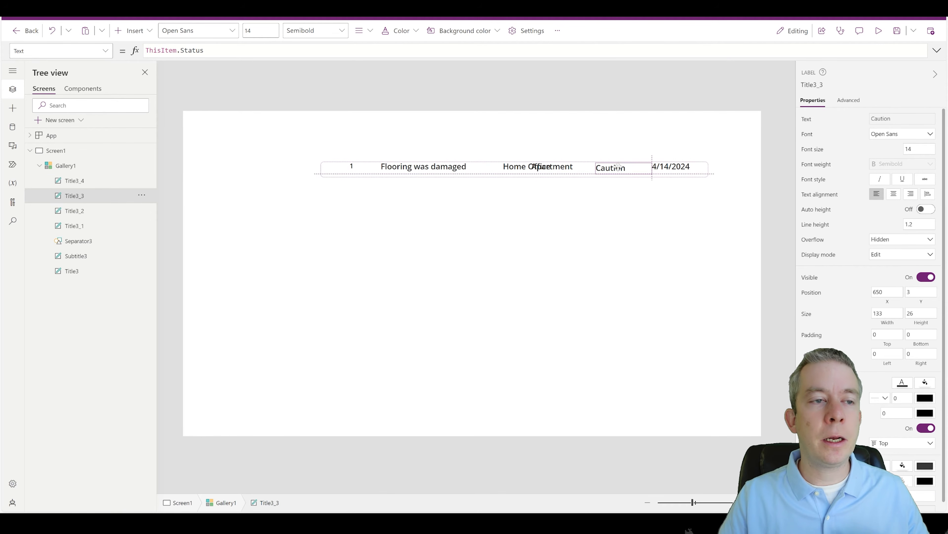
left_click_drag(556, 167, 474, 160)
left_click(448, 168)
Step: Narrow the ID label to 71 and shift the title, location, category, status and date labels left
left_click(377, 164)
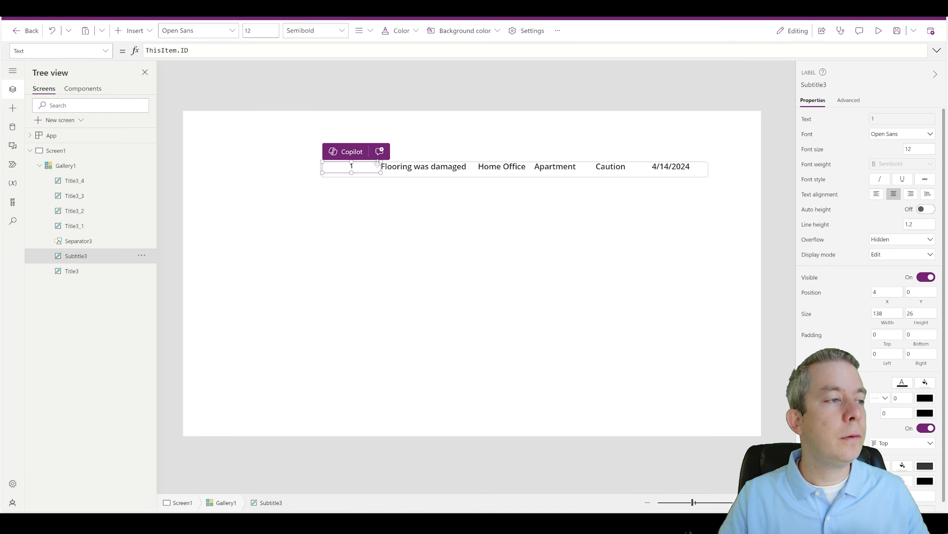
left_click_drag(378, 161, 352, 161)
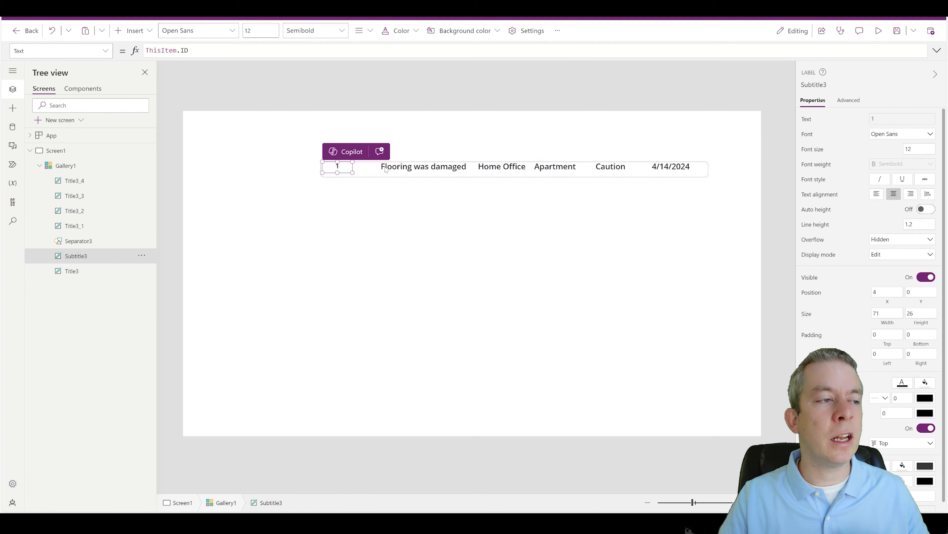
left_click(417, 168)
left_click_drag(417, 168, 388, 168)
left_click(498, 165)
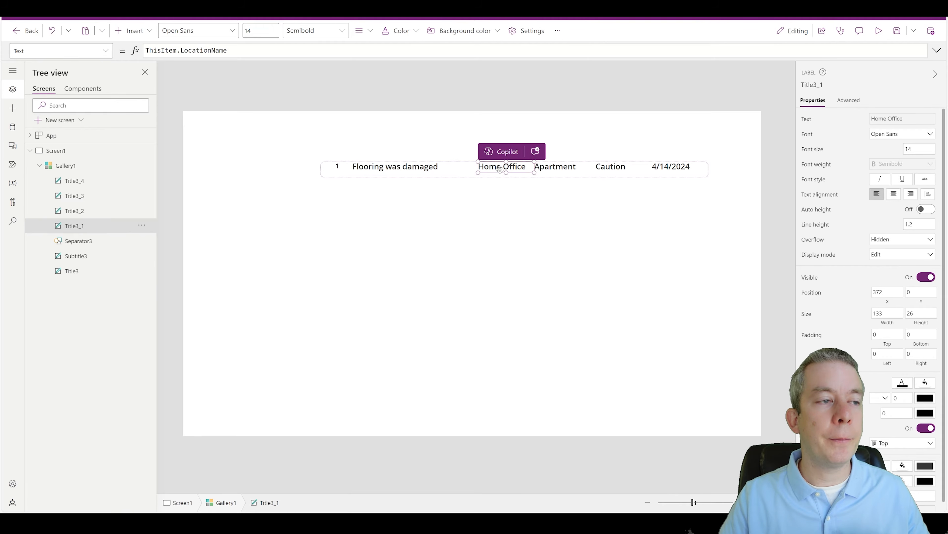
left_click_drag(498, 165, 470, 166)
left_click(551, 166)
left_click_drag(550, 165, 522, 165)
left_click(611, 167)
left_click_drag(611, 166, 577, 166)
left_click(664, 166)
left_click_drag(664, 166, 630, 166)
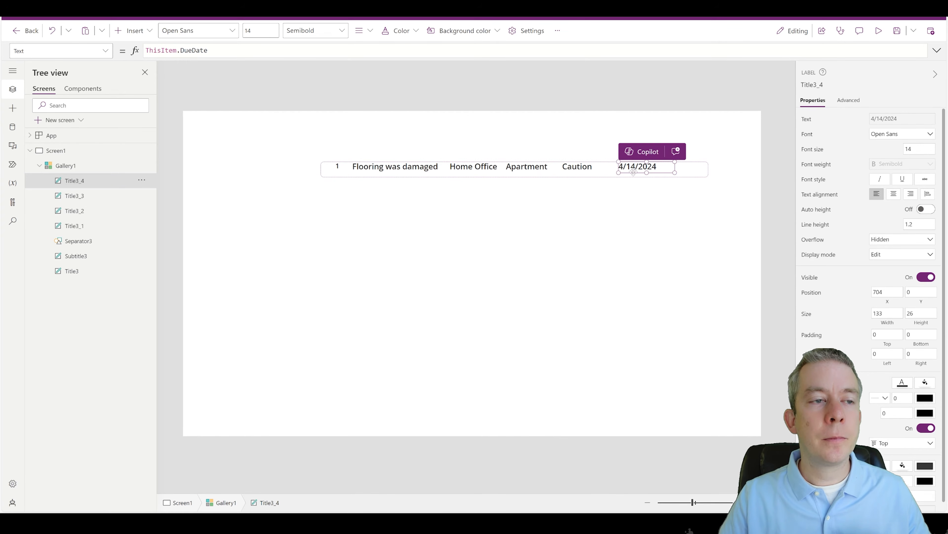
left_click(605, 224)
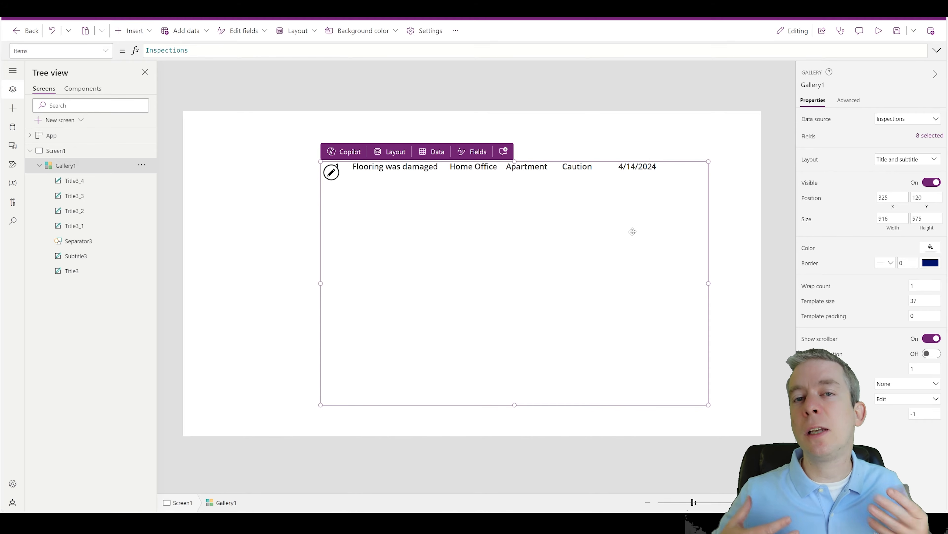
Step: Add a new screen, Screen2, using the Blank layout
left_click(459, 250)
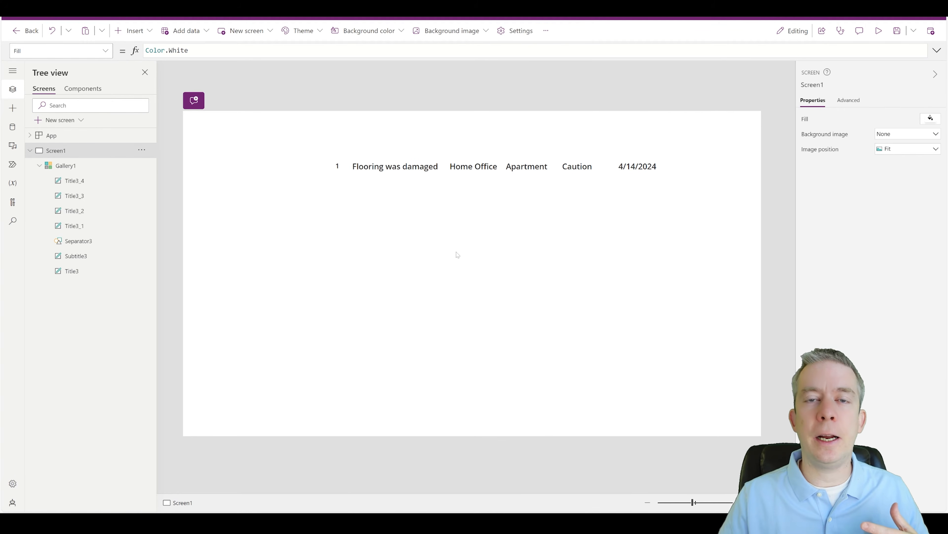
left_click(448, 240)
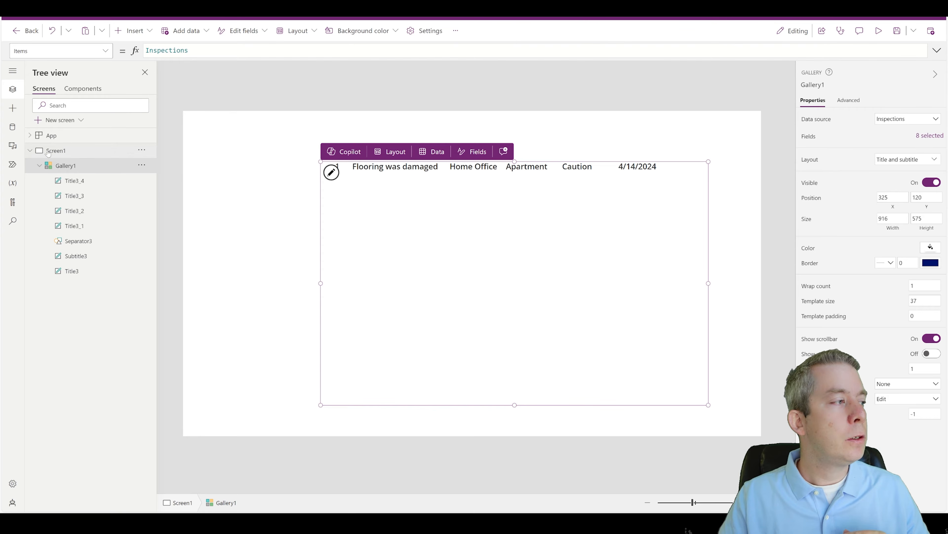
left_click(59, 120)
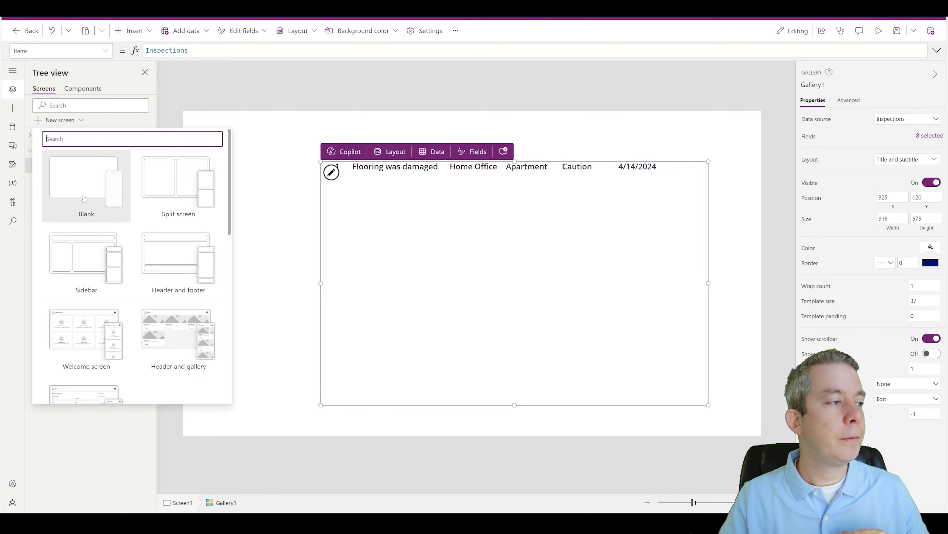
left_click(77, 180)
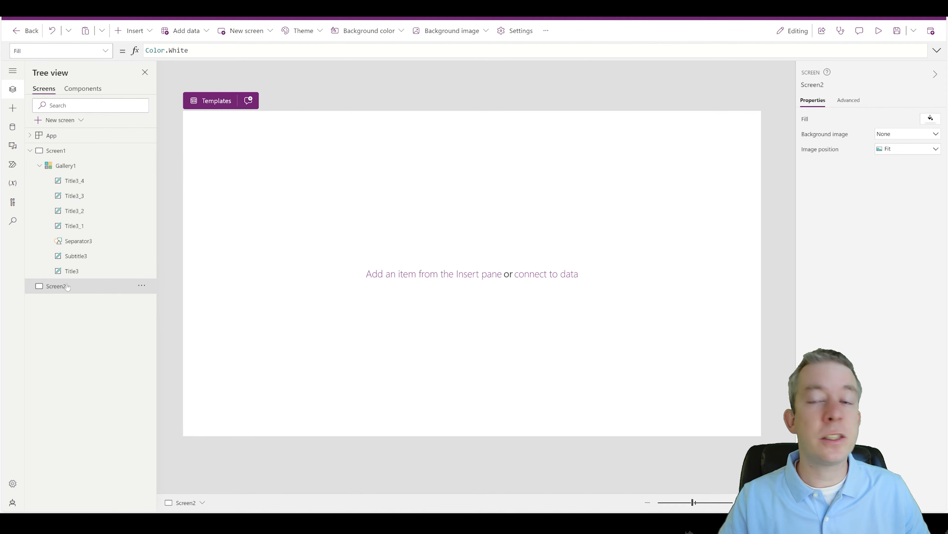
Step: Insert an edit form on Screen2 bound to the Inspections list
left_click(139, 33)
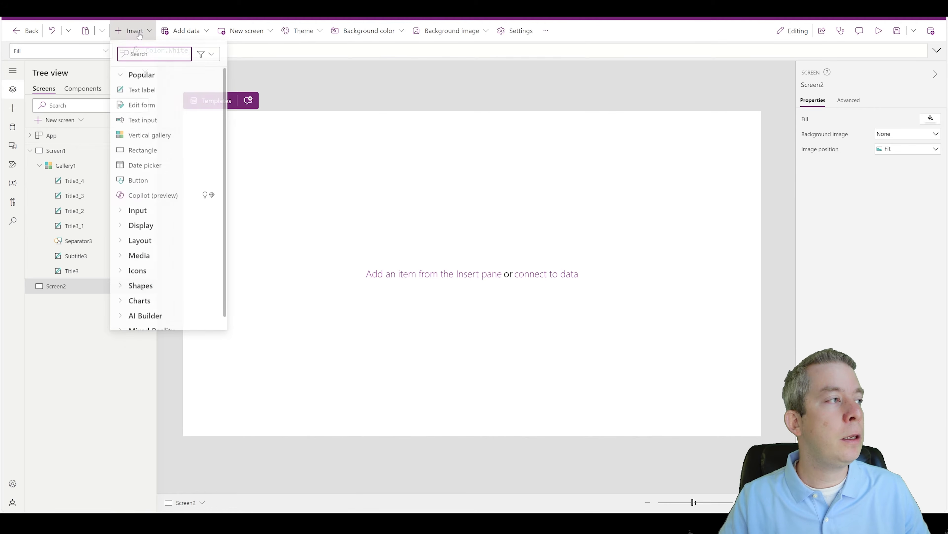
type("form")
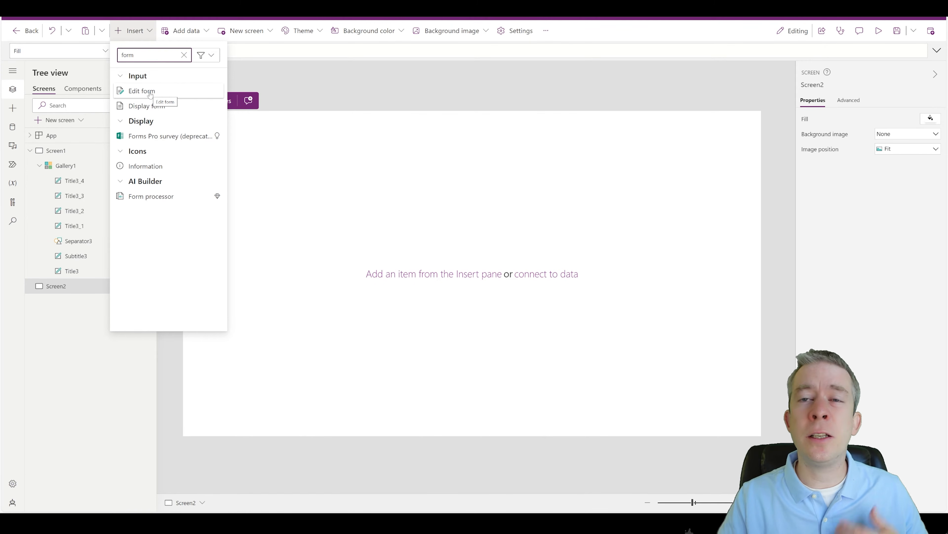
left_click(142, 91)
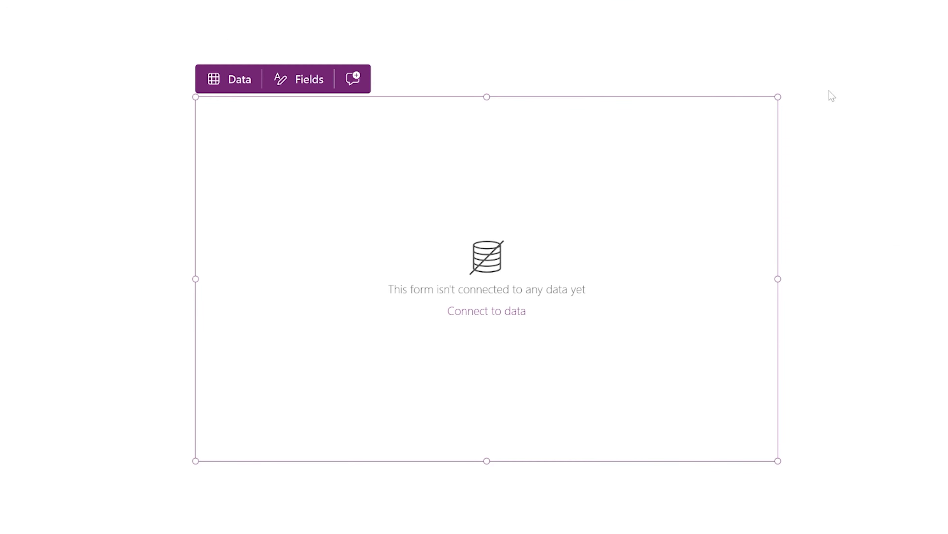
left_click(233, 86)
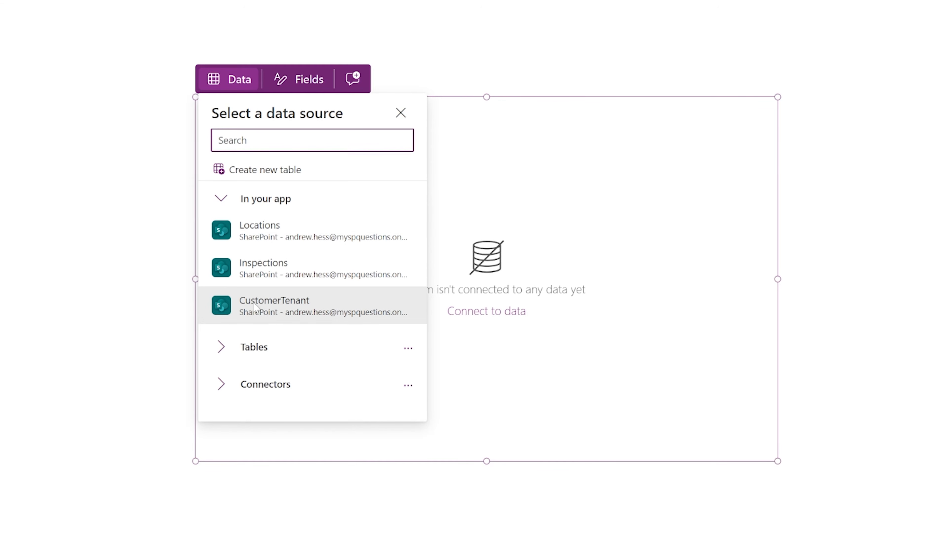
mouse_move(254, 276)
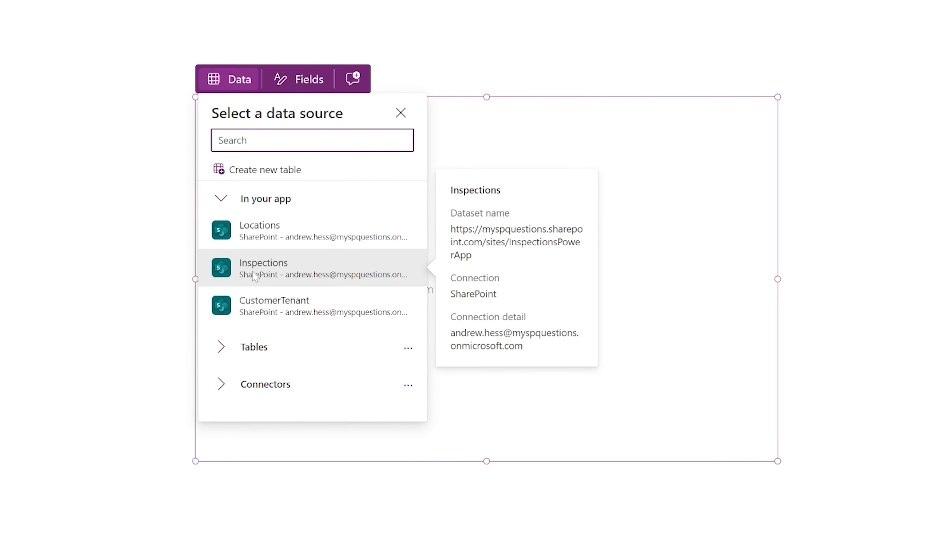
left_click(268, 271)
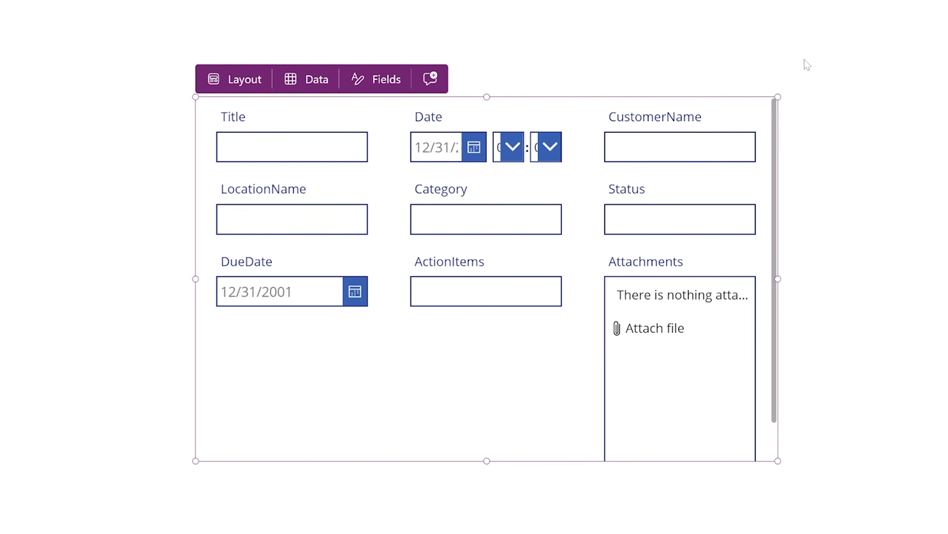
Step: Widen the form across the screen and remove its Attachments card
left_click_drag(774, 279, 924, 287)
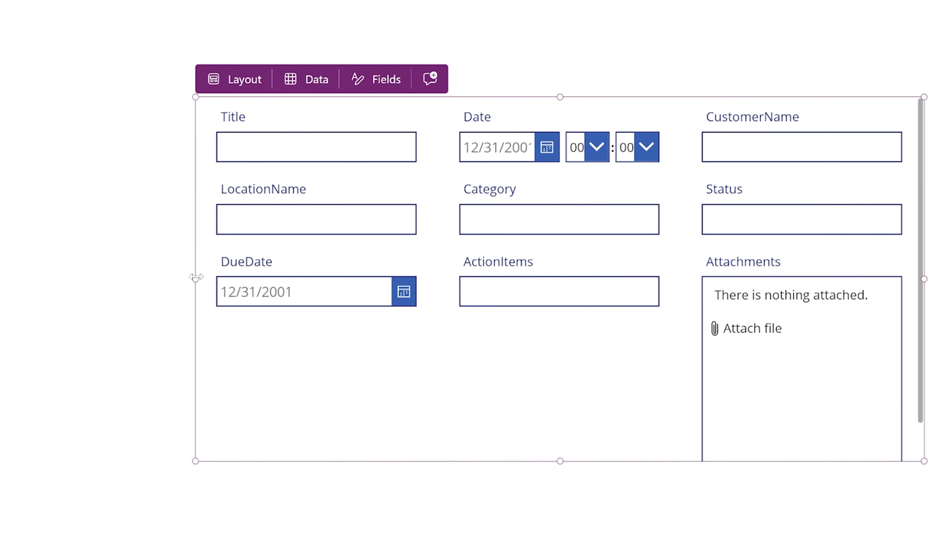
left_click_drag(196, 277, 74, 288)
left_click(711, 275)
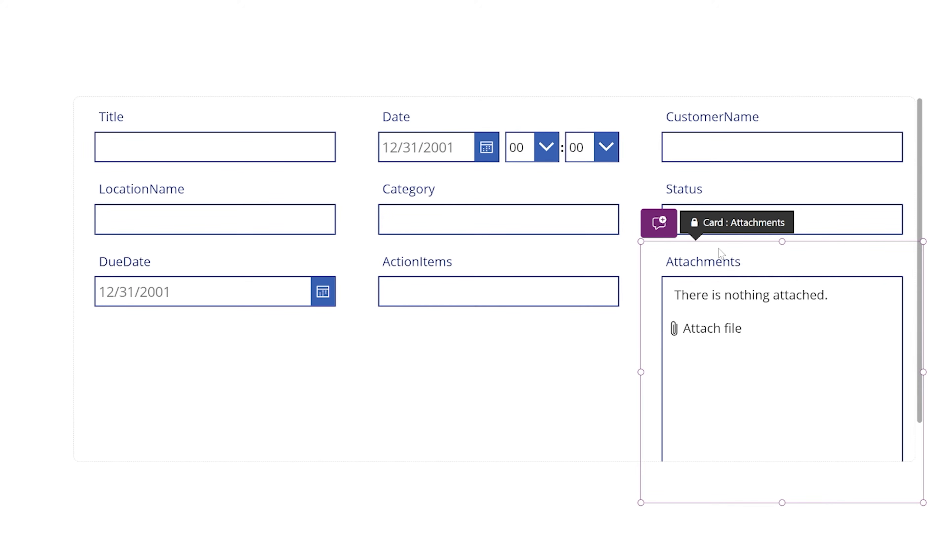
key("Delete")
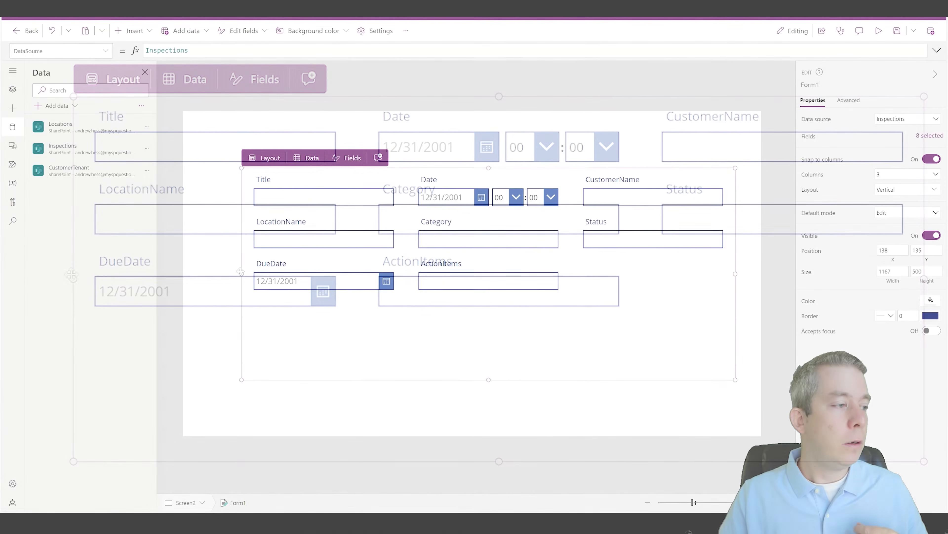
left_click_drag(245, 274, 256, 273)
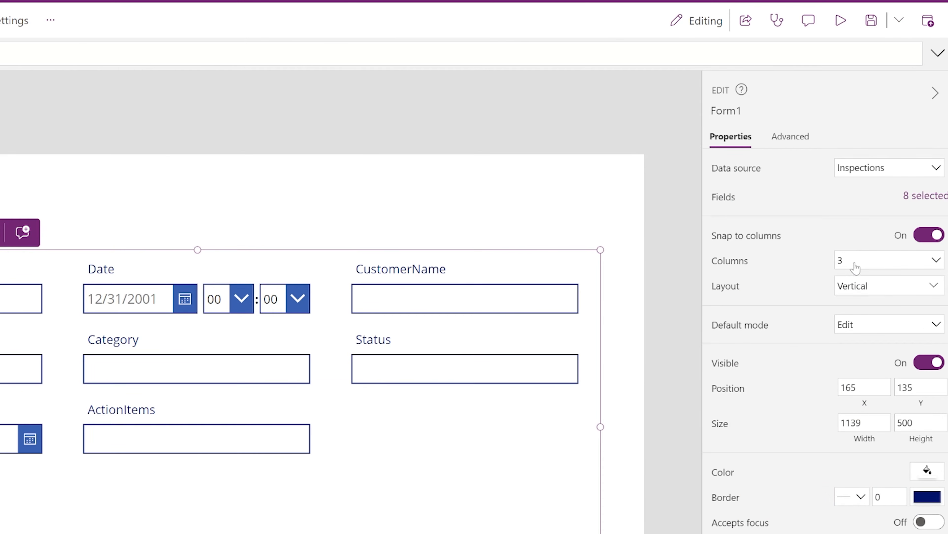
left_click(857, 262)
Step: Set the form to 2 columns after trying 4 and 6
left_click(845, 302)
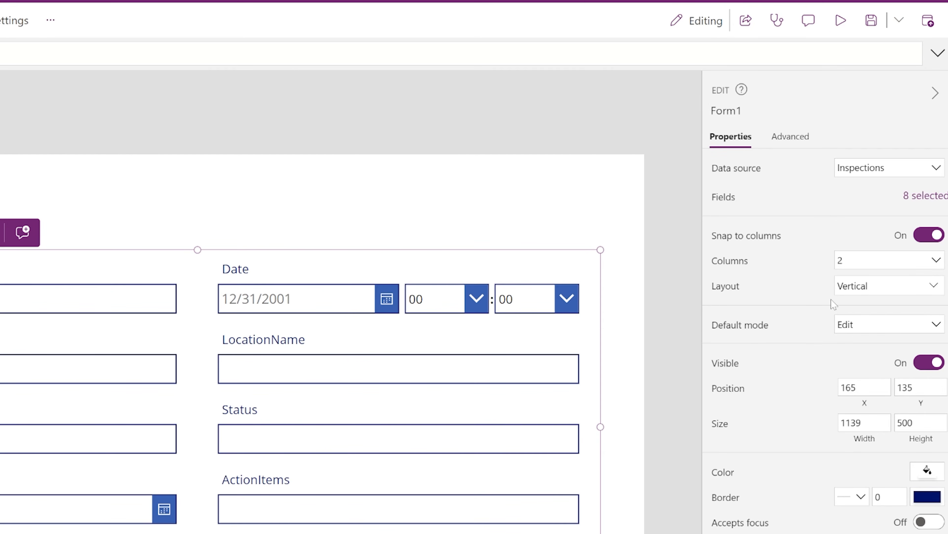
left_click(854, 265)
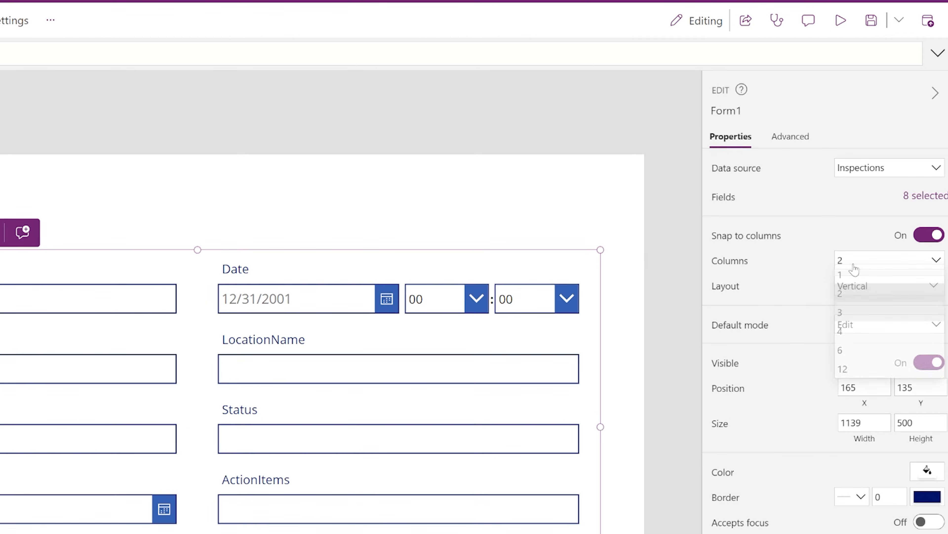
left_click(846, 336)
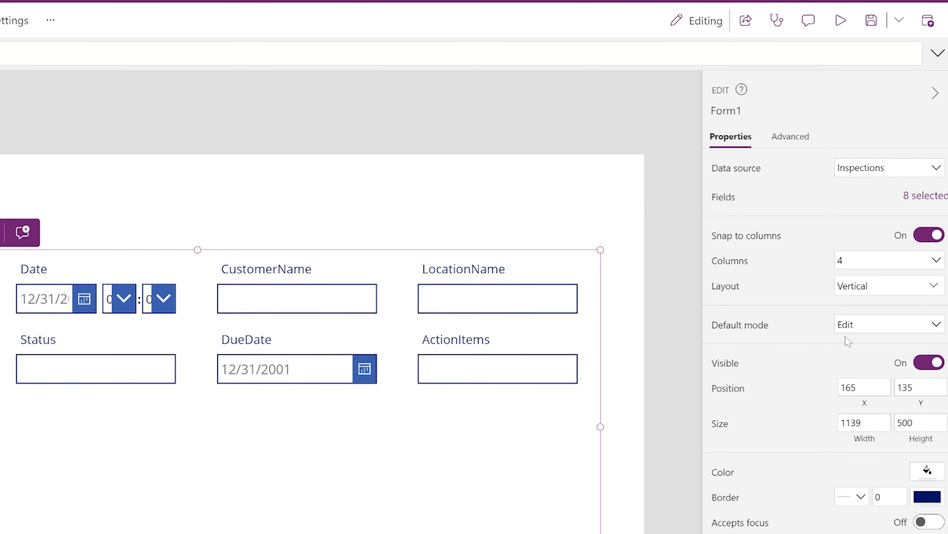
left_click(857, 263)
left_click(848, 353)
left_click(854, 266)
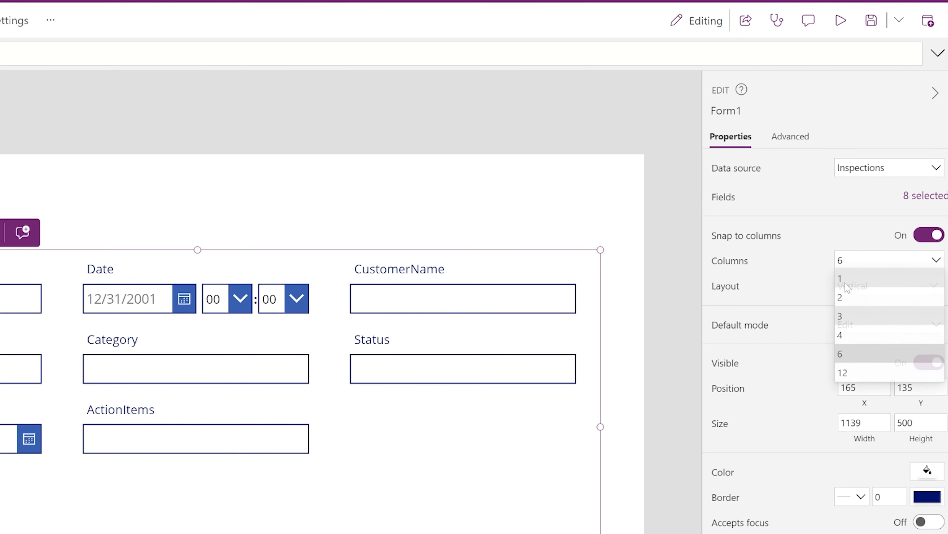
left_click(847, 297)
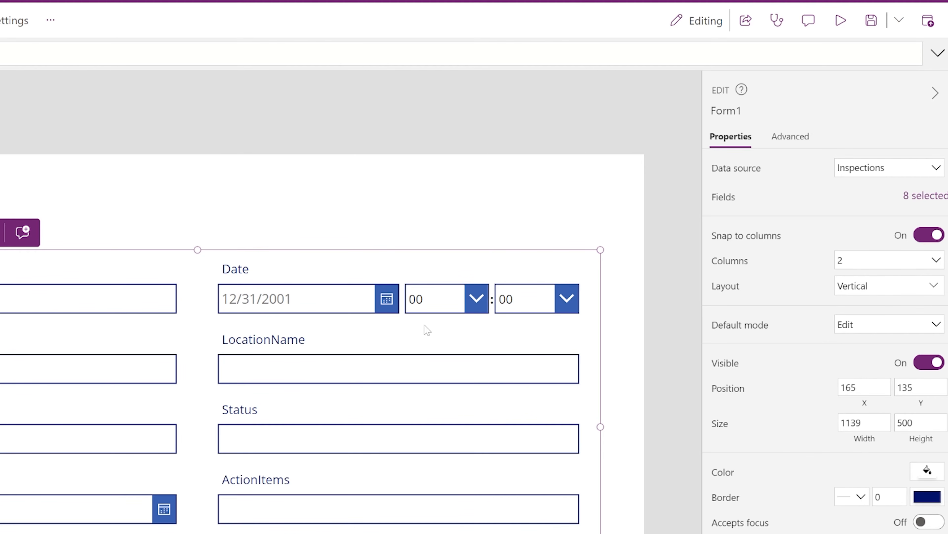
Step: Move the form up and right and make it taller, 651 high
left_click_drag(227, 246, 262, 226)
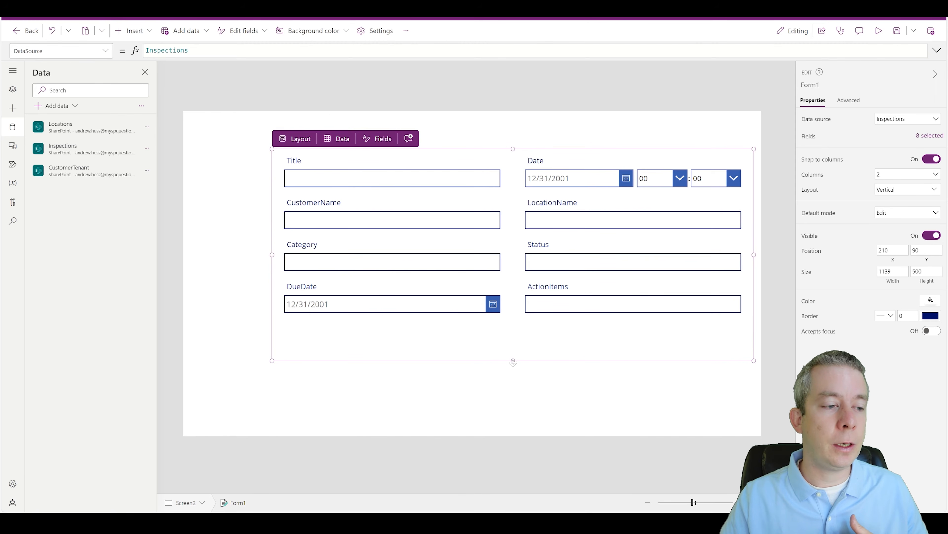
left_click_drag(513, 360, 517, 425)
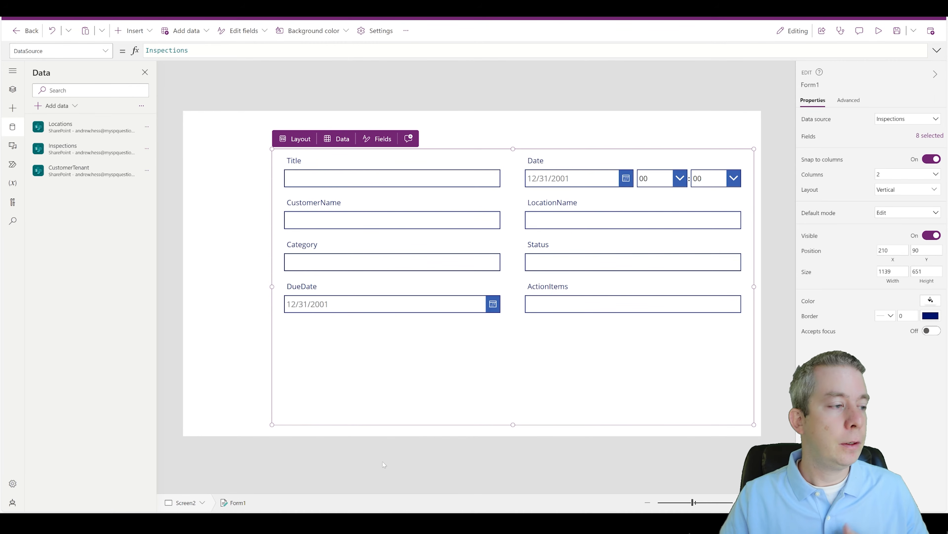
left_click(503, 432)
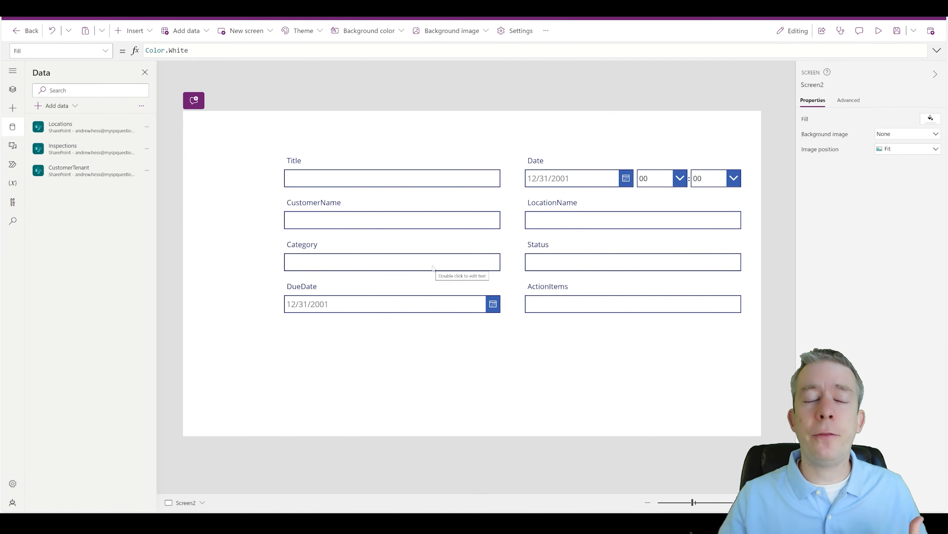
left_click(471, 348)
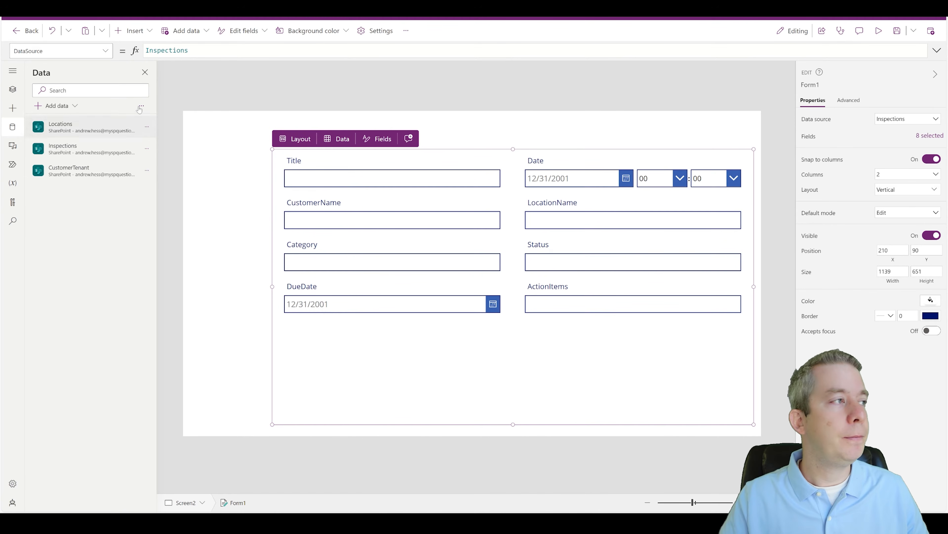
left_click(134, 32)
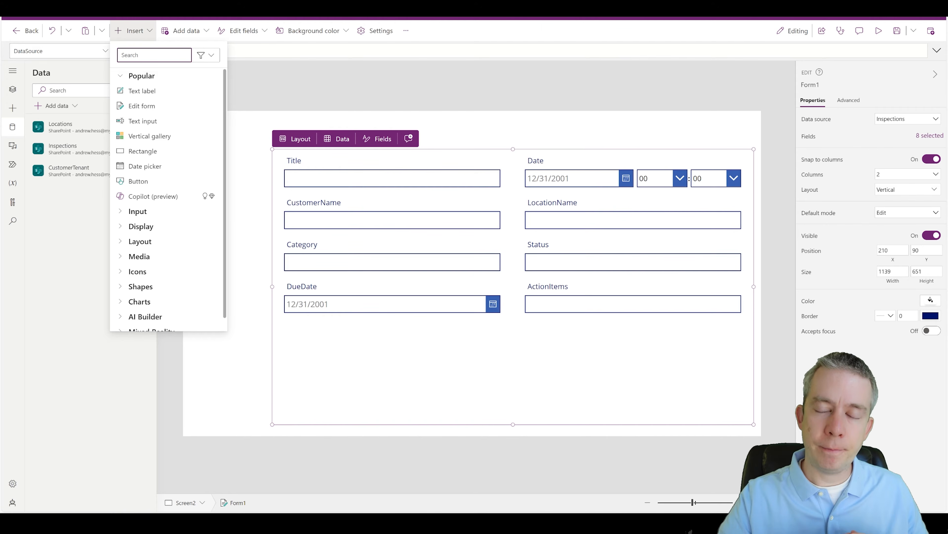
Step: Add a button at Screen2's top-right corner and change its text to 'Save'
type("butt")
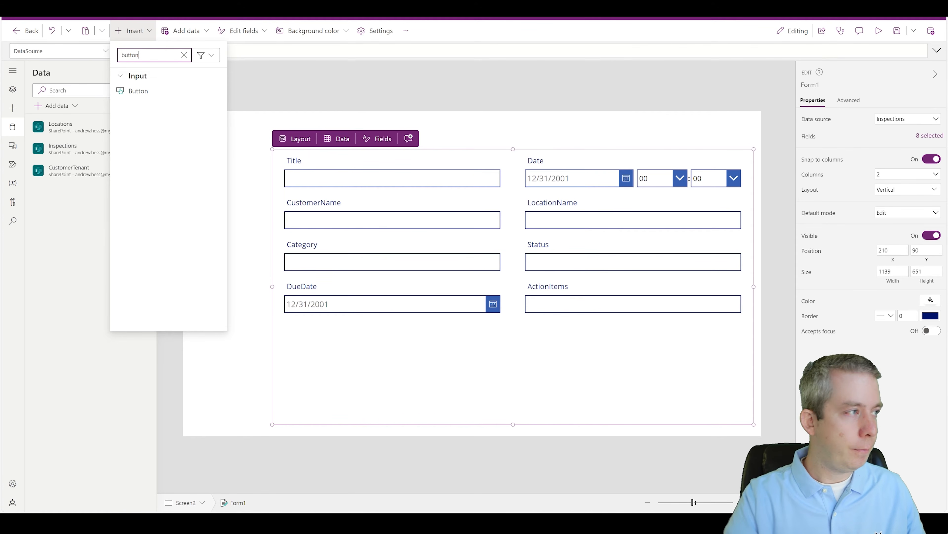
type("on")
left_click(144, 91)
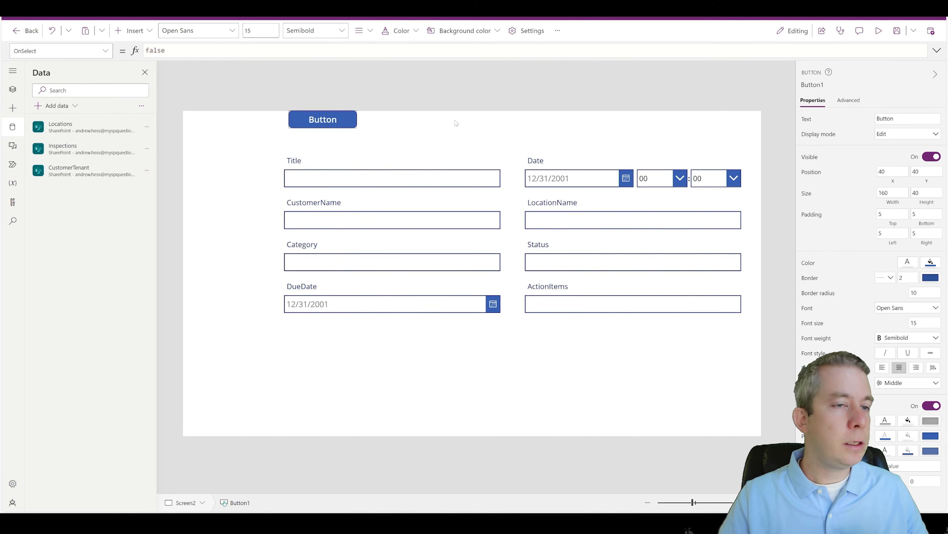
left_click_drag(457, 123, 712, 129)
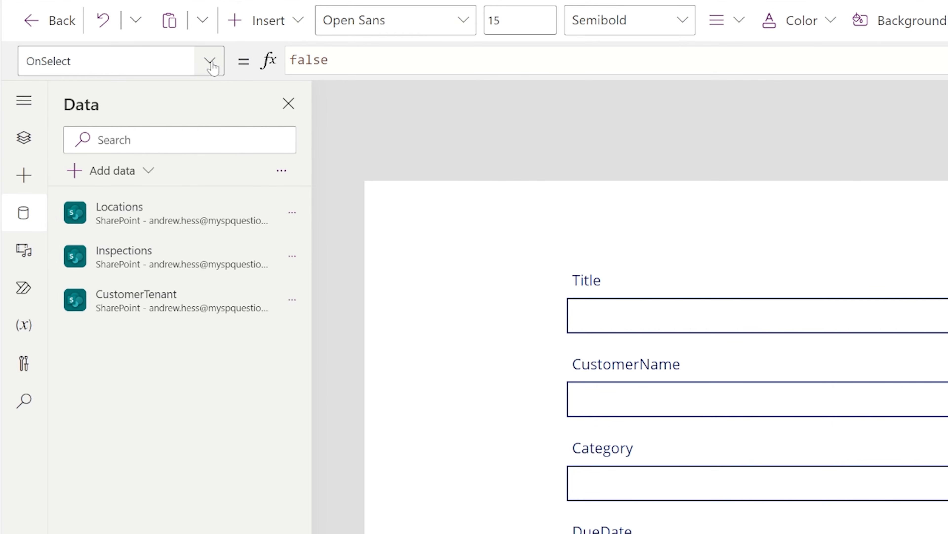
left_click(210, 62)
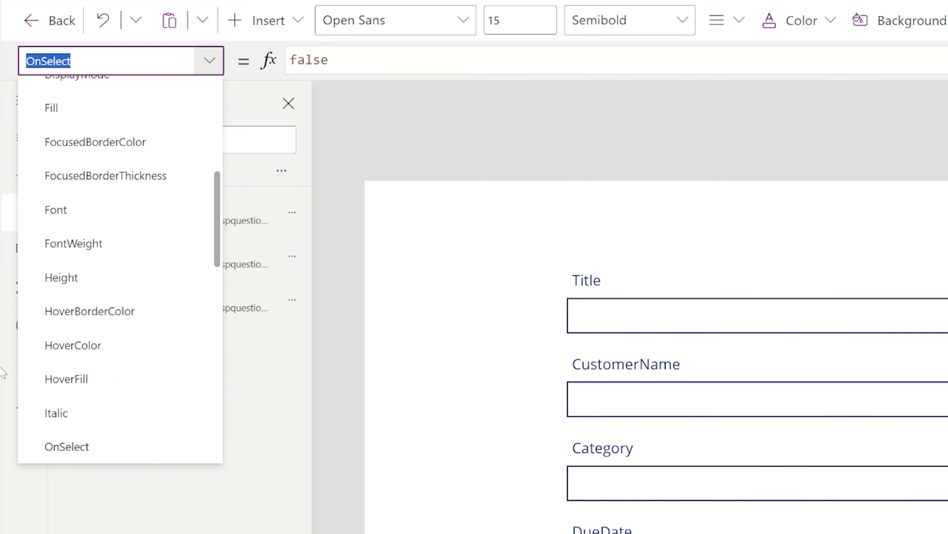
scroll(95, 329, "down", 15)
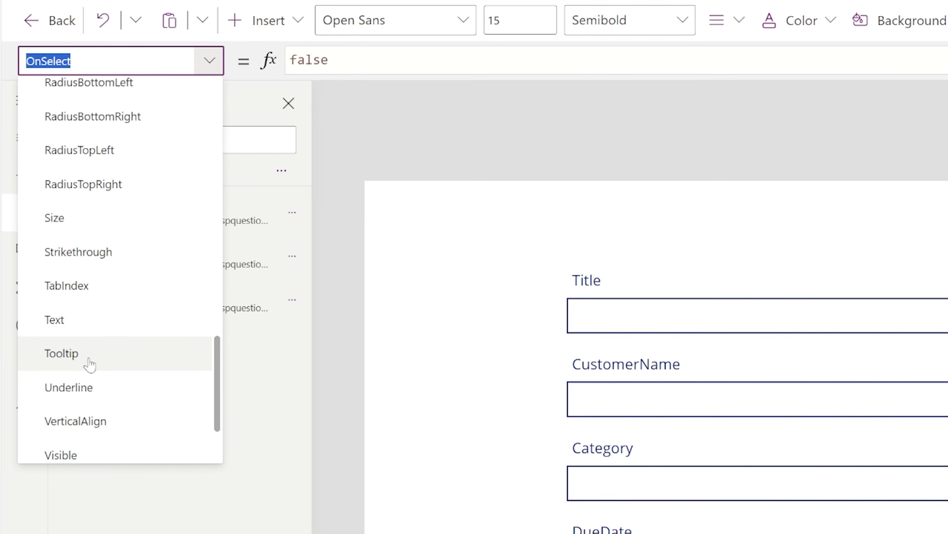
left_click(80, 317)
left_click_drag(298, 59, 346, 60)
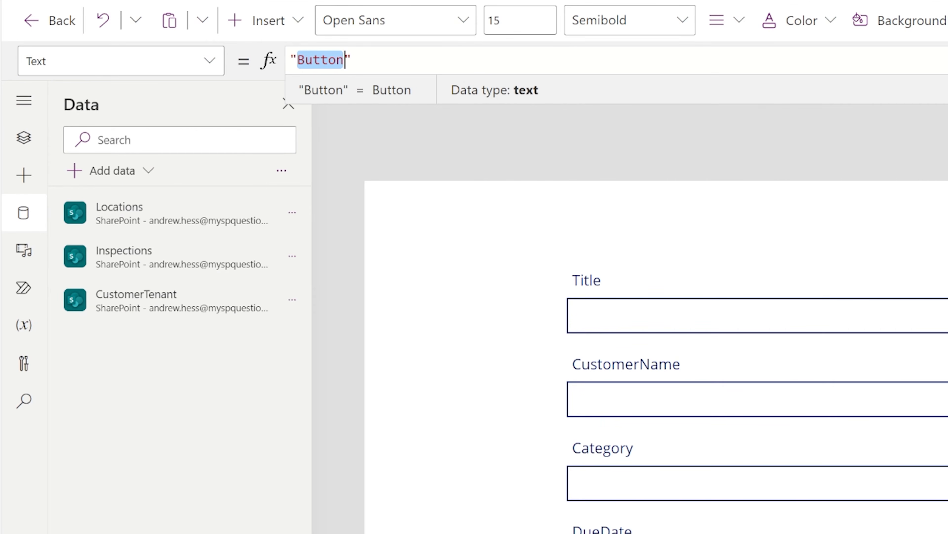
type("Save")
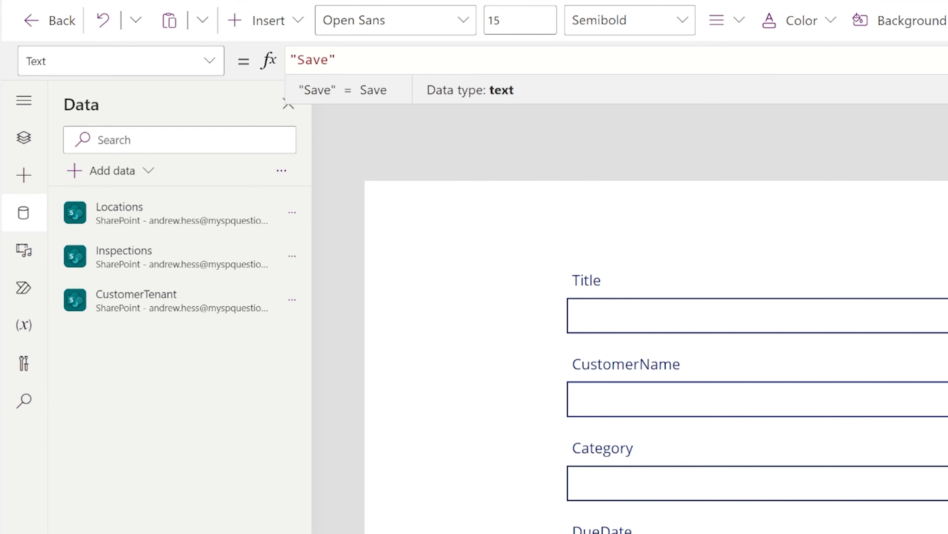
left_click(680, 172)
Step: Reselect the Save button and switch its property dropdown to OnSelect
left_click(947, 225)
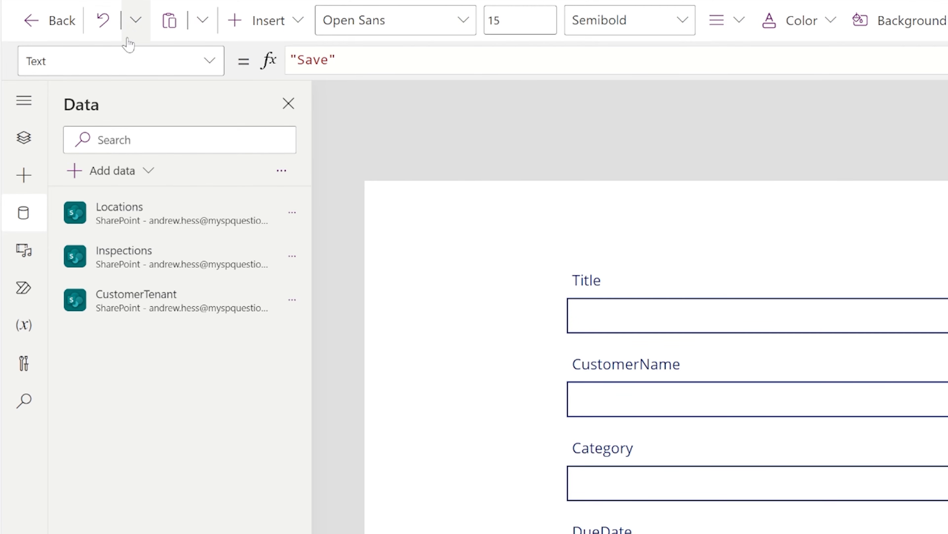
left_click(220, 62)
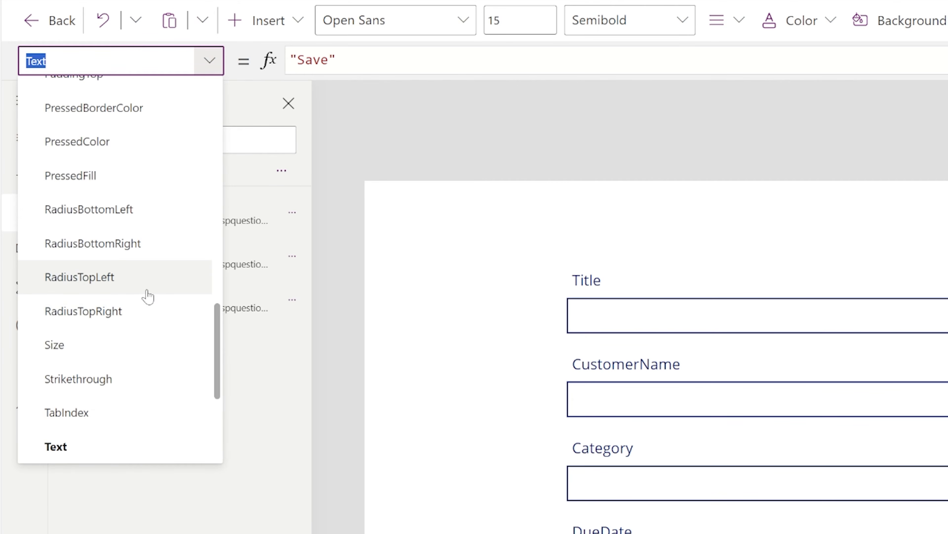
scroll(150, 282, "up", 5)
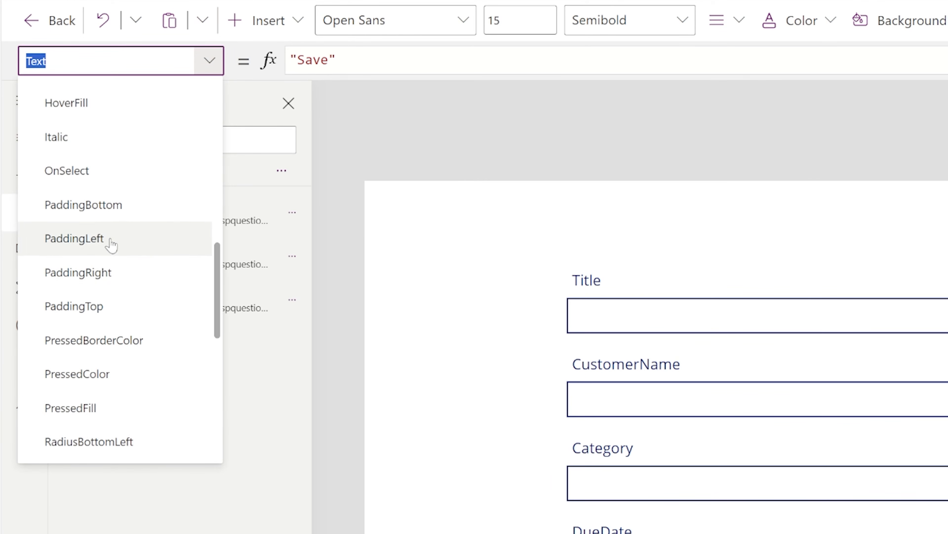
left_click(71, 176)
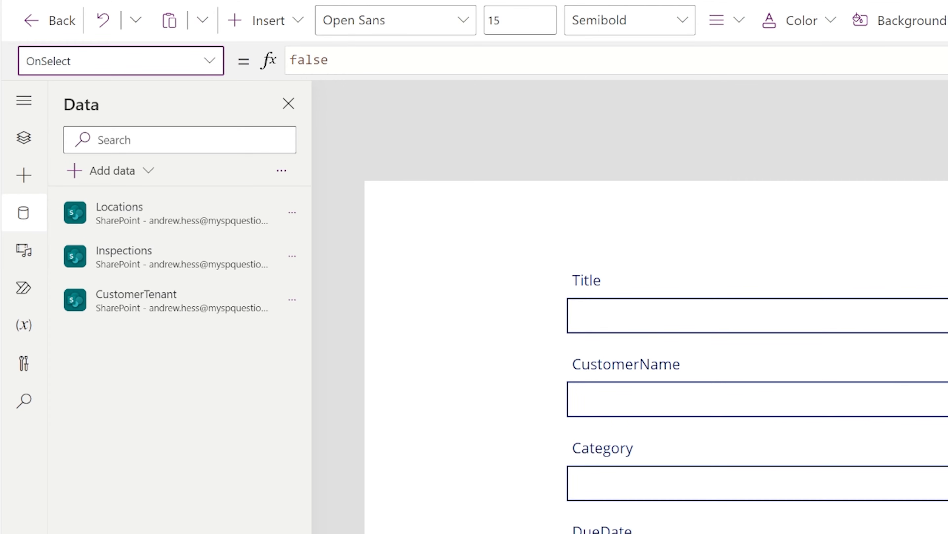
Step: Replace the Save button's OnSelect value false with SubmitForm(Form1)
key("Tab")
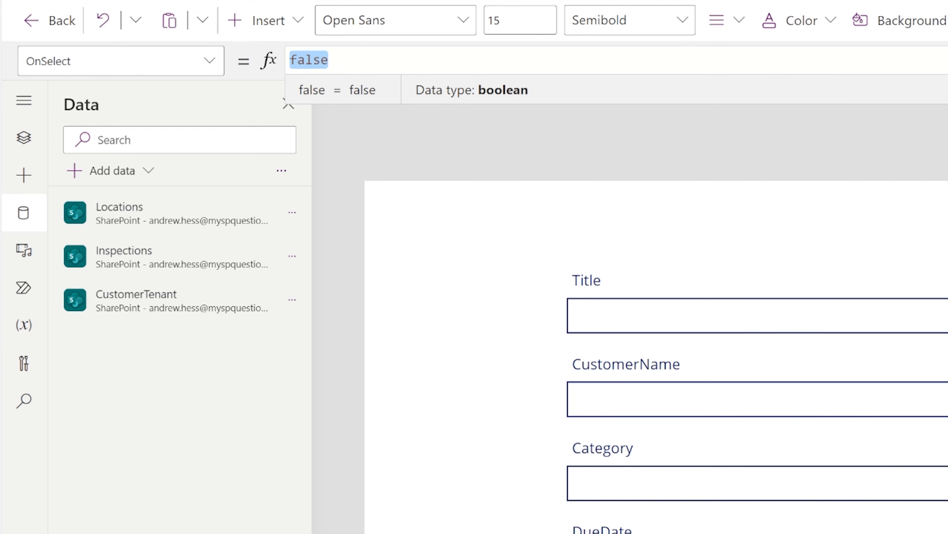
type("SubmitForm")
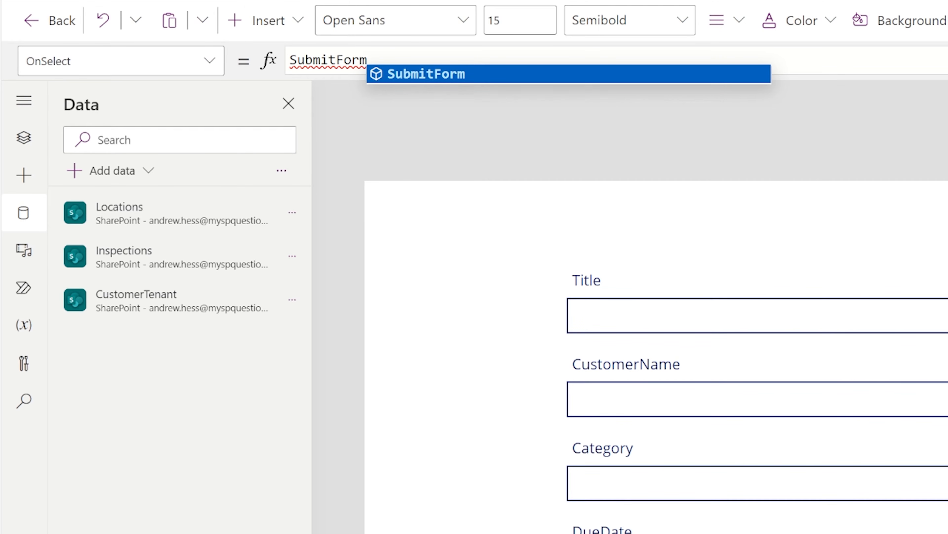
type("(")
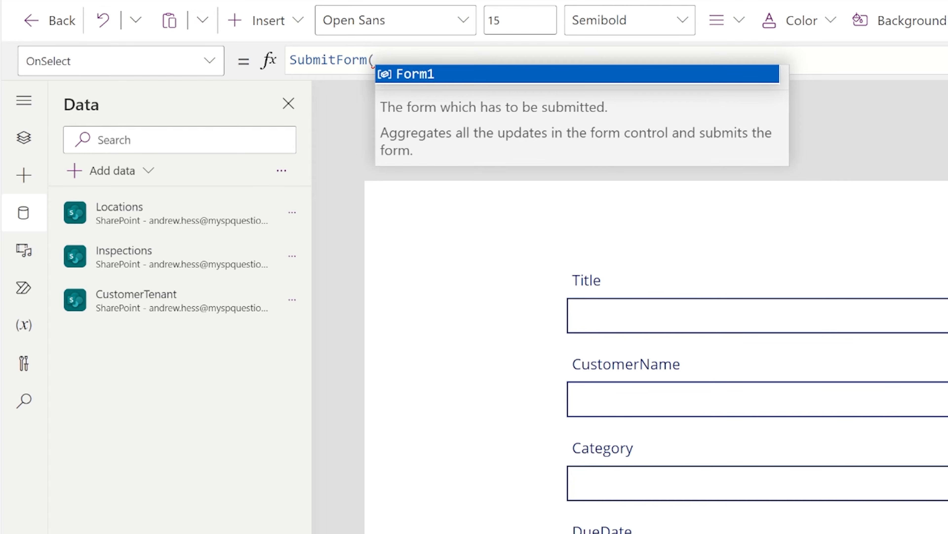
type("Form1)")
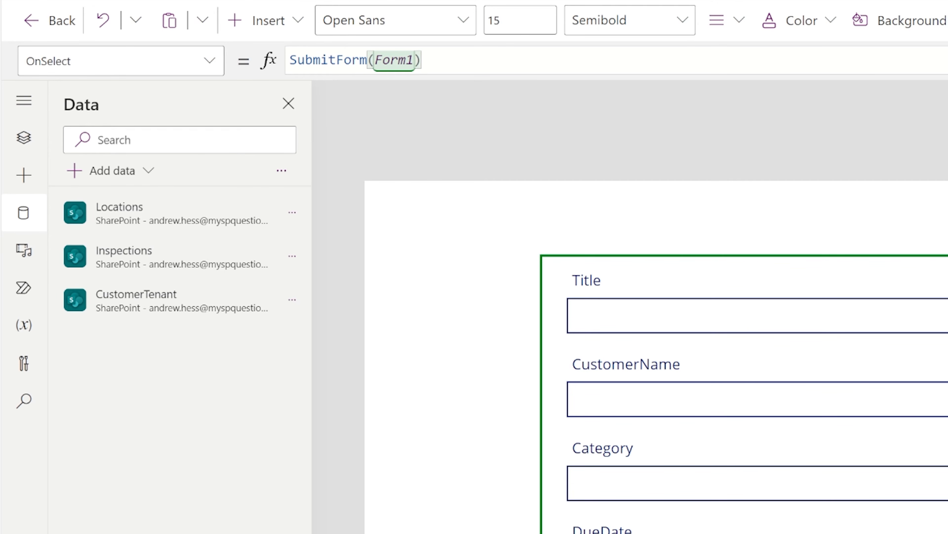
Step: Show the Tree view, then preview the app and close the preview
left_click(16, 144)
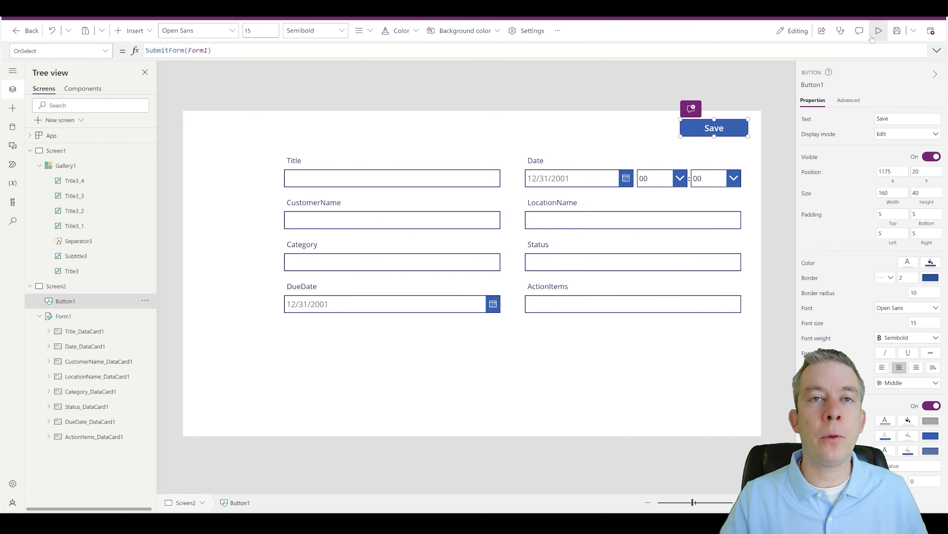
left_click(879, 32)
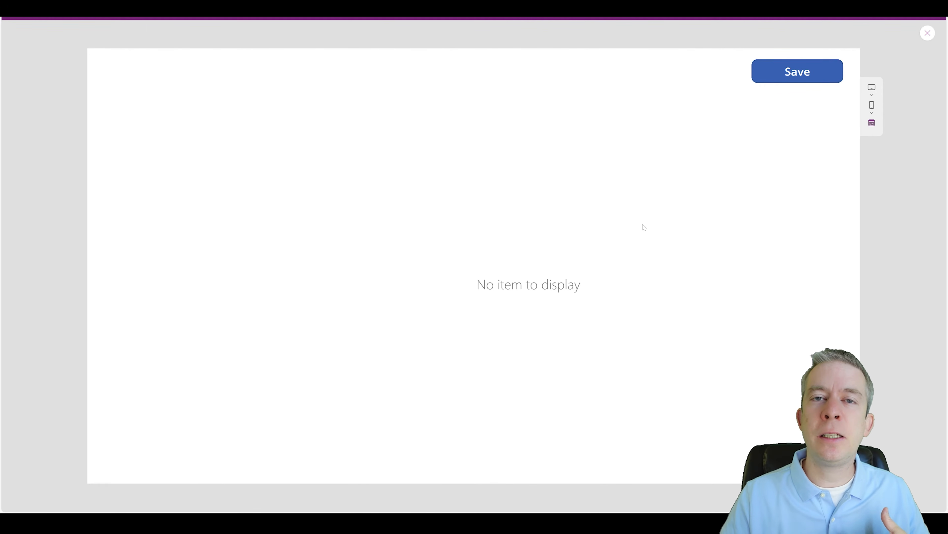
left_click(928, 33)
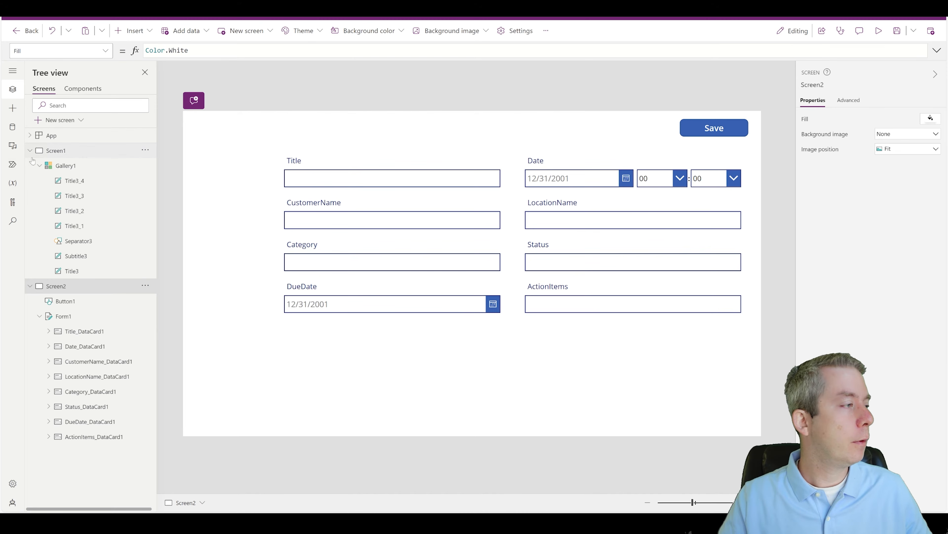
Step: On Screen1, insert a new button at the top-right corner
left_click(49, 154)
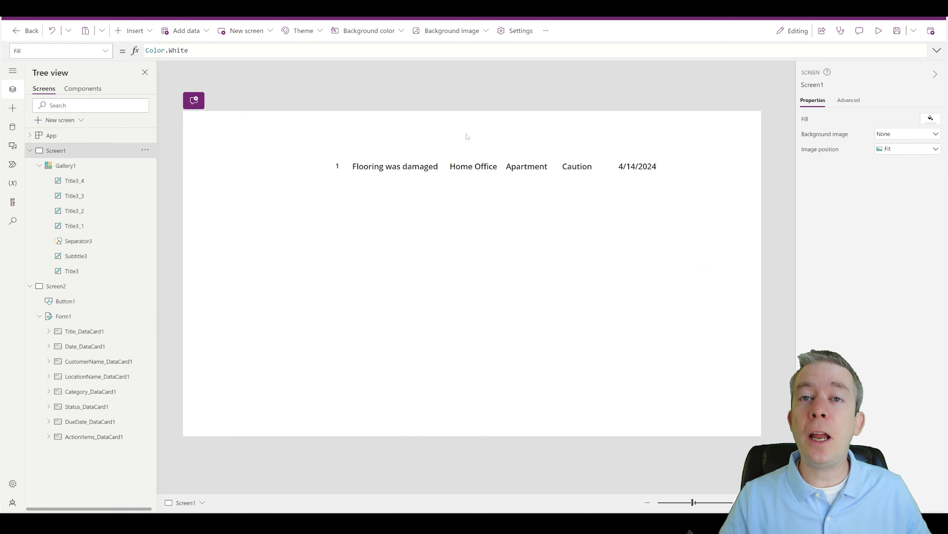
left_click(133, 30)
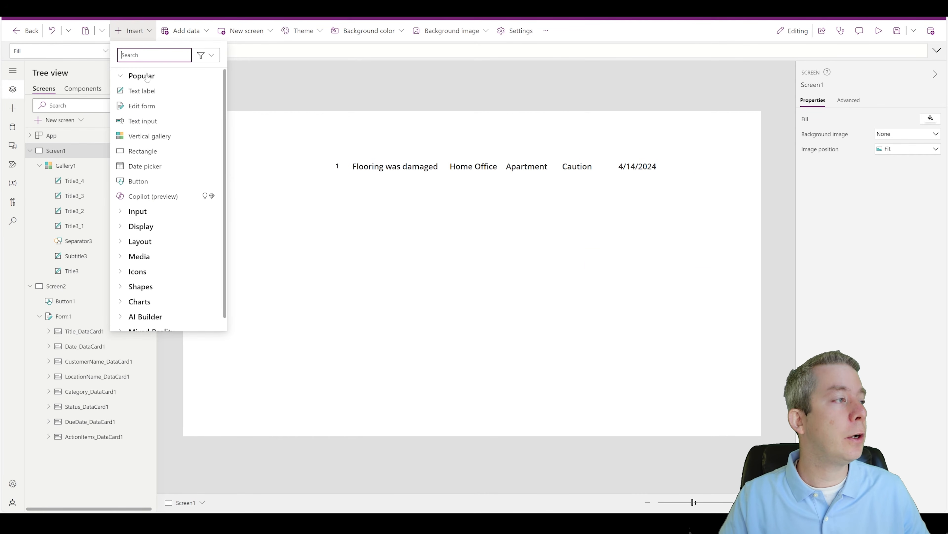
type("button")
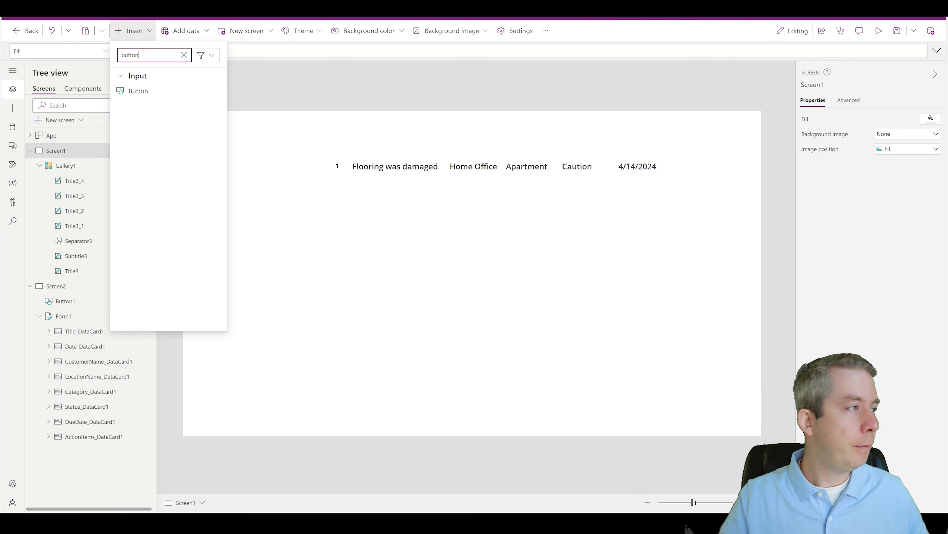
left_click_drag(151, 96, 691, 135)
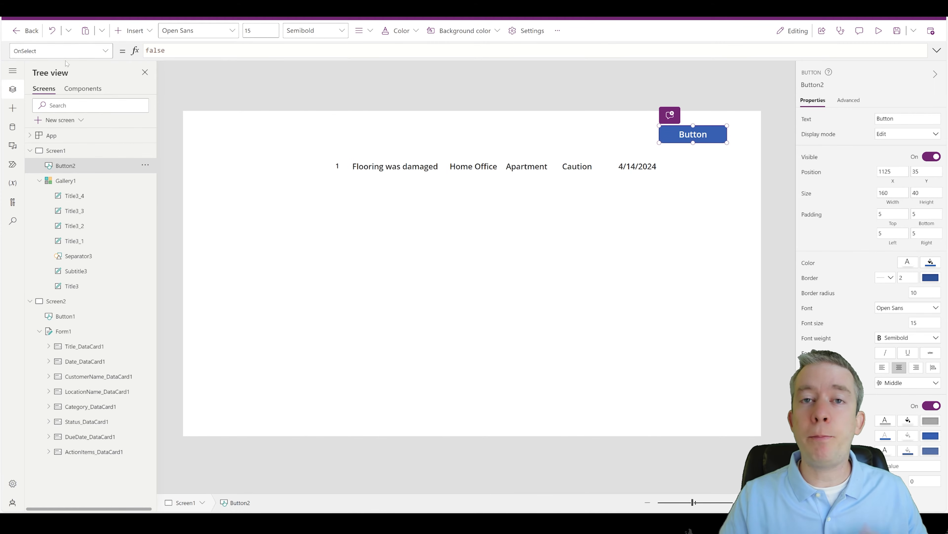
Step: Change the button's text to 'New Inspection' and widen it so the label fits
left_click(105, 50)
scroll(38, 177, "down", 10)
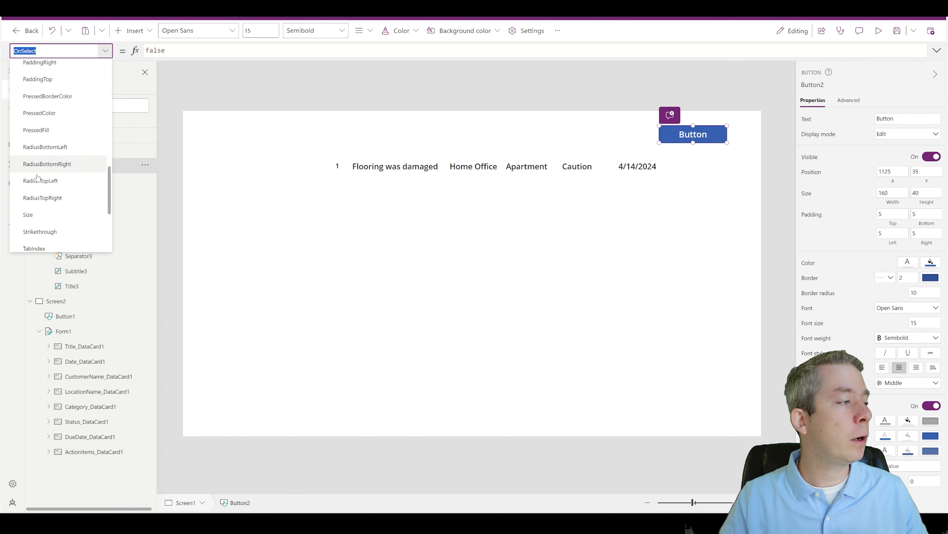
scroll(38, 177, "down", 1)
left_click(37, 208)
double_click(162, 51)
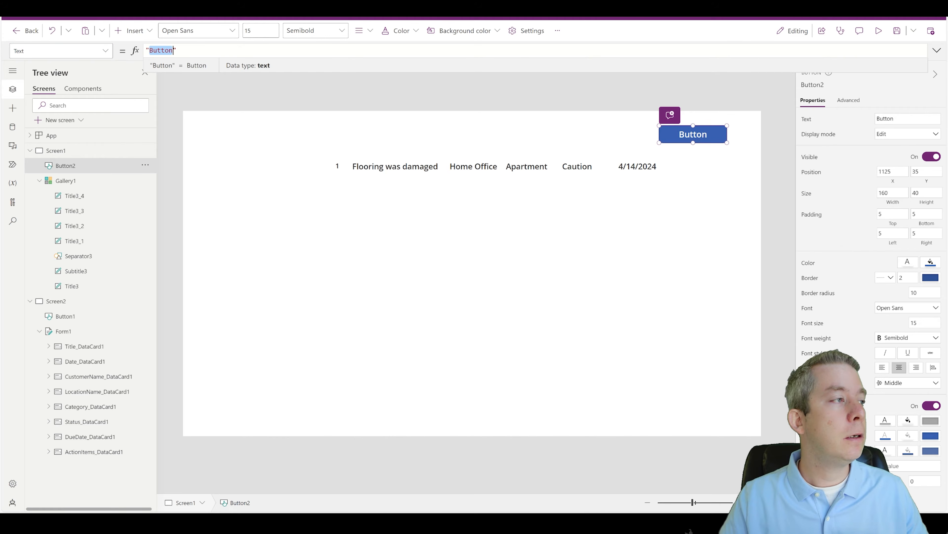
type("New Inspection")
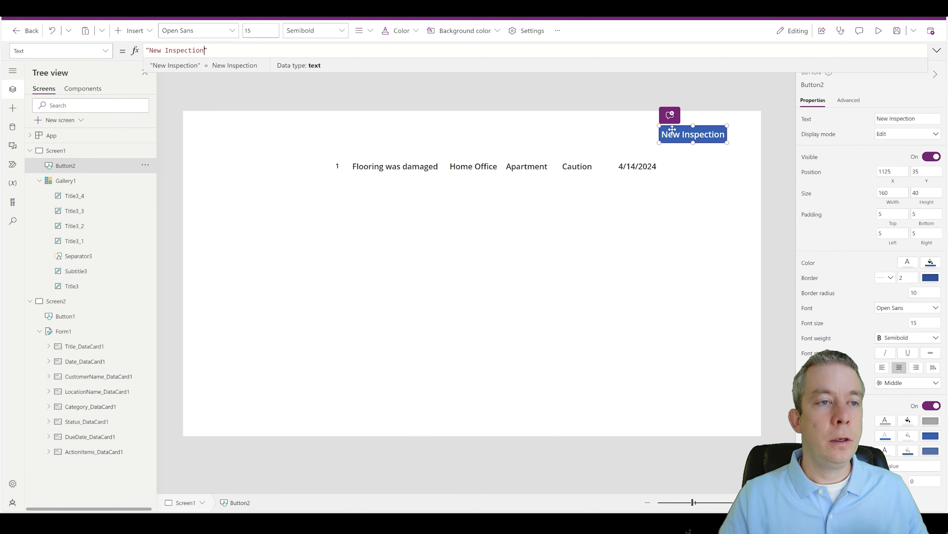
left_click(658, 125)
left_click_drag(659, 125, 644, 125)
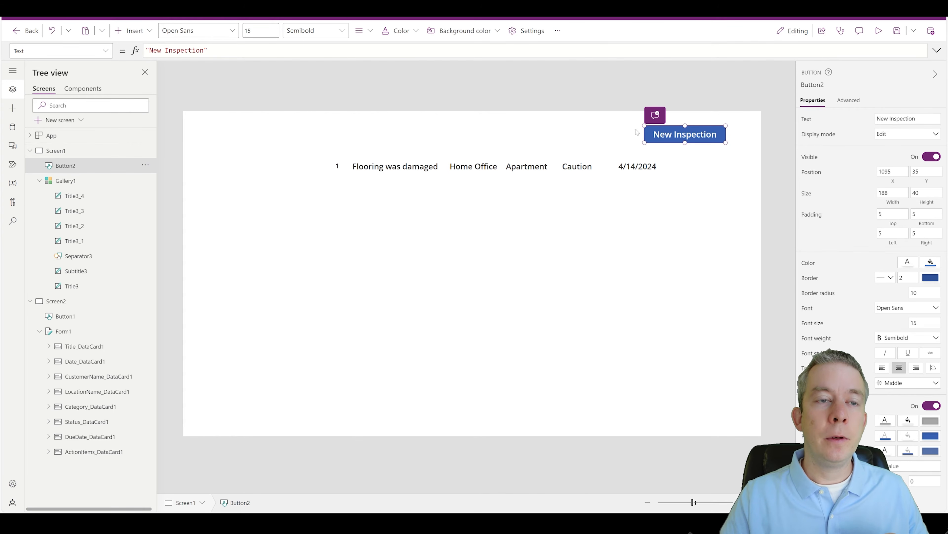
left_click(606, 129)
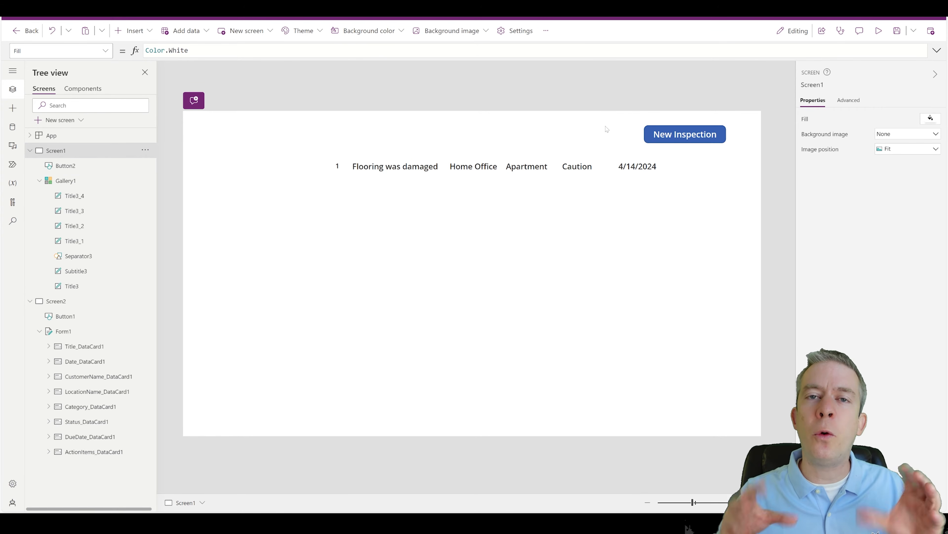
Step: Set the New Inspection button's OnSelect formula to NewForm(Form1)
left_click(686, 137)
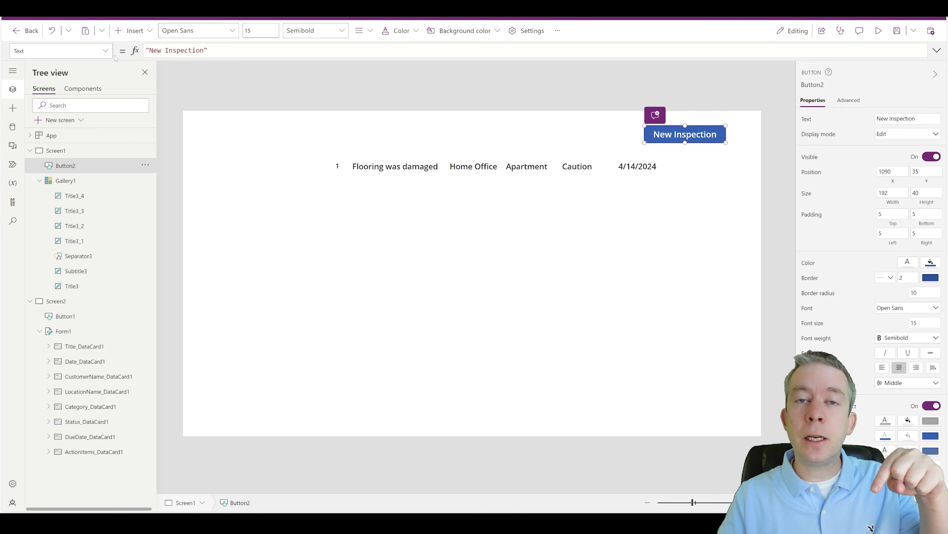
left_click(106, 51)
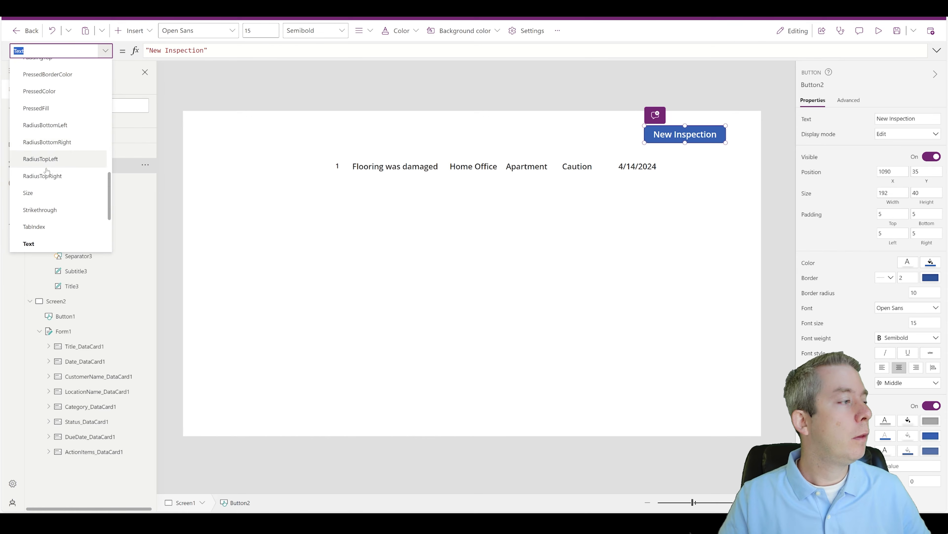
scroll(55, 175, "up", 5)
left_click(41, 105)
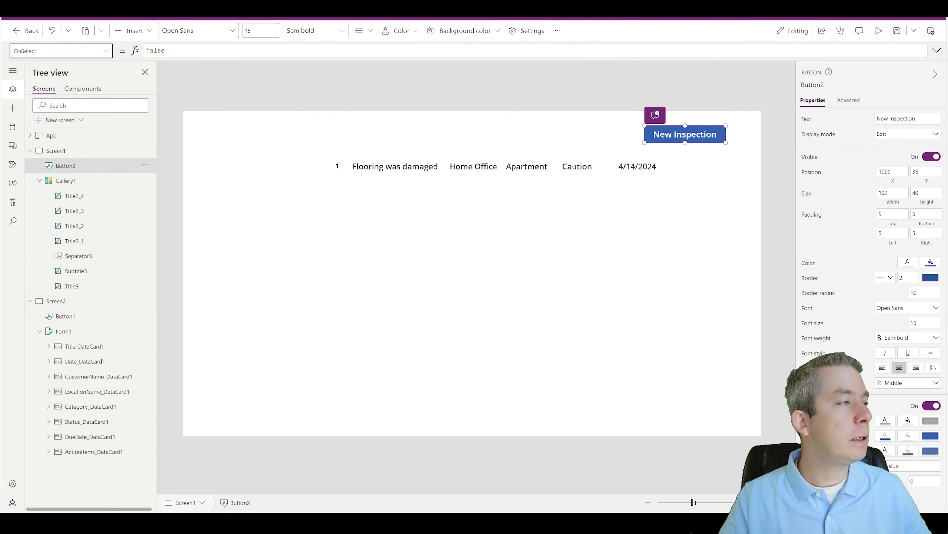
key("ctrl+a")
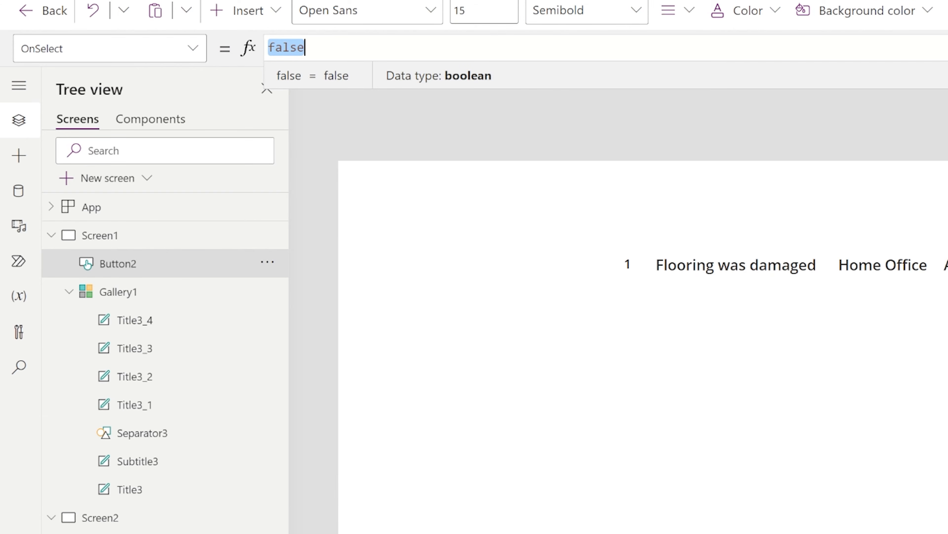
type("New")
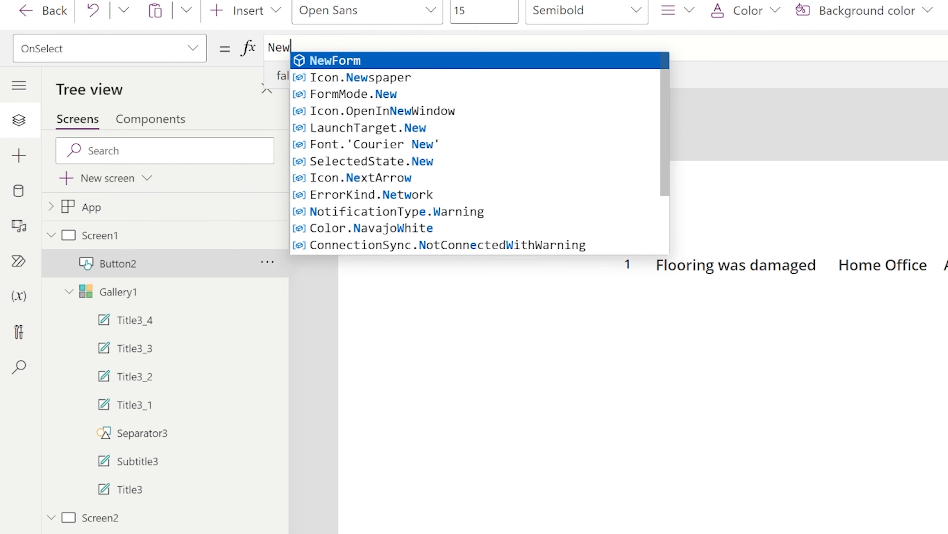
type("Form(For")
key("Tab")
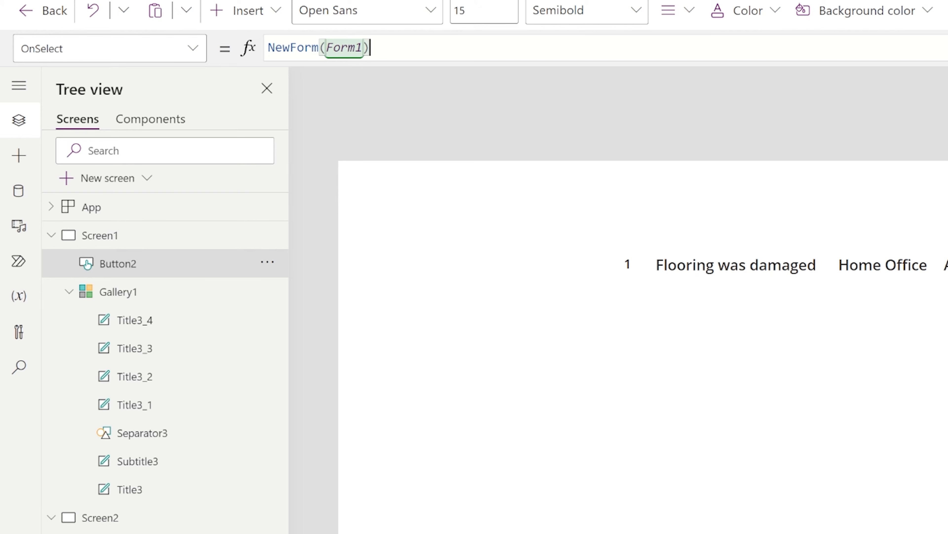
Step: Append ;Navigate(Screen2,ScreenTransition.Fade) to the OnSelect formula
type(";")
type("Naviagte")
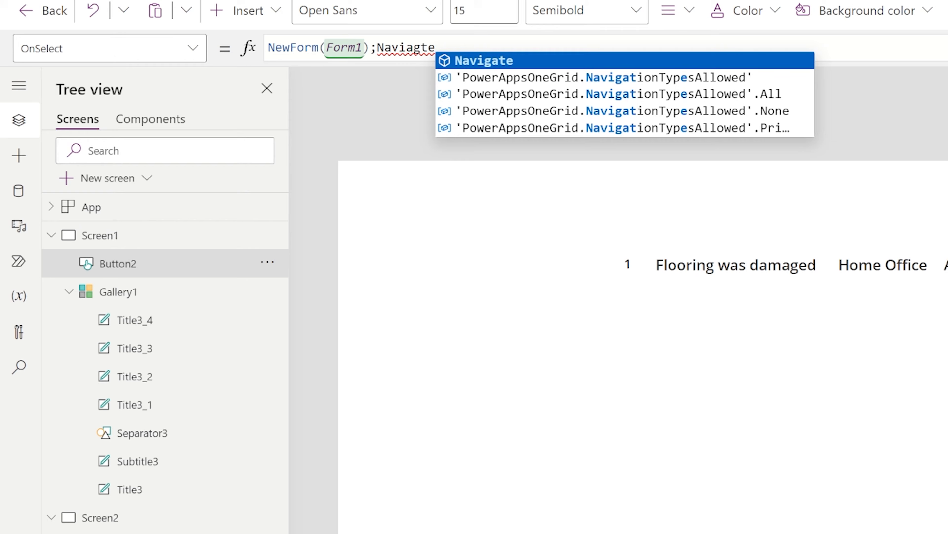
key("Tab")
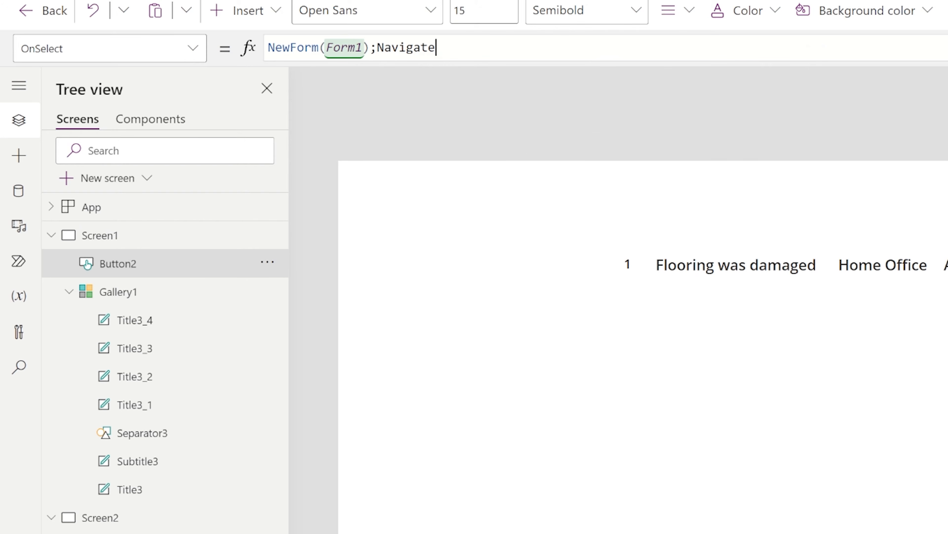
type("(Scre")
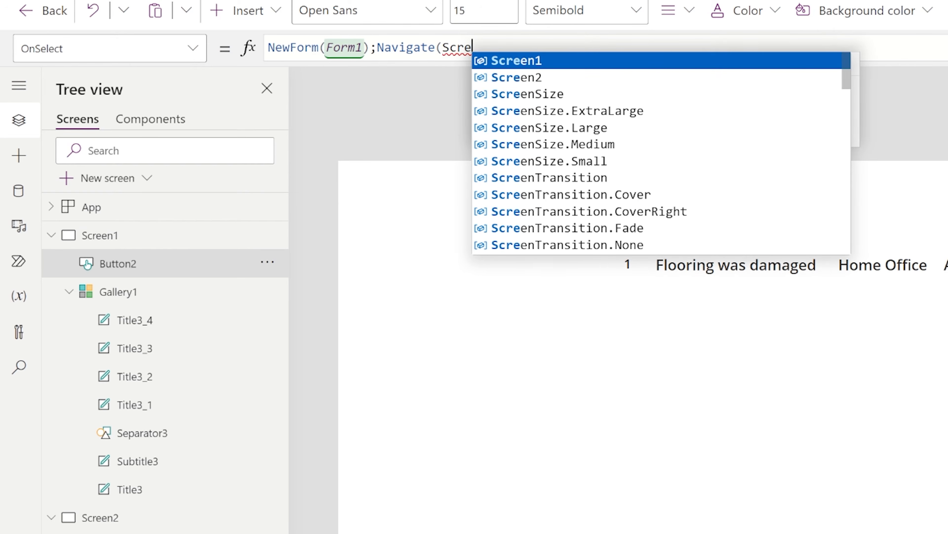
type("en2,")
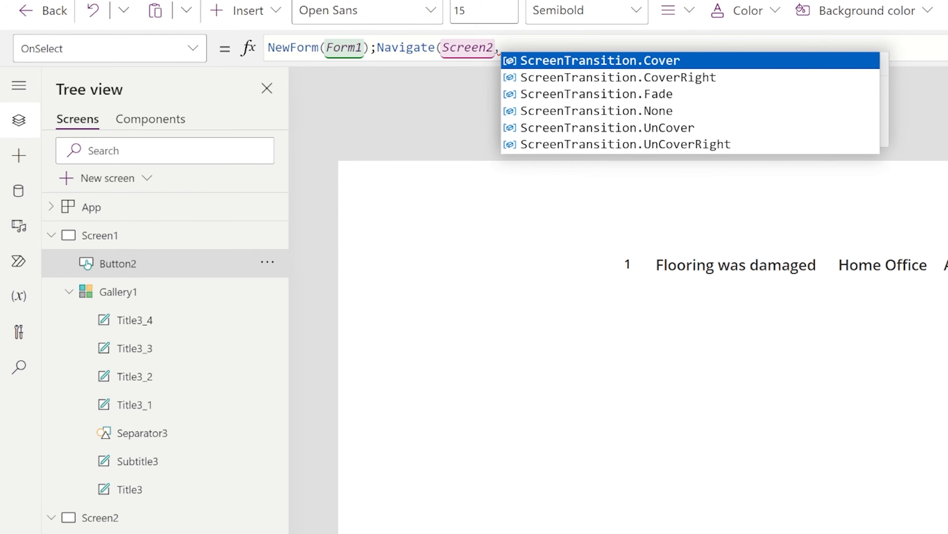
left_click(605, 100)
type(")")
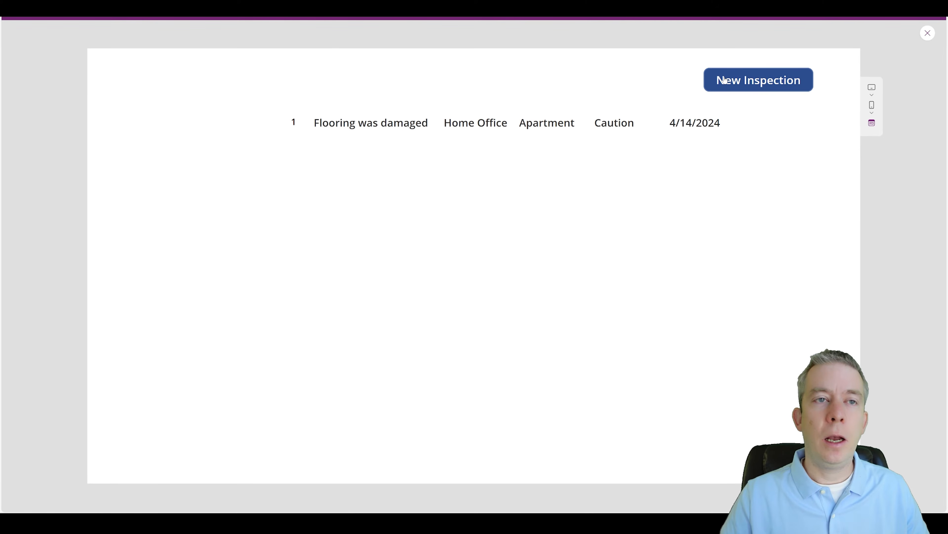
Step: In preview, use New Inspection to open the blank form, then exit preview
left_click(725, 79)
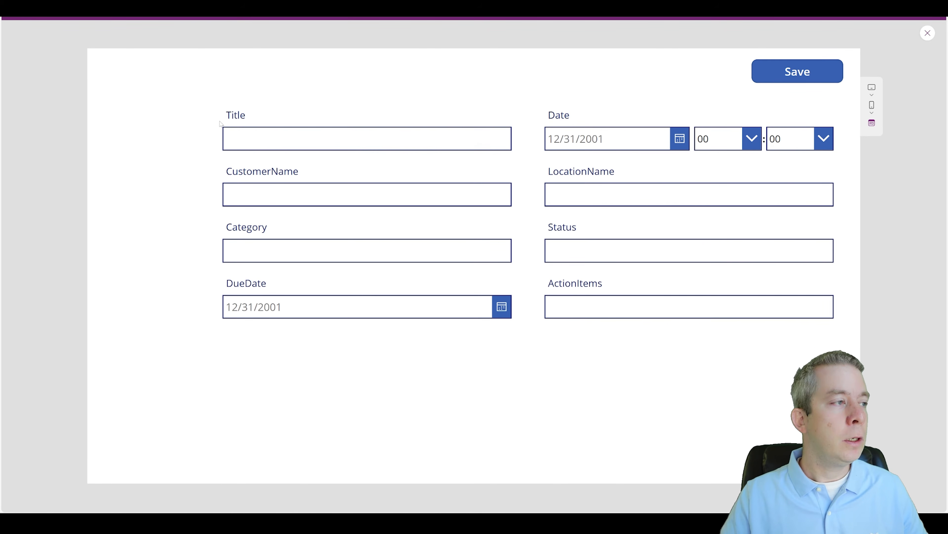
left_click(929, 34)
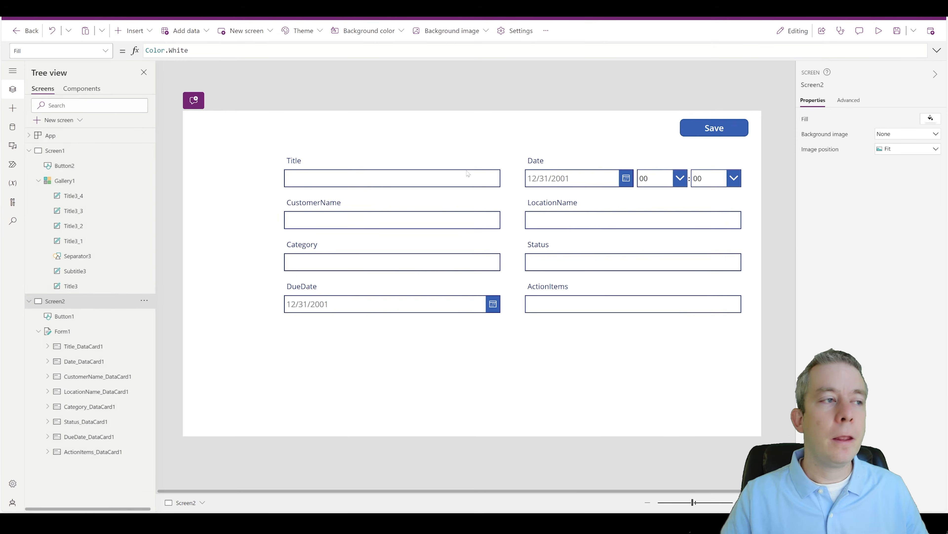
Step: Select the Title field's label and inspect its read-only DisplayName text formula
left_click(301, 165)
left_click(301, 165)
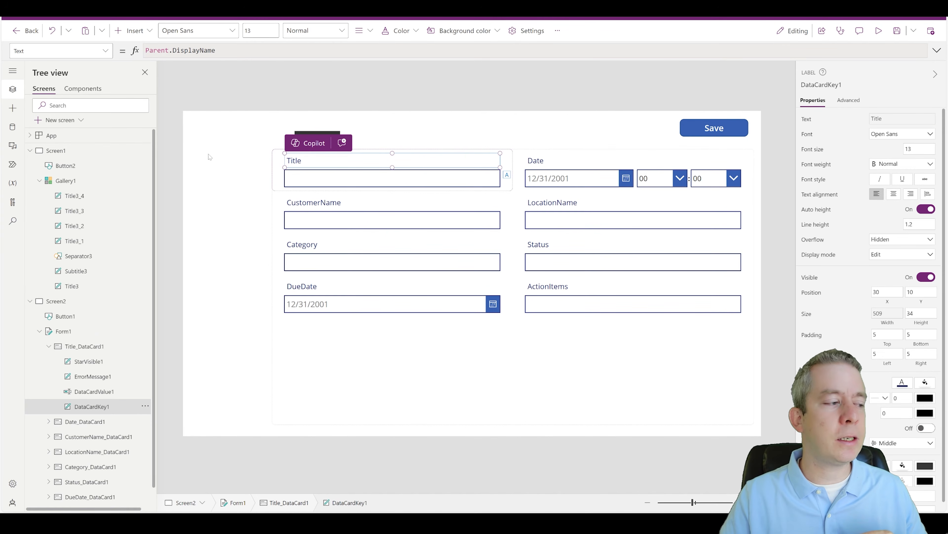
left_click(188, 8)
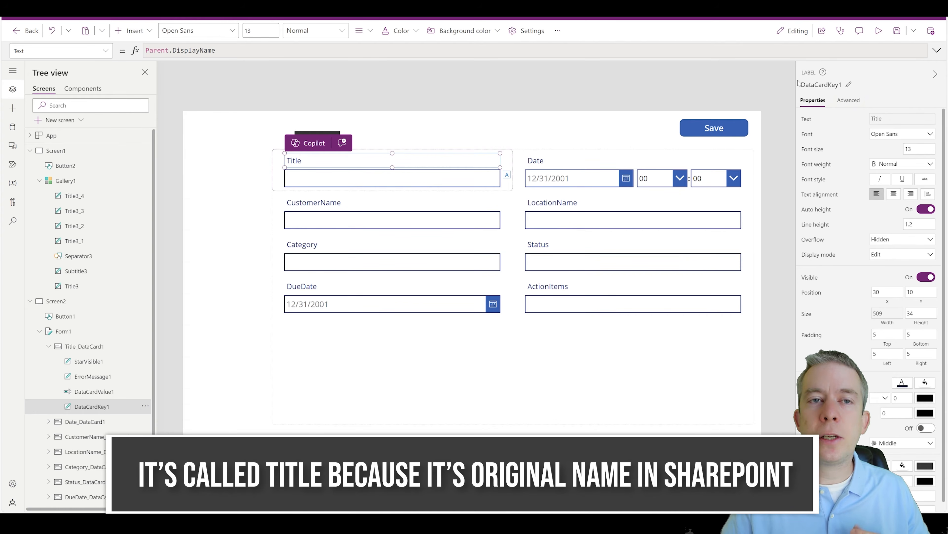
left_click(217, 50)
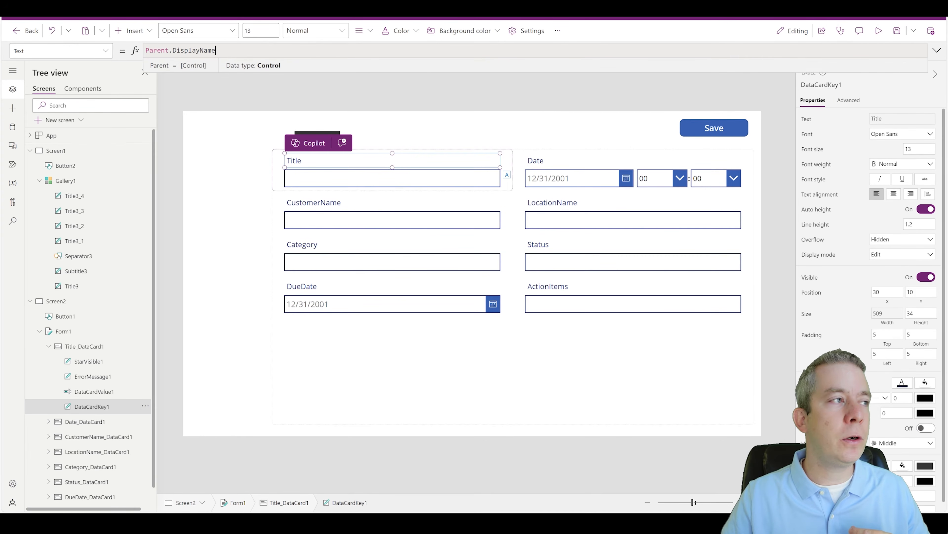
left_click_drag(217, 51, 158, 51)
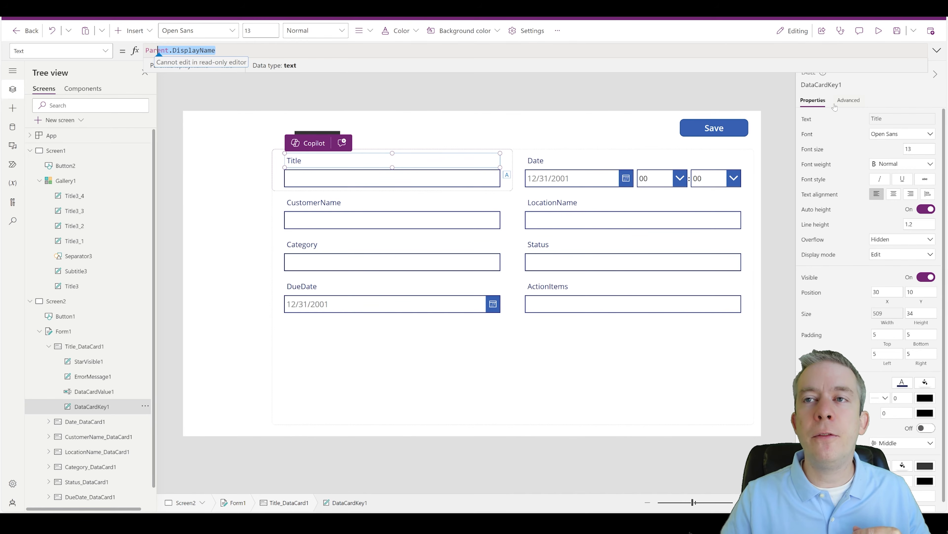
left_click(344, 165)
left_click(324, 177)
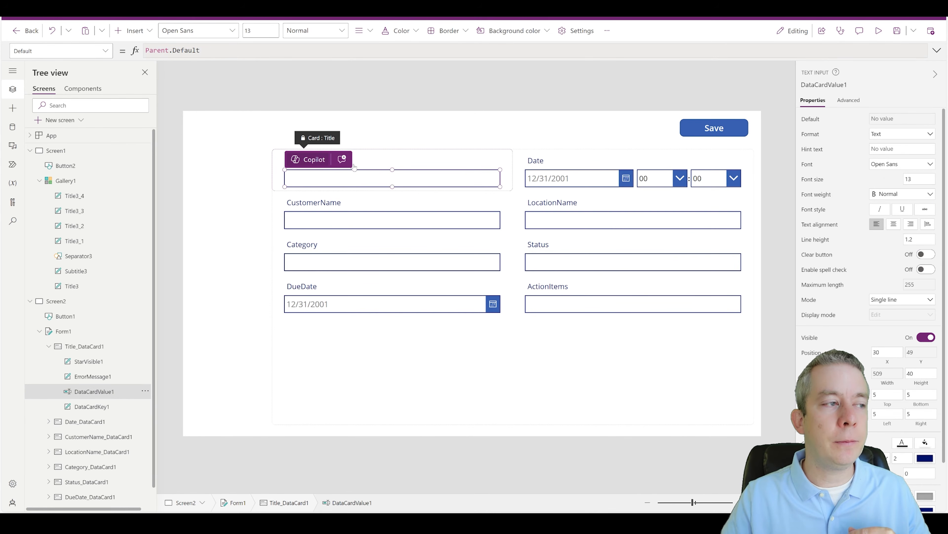
left_click(373, 158)
Step: Unlock the Title card in Advanced properties and set the label text to "Observation"
left_click(847, 100)
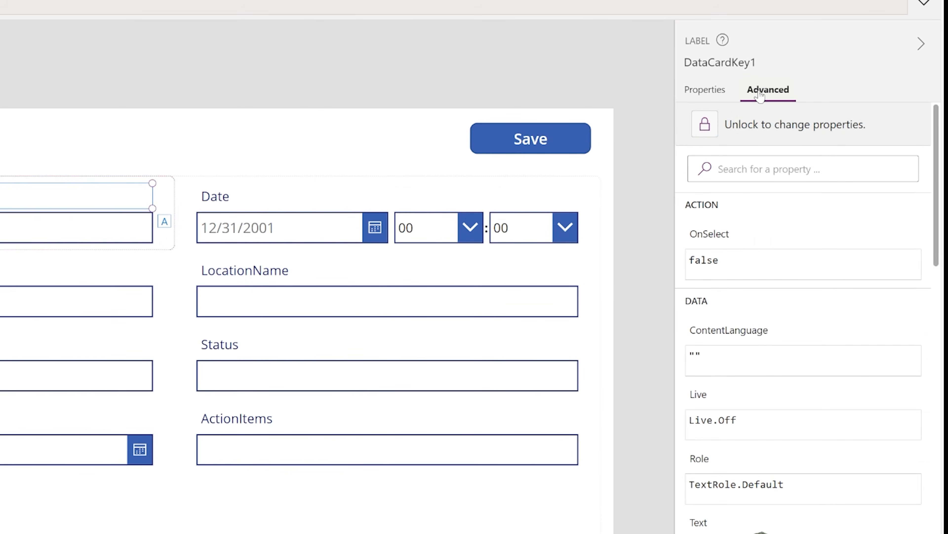
left_click(713, 129)
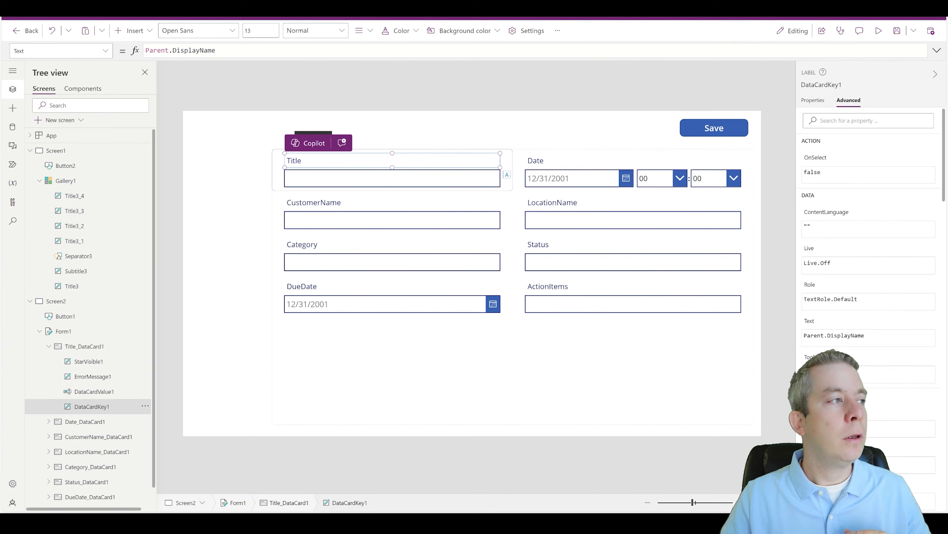
left_click_drag(217, 50, 145, 50)
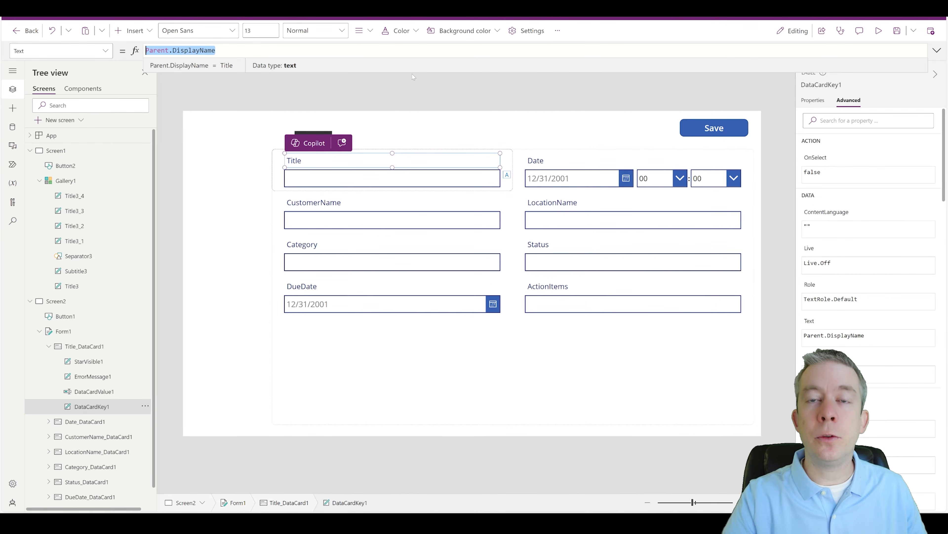
type("\"Observ")
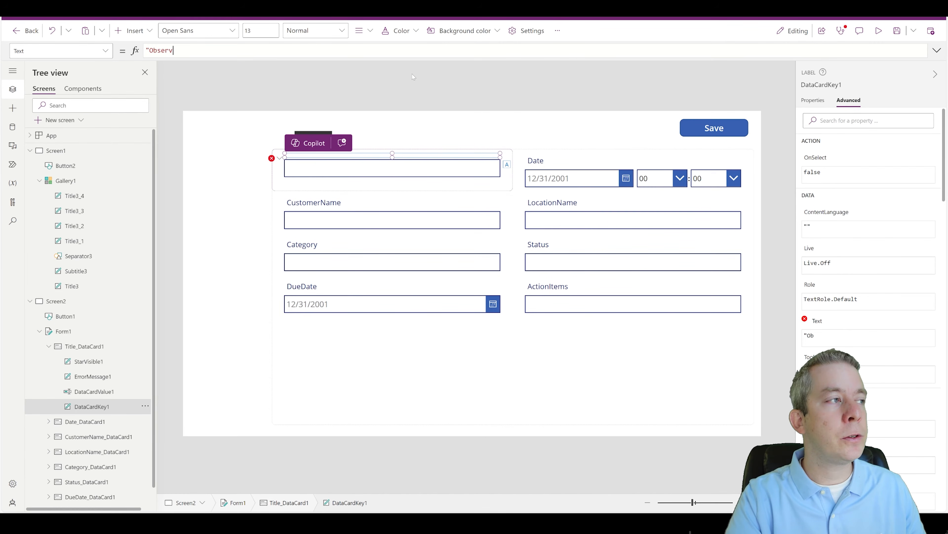
type("ation\"")
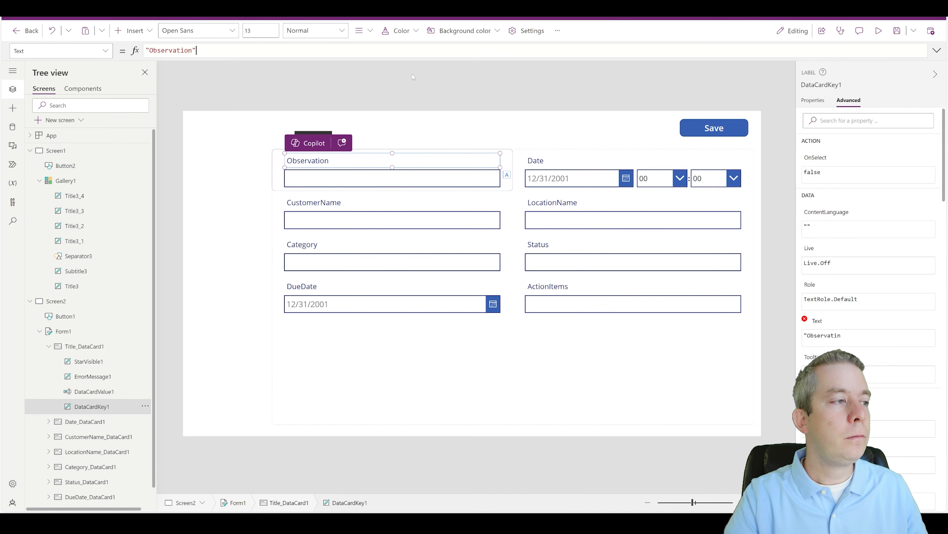
left_click(542, 140)
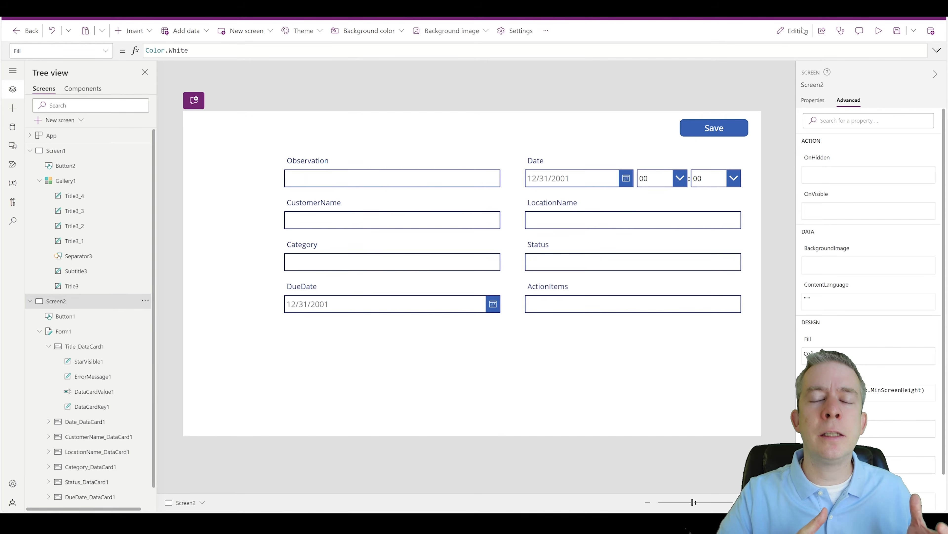
Step: In preview, enter 'Walls were damaged' and set the date to April 15 at 04:30
left_click(879, 31)
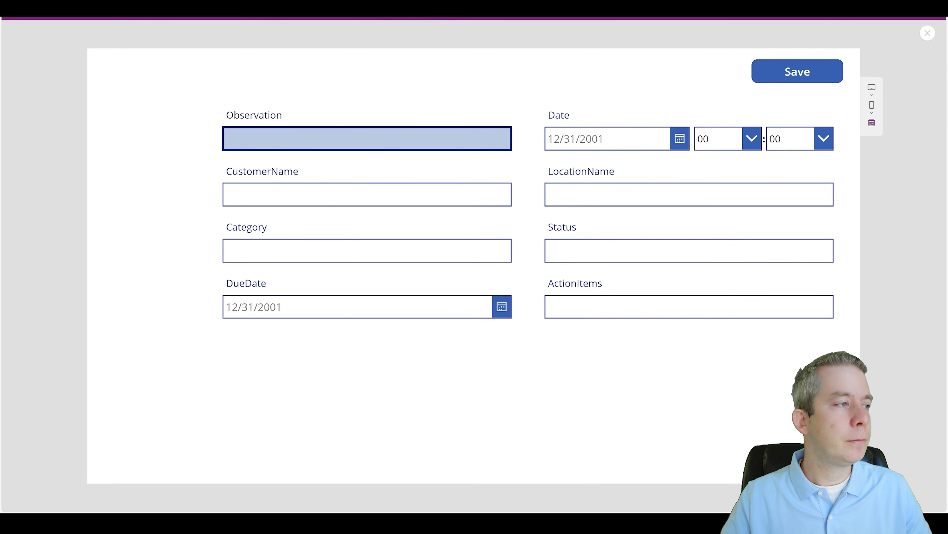
type("Walls ")
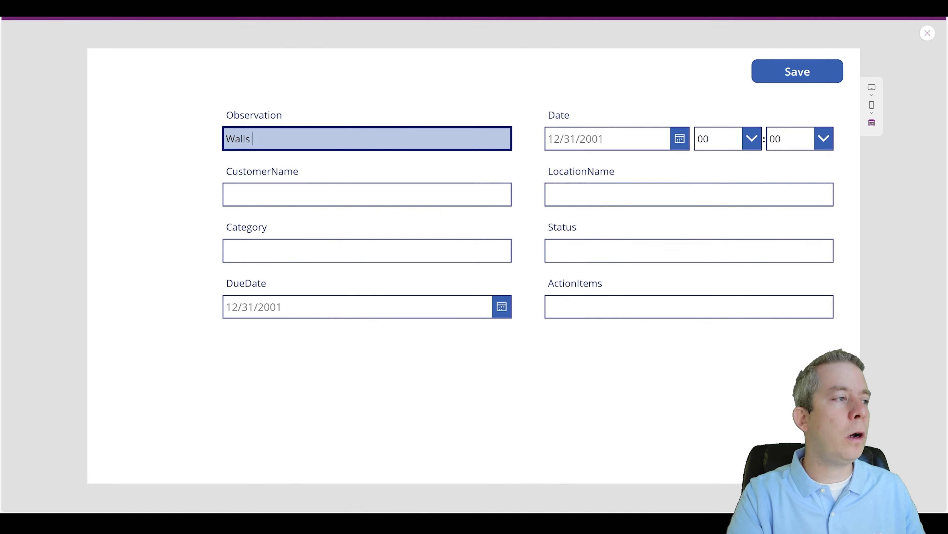
type("were damaged")
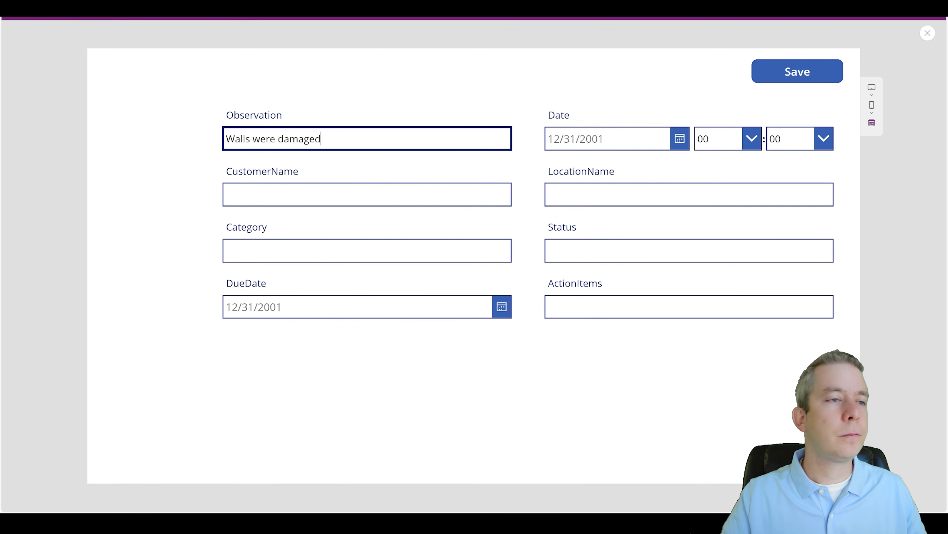
left_click(682, 141)
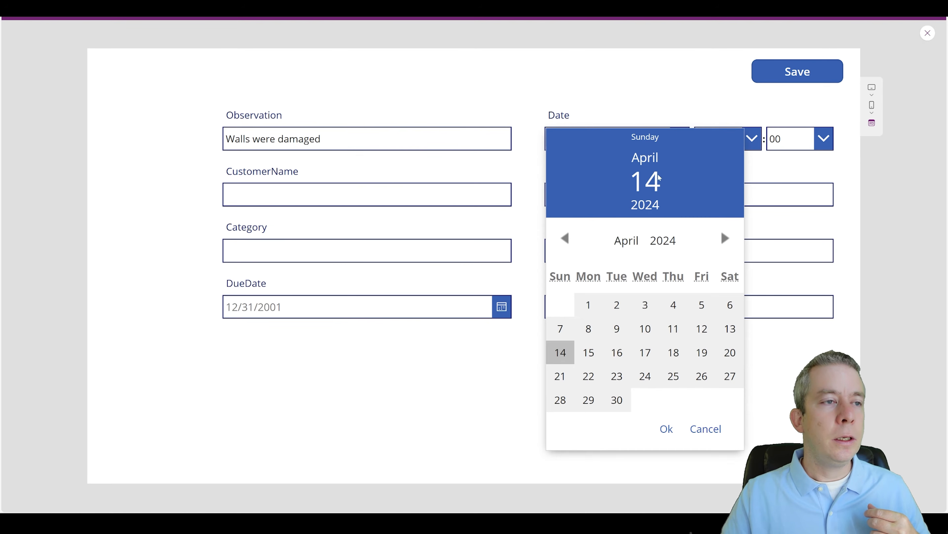
left_click(589, 353)
left_click(667, 429)
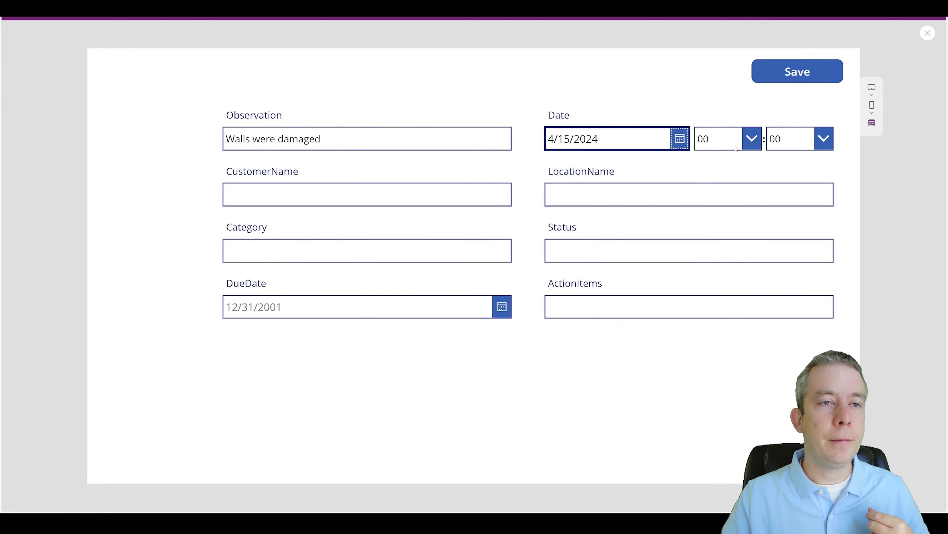
left_click(748, 144)
left_click(749, 135)
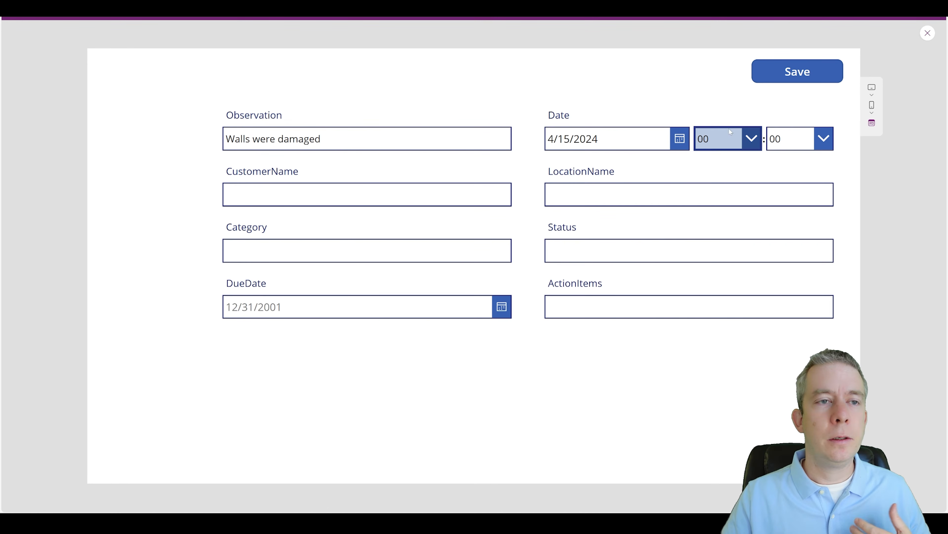
left_click(748, 145)
left_click(721, 235)
left_click(824, 139)
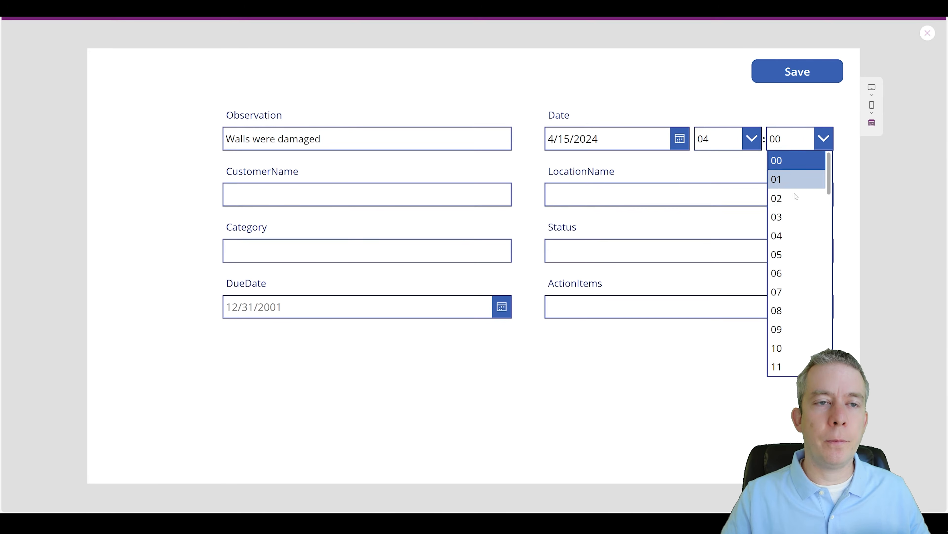
scroll(786, 283, "down", 8)
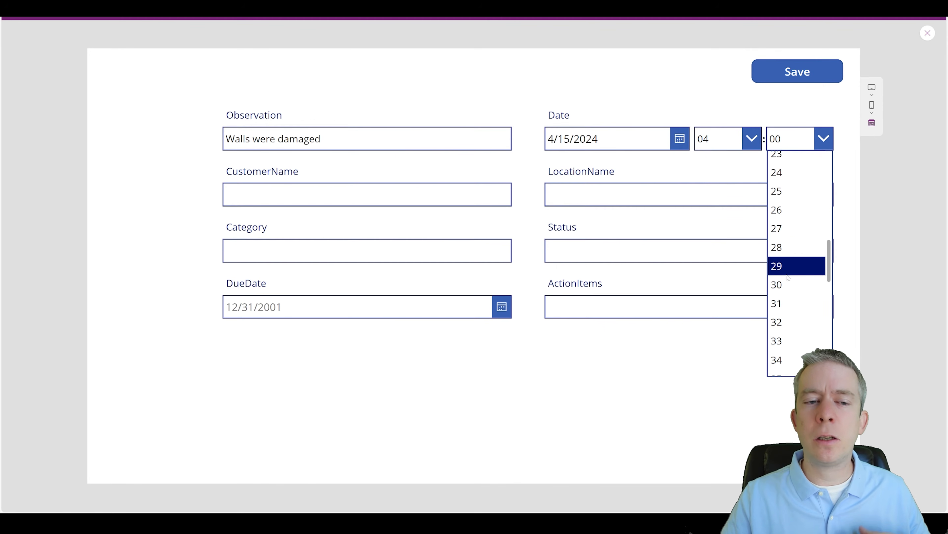
left_click(786, 284)
Step: Fill in the customer's name, location 'Library', Category 'Public Building' and Status 'Caution'
left_click(367, 194)
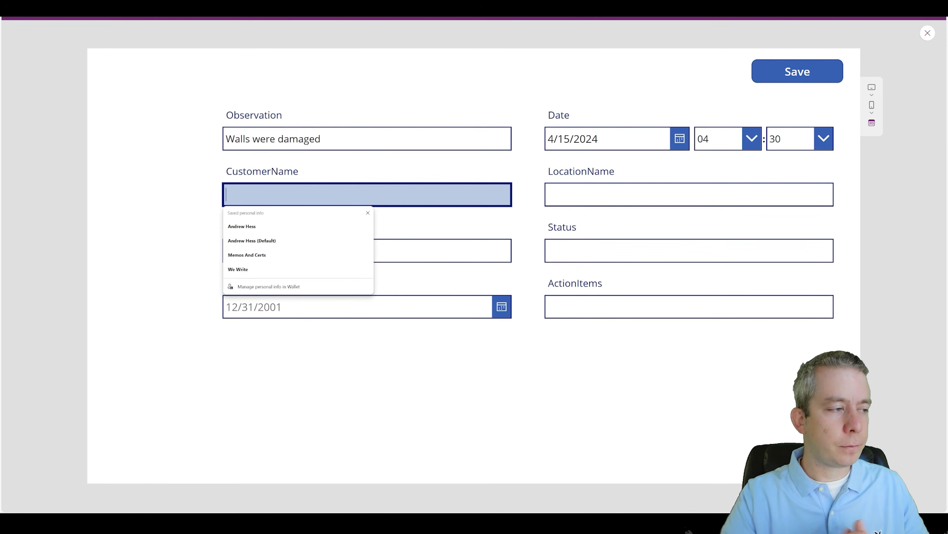
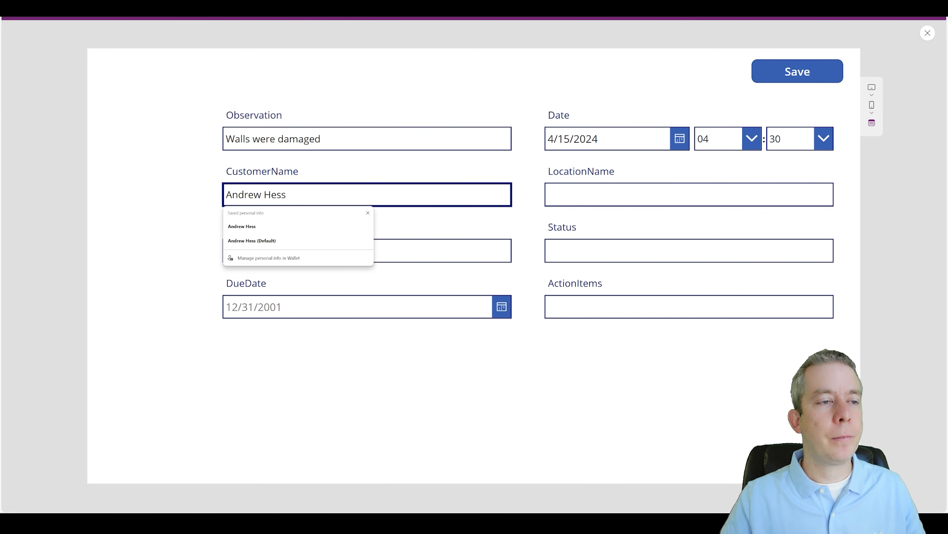
left_click(689, 194)
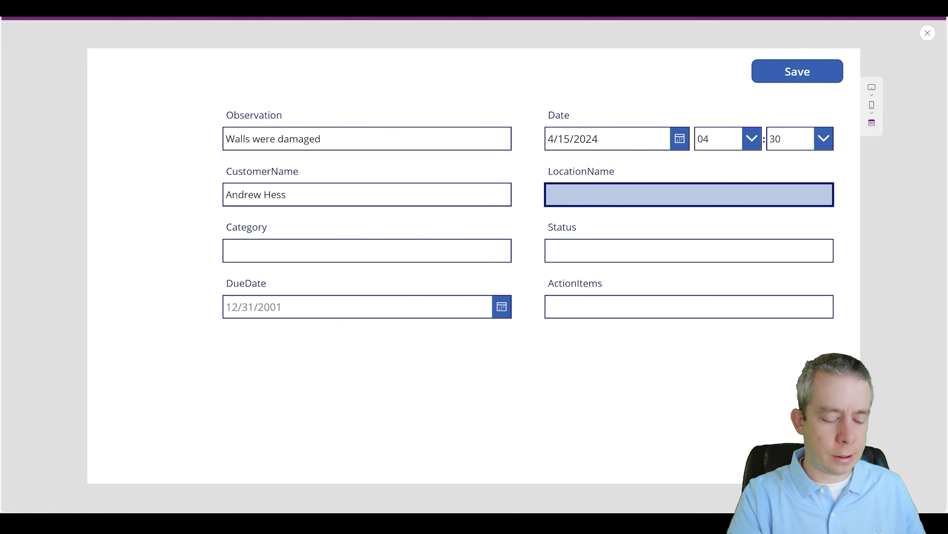
type("Library")
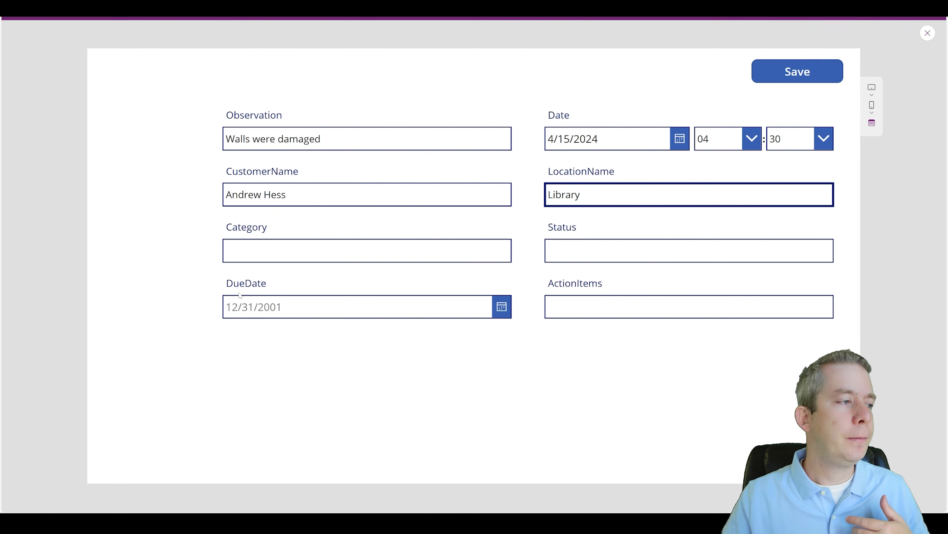
left_click(367, 250)
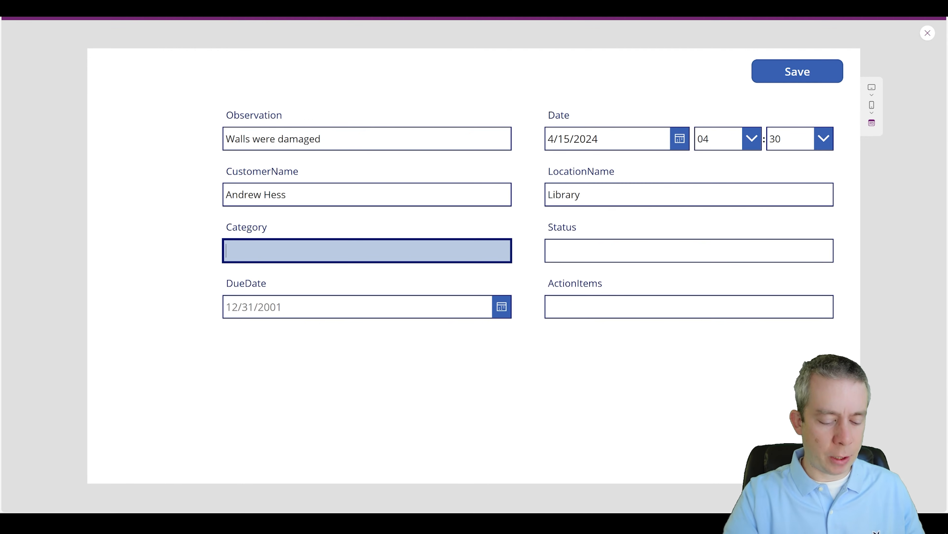
type("Public Building")
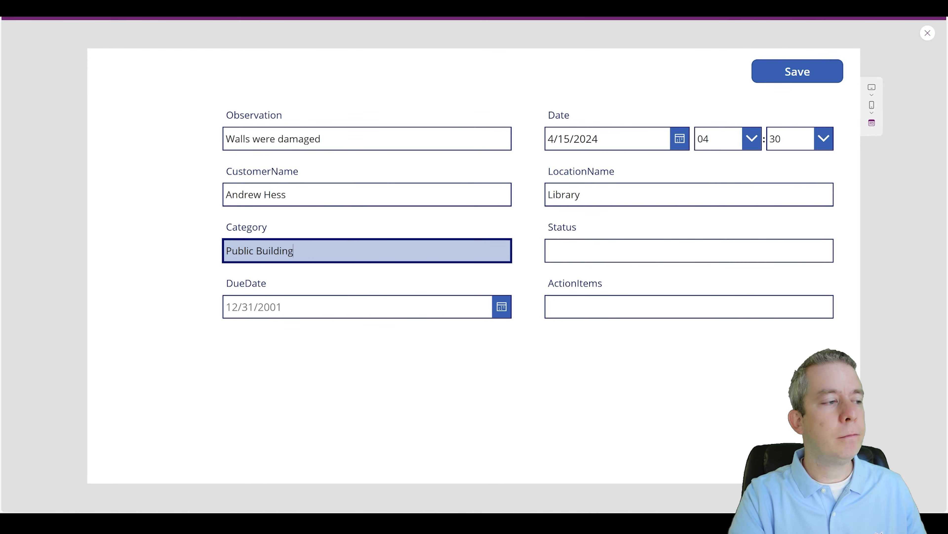
key("Tab")
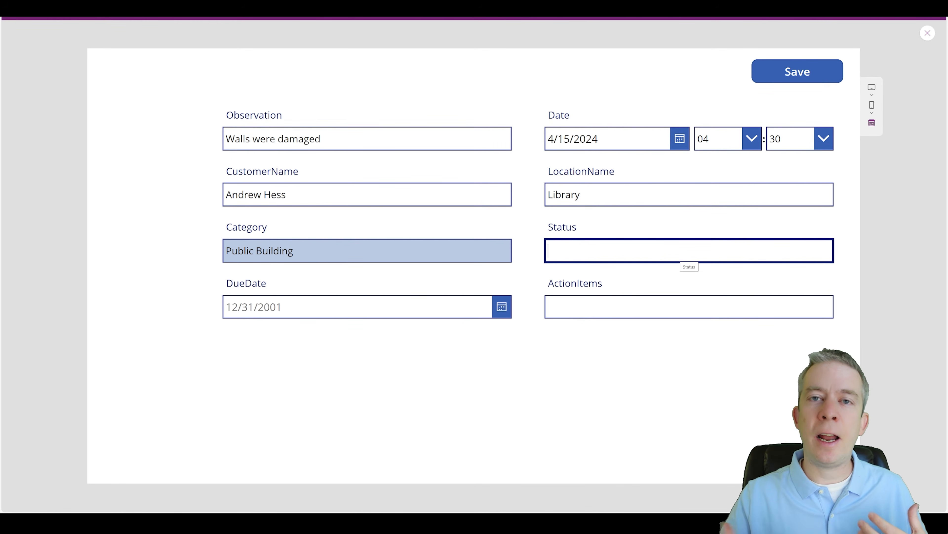
type("Caution")
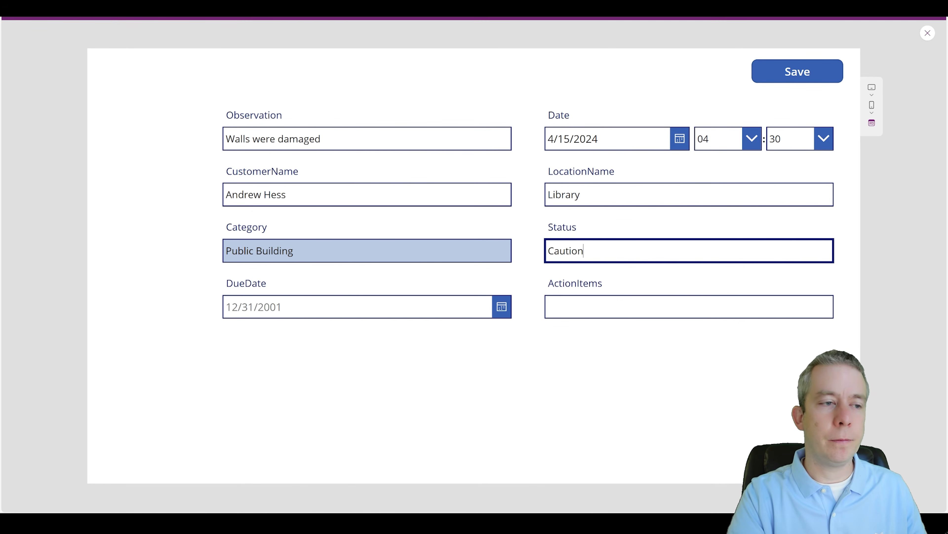
Step: Set DueDate to 4/30/2024 and ActionItems to 'Fix wall and repaint', then exit preview and select the form
left_click(501, 306)
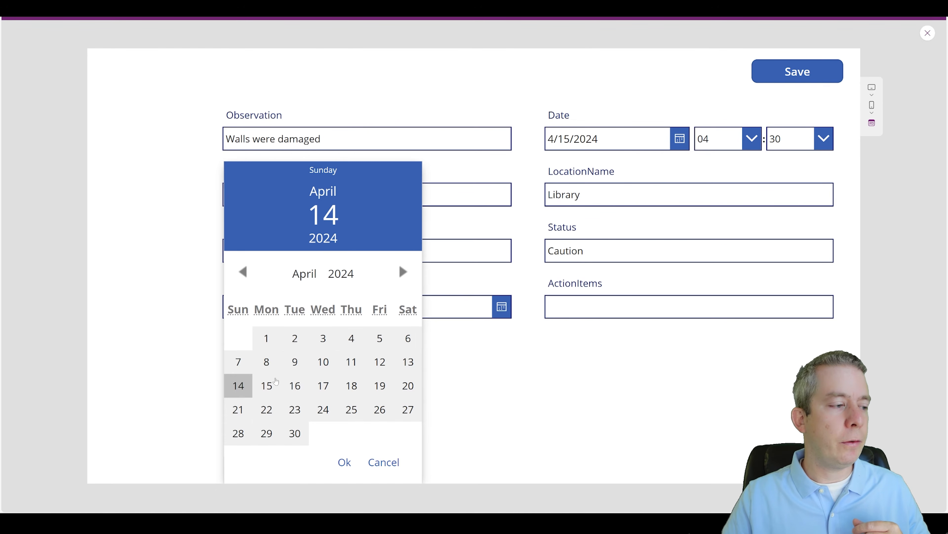
left_click(289, 441)
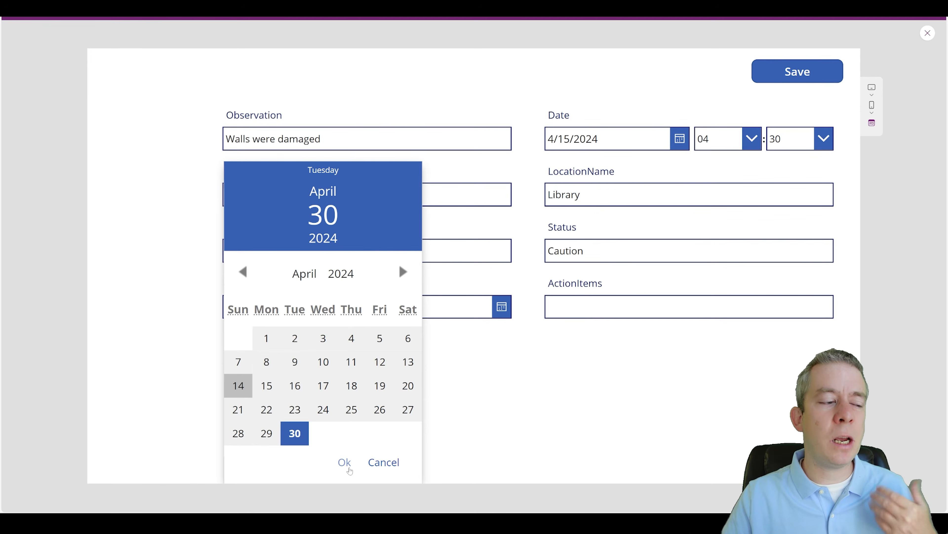
left_click(344, 462)
left_click(590, 307)
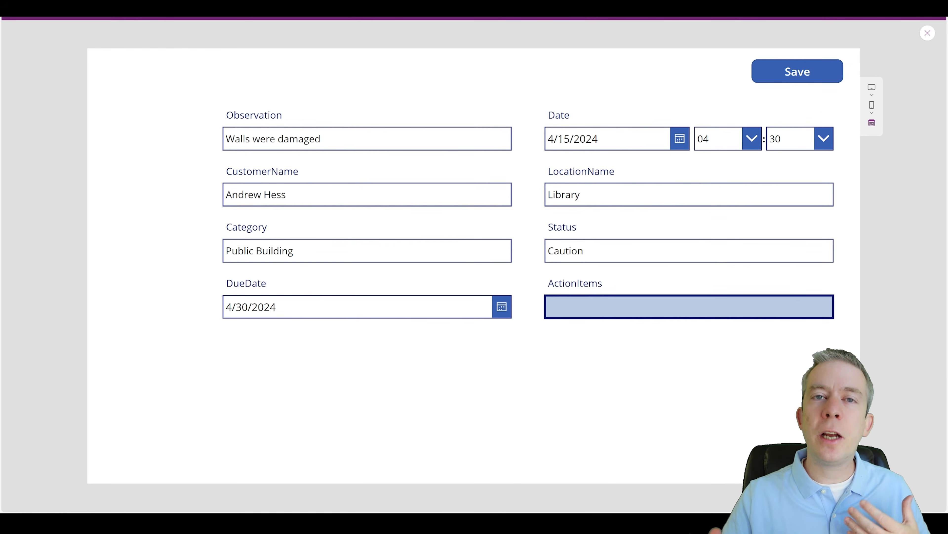
type("Fix ")
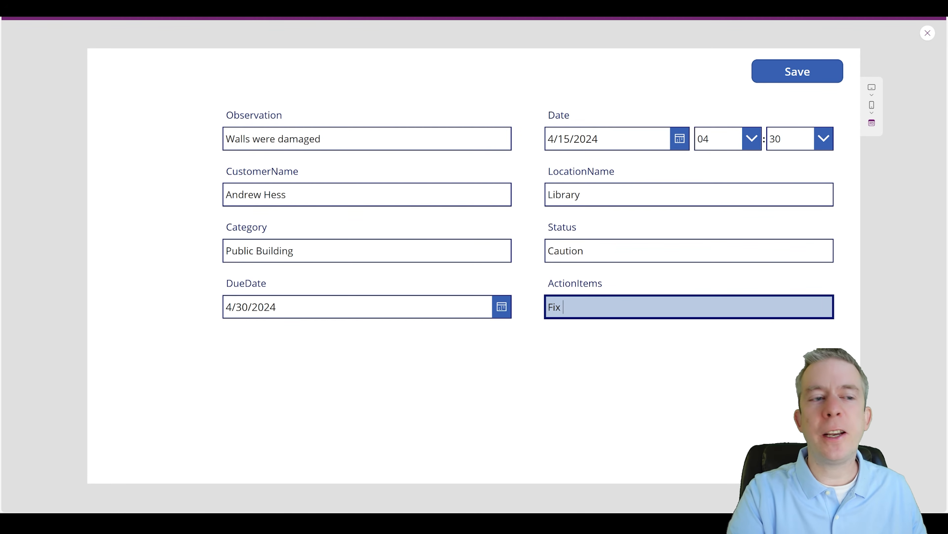
type("wall")
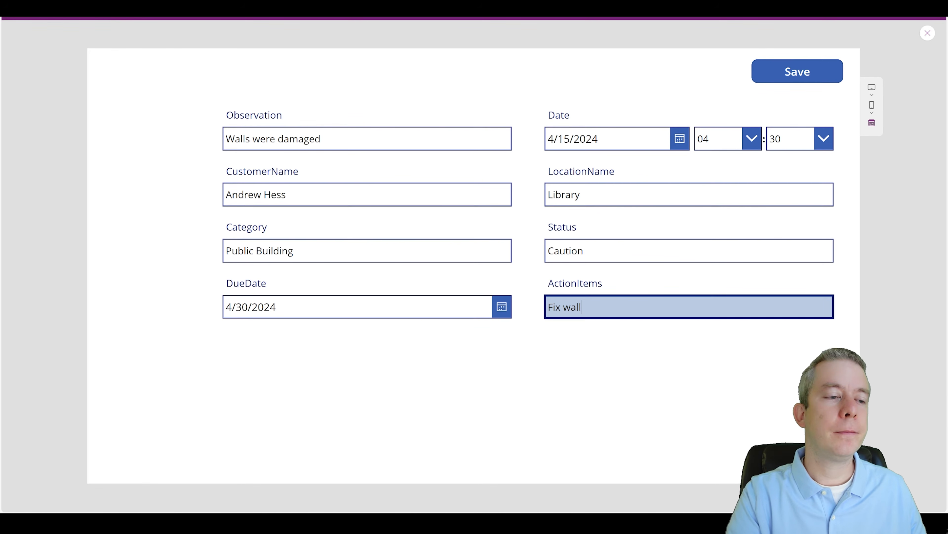
type(" and repaint")
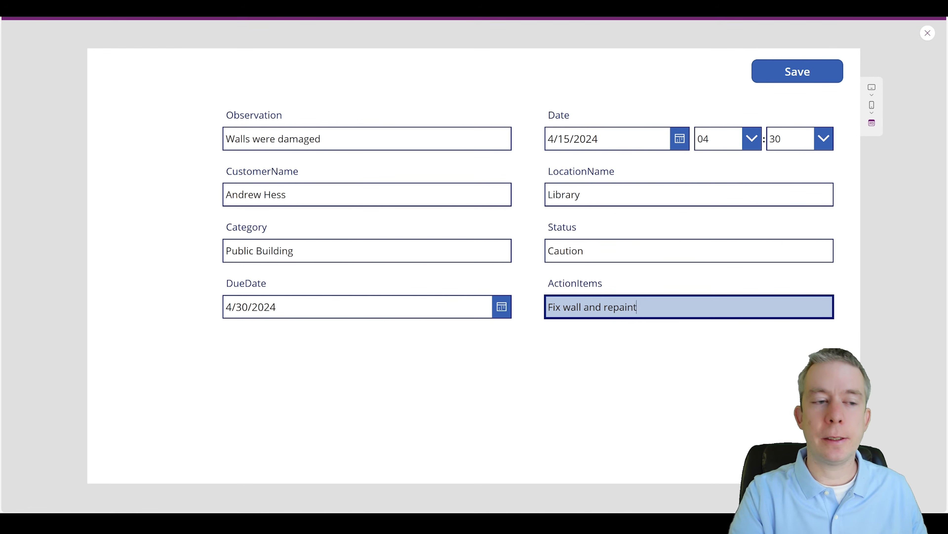
left_click(682, 377)
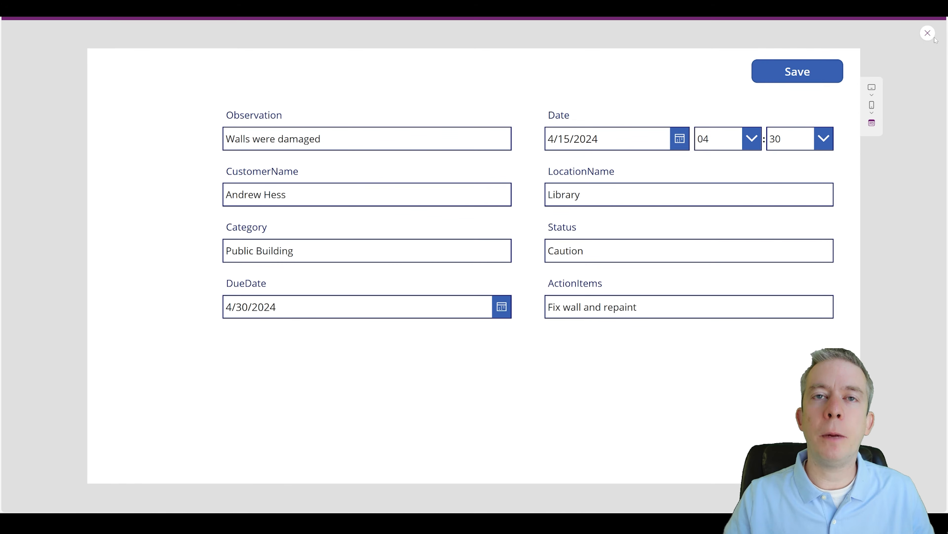
left_click(928, 34)
left_click(501, 358)
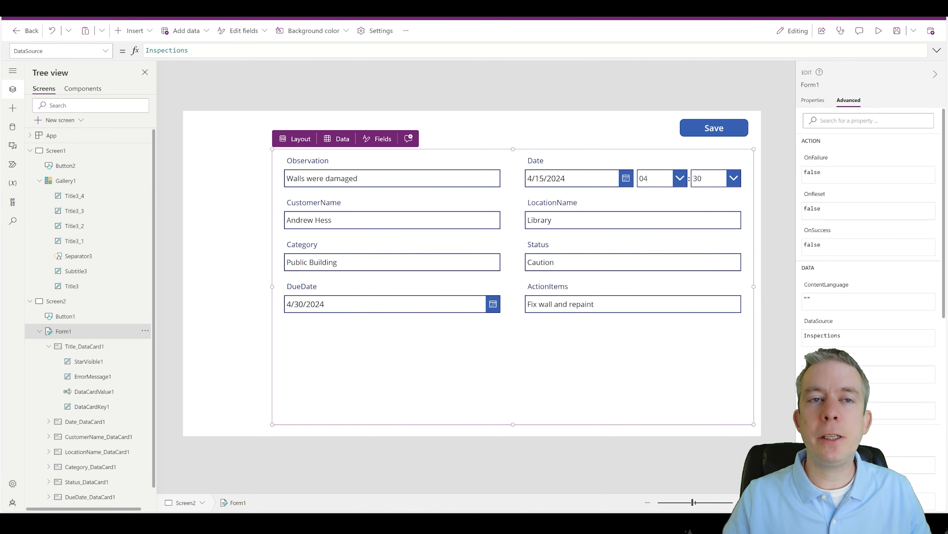
Step: Replace Form1's OnSuccess false with Navigate(Screen1,ScreenTransition.Fade)
left_click(812, 100)
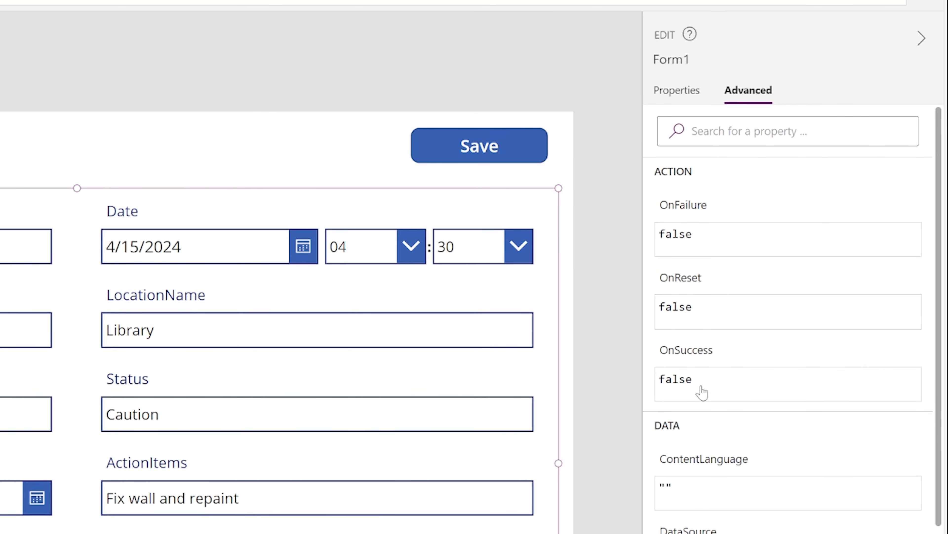
left_click(702, 389)
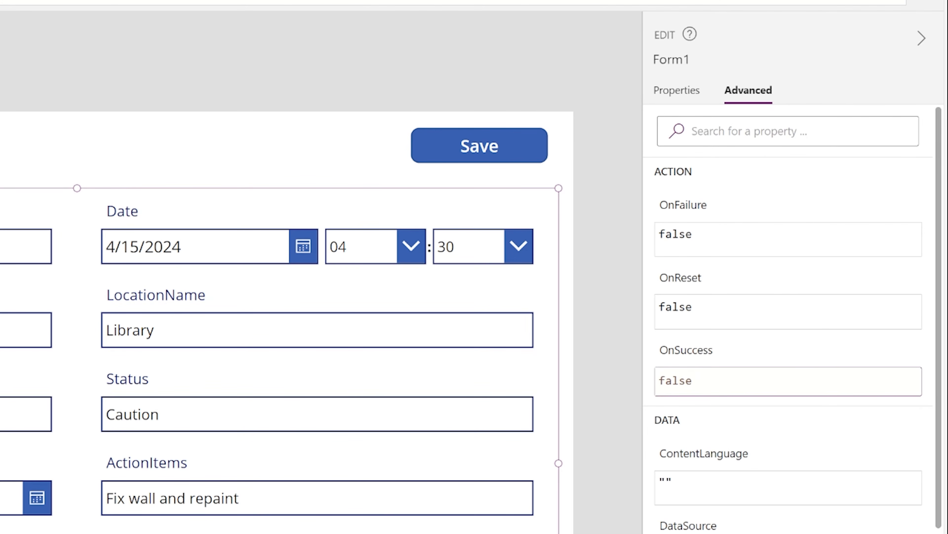
key("shift+Home")
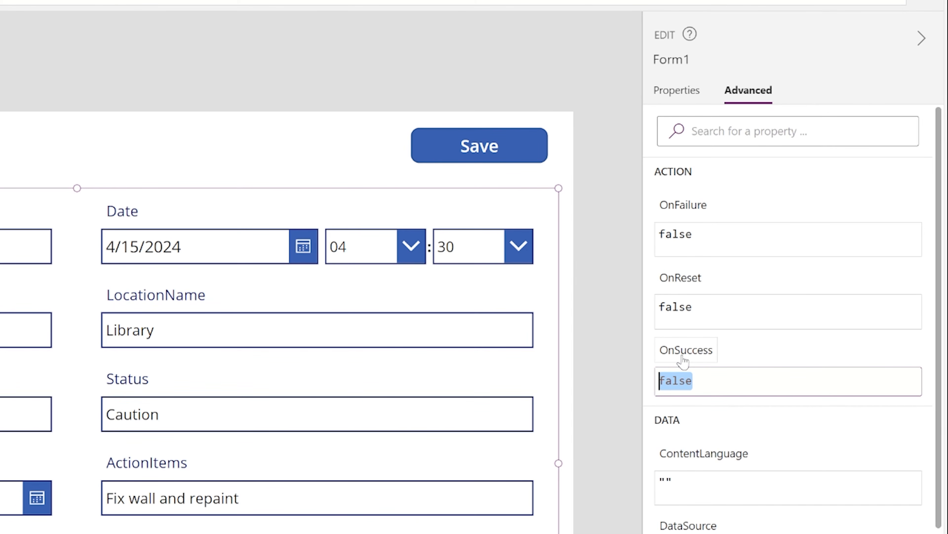
type("Navigat")
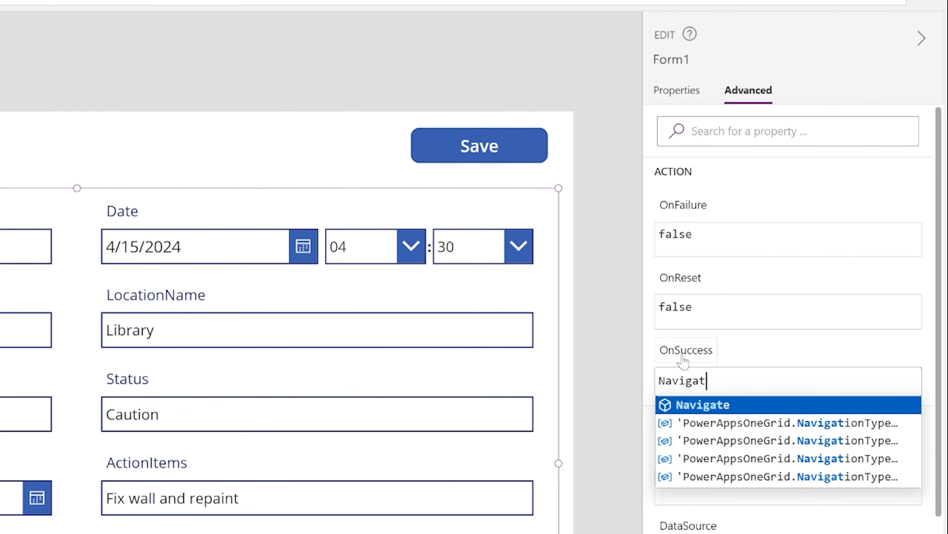
type("e(Screen1")
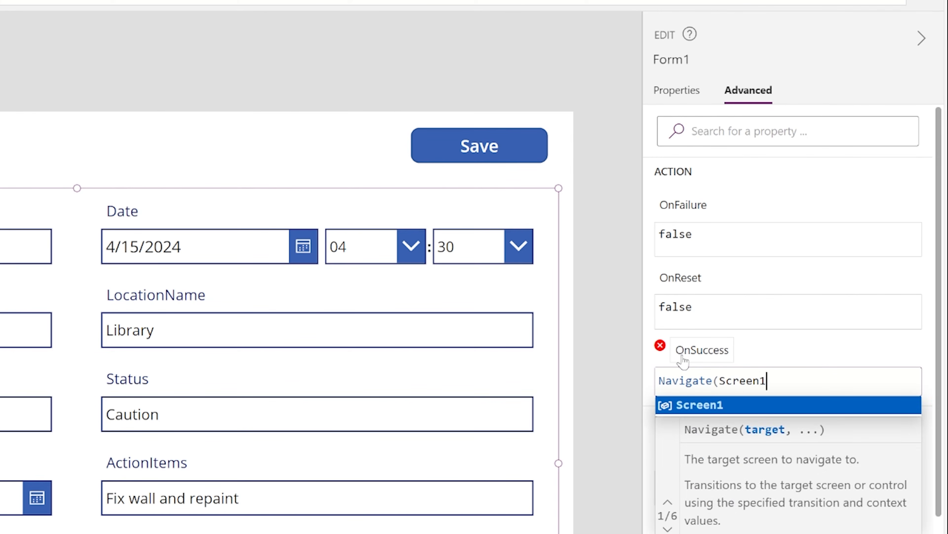
key("BackSpace")
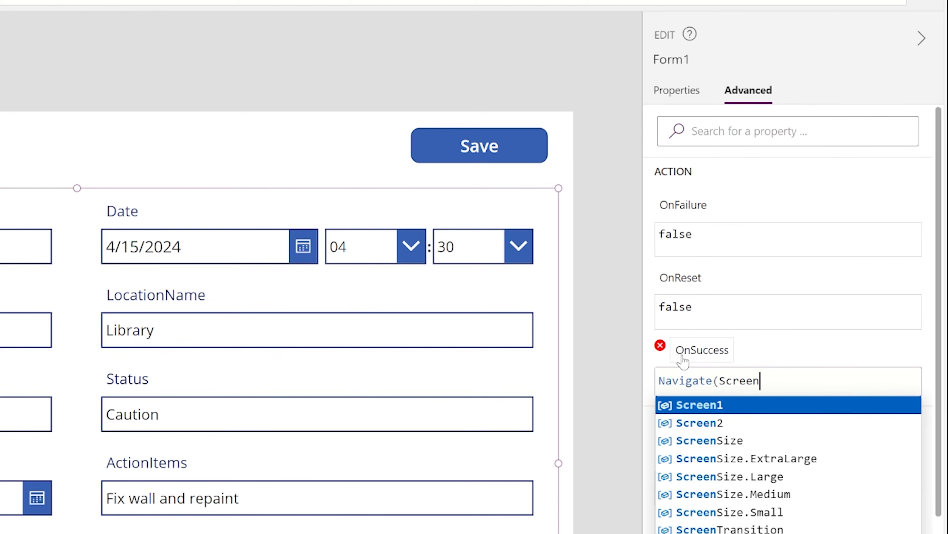
type("1,")
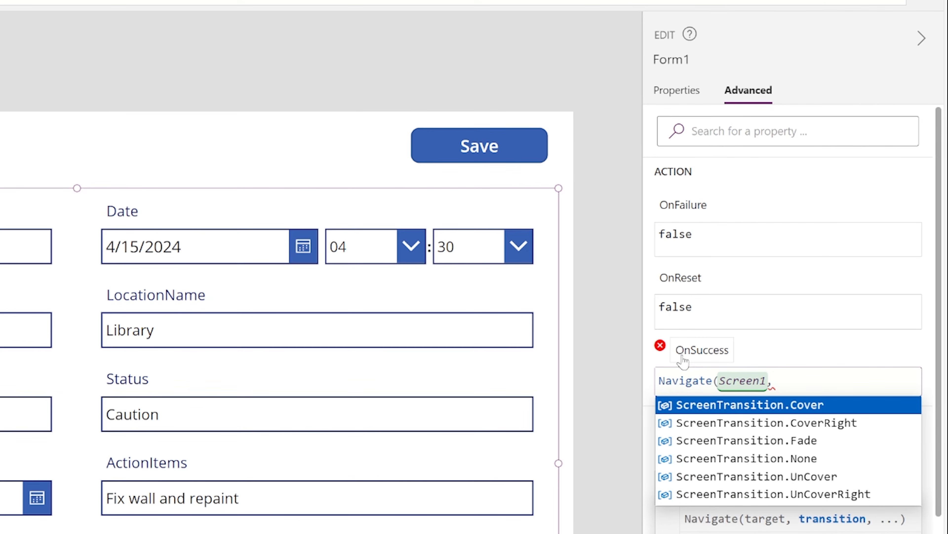
left_click(808, 441)
type(")")
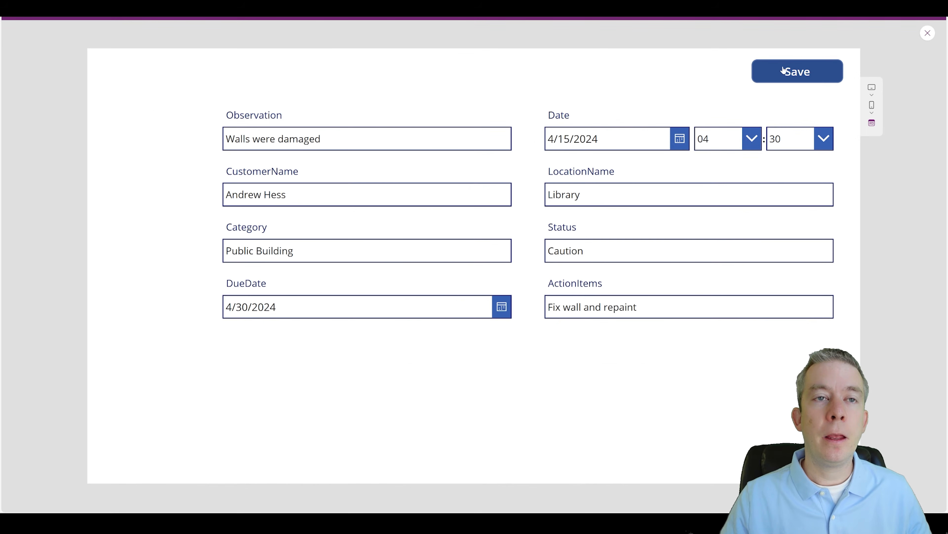
Step: Save the Walls were damaged record in preview, test selecting gallery rows, then close preview
left_click(764, 75)
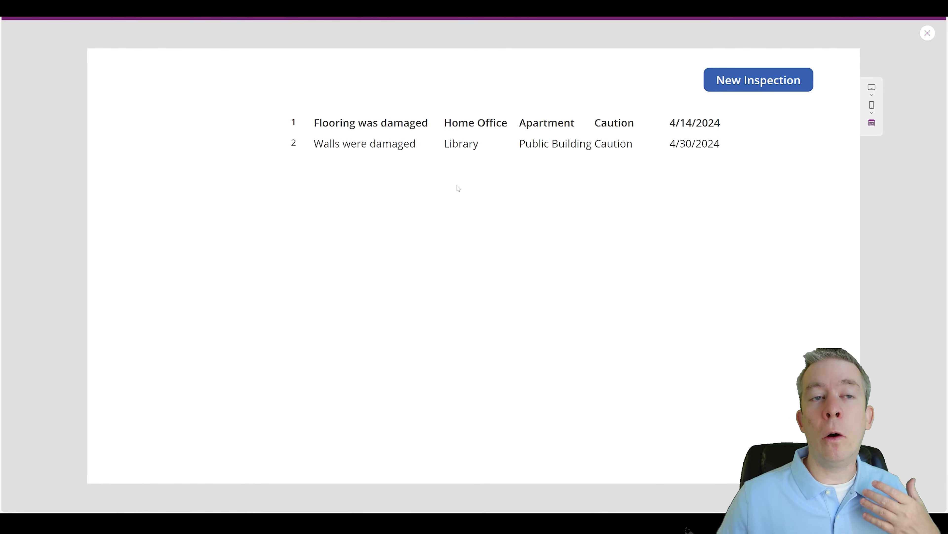
left_click(414, 144)
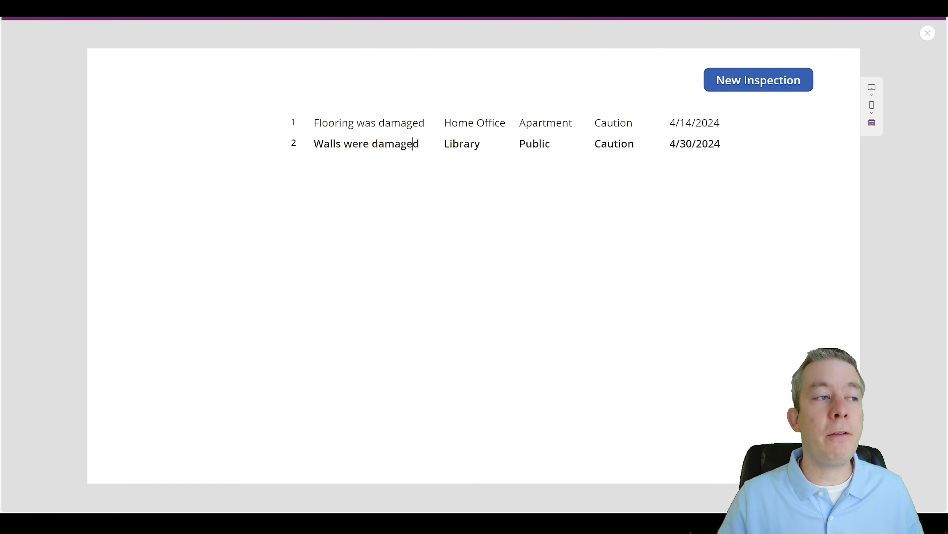
left_click(421, 123)
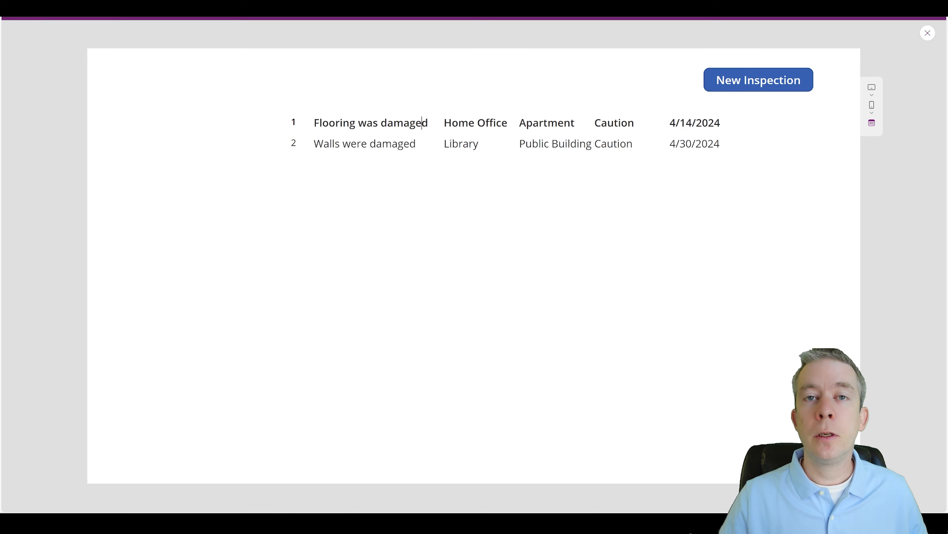
left_click(413, 144)
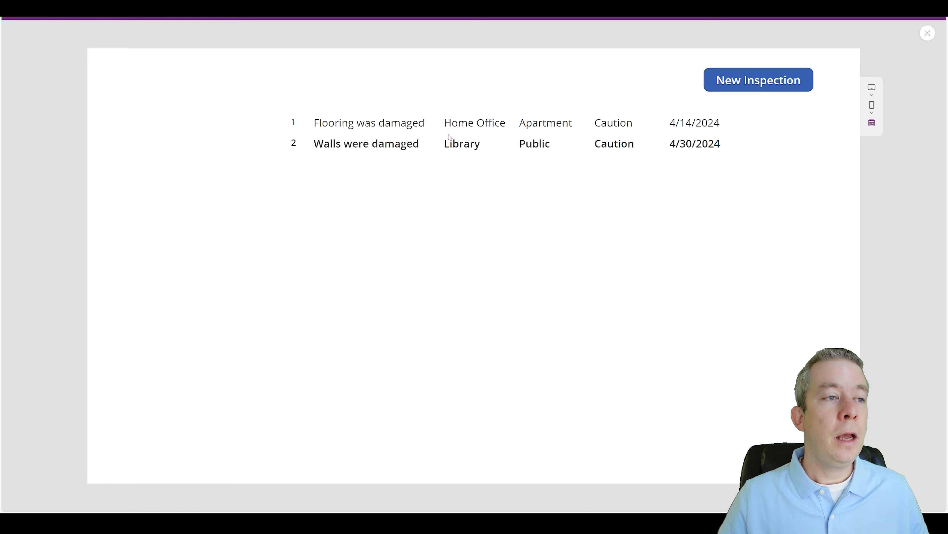
left_click(428, 123)
left_click(420, 145)
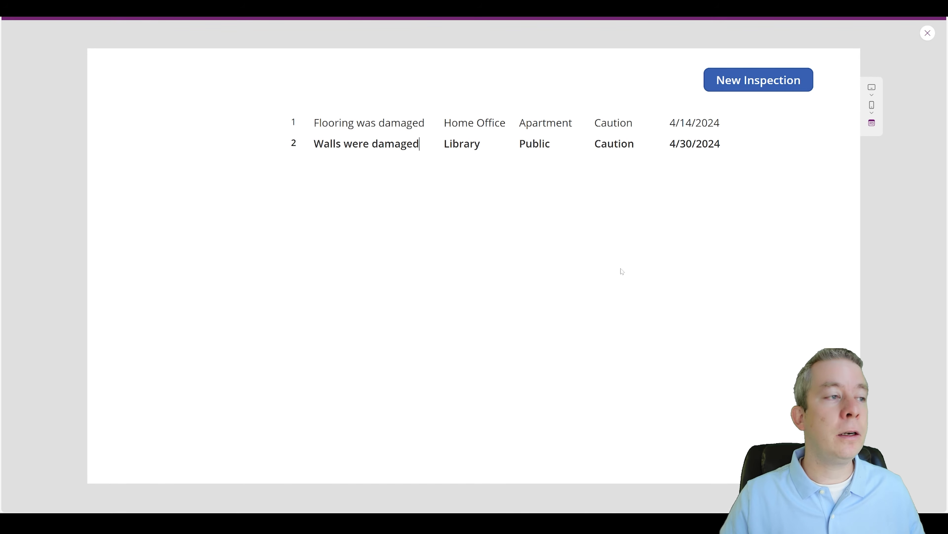
left_click(453, 126)
left_click(453, 143)
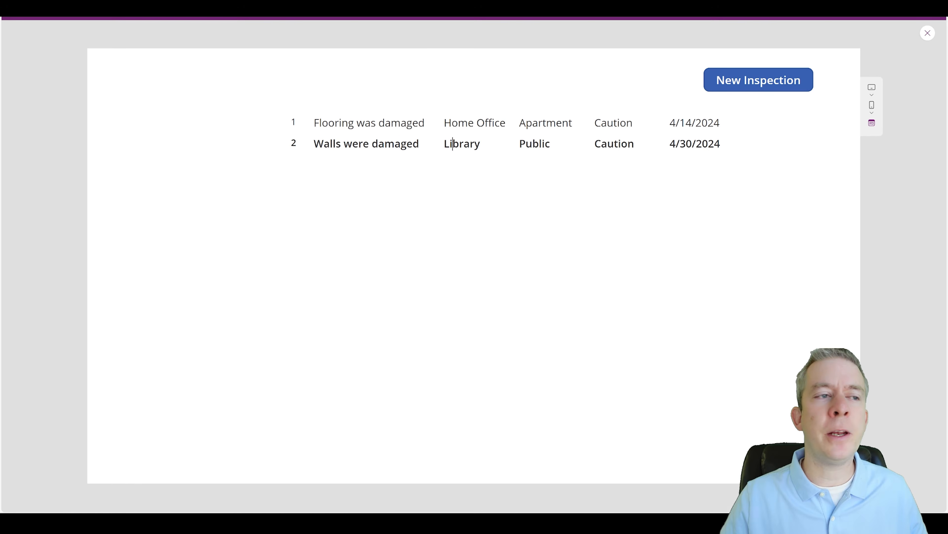
left_click(927, 33)
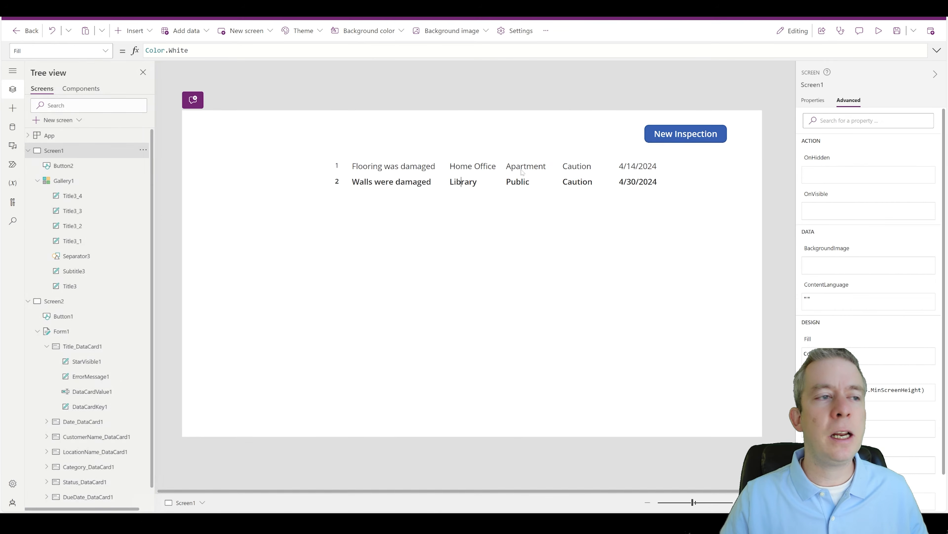
Step: Widen Gallery1 so 'Public Building' fits on one line
left_click(444, 206)
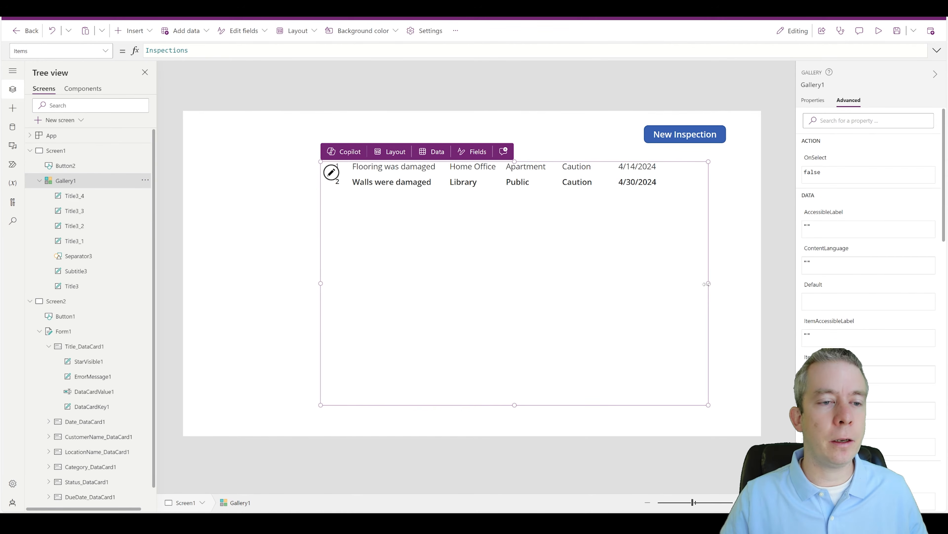
left_click_drag(706, 284, 750, 283)
left_click(557, 165)
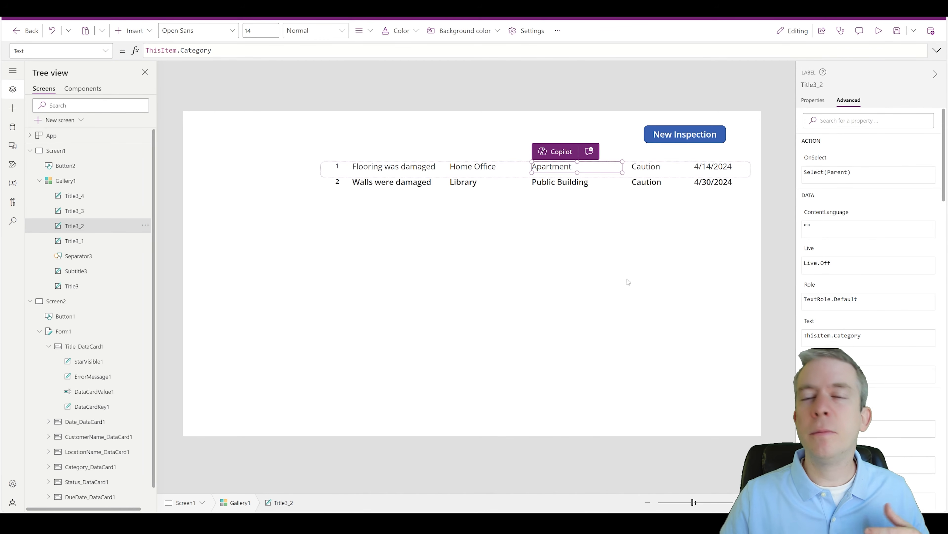
left_click(626, 286)
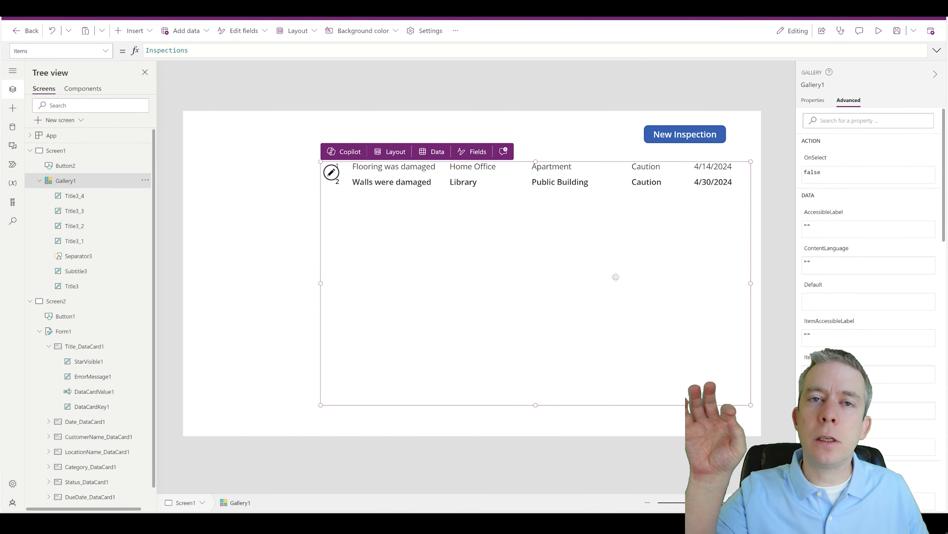
Step: Insert a text label and place it above the gallery's first column
left_click(416, 132)
left_click(134, 30)
left_click(153, 90)
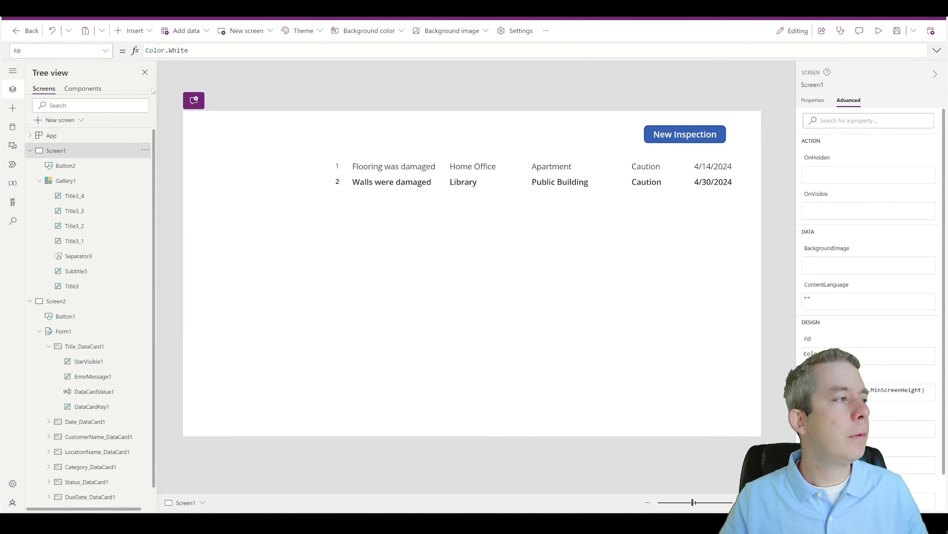
left_click_drag(239, 135, 349, 143)
left_click(386, 148)
left_click(382, 146)
Step: Change the new label's text to 'Id'
left_click(157, 51)
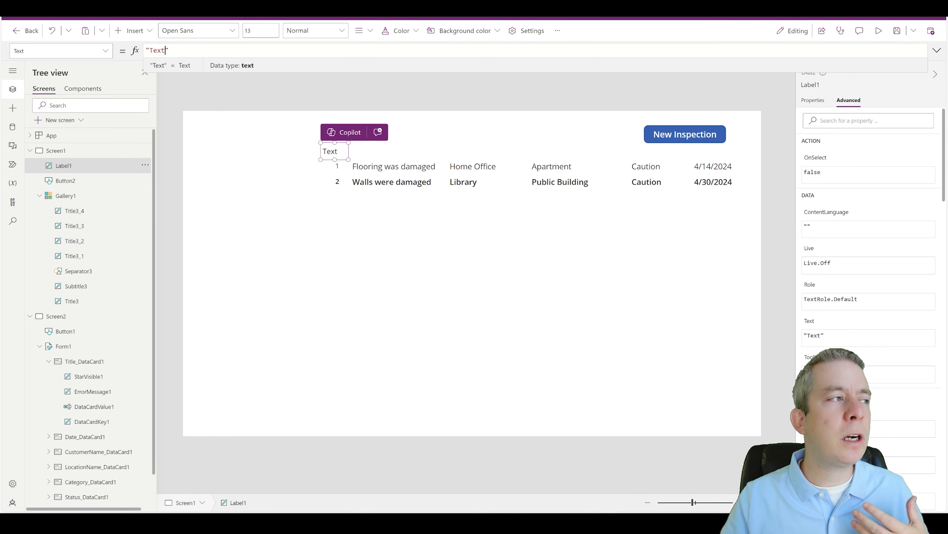
type("Id")
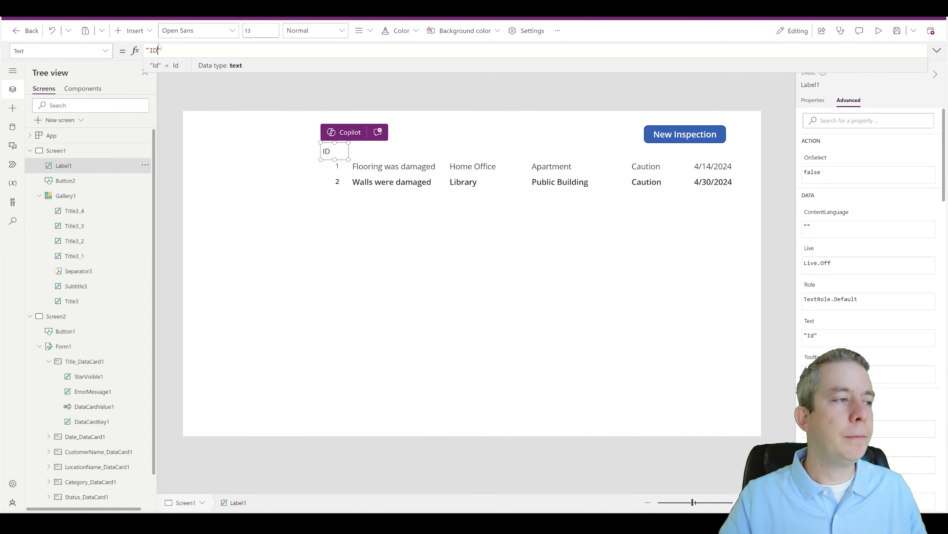
left_click(243, 152)
left_click(330, 150)
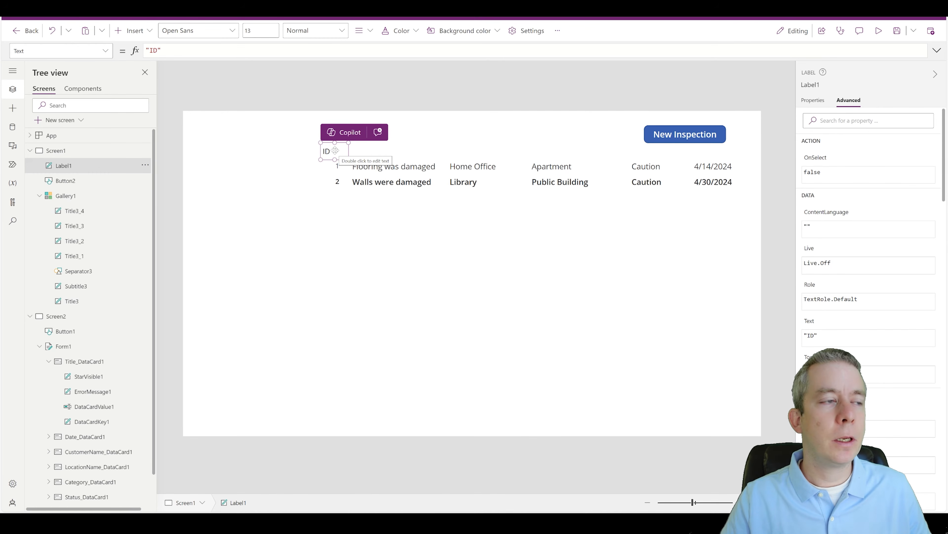
Step: Give the ID header label a light pink fill
left_click(812, 101)
scroll(862, 349, "down", 1)
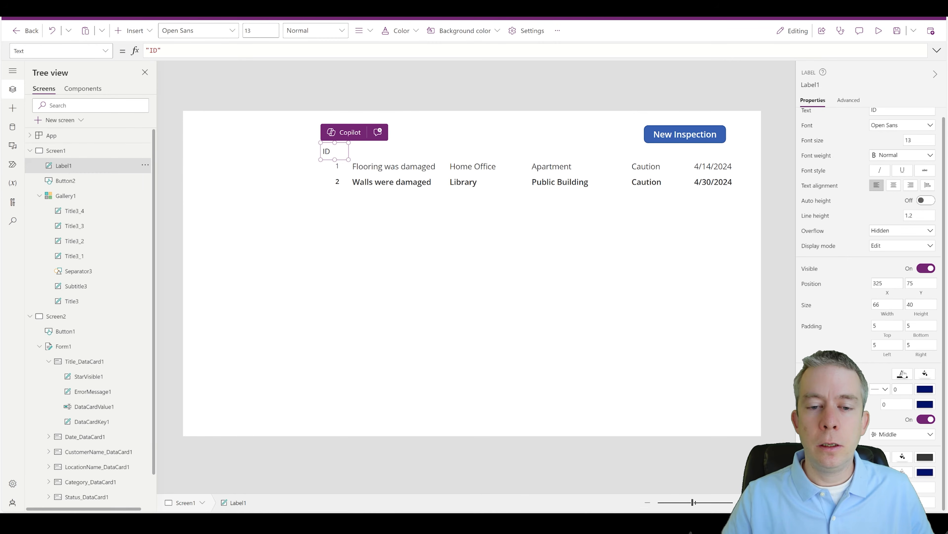
left_click(924, 374)
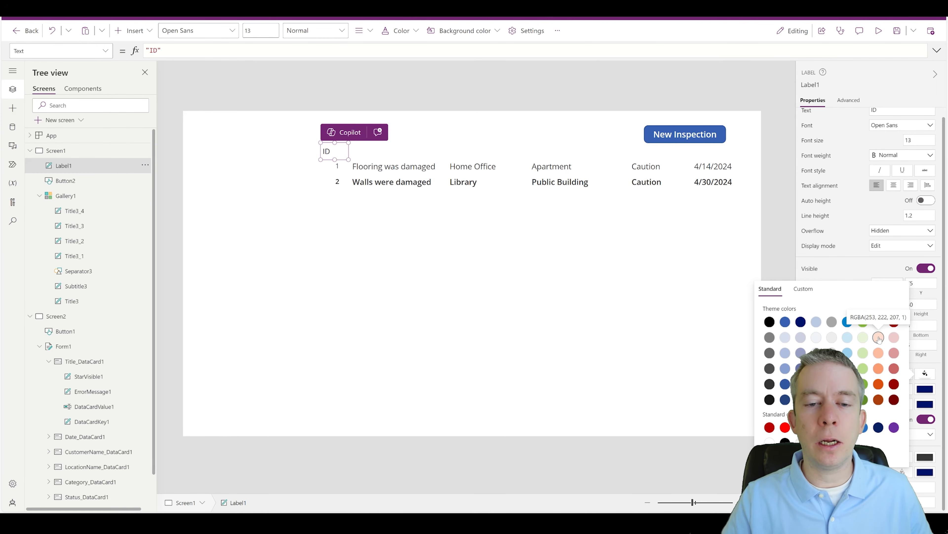
left_click(893, 337)
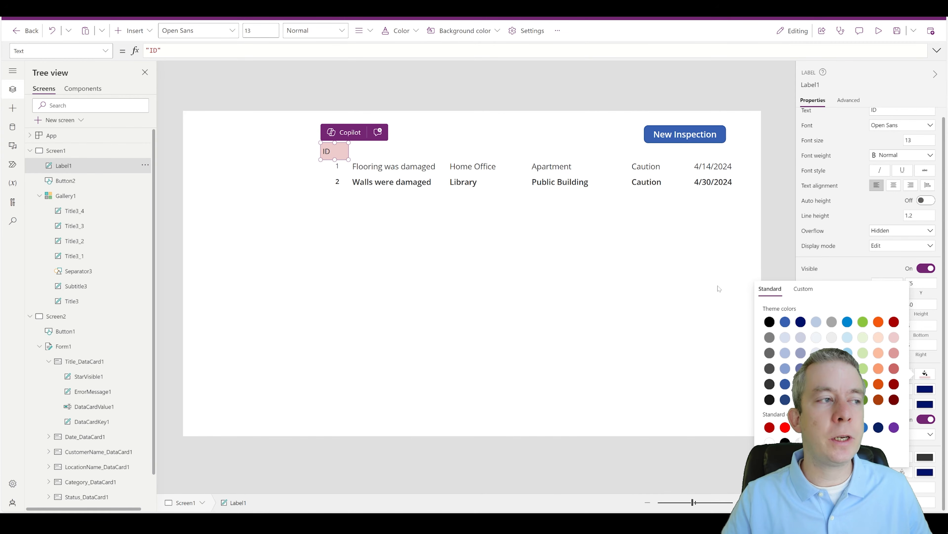
left_click(895, 353)
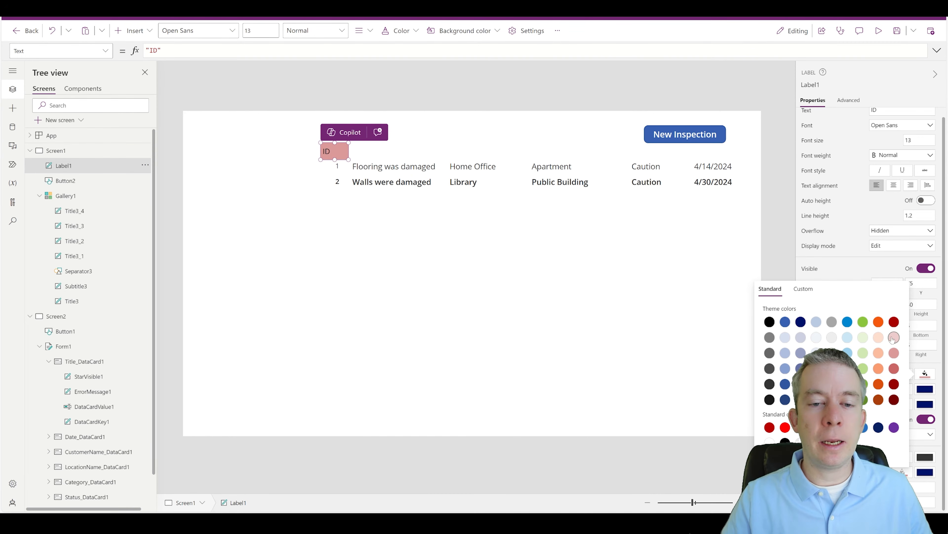
left_click(878, 338)
left_click(778, 247)
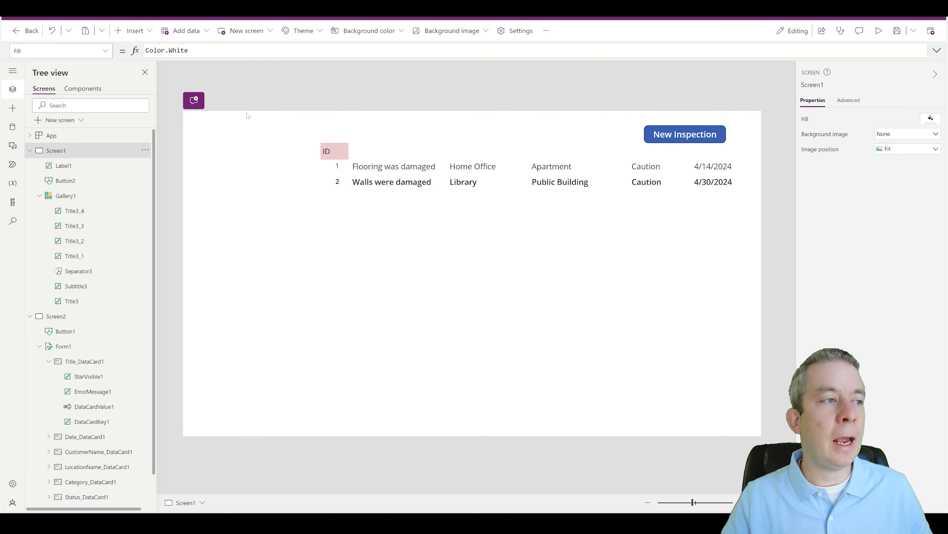
left_click(335, 151)
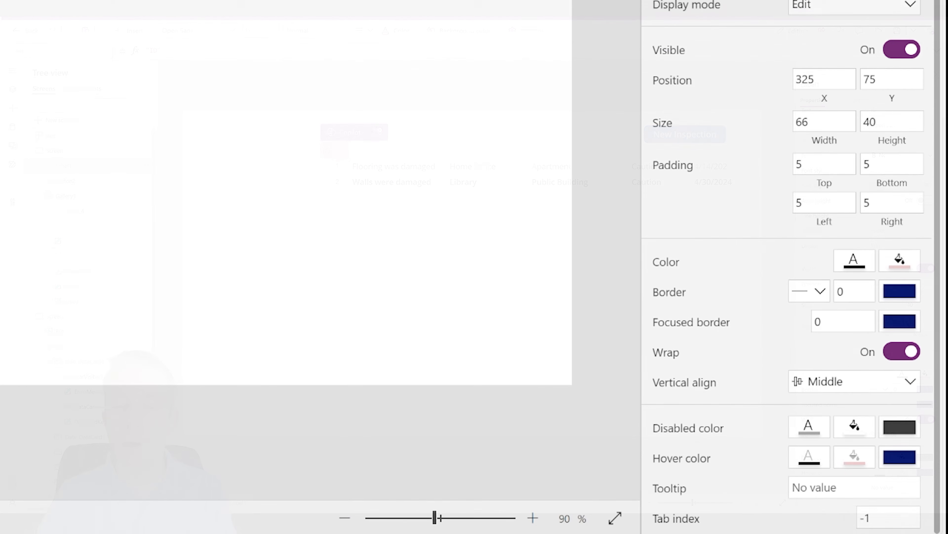
Step: Set the ID label's border thickness to 1 and paste a duplicate of it
left_click_drag(845, 291, 830, 283)
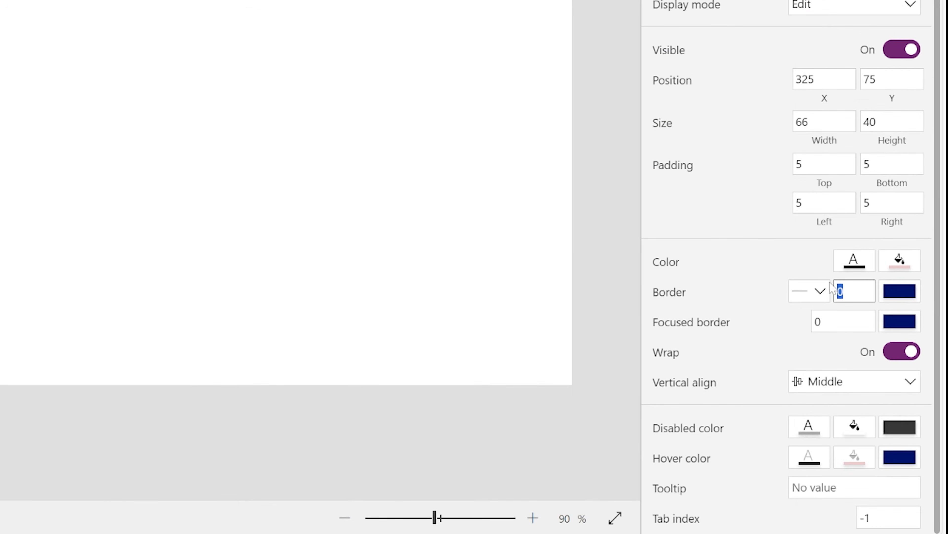
type("1")
left_click(11, 8)
left_click(4, 4)
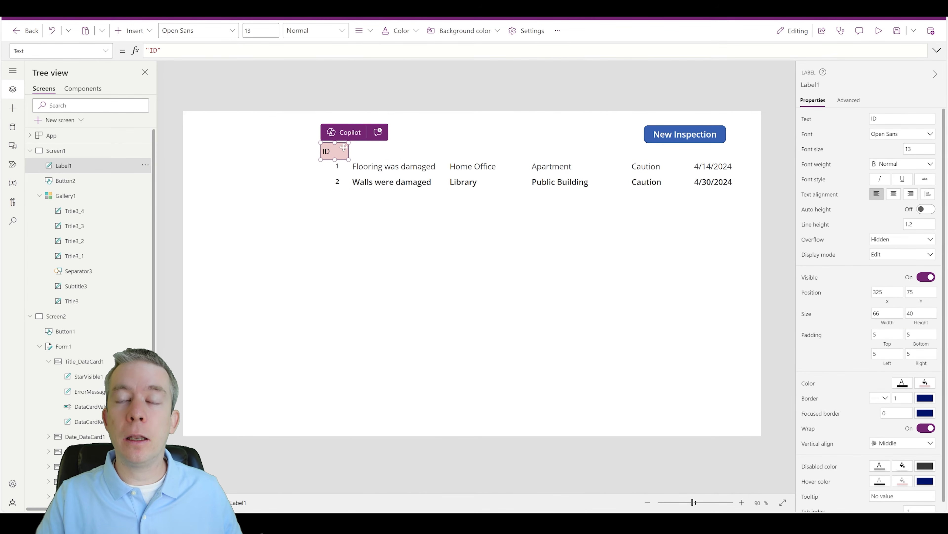
key("ctrl+v")
Step: Place the copied header right of ID and rename it 'Observation'
left_click_drag(347, 156, 445, 143)
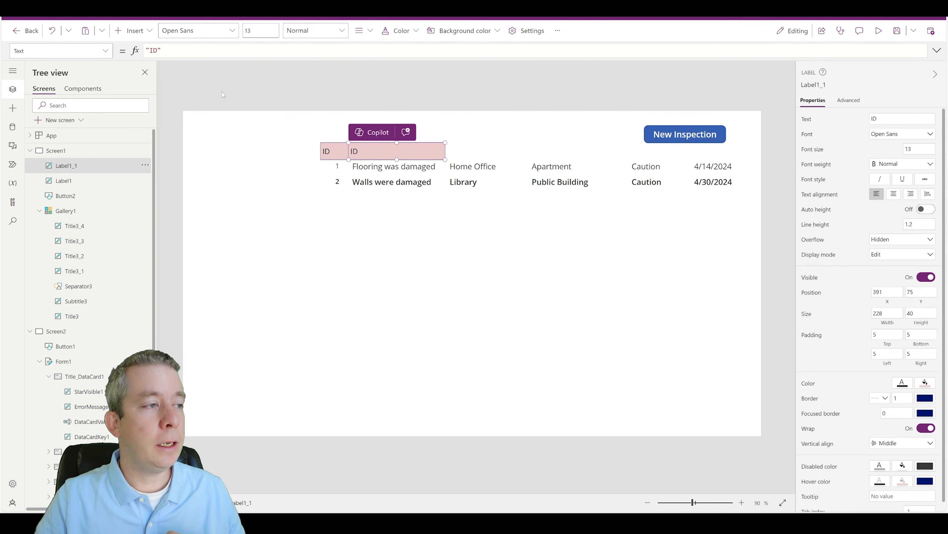
double_click(153, 51)
type("Obs")
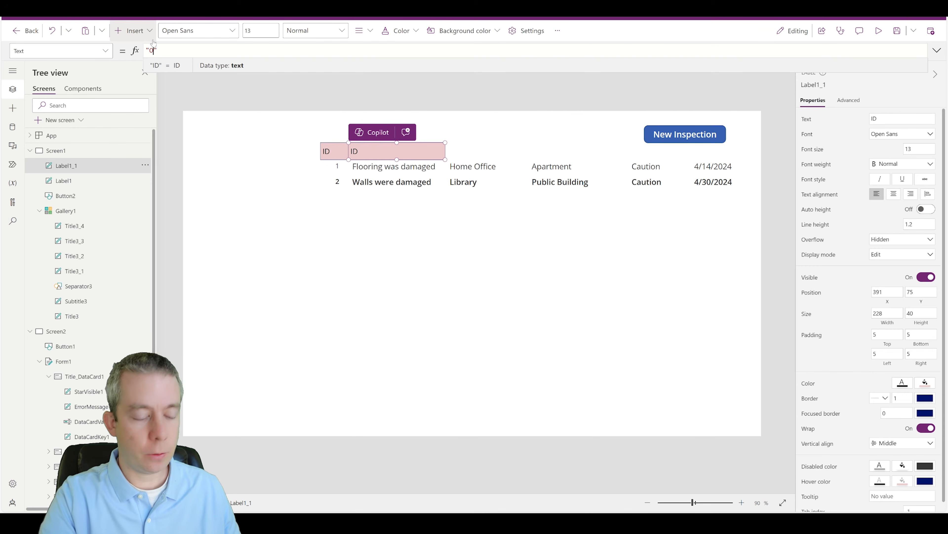
type("ervation")
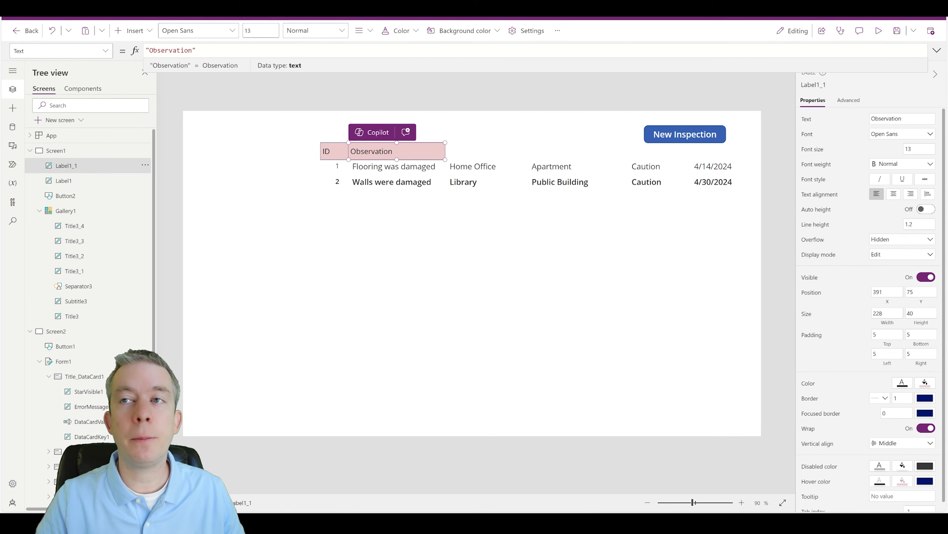
left_click(485, 134)
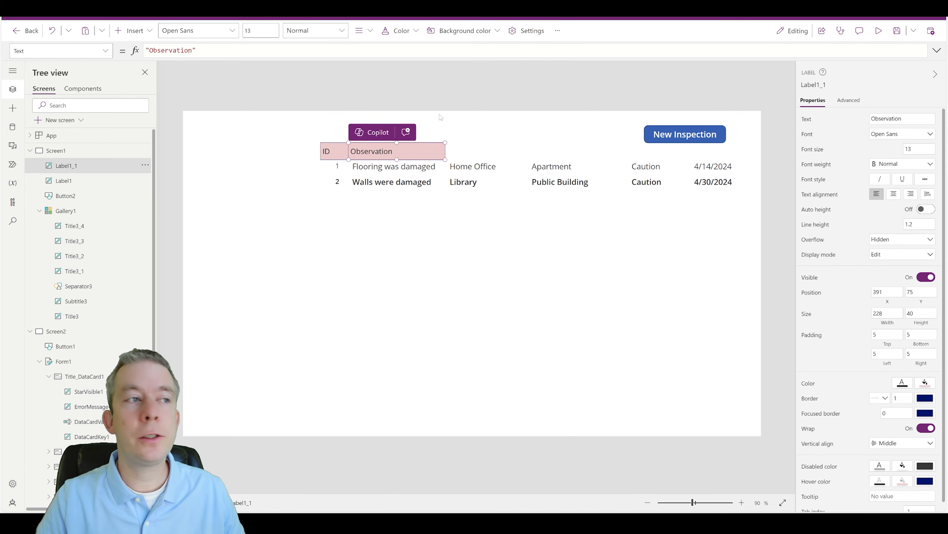
left_click(407, 146)
Step: Duplicate the Observation header, narrow it to its column, and rename it 'Category'
key("ctrl+c")
key("ctrl+v")
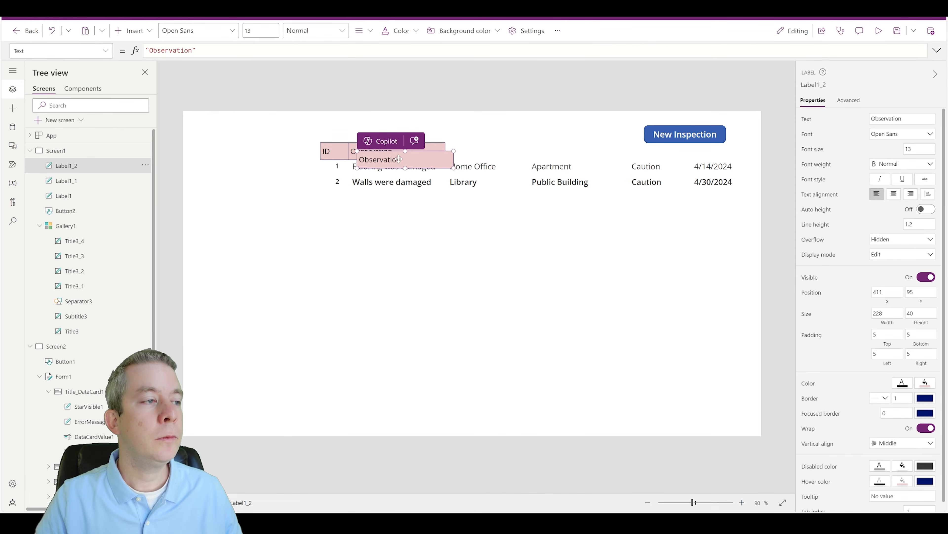
left_click_drag(399, 160, 522, 142)
left_click_drag(150, 50, 193, 50)
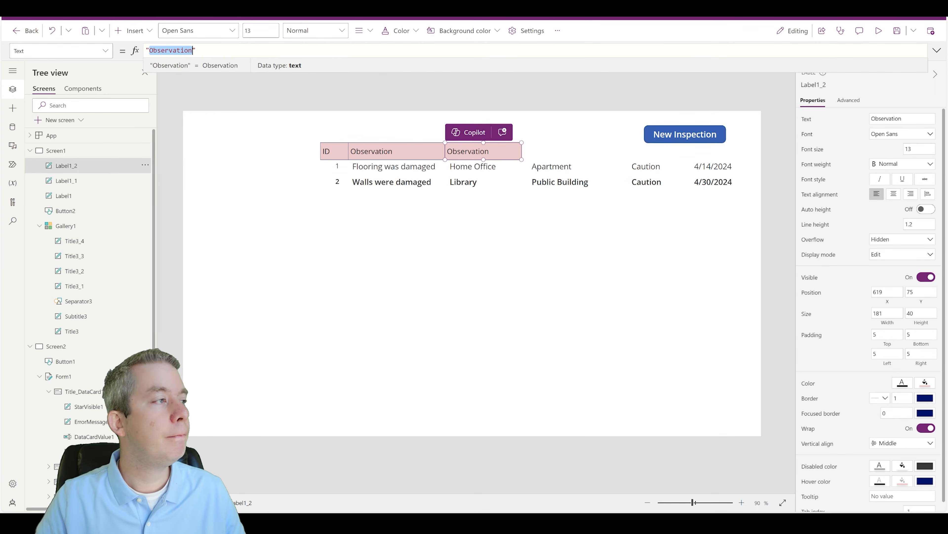
type("Category")
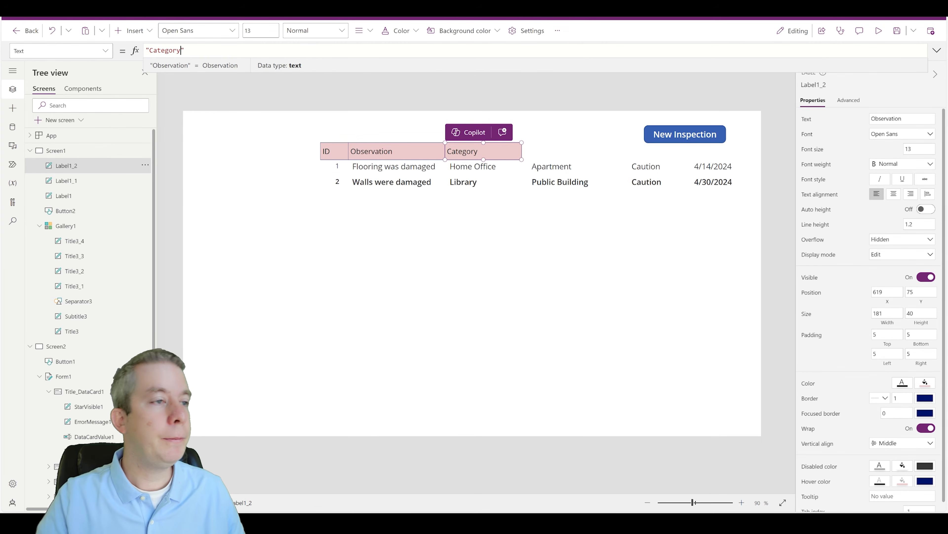
left_click(496, 97)
left_click(489, 152)
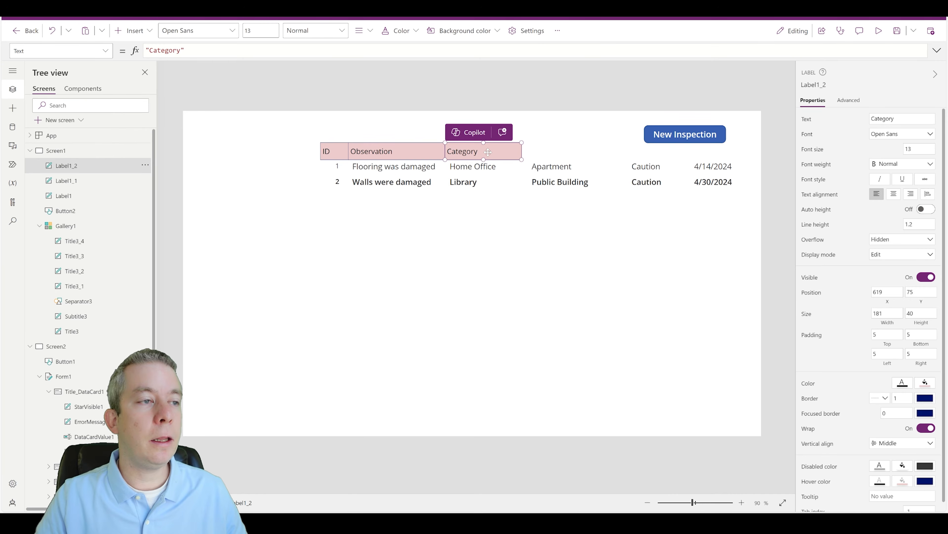
Step: Duplicate the Category header and rename the middle header to 'Location Name'
key("ctrl+c")
key("ctrl+v")
left_click_drag(489, 158, 615, 142)
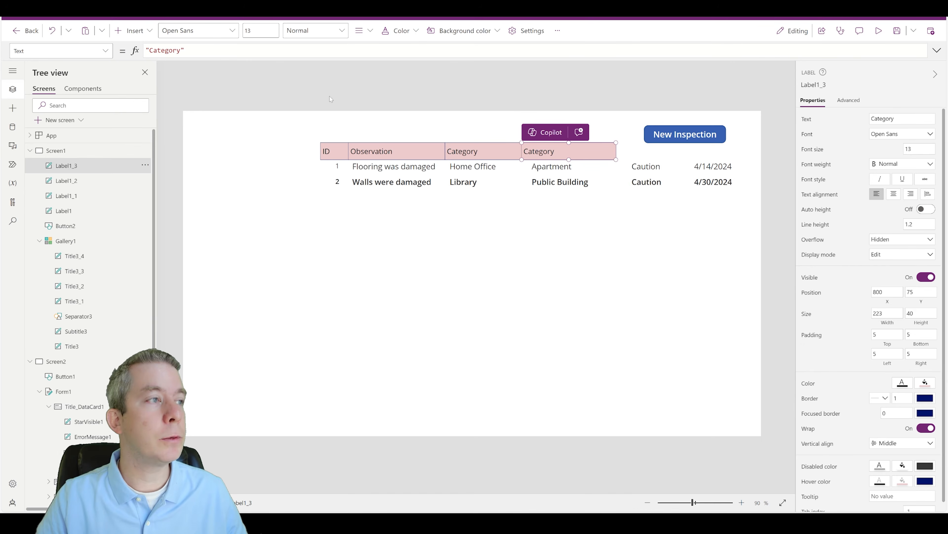
left_click(487, 157)
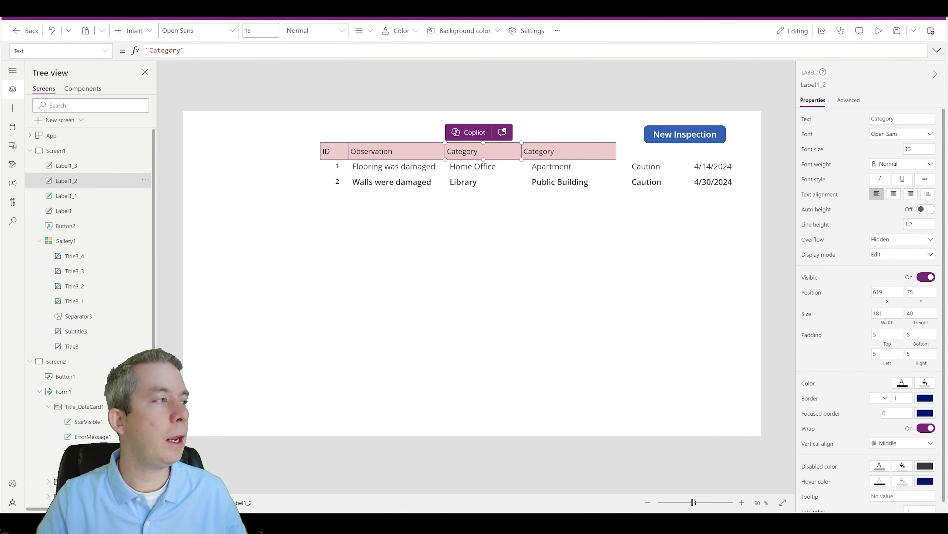
double_click(164, 50)
type("Locatoini")
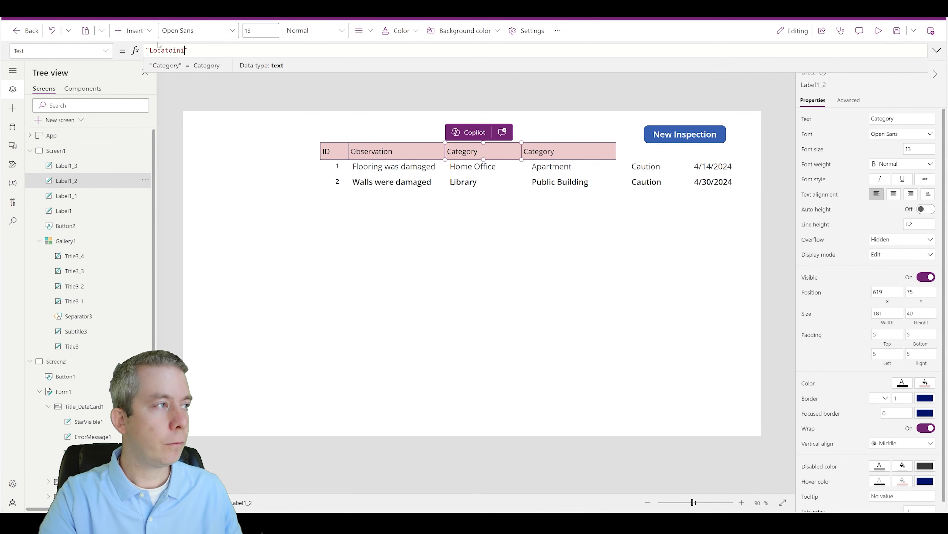
key("BackSpace")
key("BackSpace")
key("BackSpace")
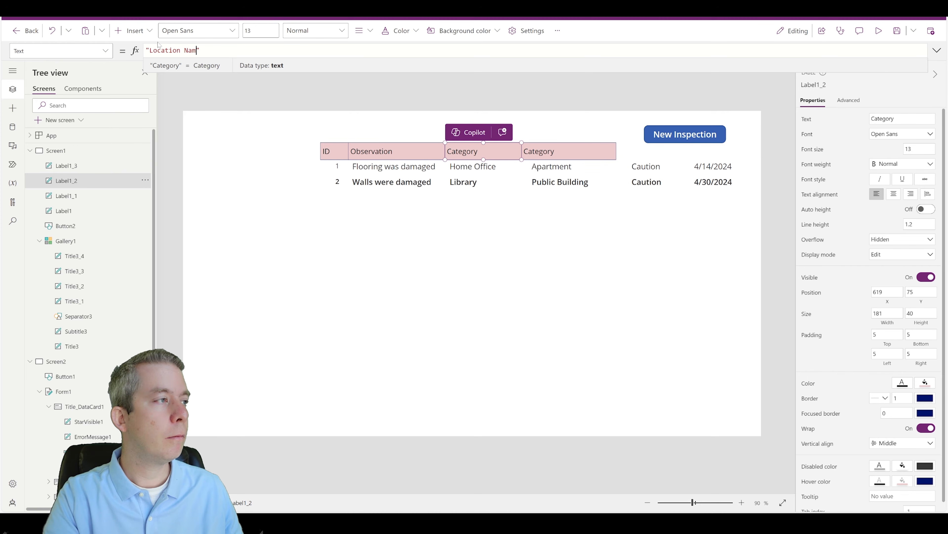
type("e")
Step: Add a 'Status' header above the Status column, moving the New Inspection button clear
left_click(554, 147)
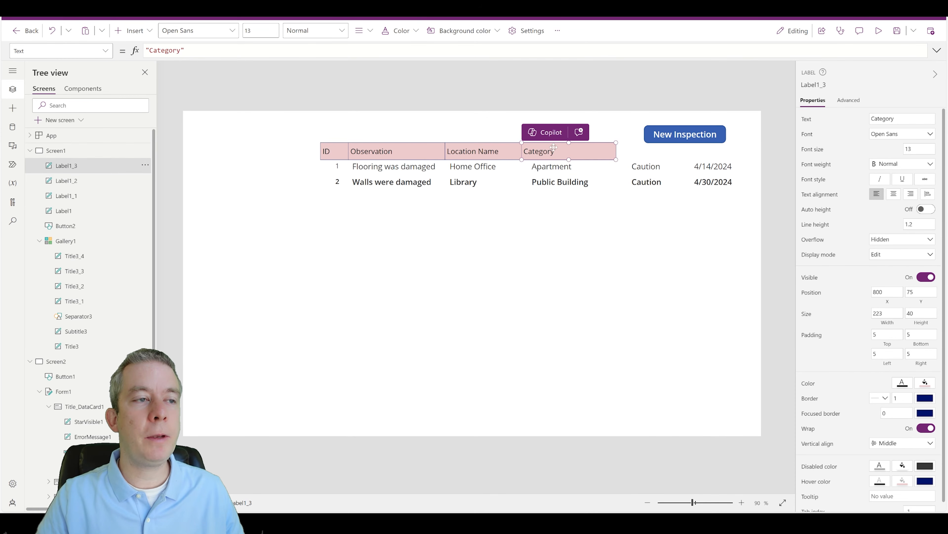
key("ctrl+c")
key("ctrl+v")
left_click_drag(598, 159, 678, 151)
left_click(675, 156)
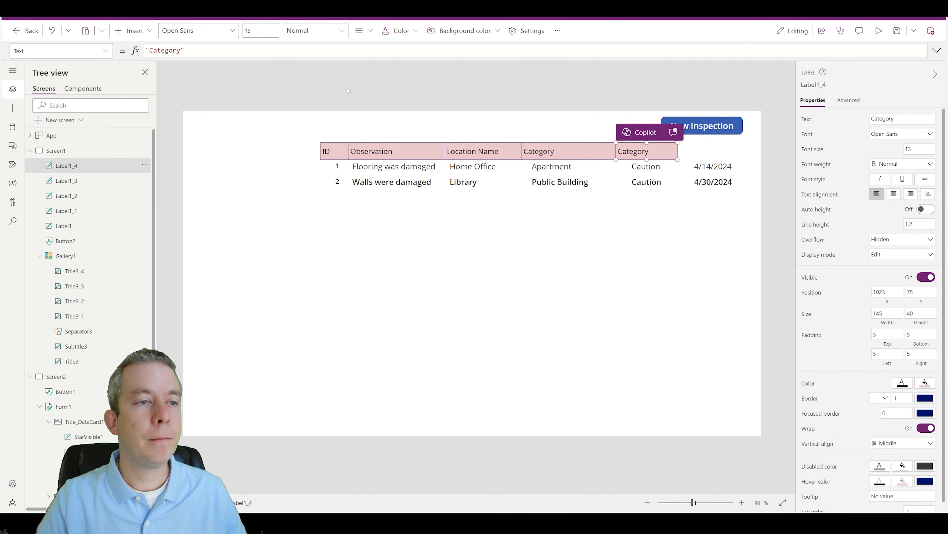
double_click(161, 52)
type("Sta")
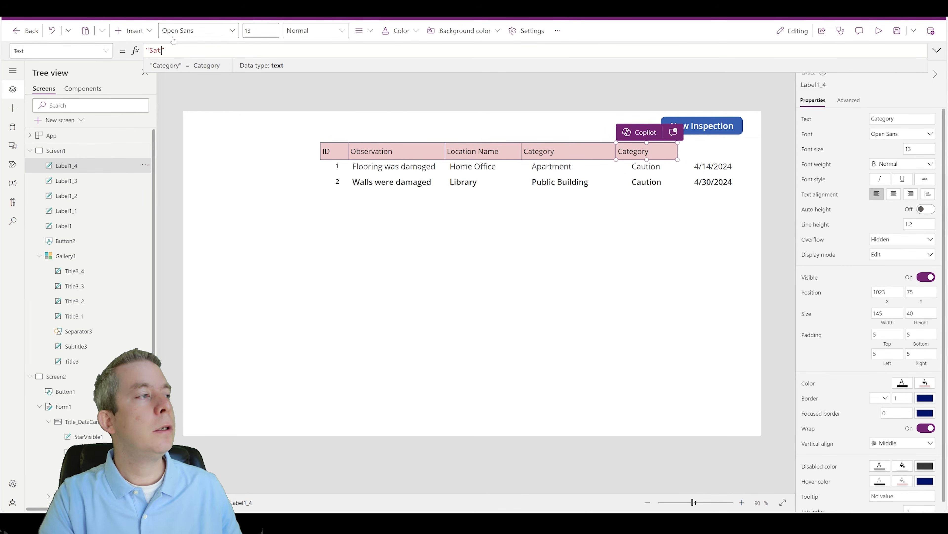
type("t")
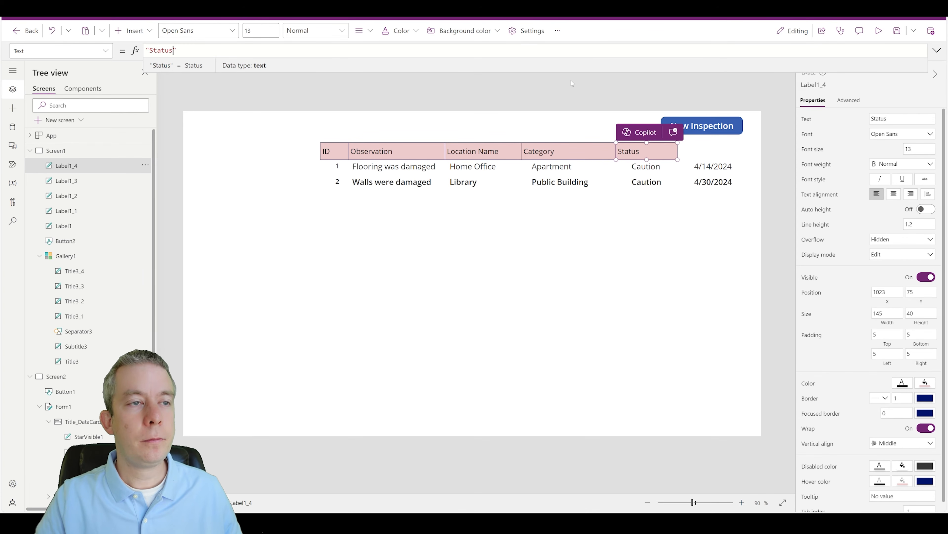
left_click(571, 80)
left_click(667, 154)
Step: Add a 'Due Date' header above the date column
key("ctrl+c")
key("ctrl+v")
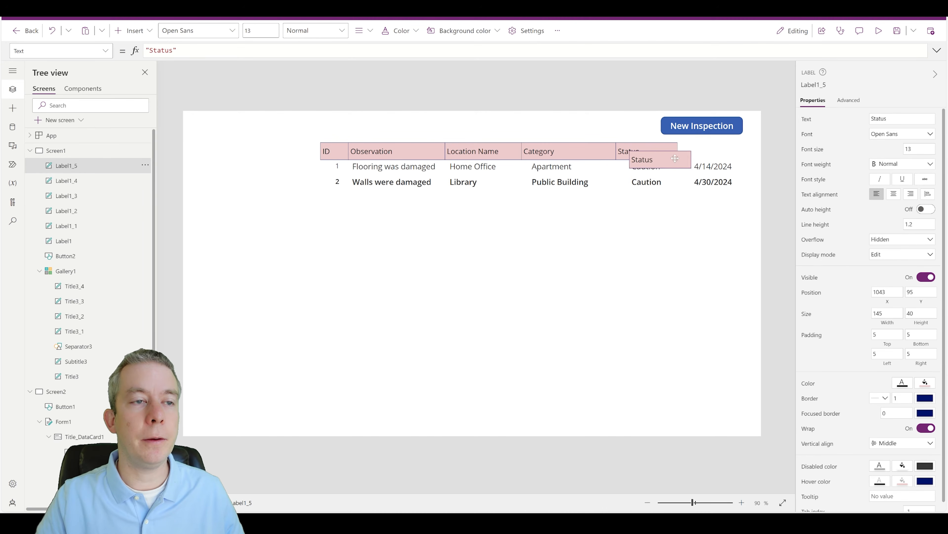
left_click_drag(675, 158, 742, 142)
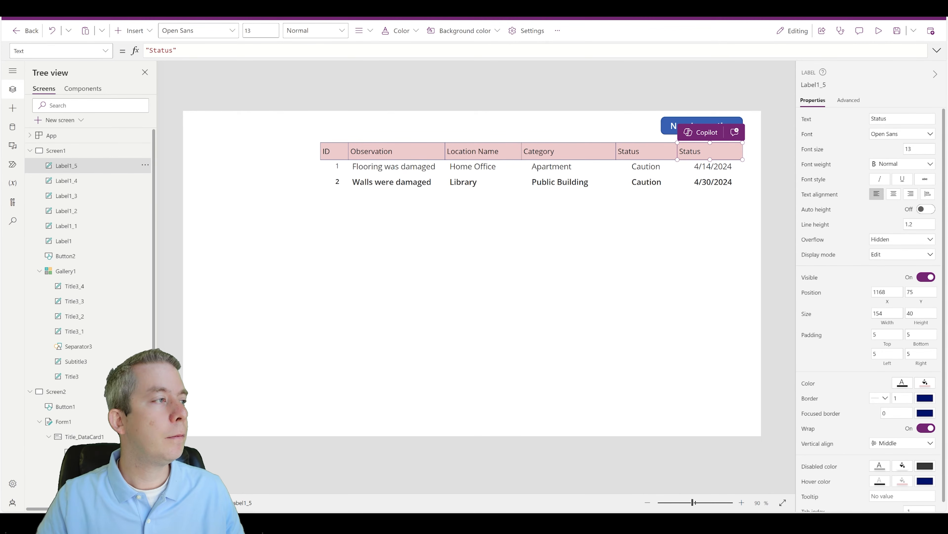
double_click(161, 51)
type("Due")
key("BackSpace")
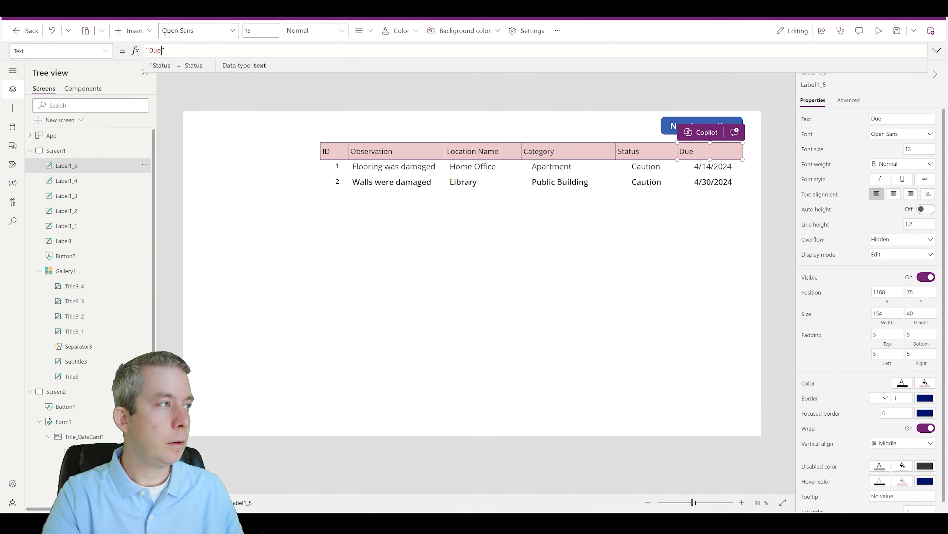
type("ate")
left_click(307, 116)
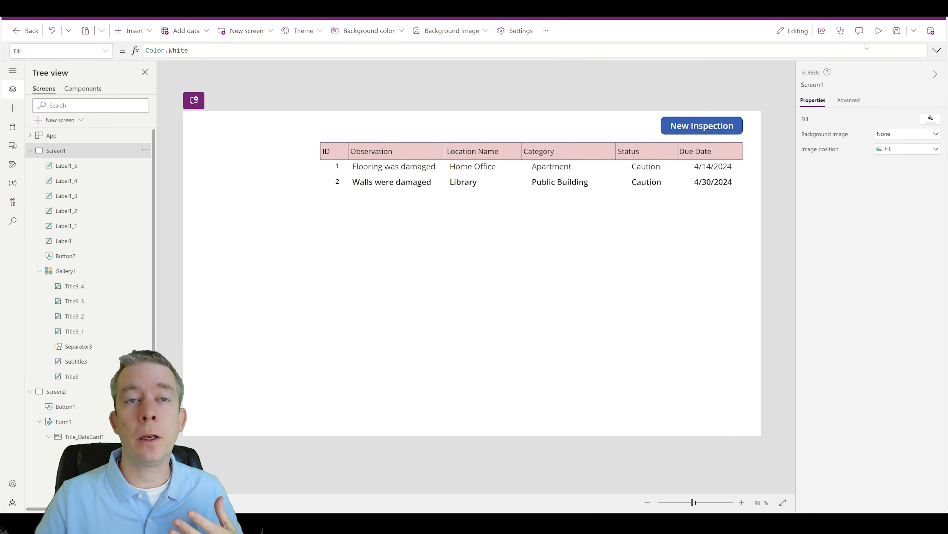
Step: In preview, save inspection 'Walls were painted Pink' with action 'Repaint walls as original color'
left_click(878, 31)
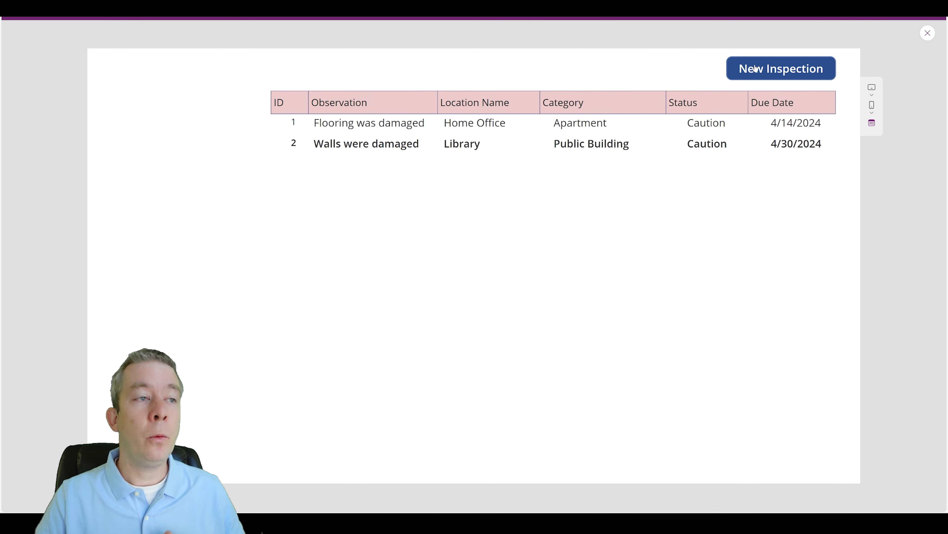
left_click(753, 68)
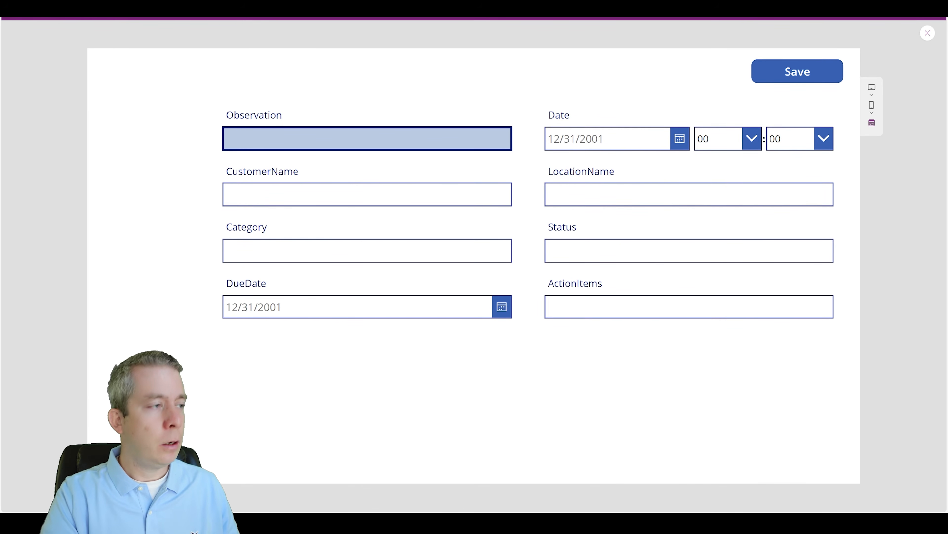
type("Walls were ")
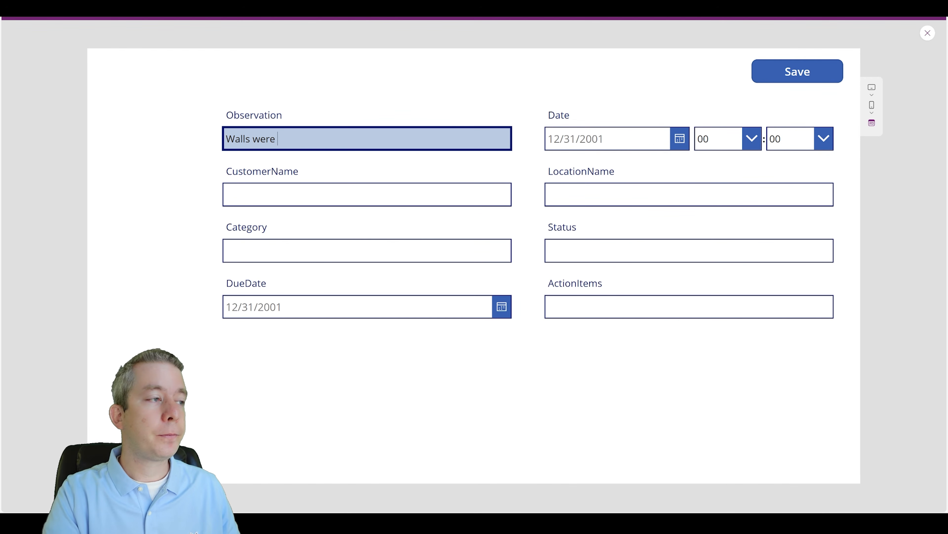
type("paint")
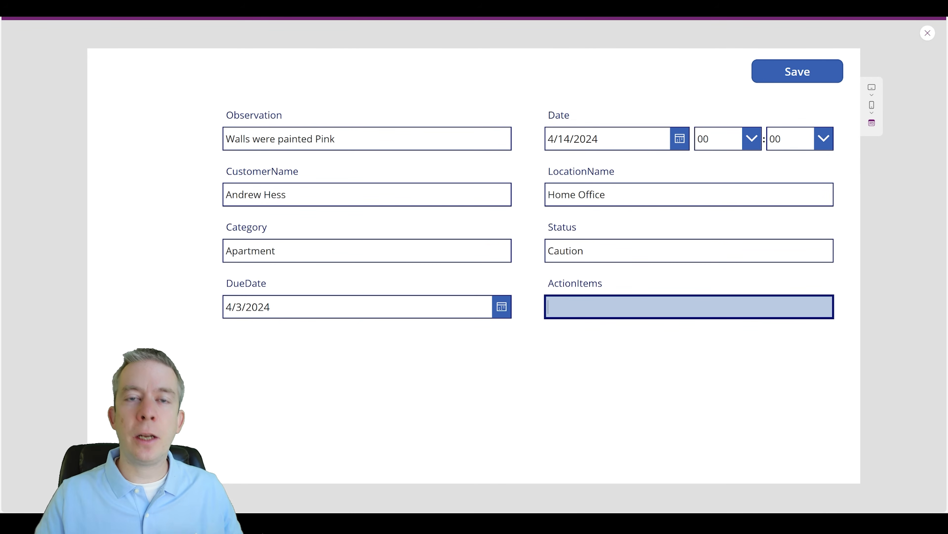
type("Repaint walls as")
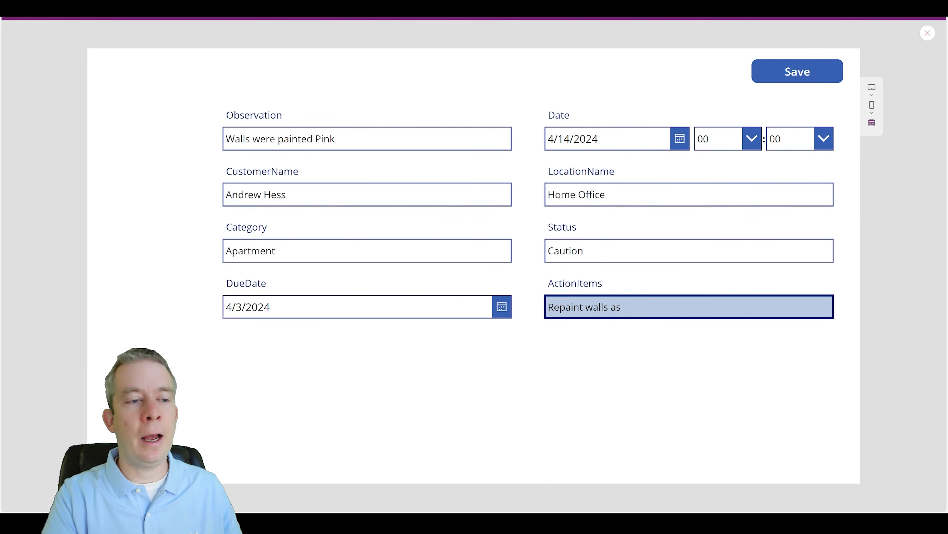
type(" origi")
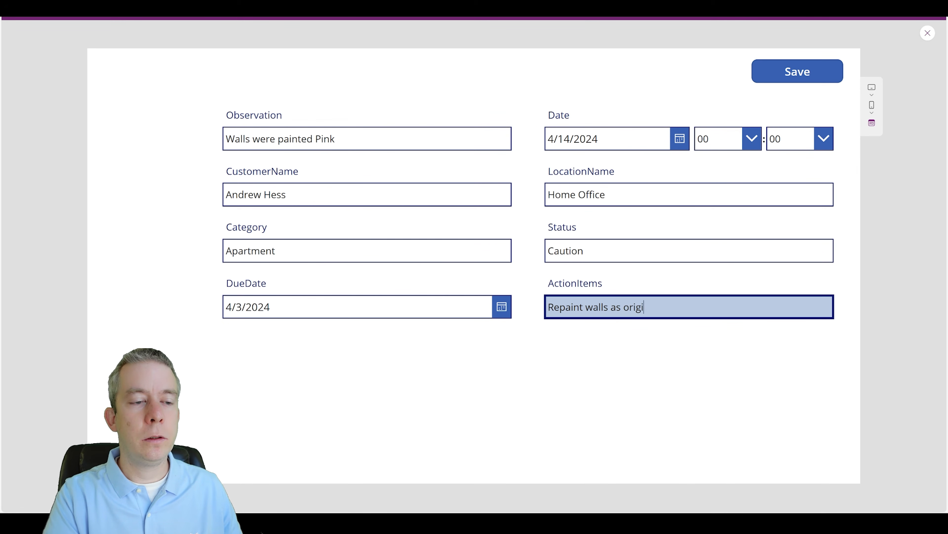
type("nal color")
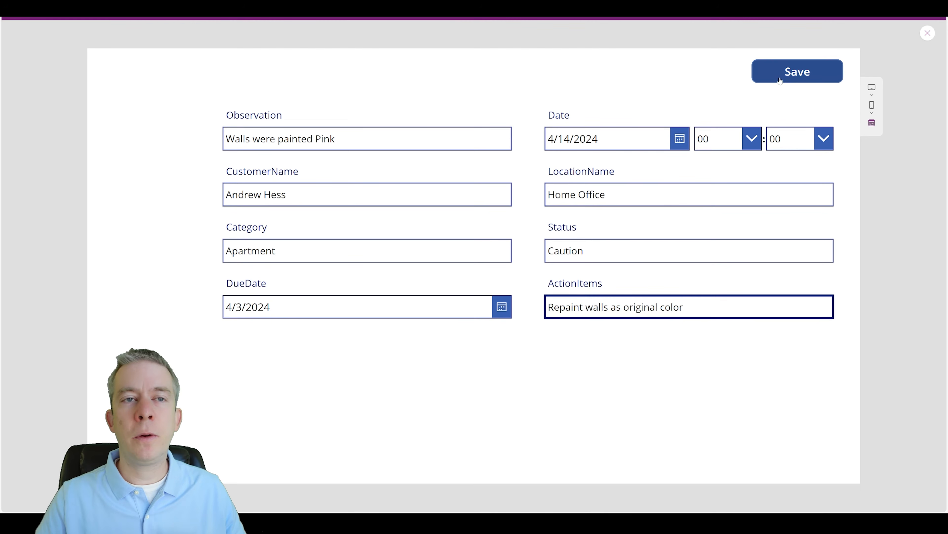
left_click(798, 71)
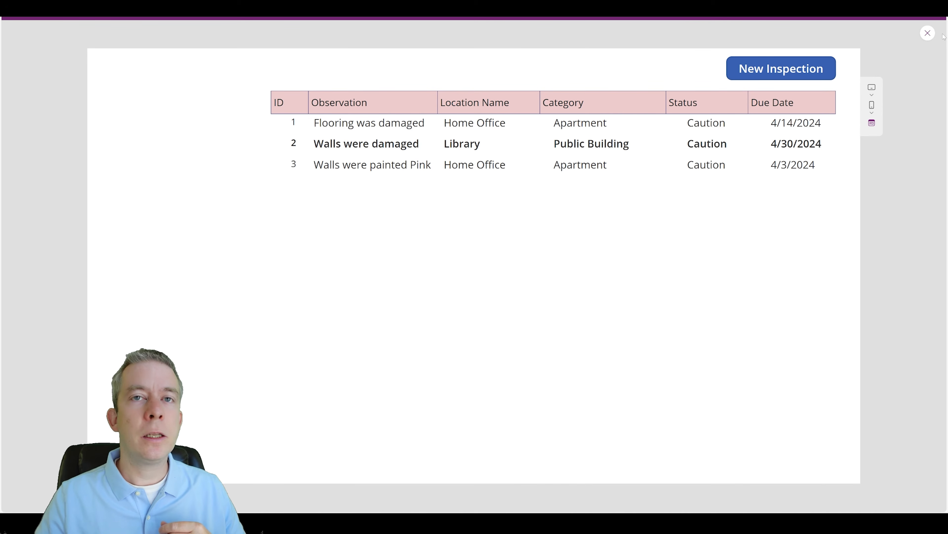
key("Escape")
Step: Move the row ID label to X 0, height 37, and raise Gallery1, trimming it to width 997
left_click(338, 167)
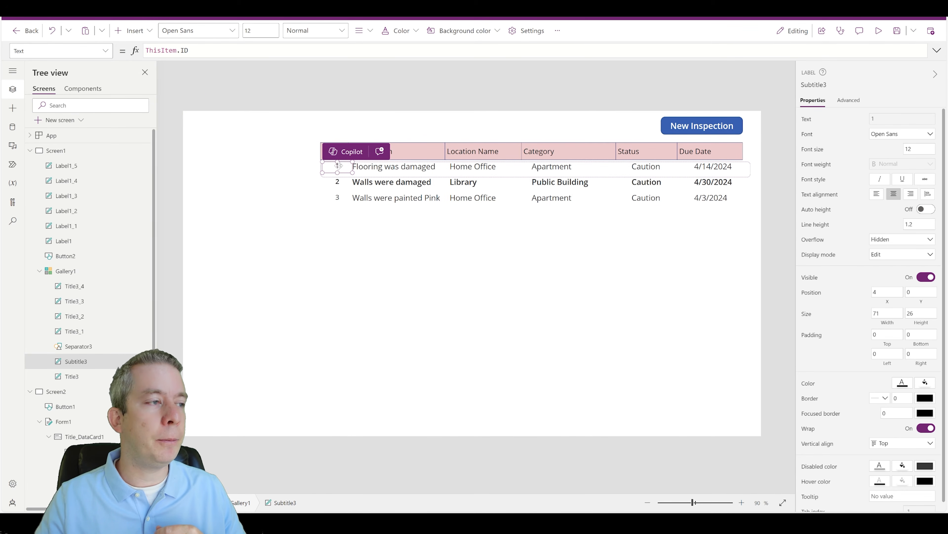
left_click_drag(338, 166, 334, 162)
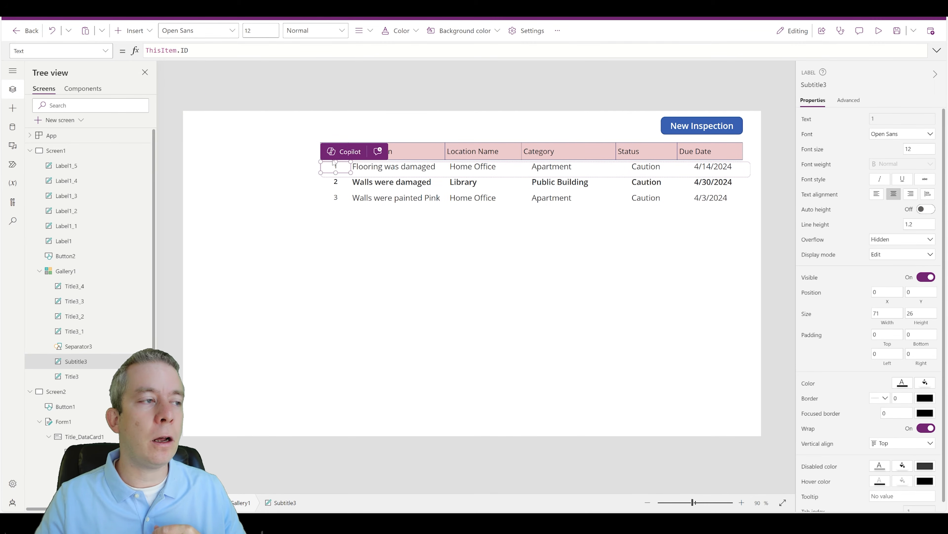
left_click(467, 268)
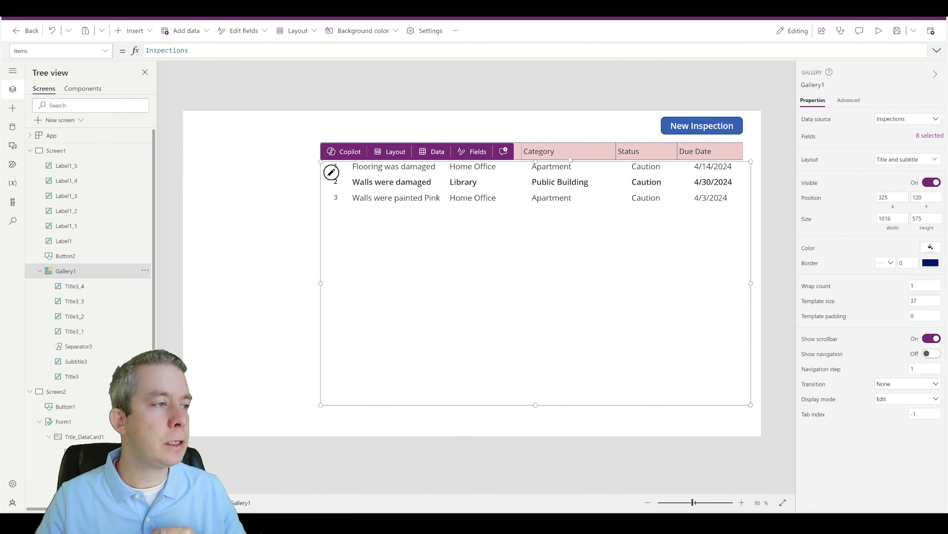
left_click_drag(535, 159, 536, 157)
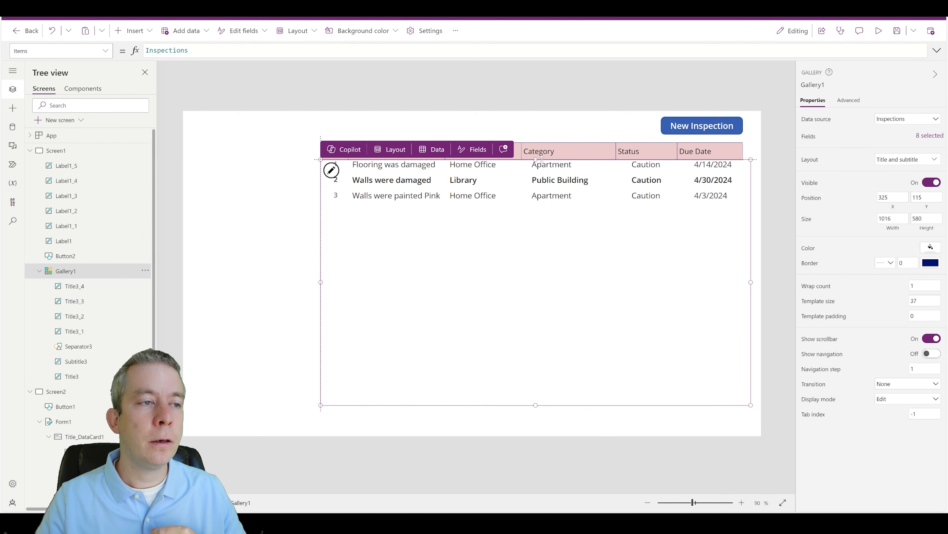
left_click_drag(751, 283, 742, 283)
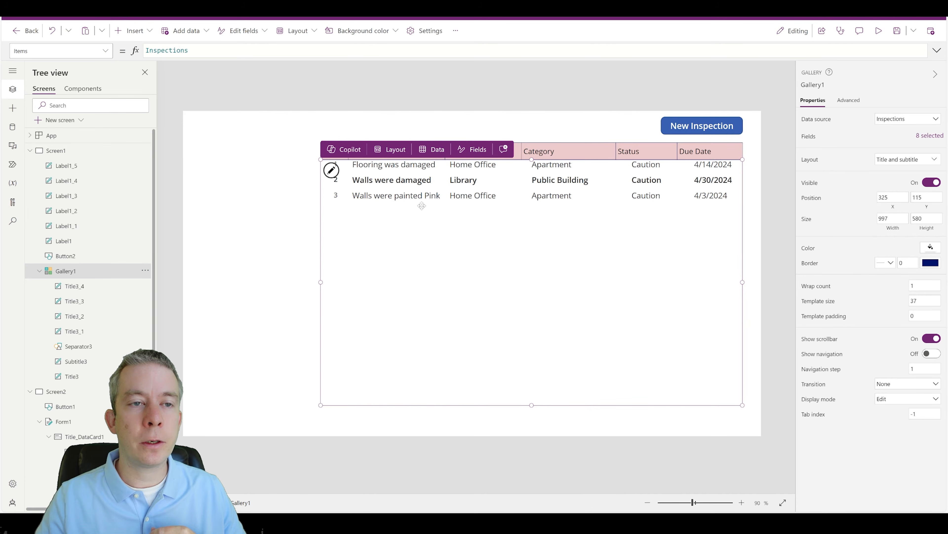
left_click(348, 169)
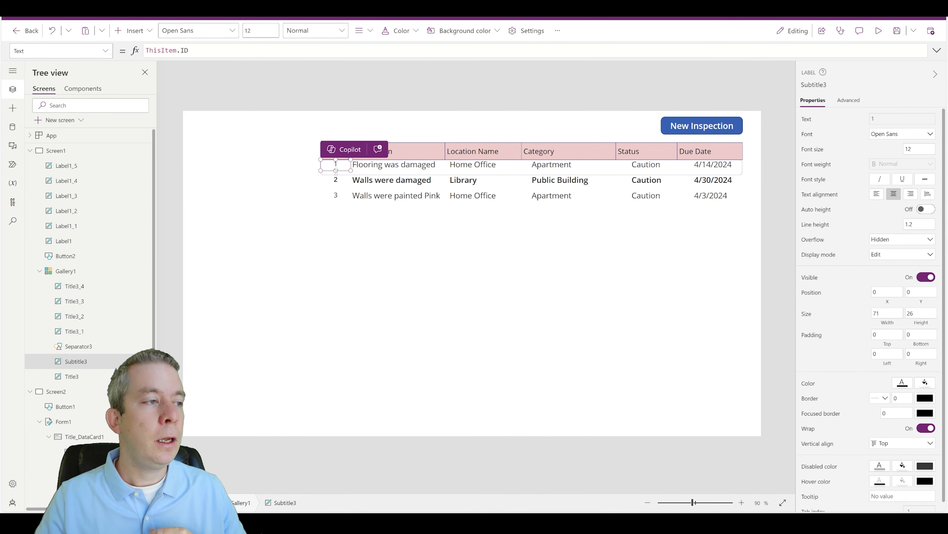
left_click_drag(335, 170, 336, 175)
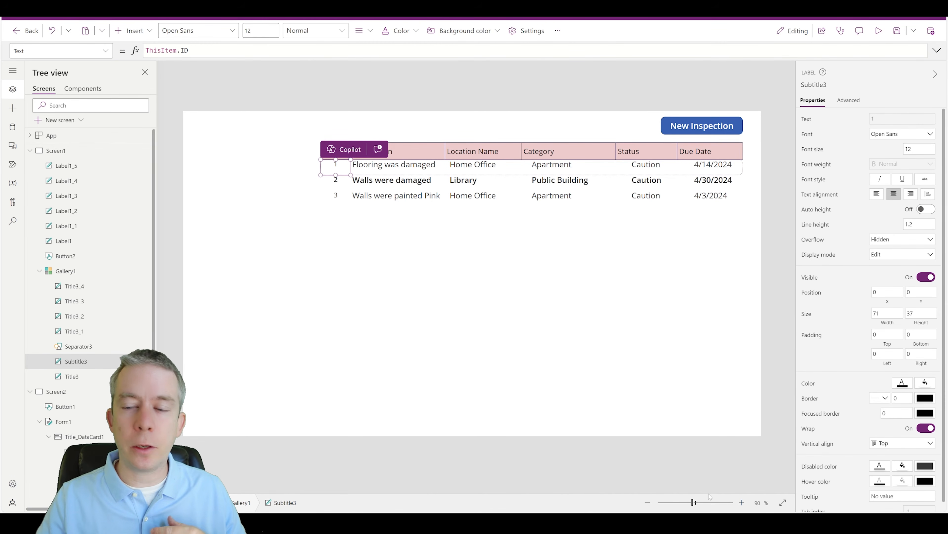
Step: Resize the Observation row label (Title3) to 228×37 to fit under its header
left_click(719, 503)
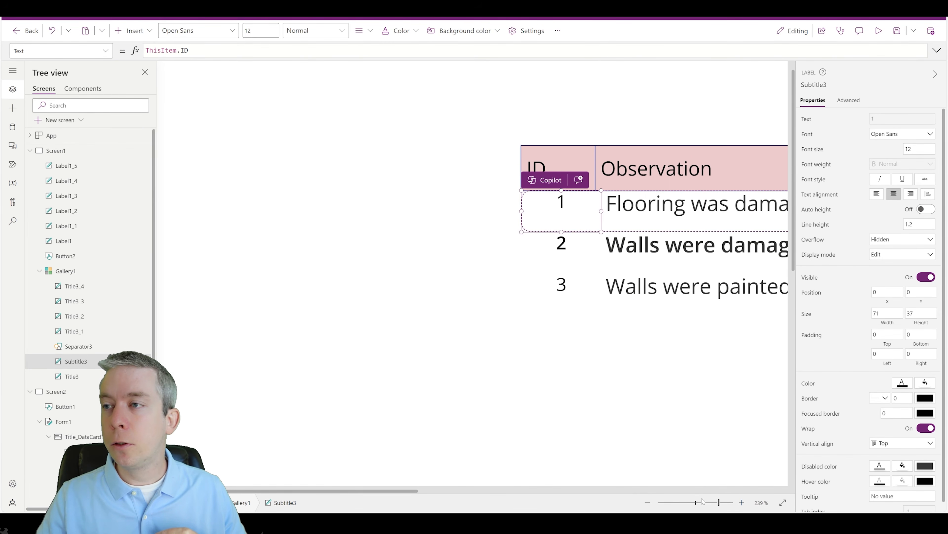
mouse_move(600, 211)
left_mouse_down()
mouse_move(588, 211)
mouse_move(621, 210)
mouse_move(595, 207)
left_mouse_up()
left_click(608, 210)
left_click(587, 210)
left_click(627, 210)
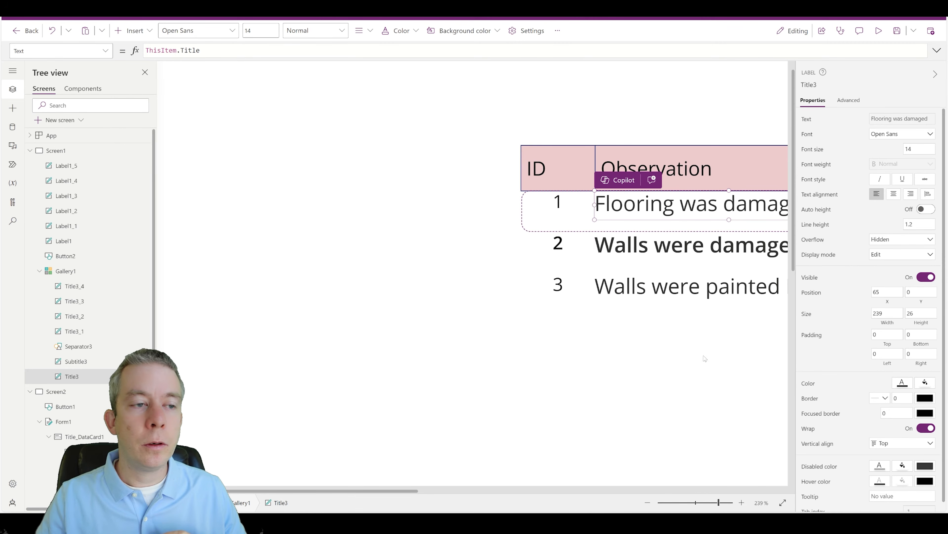
left_click_drag(407, 490, 500, 482)
left_click_drag(501, 220, 501, 231)
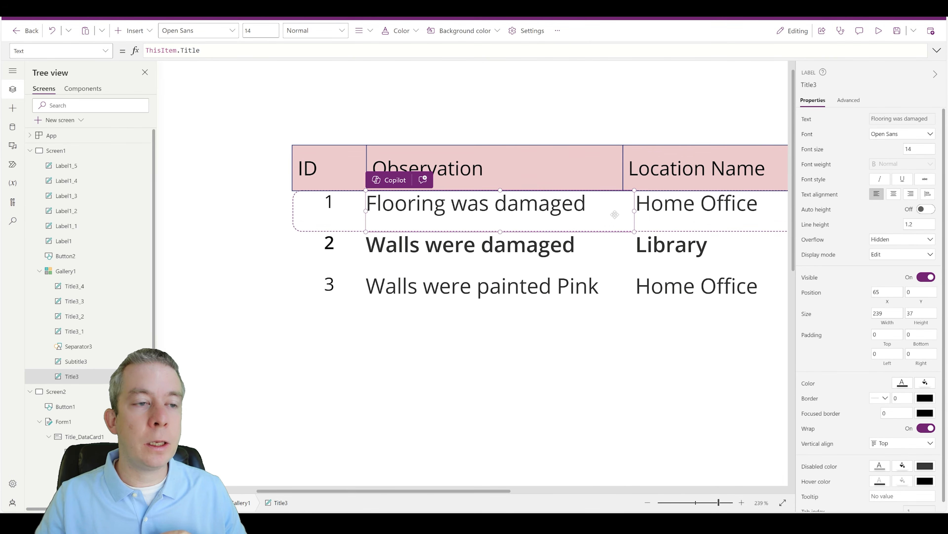
mouse_move(632, 211)
left_mouse_down()
mouse_move(619, 210)
mouse_move(643, 209)
left_mouse_up()
Step: Reposition the location label (Title3_1) under Location Name and centre its text
left_click(644, 209)
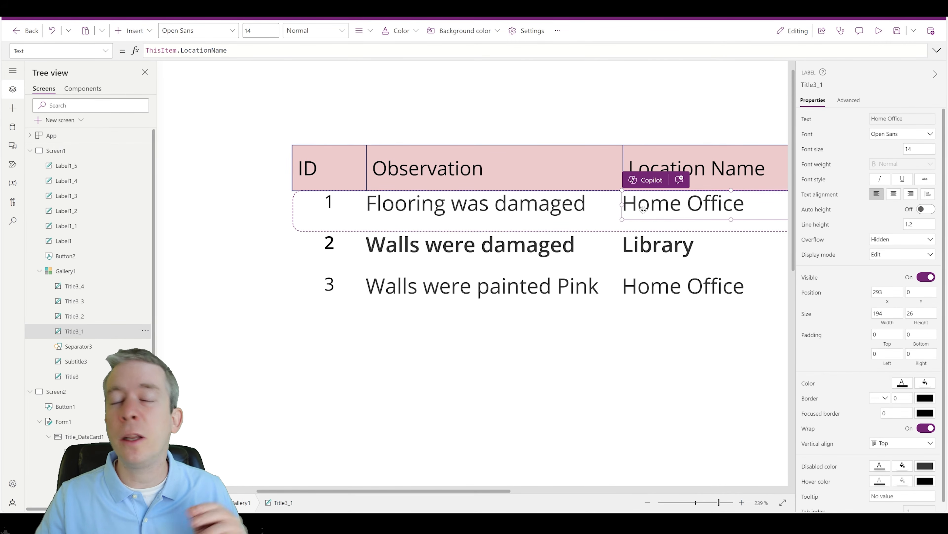
left_click_drag(508, 490, 553, 487)
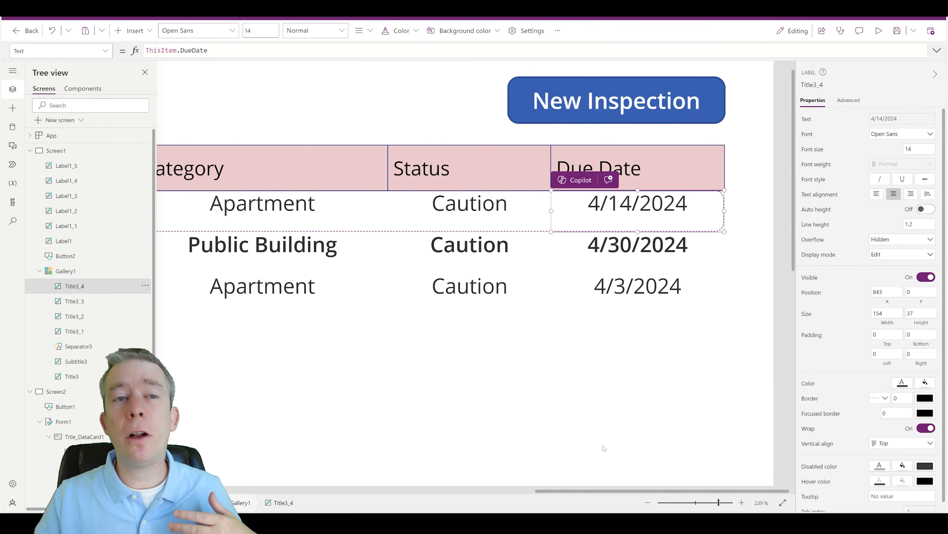
left_click(713, 503)
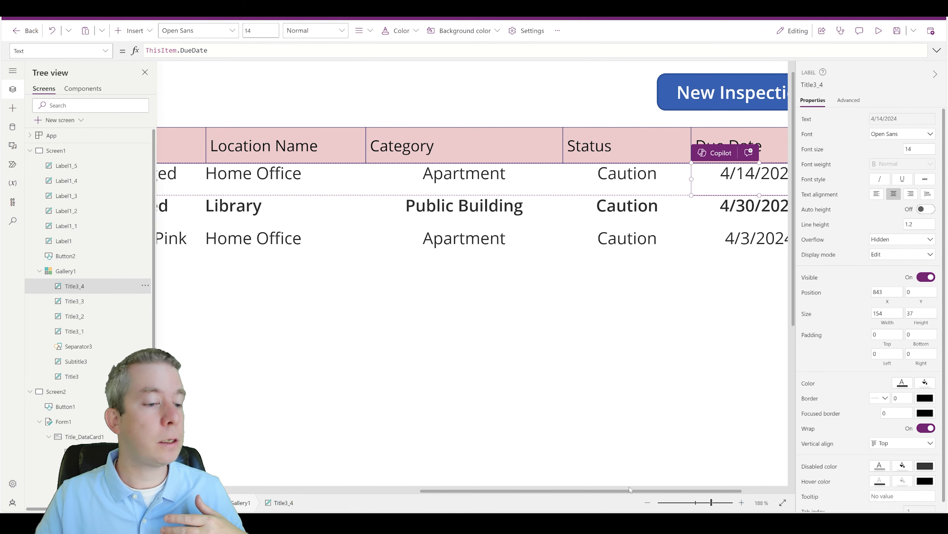
left_click_drag(630, 490, 551, 490)
left_click(397, 171)
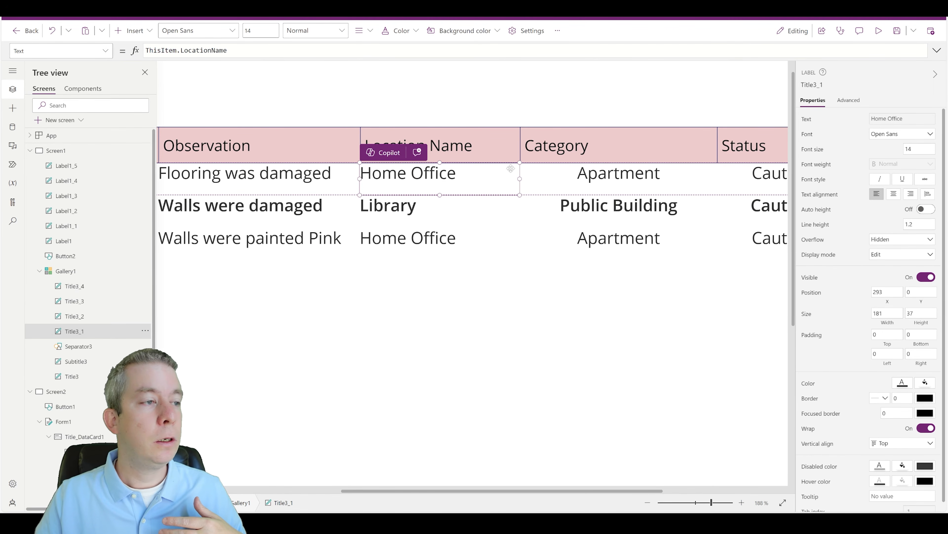
left_click(894, 195)
left_click(232, 182)
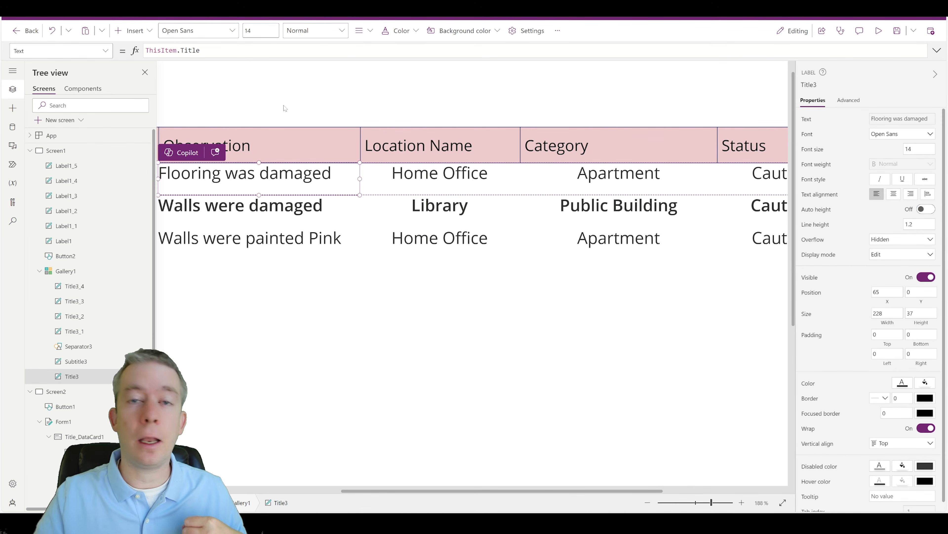
left_click_drag(518, 493, 401, 493)
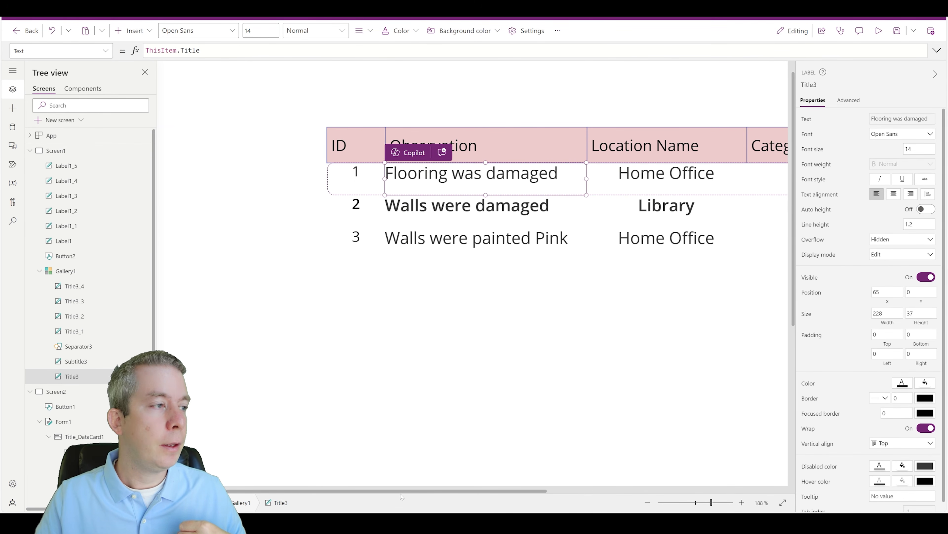
left_click(702, 504)
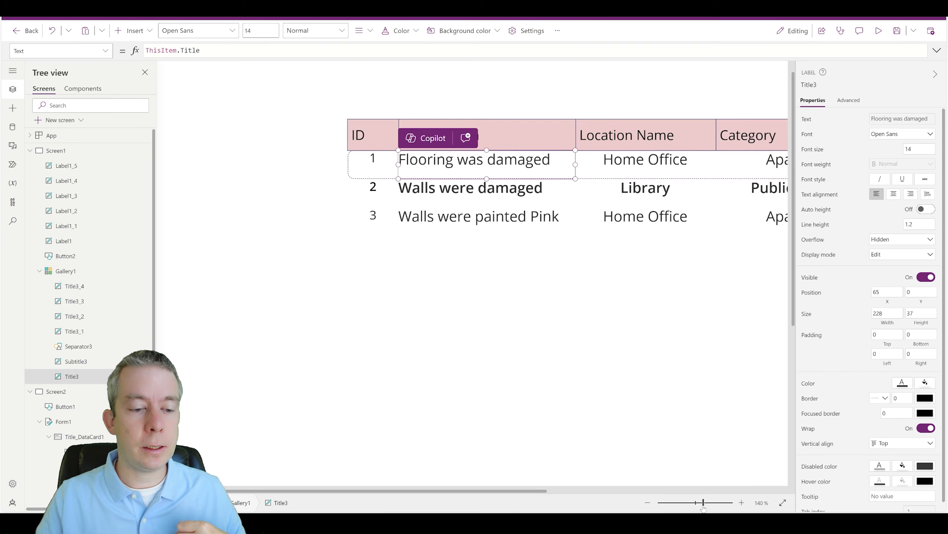
left_click_drag(561, 491, 673, 485)
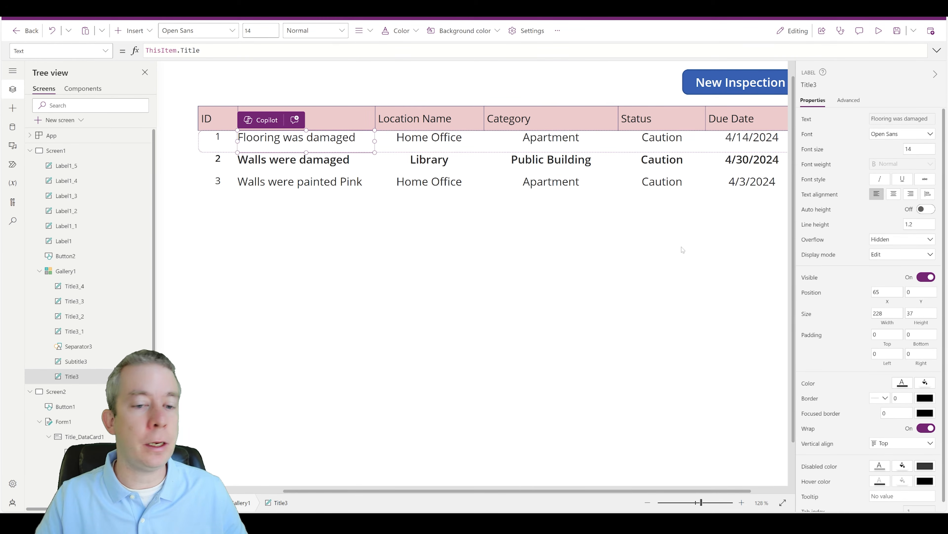
Step: Set the Observation label's vertical alignment to Middle
scroll(896, 411, "down", 1)
left_click(904, 434)
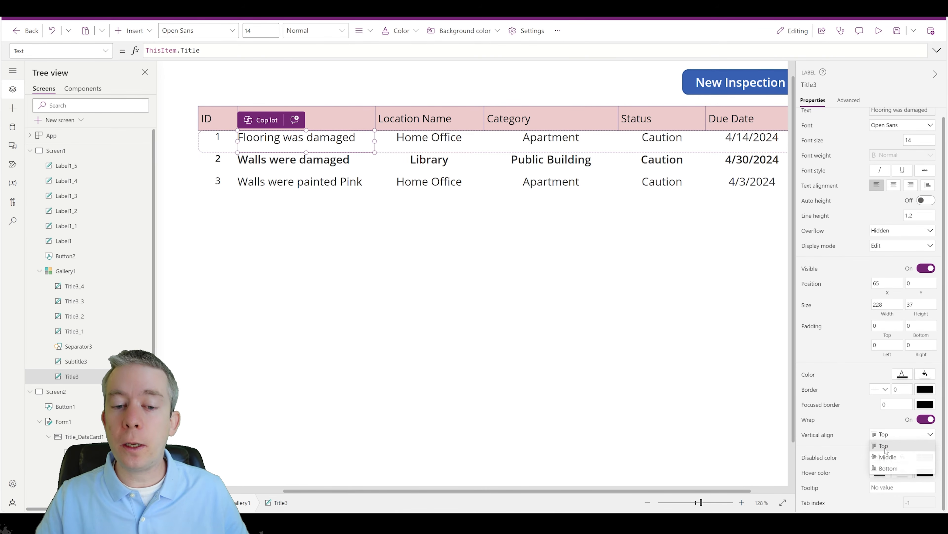
left_click(886, 457)
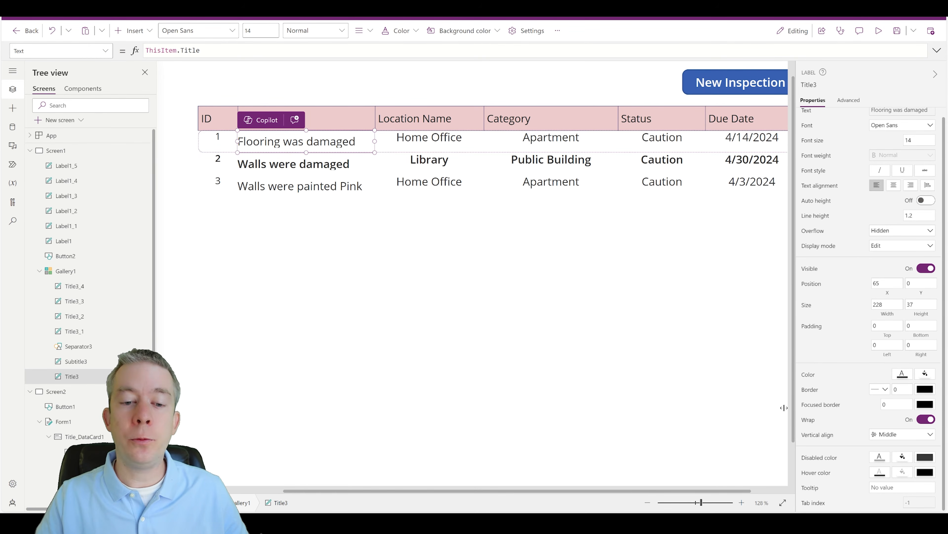
Step: Set the Location Name, Category, Status and Due Date row labels to vertical align Middle
left_click(416, 145)
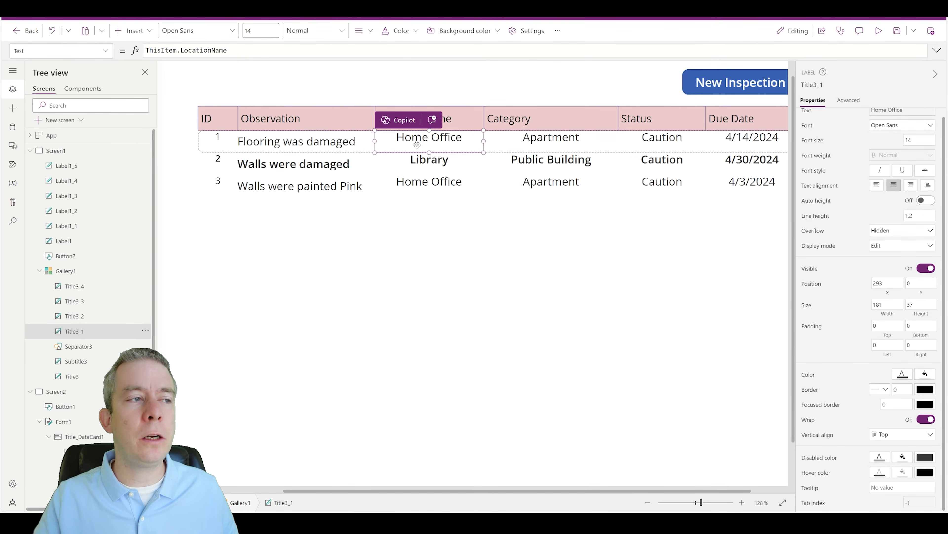
left_click(569, 147, "shift")
left_click(663, 146, "shift")
left_click(749, 141, "shift")
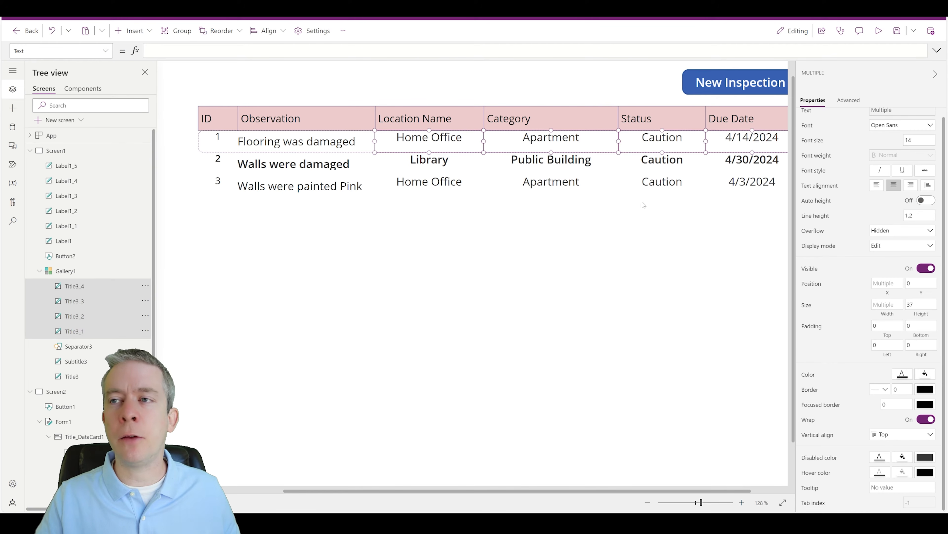
left_click(884, 436)
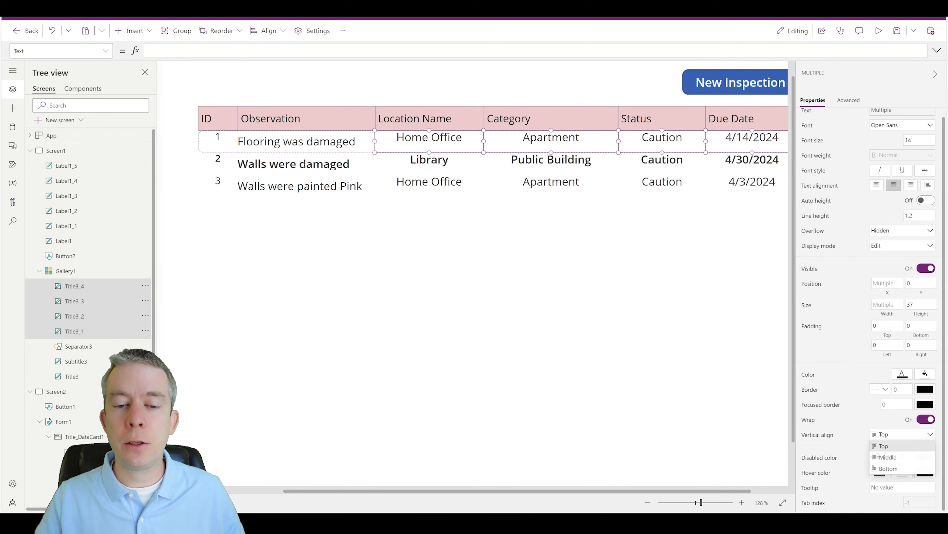
left_click(883, 457)
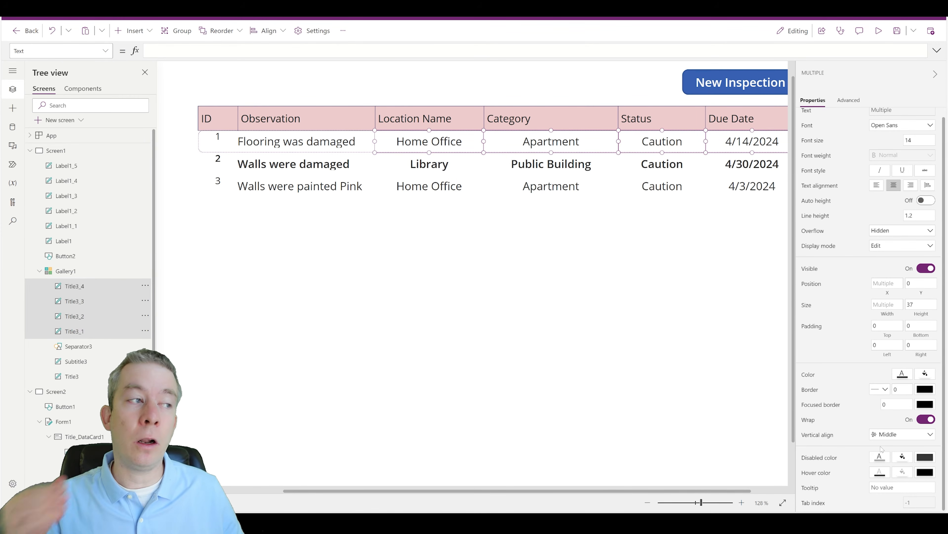
left_click(323, 147)
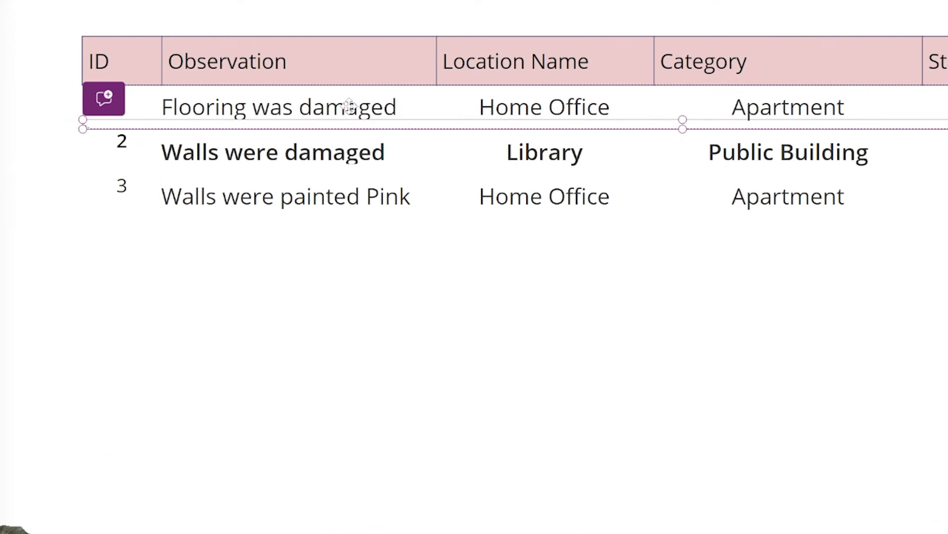
left_click(330, 135)
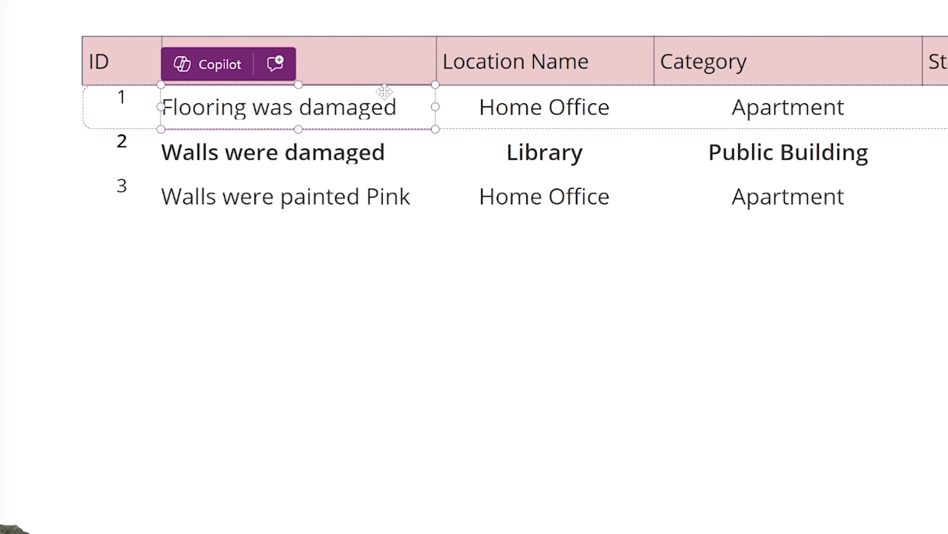
left_click(462, 117)
left_click(309, 120)
left_click(93, 125)
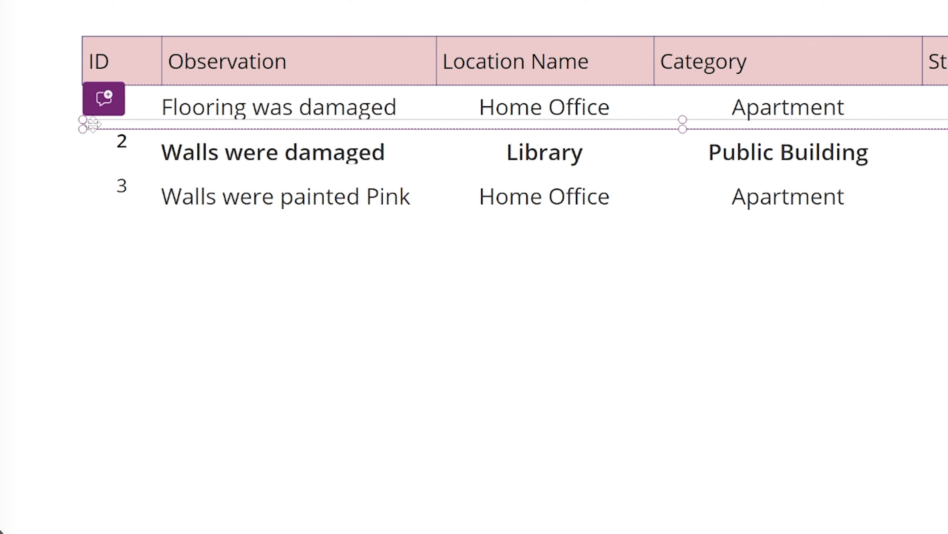
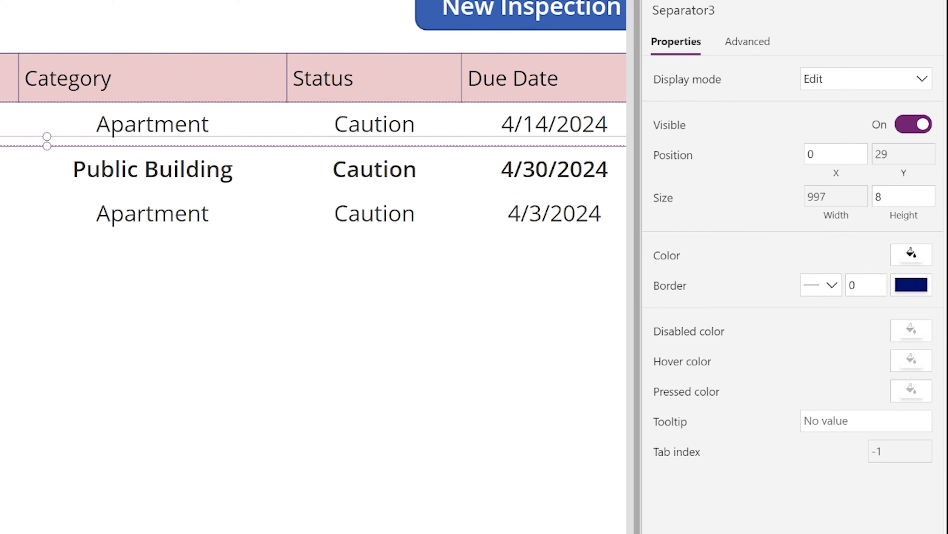
Step: Make Separator3 a 1 px thick dark red line between gallery rows
left_click(888, 196)
type("1")
left_click(901, 261)
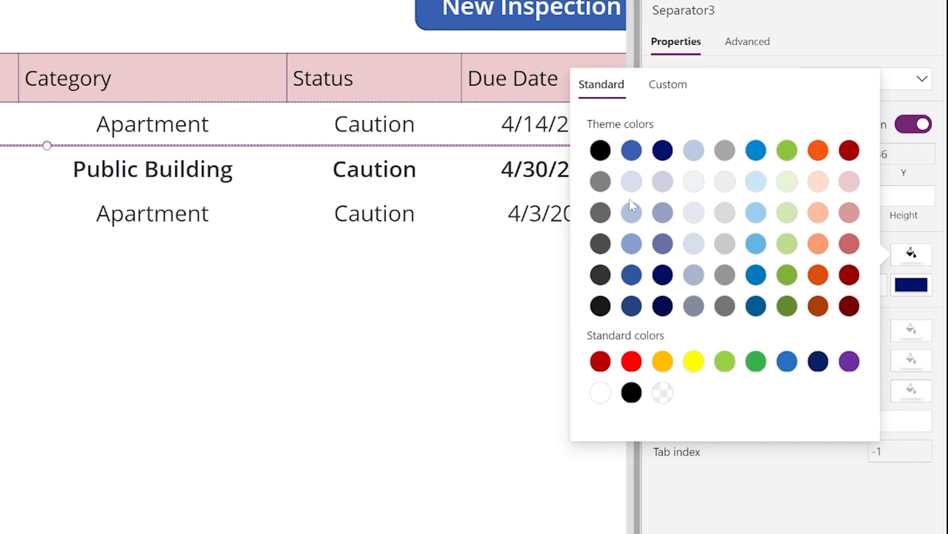
left_click(849, 274)
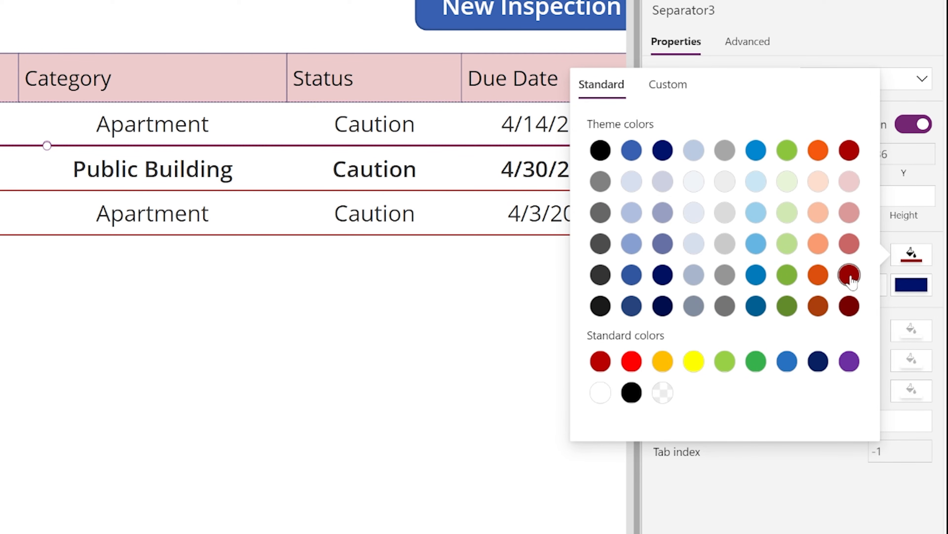
left_click(299, 30)
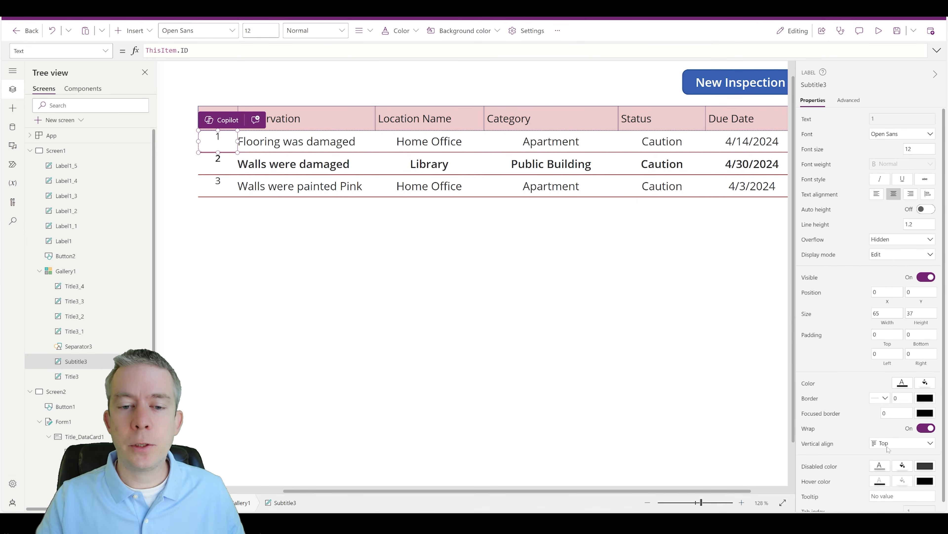
Step: Vertically centre the gallery's ID label (Middle) and preview the app
left_click(886, 444)
left_click(886, 466)
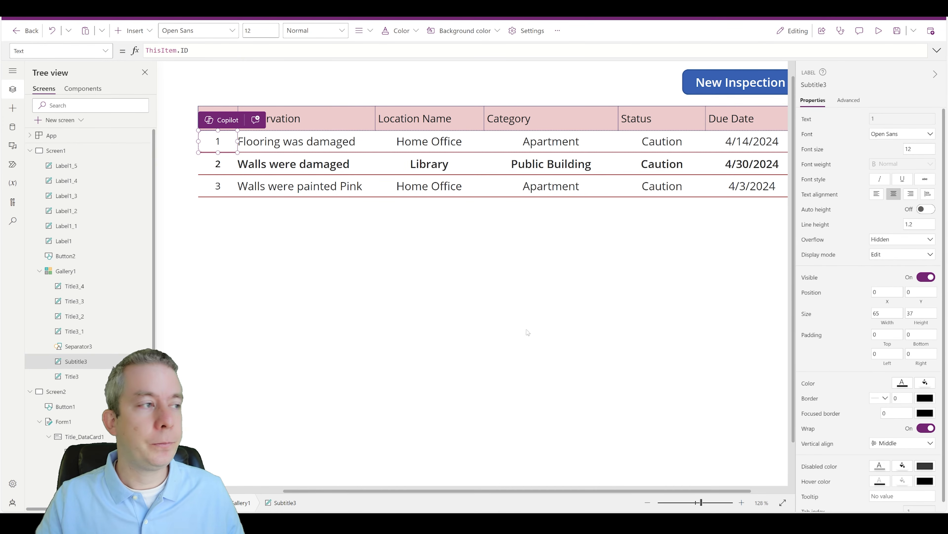
left_click(878, 32)
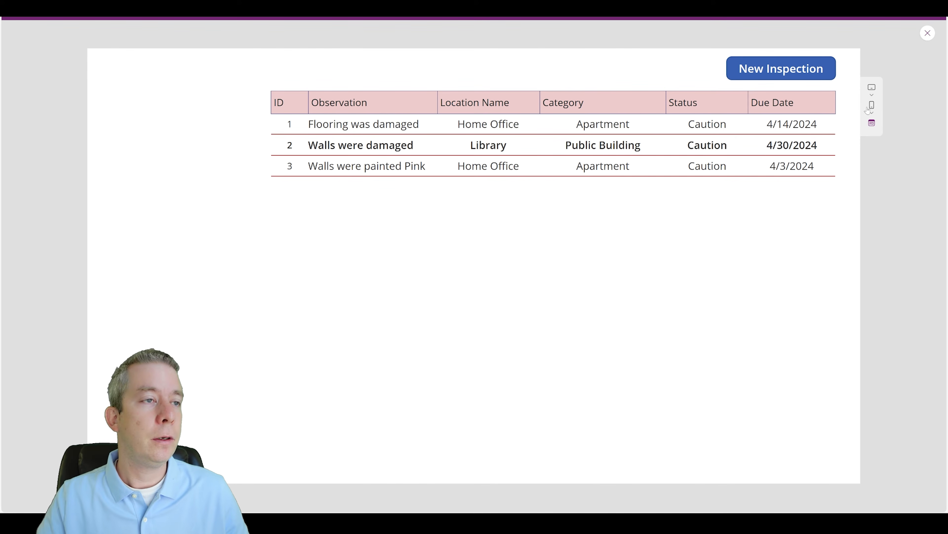
left_click(927, 33)
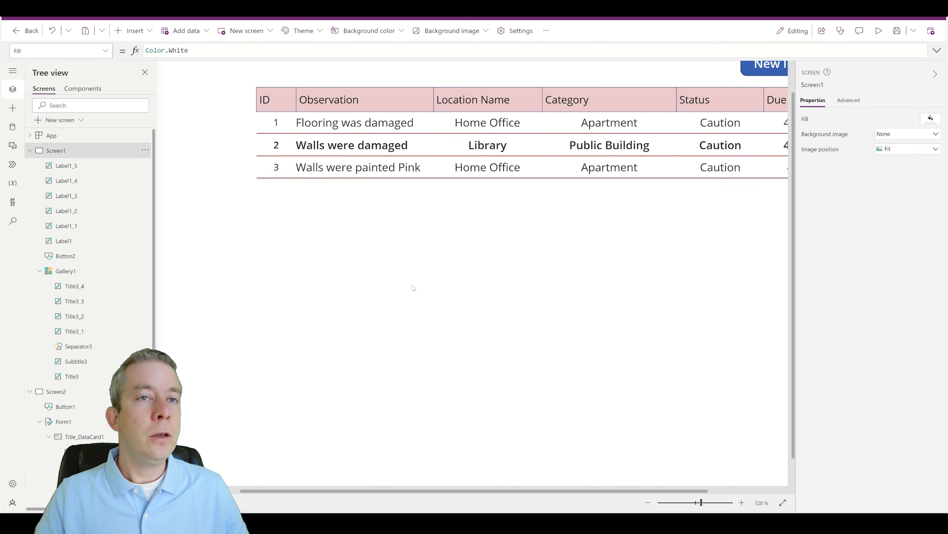
Step: Zoom out the canvas and collapse Screen1 and Screen2 in the Tree view
left_click(696, 503)
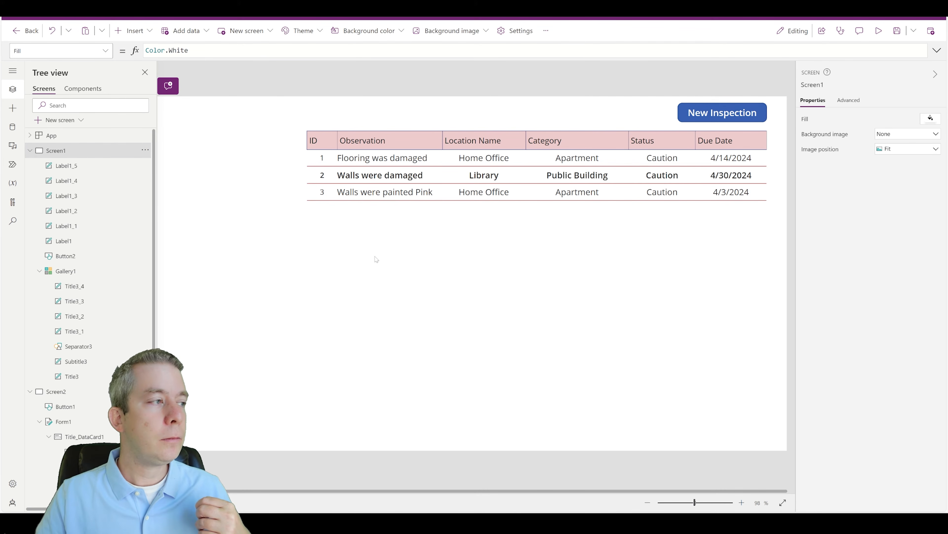
left_click(28, 392)
left_click(30, 150)
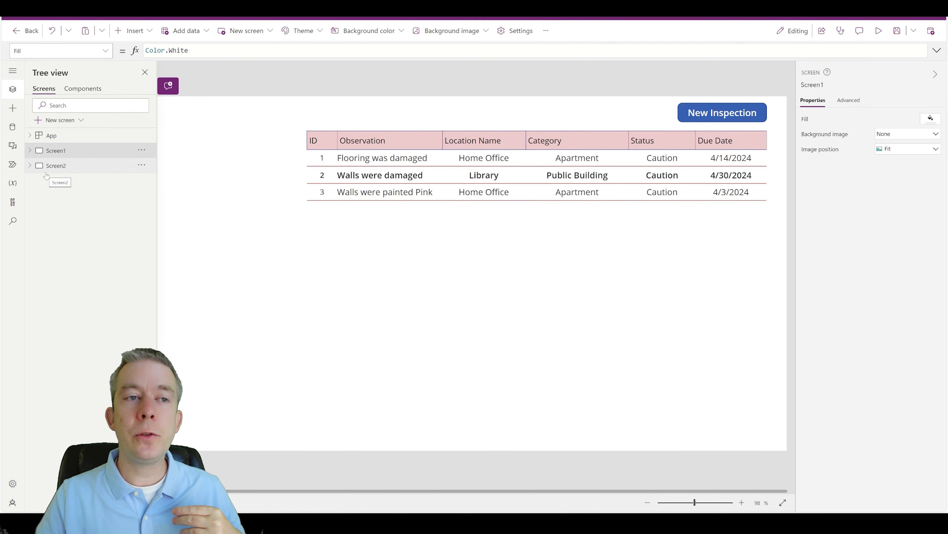
Step: Add a new blank screen, Screen3
left_click(30, 166)
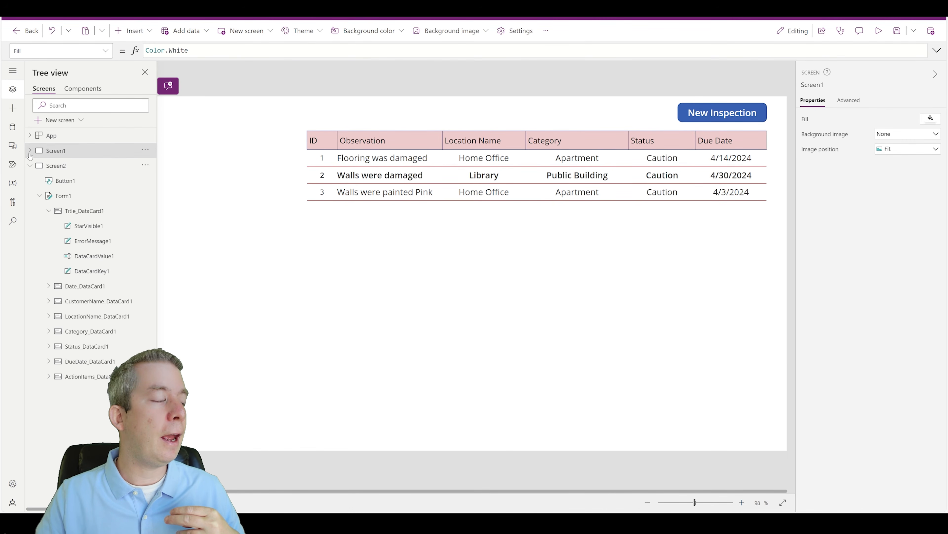
left_click(30, 166)
left_click(60, 120)
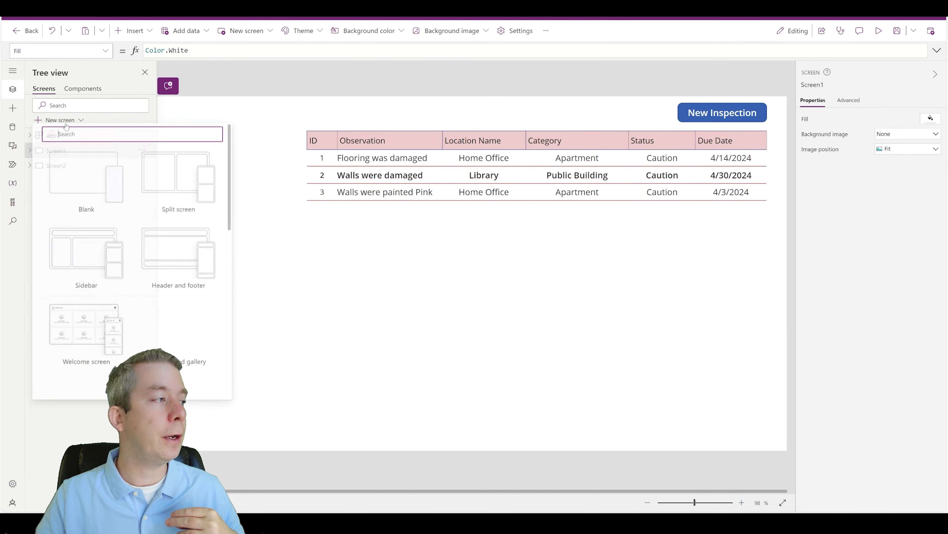
left_click(86, 185)
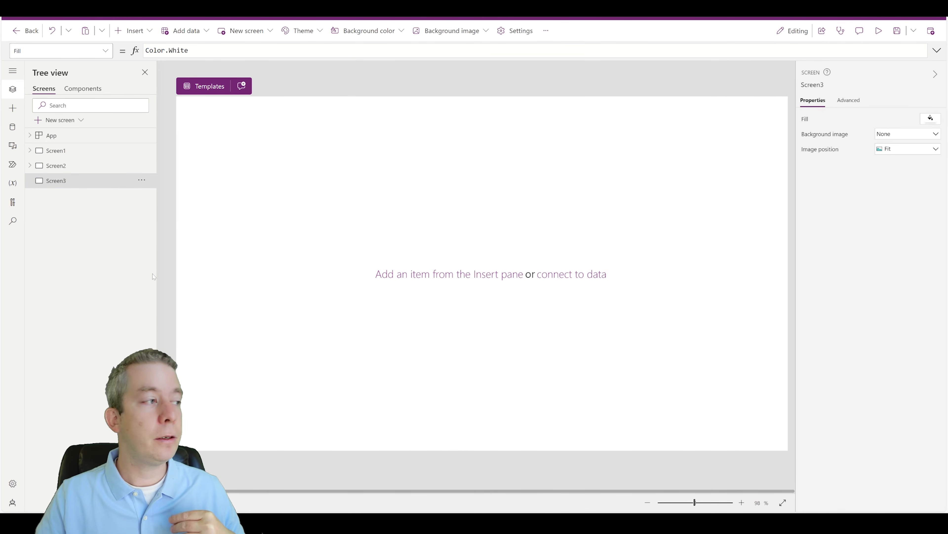
Step: Insert an Edit form on Screen3, move it right and down, and enlarge it
left_click(132, 31)
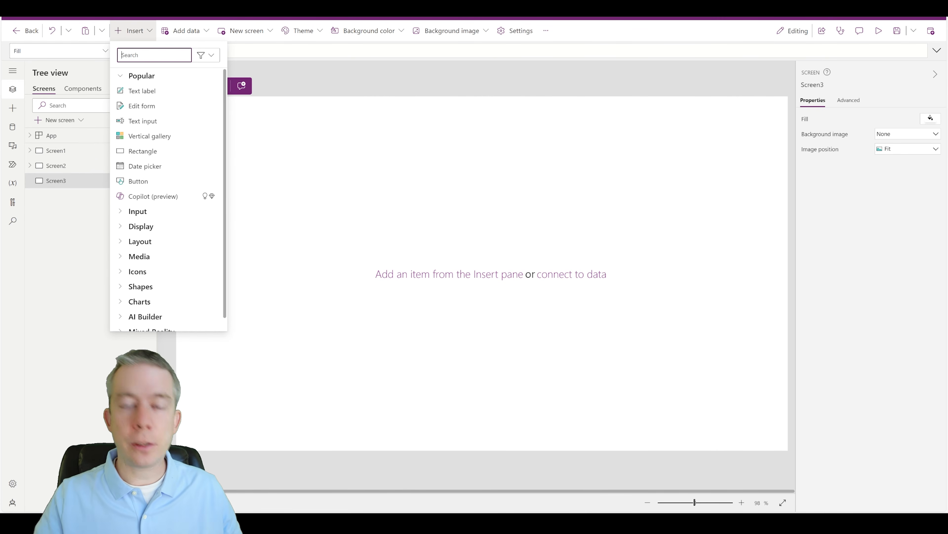
type("form")
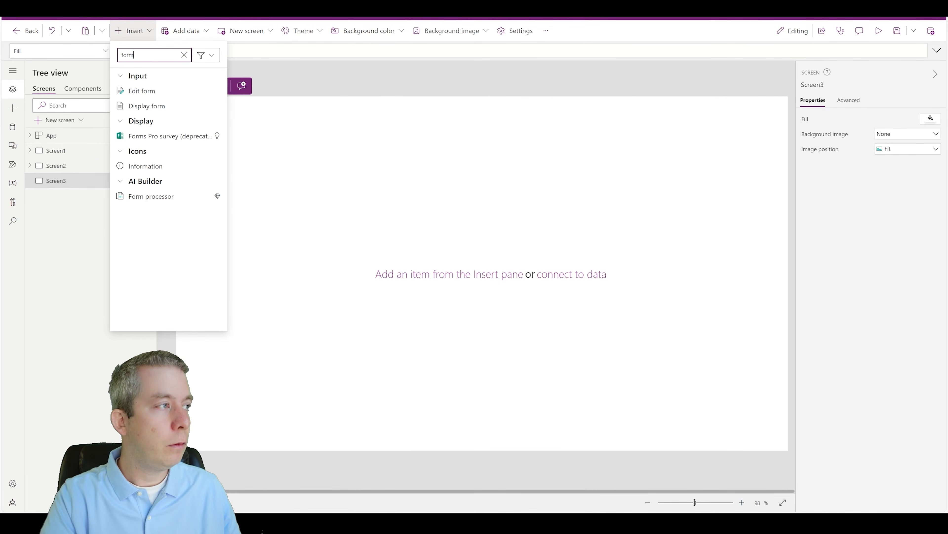
left_click(142, 91)
left_click_drag(420, 118, 603, 139)
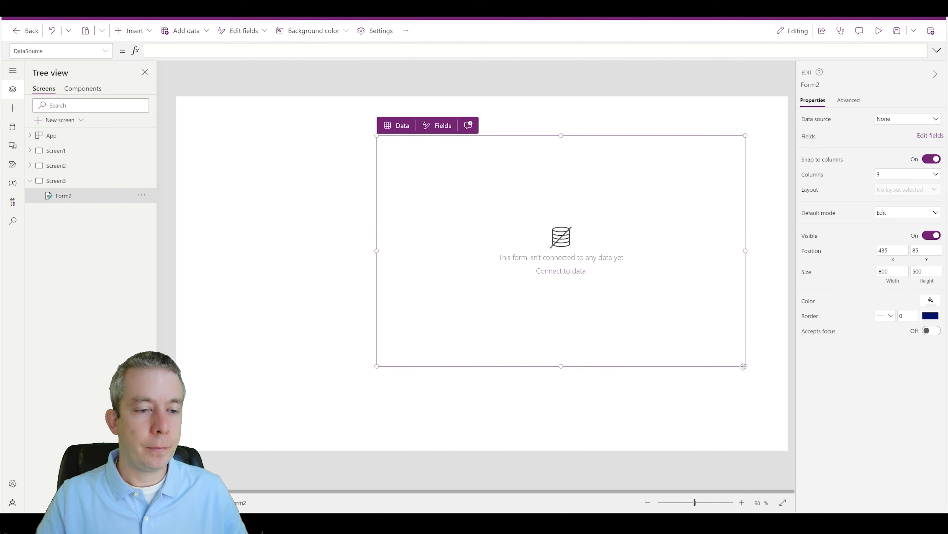
left_click_drag(745, 366, 769, 415)
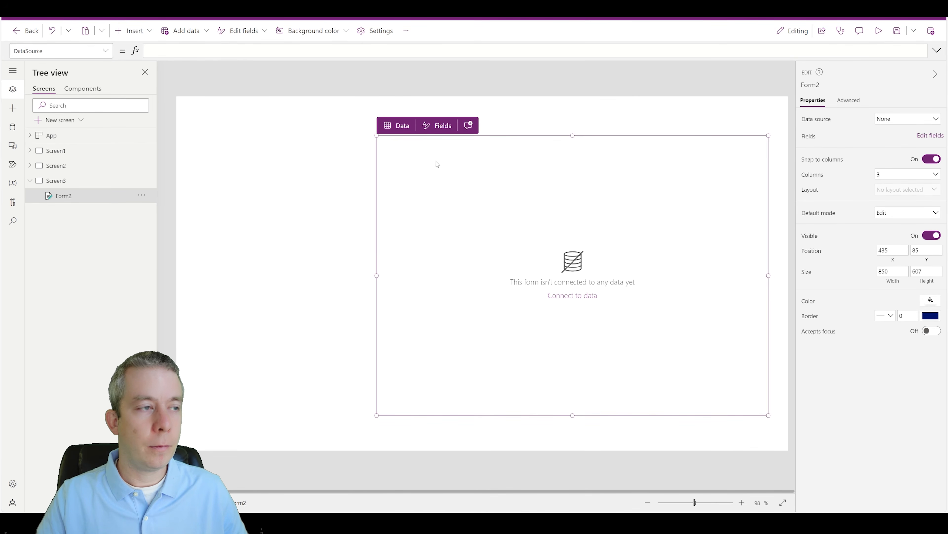
Step: Connect Form2 to the CustomerTenant list and widen it to the left
left_click(396, 126)
mouse_move(409, 257)
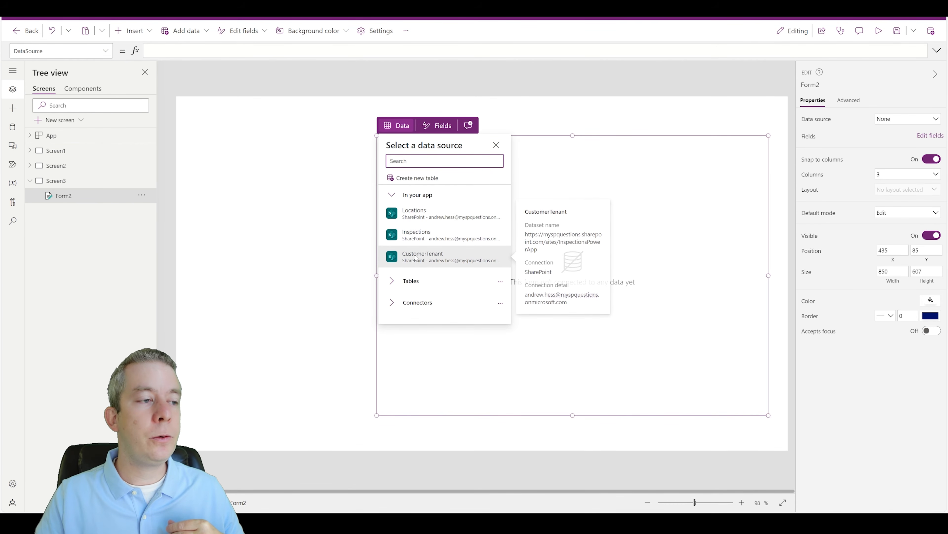
left_click(418, 258)
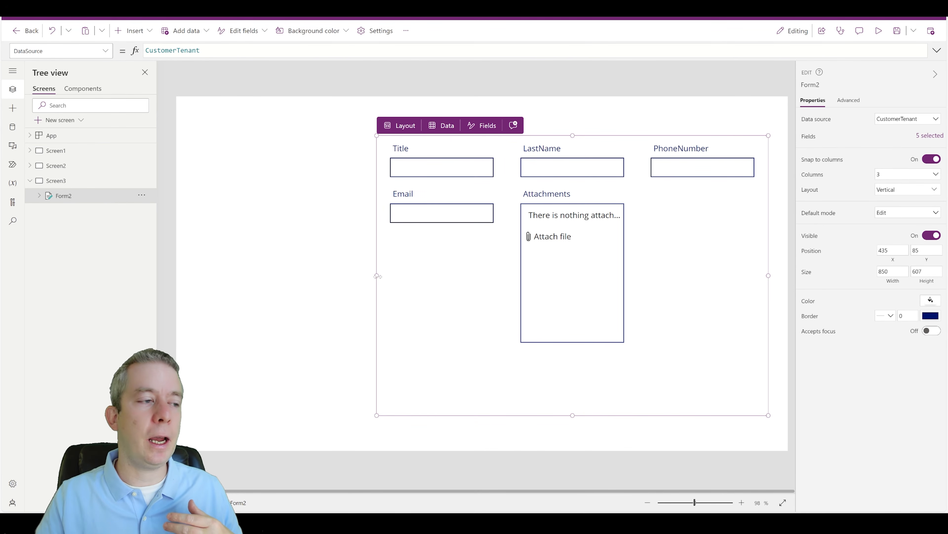
left_click_drag(377, 275, 259, 275)
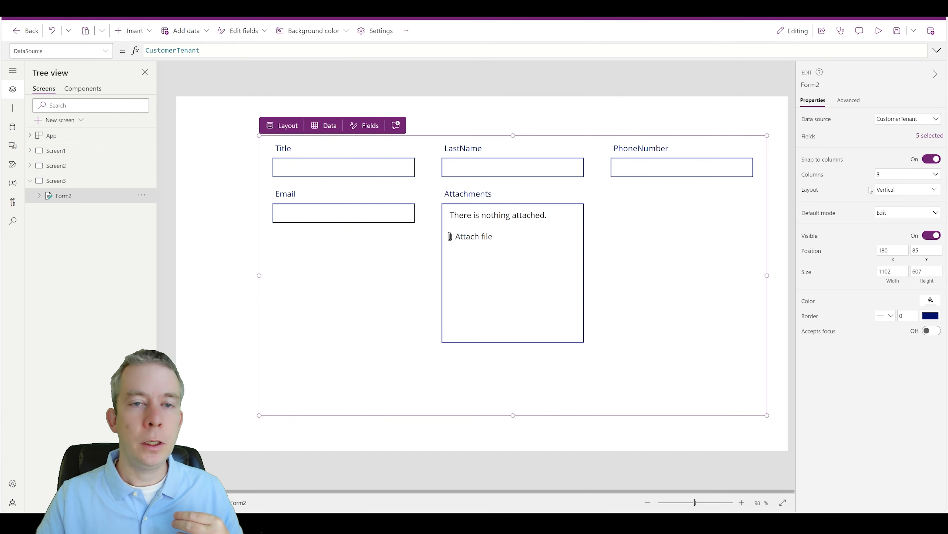
Step: Delete the Attachments card and lay the form out in a single column
left_click(890, 175)
left_click(881, 200)
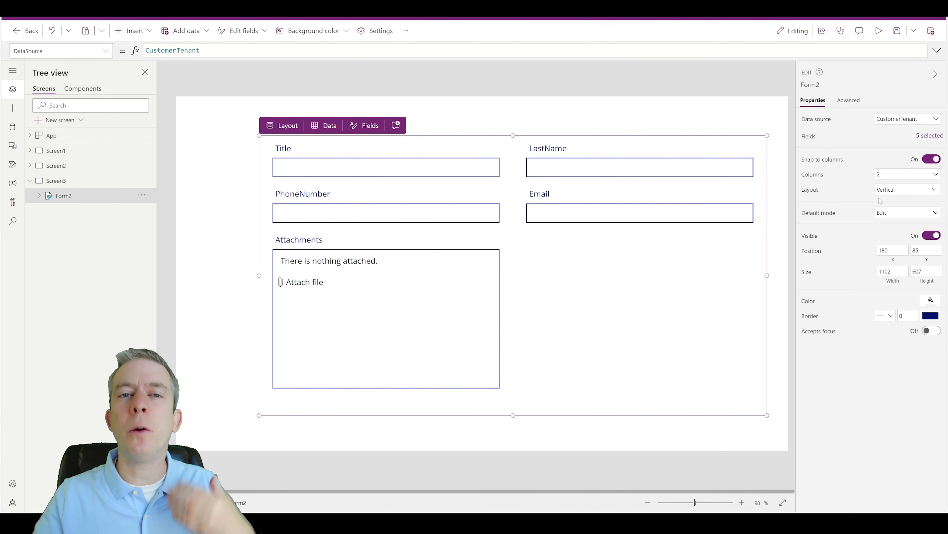
left_click(400, 302)
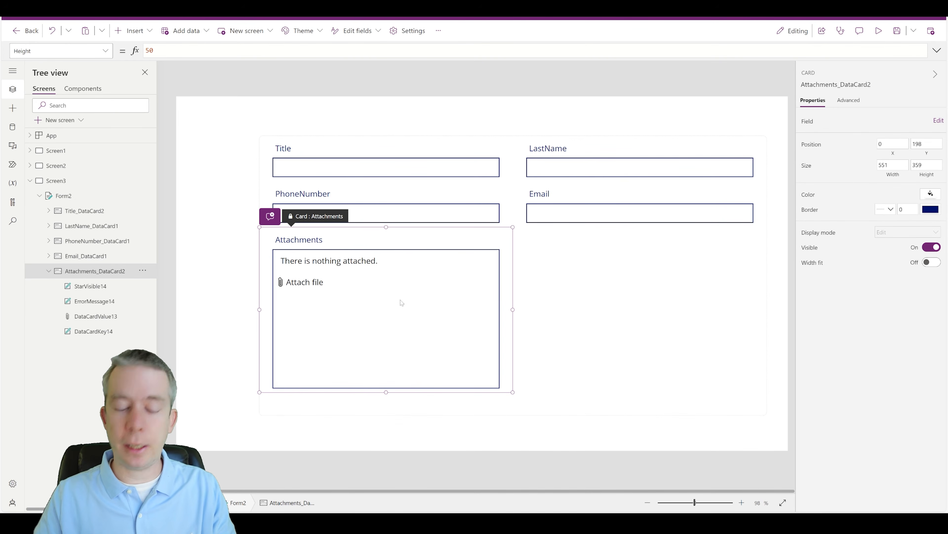
key("Delete")
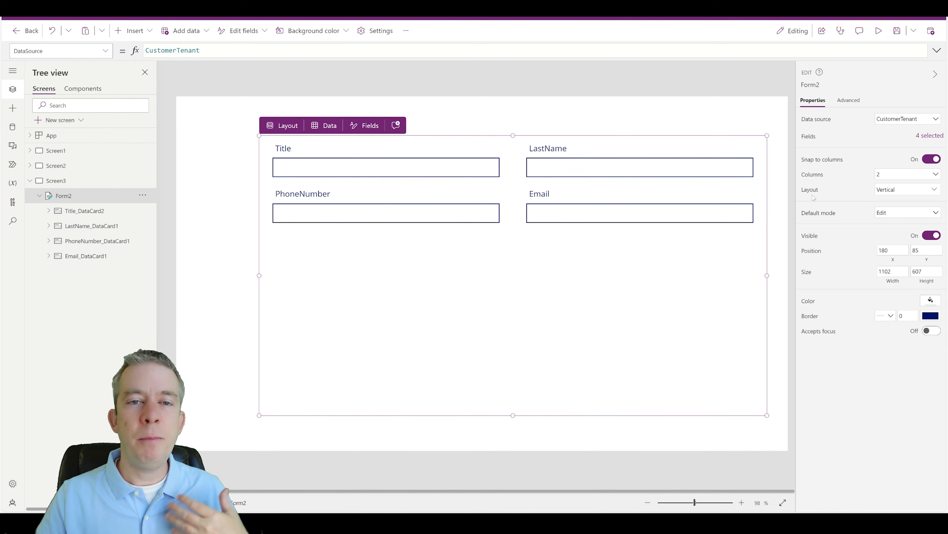
left_click(896, 176)
left_click(882, 189)
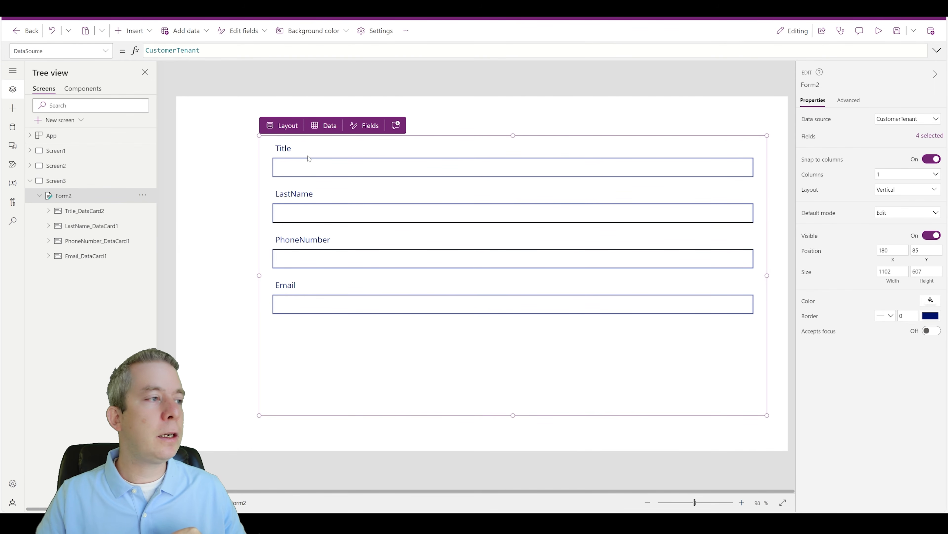
Step: Unlock the Title card and change its label text to "First Name"
left_click(292, 149)
left_click(292, 148)
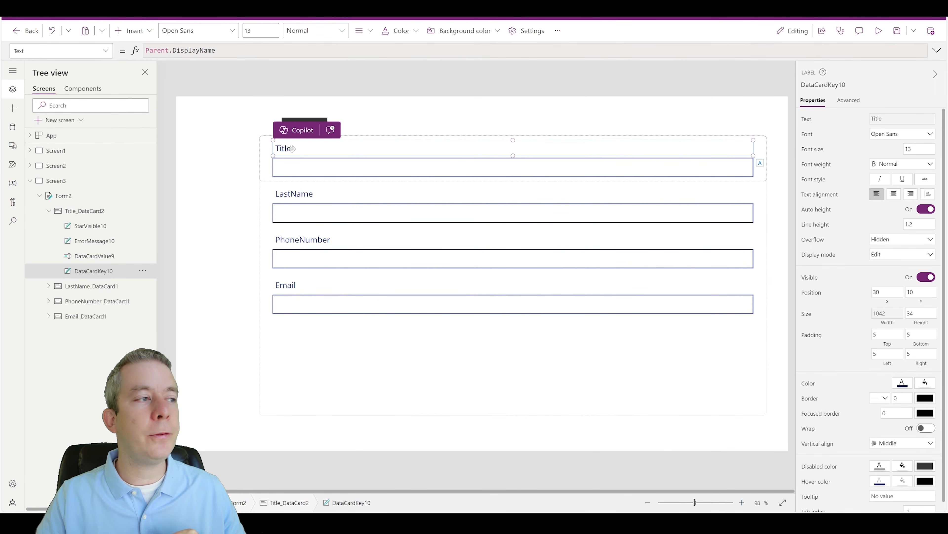
left_click(847, 101)
left_click(825, 120)
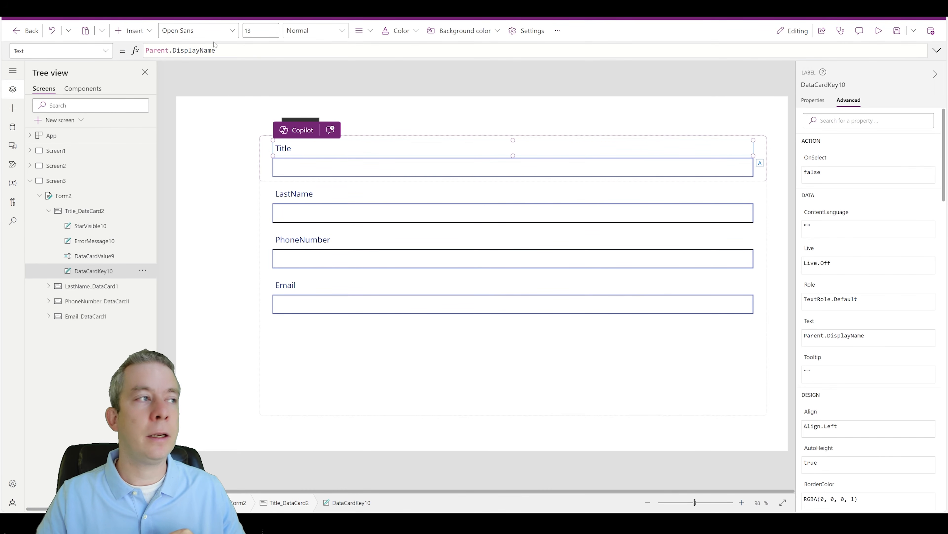
left_click(217, 51)
key("ctrl+a")
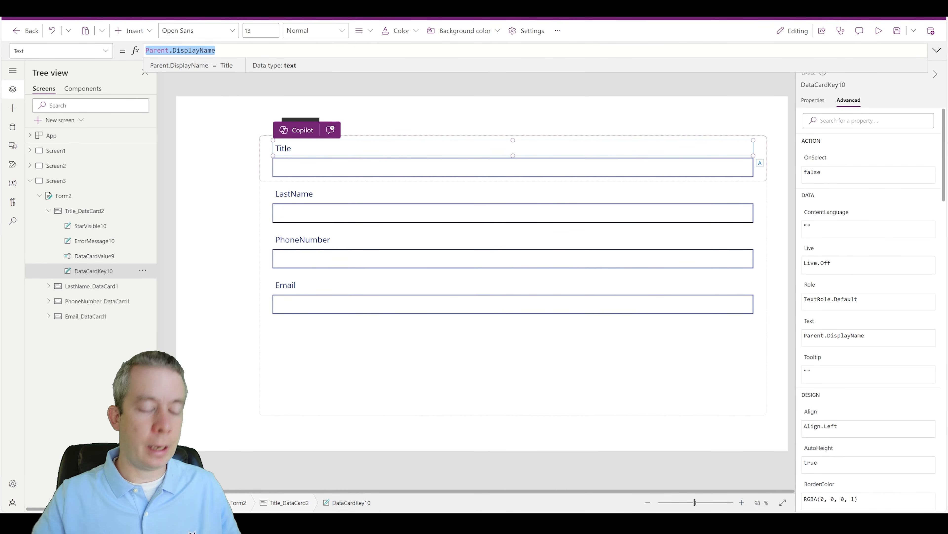
type("\"First Name")
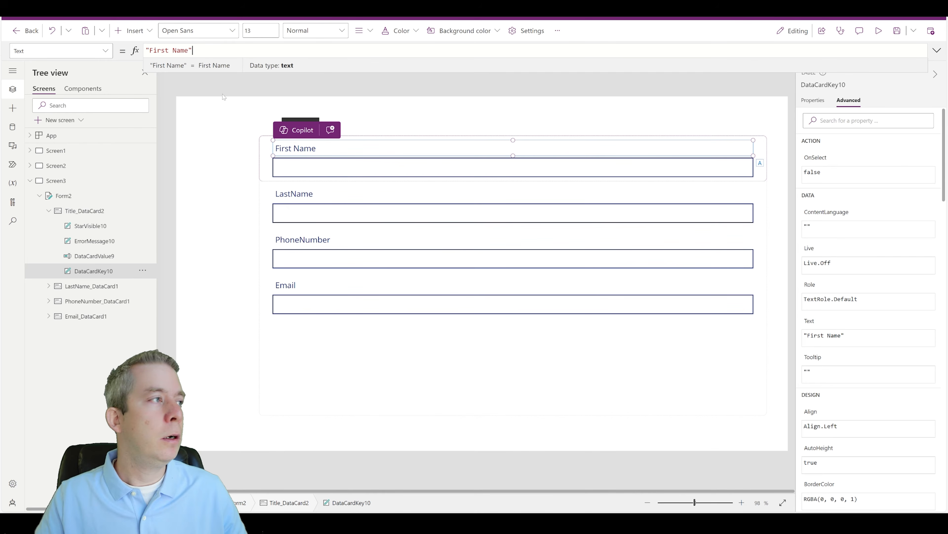
left_click(141, 33)
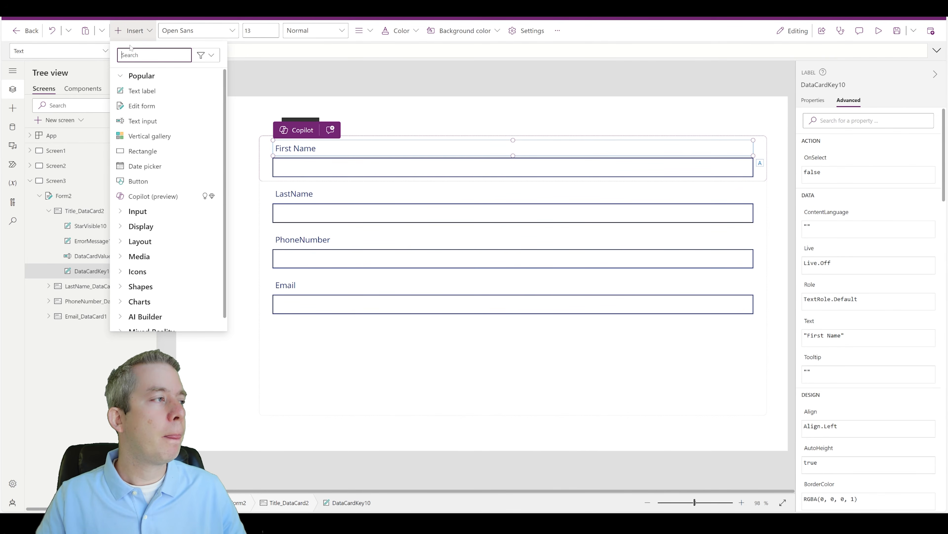
Step: Place a new button at Screen3's top right, replacing a misplaced first attempt
type("button")
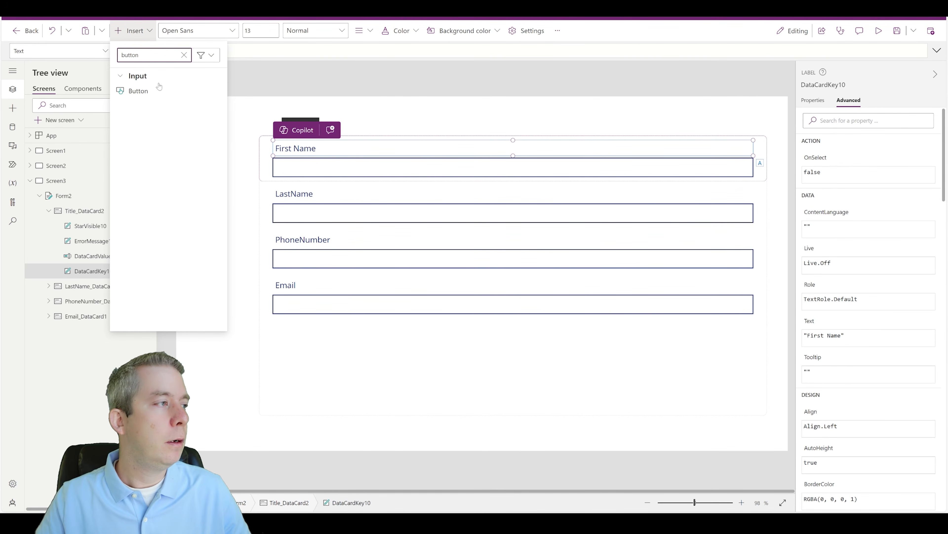
left_click(160, 91)
left_click_drag(586, 126, 689, 136)
key("Delete")
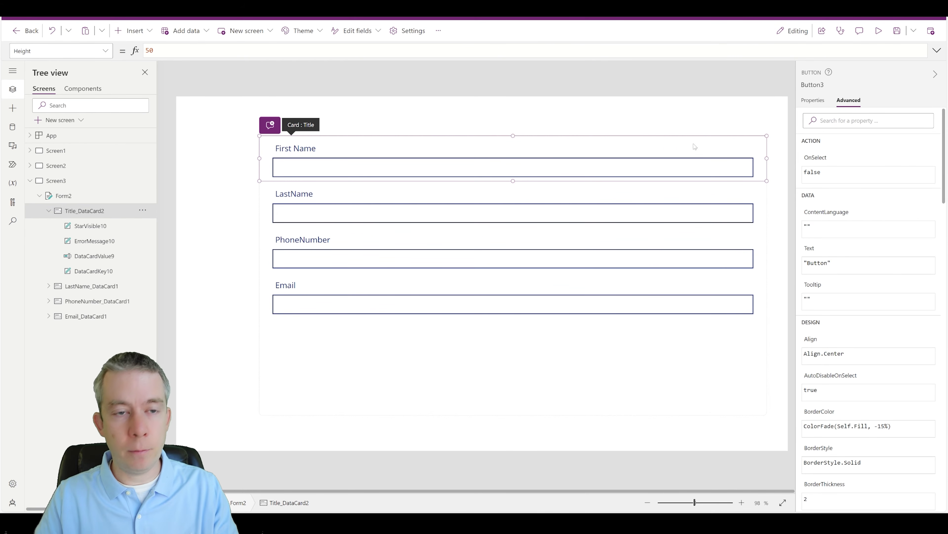
left_click(648, 115)
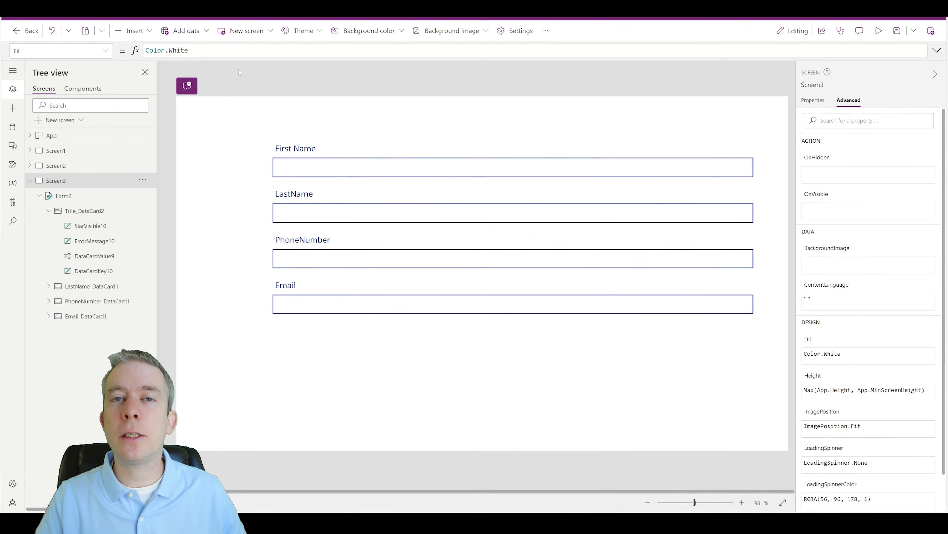
left_click(133, 30)
type("b")
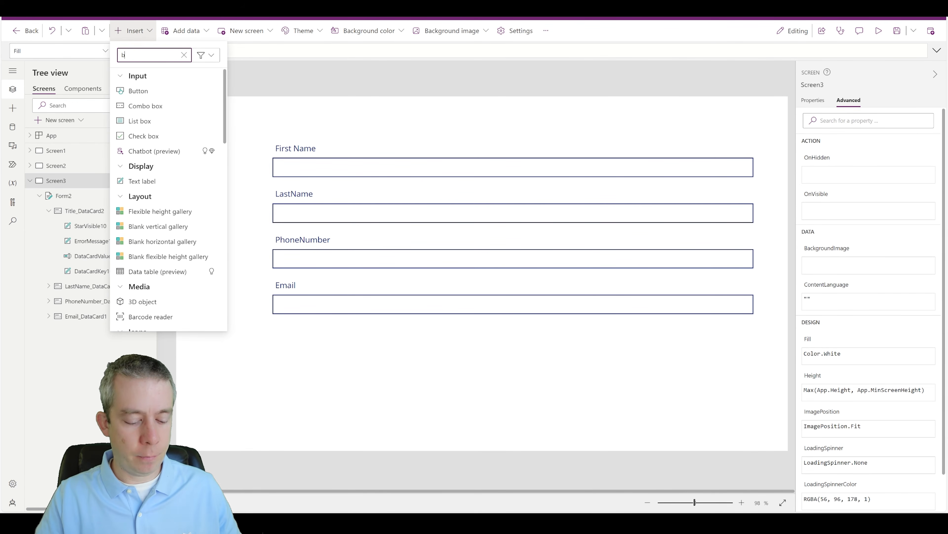
left_click(140, 92)
left_click_drag(232, 125, 719, 116)
Step: Set the button's Text to "Save"
left_click(103, 56)
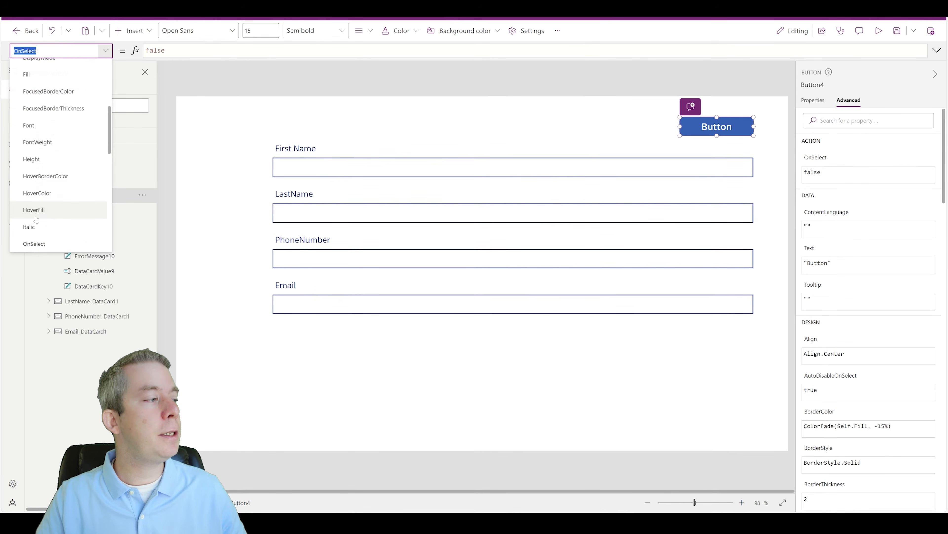
scroll(39, 215, "down", 10)
scroll(39, 216, "down", 4)
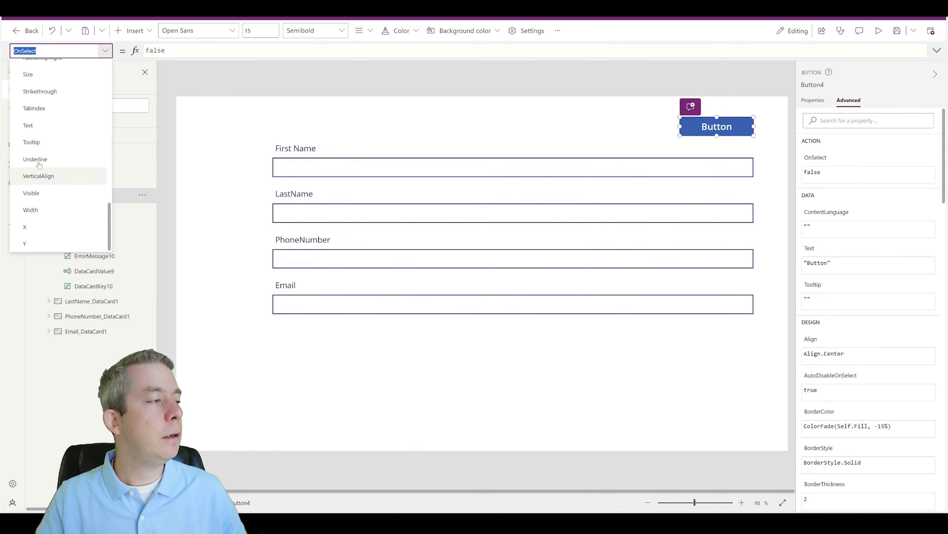
left_click(30, 127)
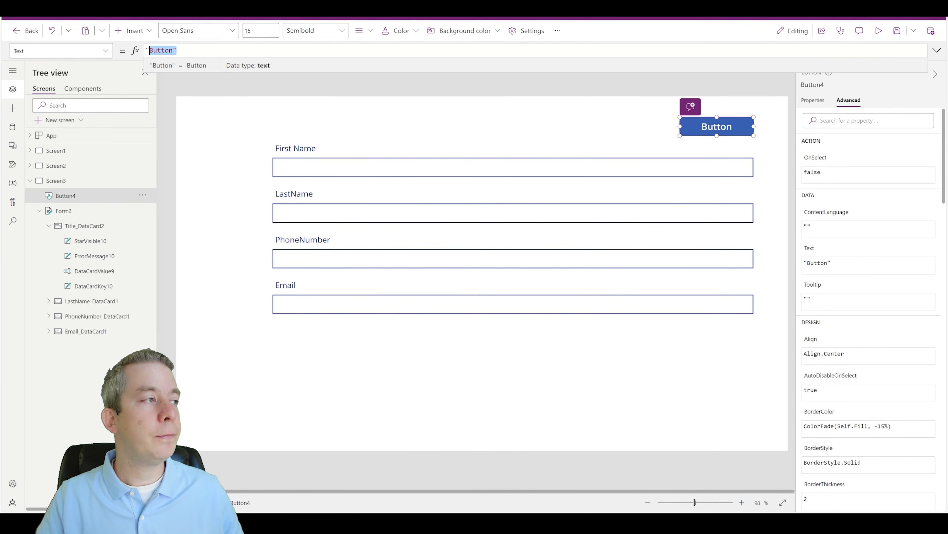
type("\"Save\"")
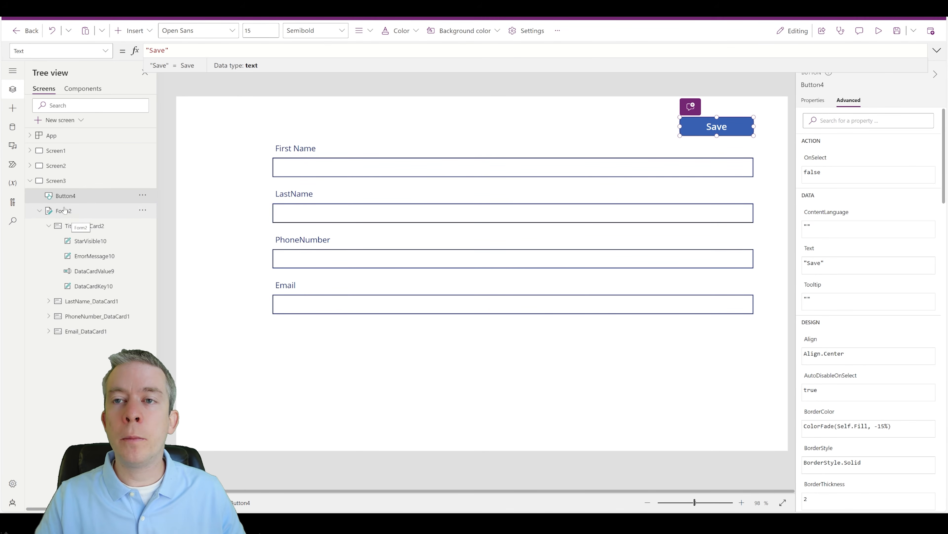
Step: Set the button's OnSelect to SubmitForm(Form2) and nudge it above the form's corner
left_click(100, 56)
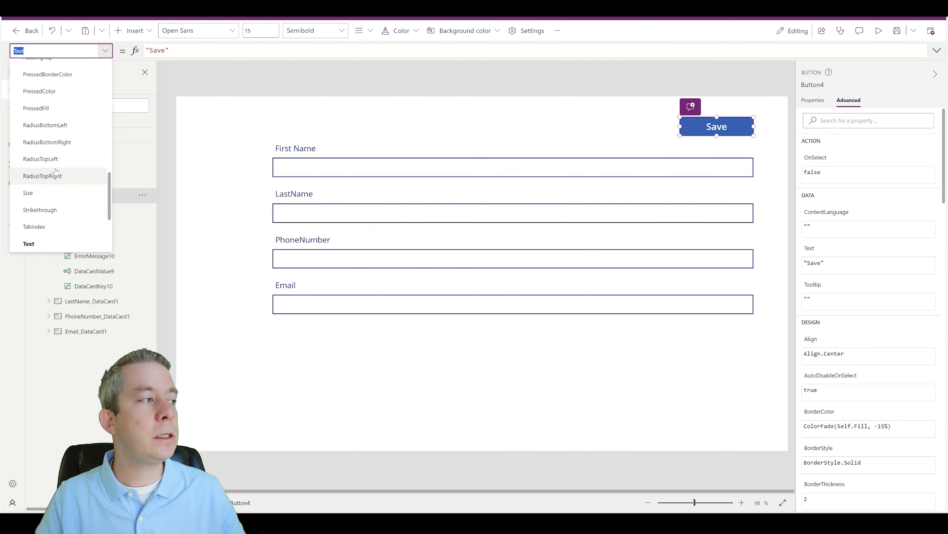
scroll(62, 177, "up", 2)
left_click(54, 107)
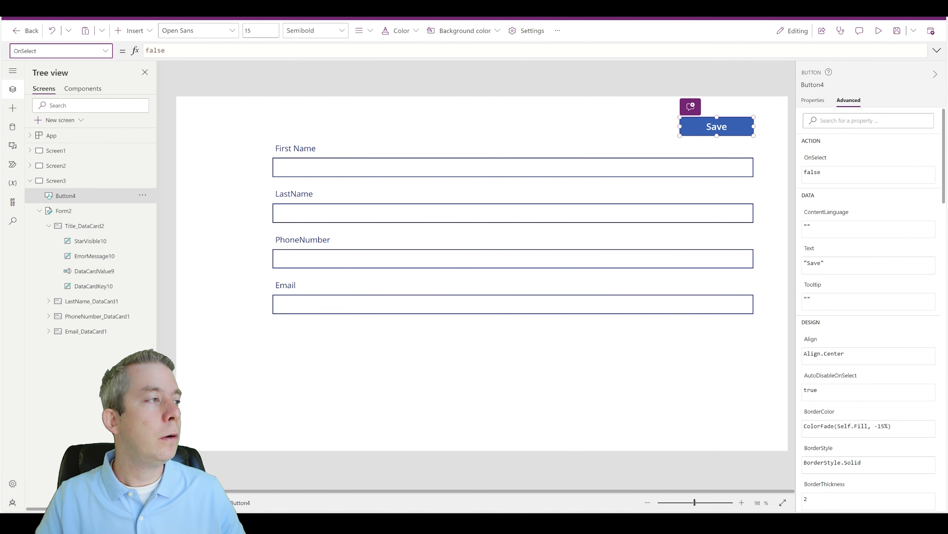
type("Submi")
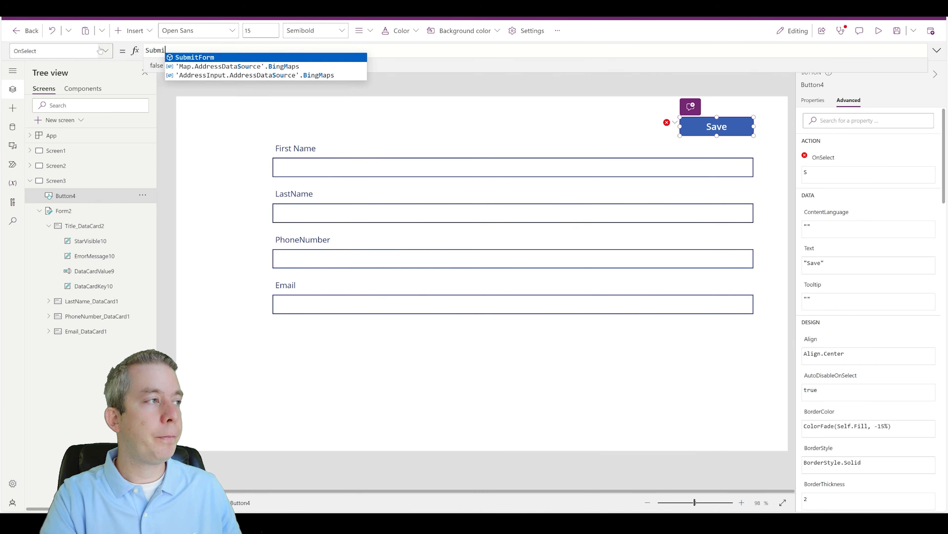
type("tForm(Form2")
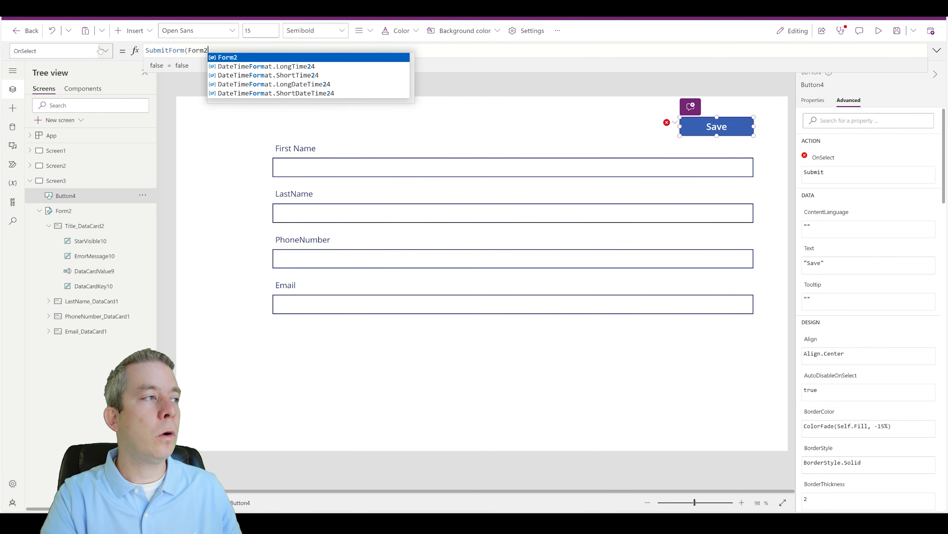
type(");")
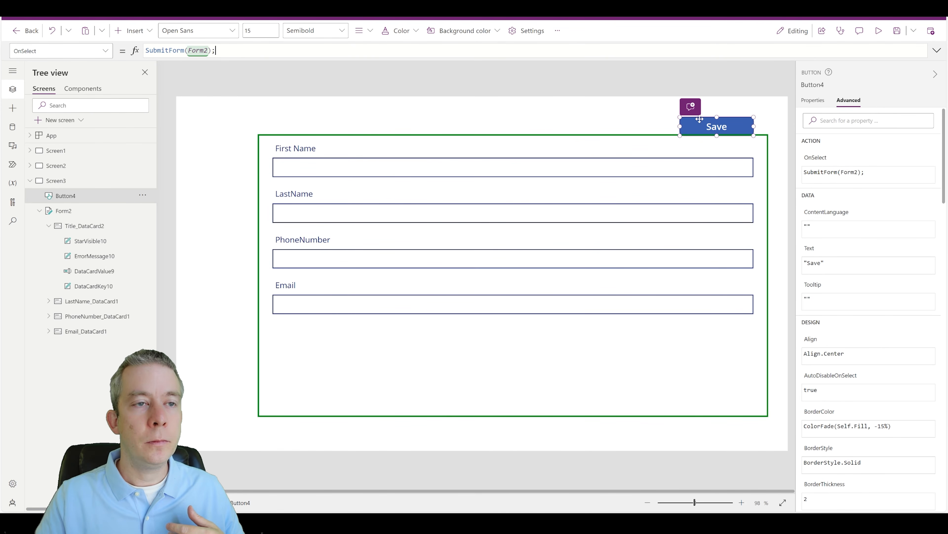
mouse_move(702, 126)
left_mouse_down()
mouse_move(704, 111)
mouse_move(714, 116)
left_mouse_up()
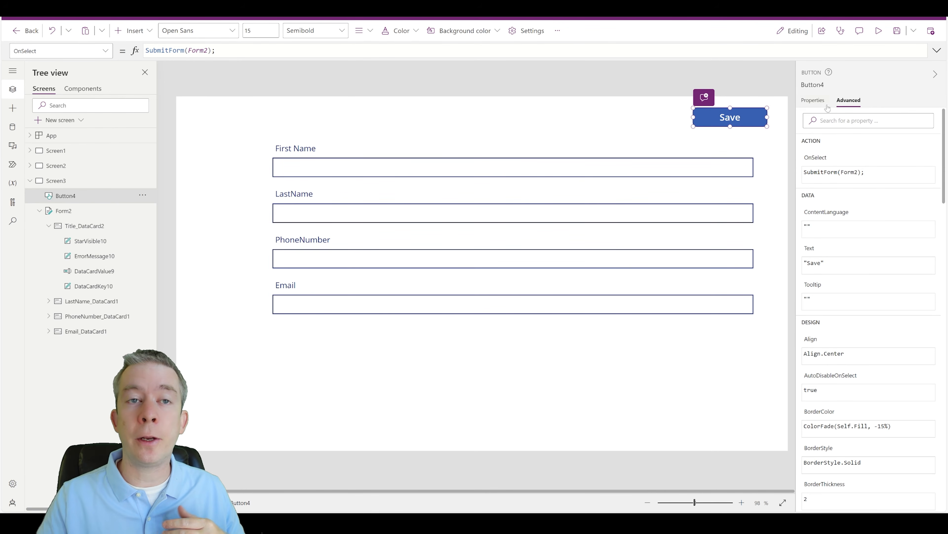
Step: Start Form2's OnSuccess formula with Navigate(Screen1,
left_click(682, 346)
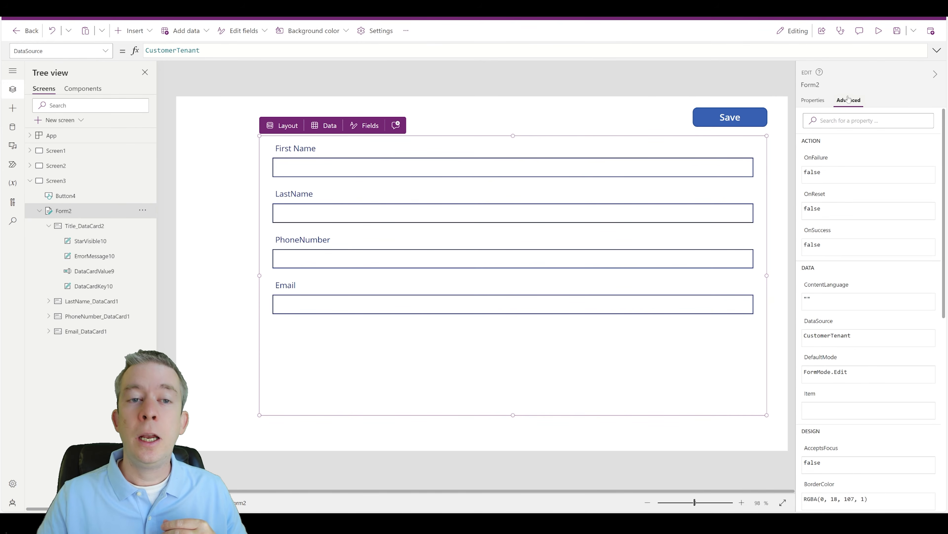
left_click_drag(822, 245, 811, 245)
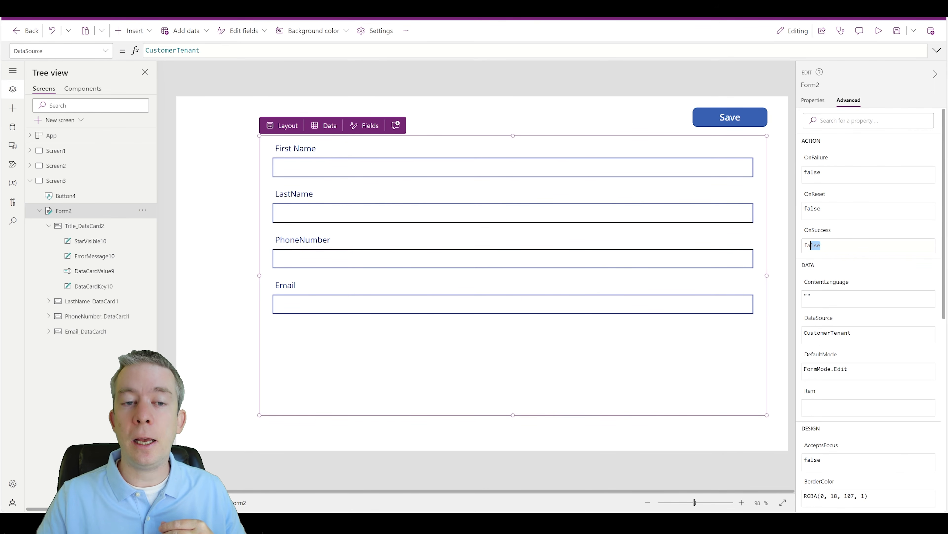
type("Navigate")
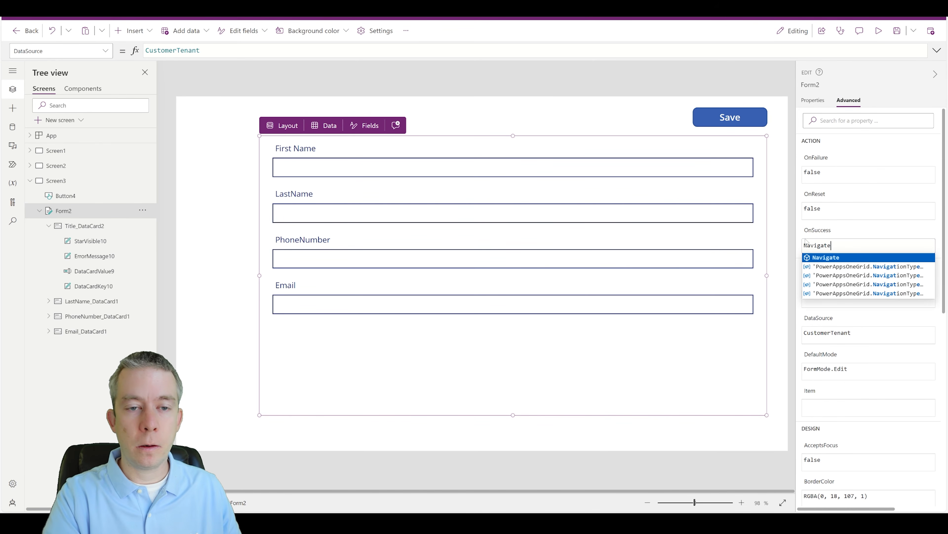
type("(Screen1,")
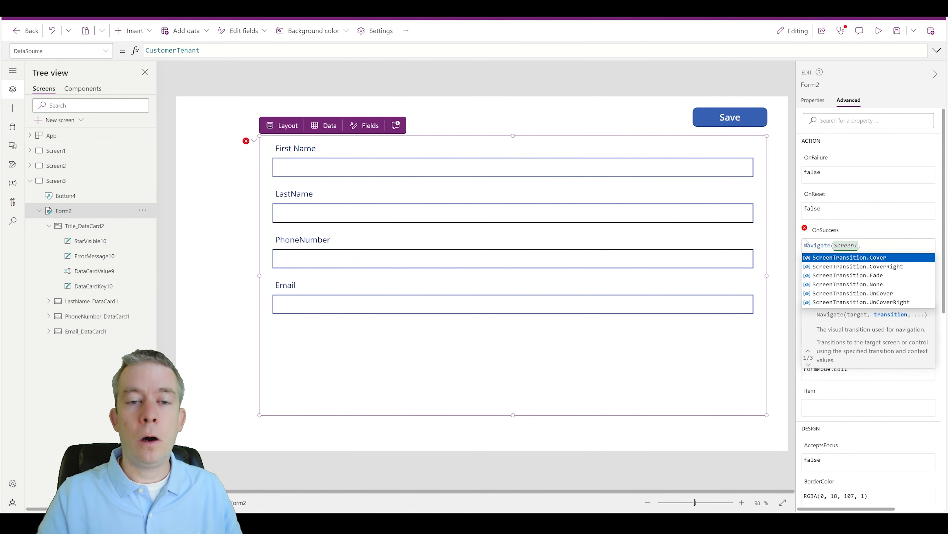
Step: Finish OnSuccess as Navigate(Screen1, ScreenTransition.Fade) and preview the app
left_click(891, 276)
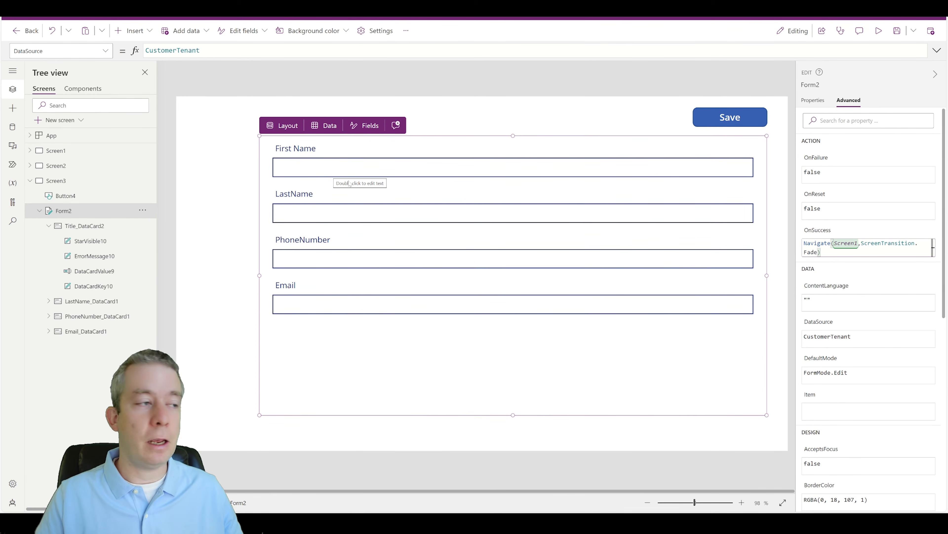
left_click(878, 31)
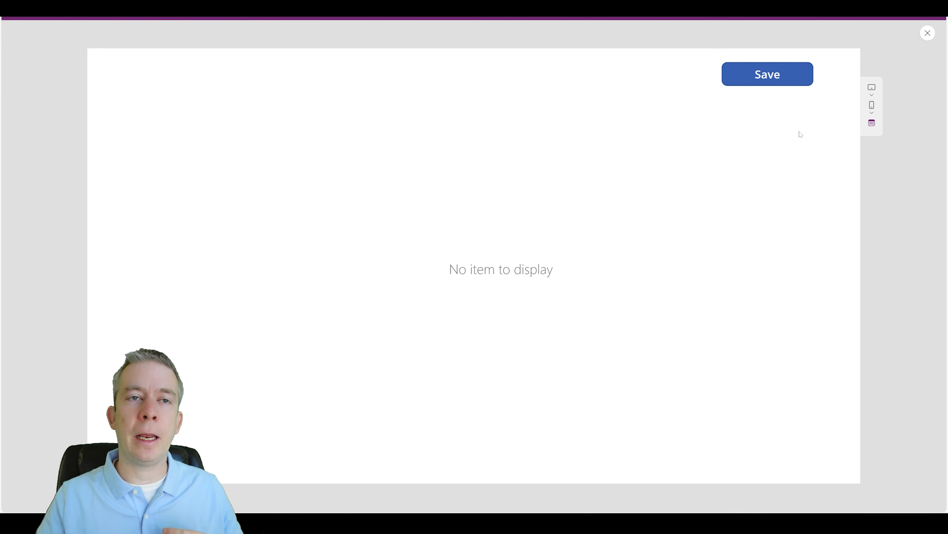
left_click(926, 34)
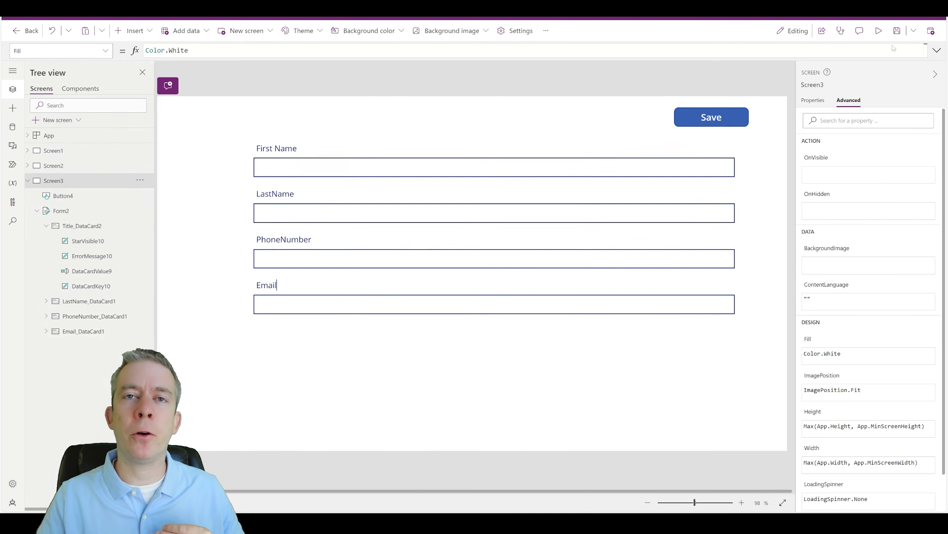
Step: Duplicate Screen1's New Inspection button and place the copy to its left
left_click(62, 151)
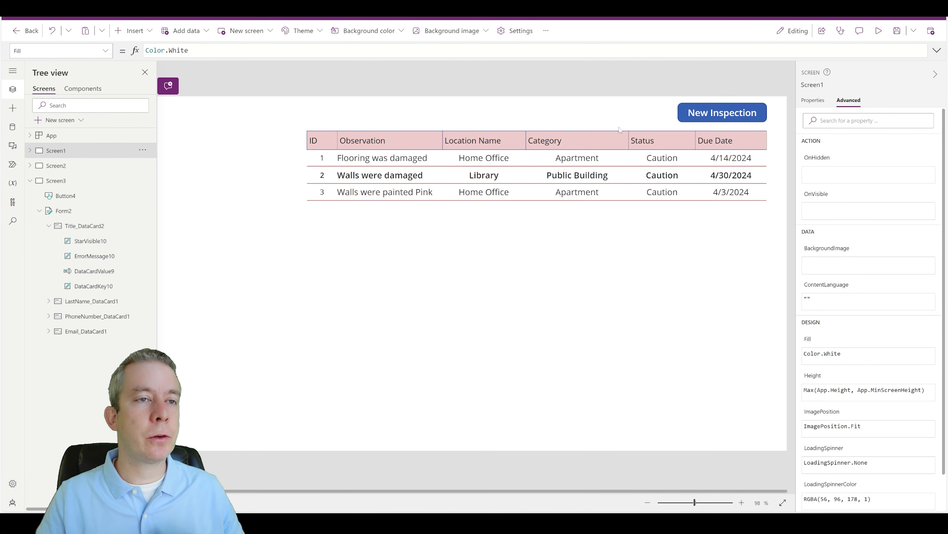
left_click(708, 112)
key("ctrl+c")
key("ctrl+v")
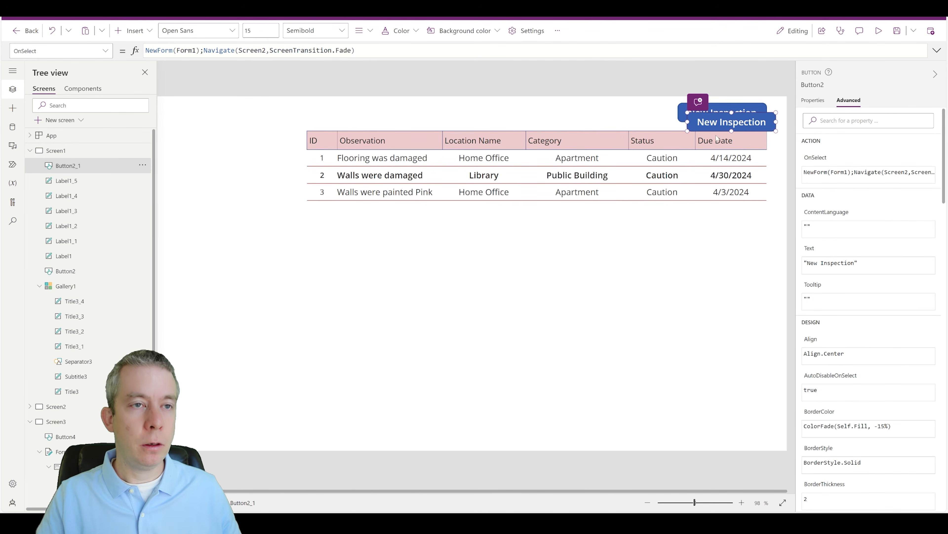
left_click_drag(710, 117, 612, 111)
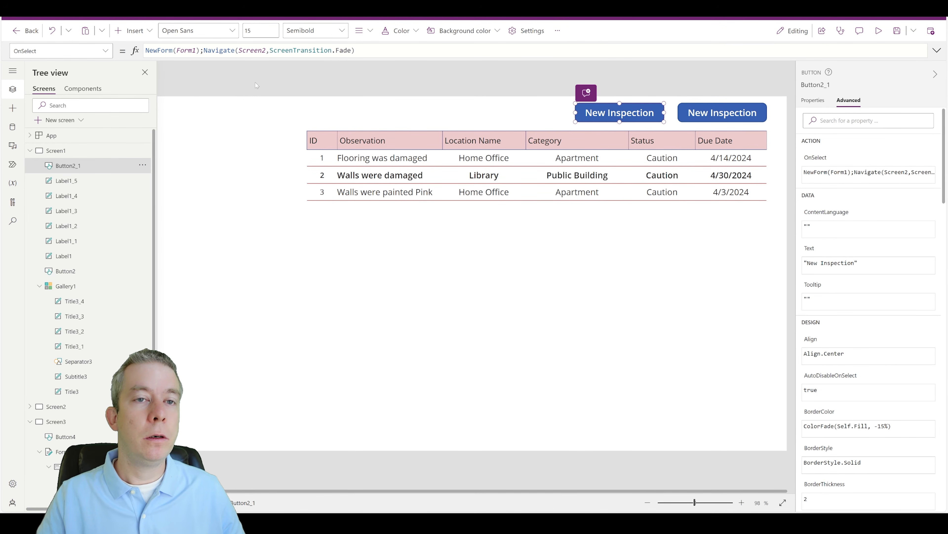
Step: Change the copied button's Text to "New Customer"
left_click(107, 54)
scroll(36, 160, "down", 10)
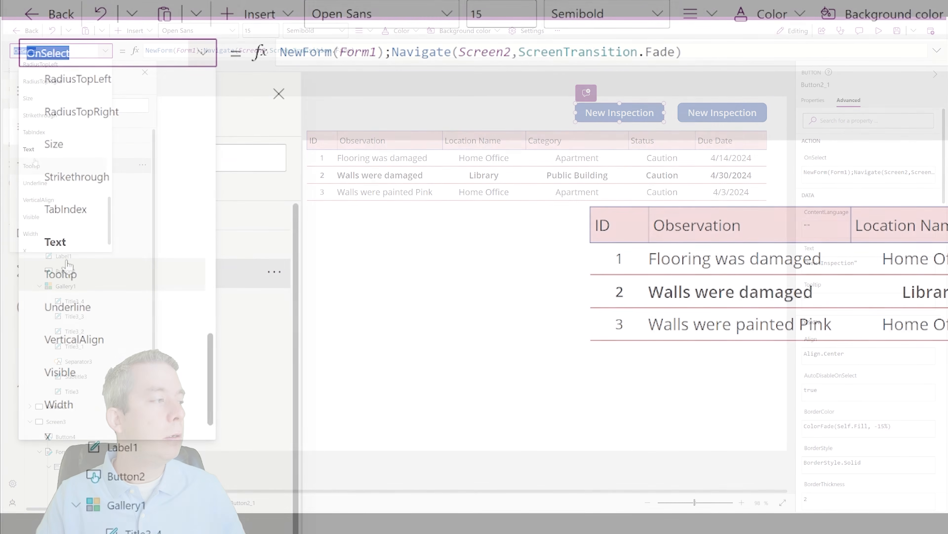
left_click(56, 242)
left_click(370, 52)
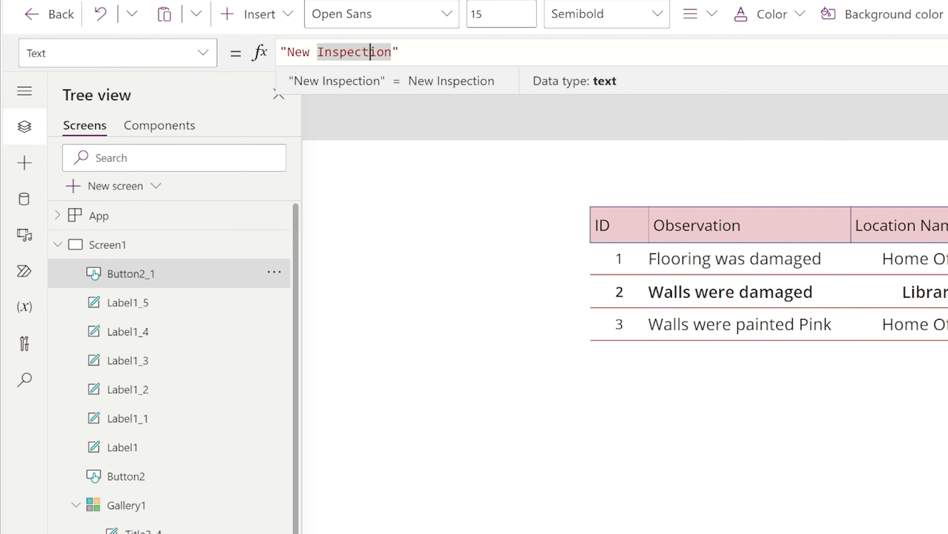
type("C")
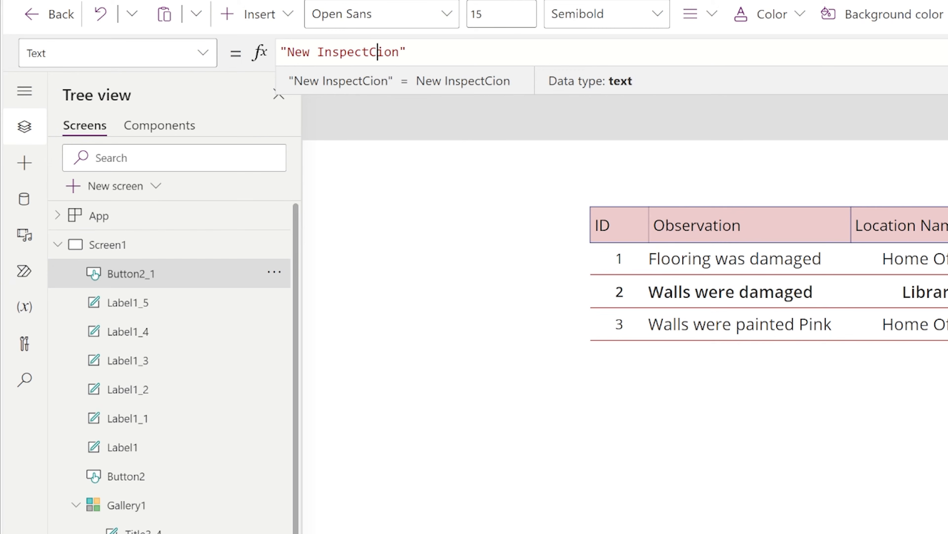
left_click(385, 51)
left_click(422, 51)
double_click(357, 52)
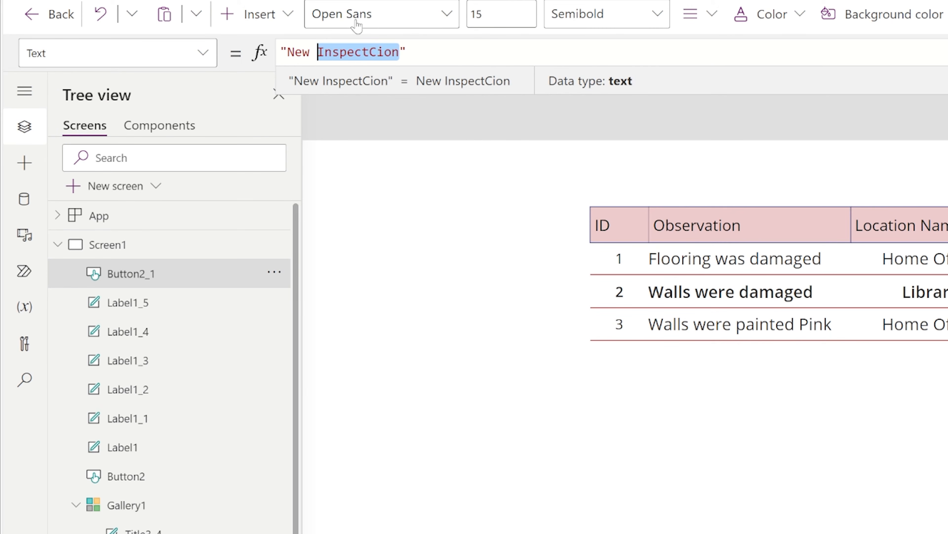
type("Customer")
left_click(858, 430)
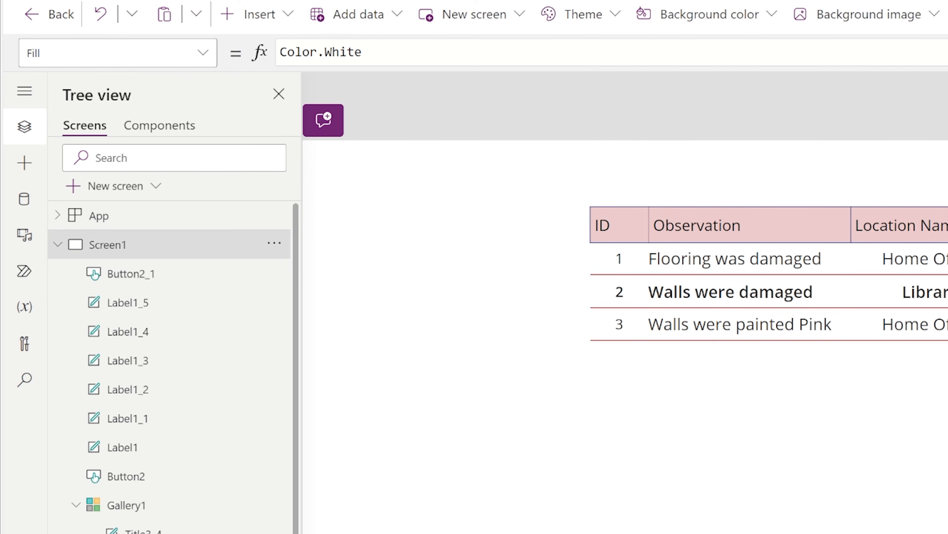
left_click(945, 160)
Step: Edit its OnSelect to NewForm(Form2);Navigate(Screen3,ScreenTransition.Fade)
left_click(208, 56)
scroll(109, 221, "down", 1)
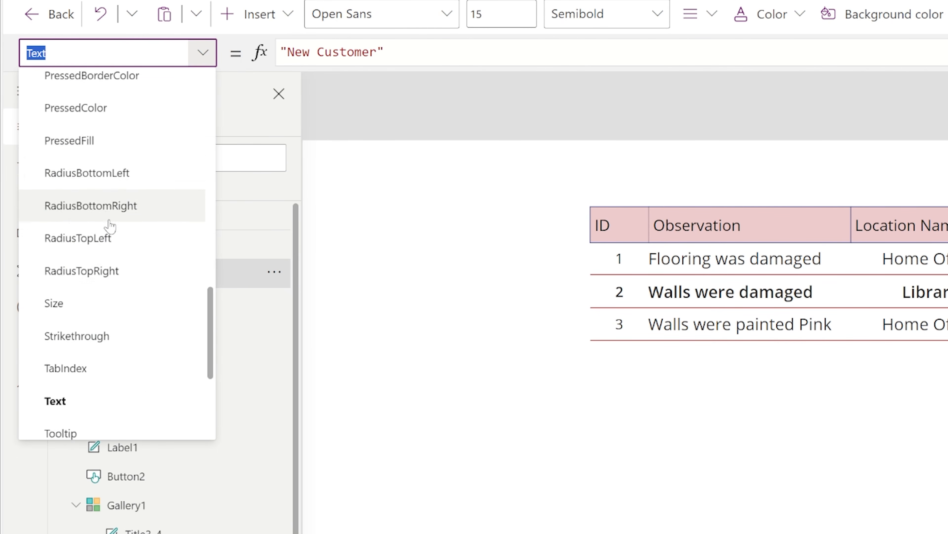
scroll(94, 232, "down", 5)
scroll(89, 206, "up", 8)
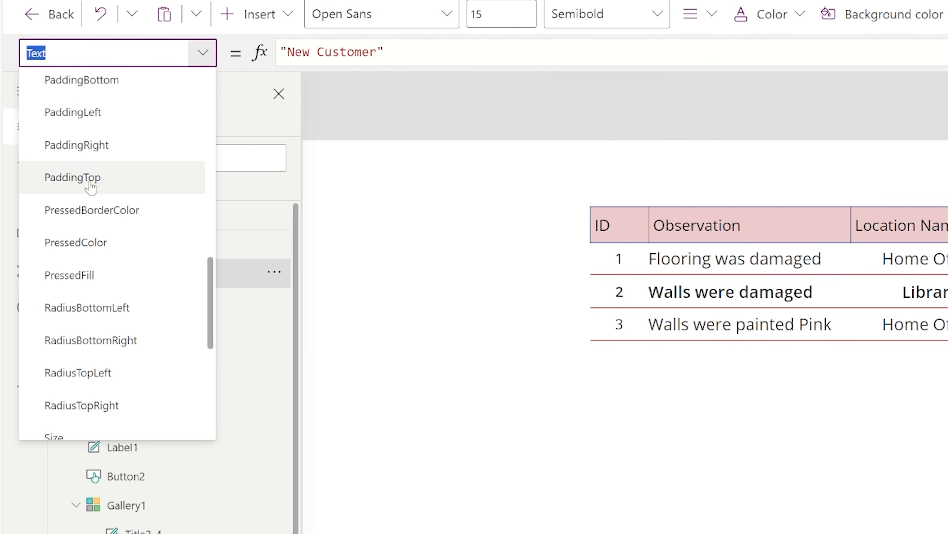
scroll(90, 187, "up", 3)
left_click(99, 214)
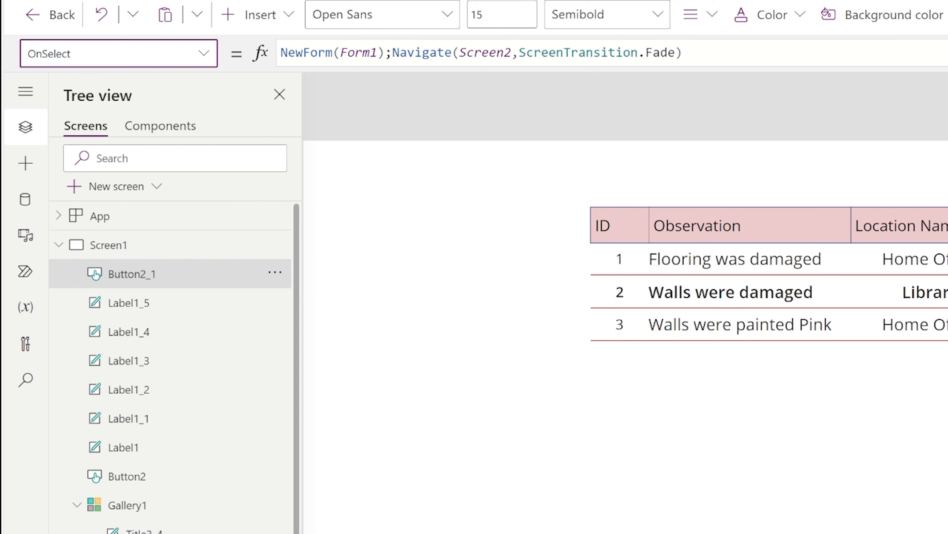
left_click(378, 53)
key("shift+Left")
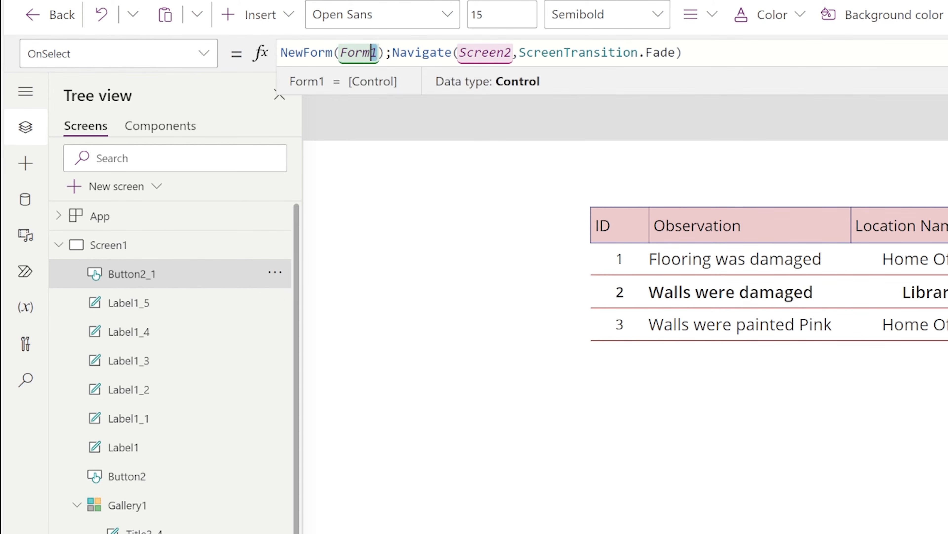
type("2")
left_click_drag(512, 52, 504, 53)
left_click(504, 53)
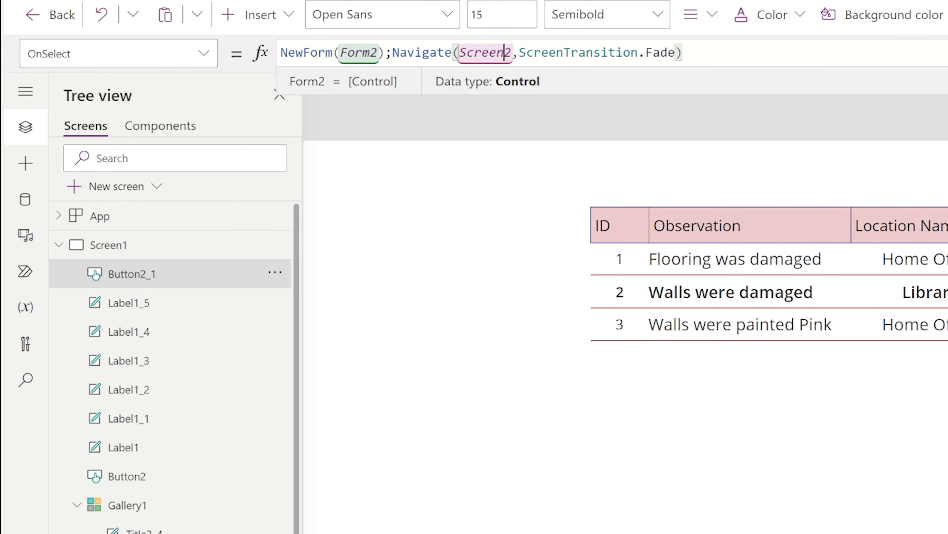
key("BackSpace")
type("3")
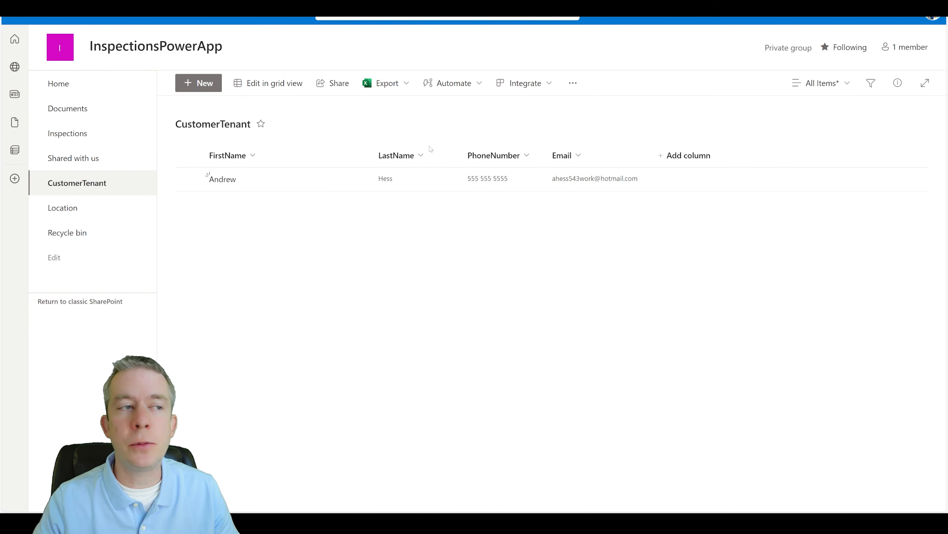
Step: Add a single line of text column named FullName to the CustomerTenant list
left_click(681, 155)
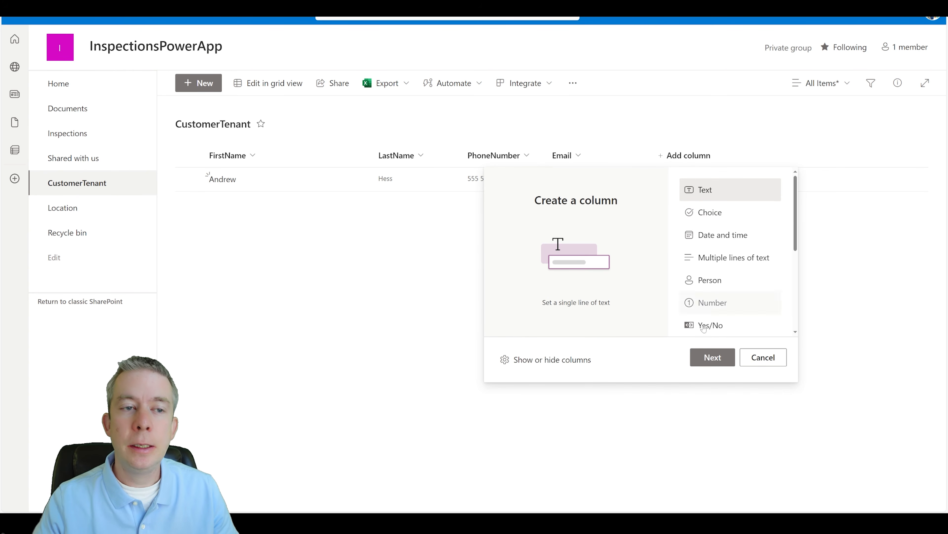
left_click(712, 357)
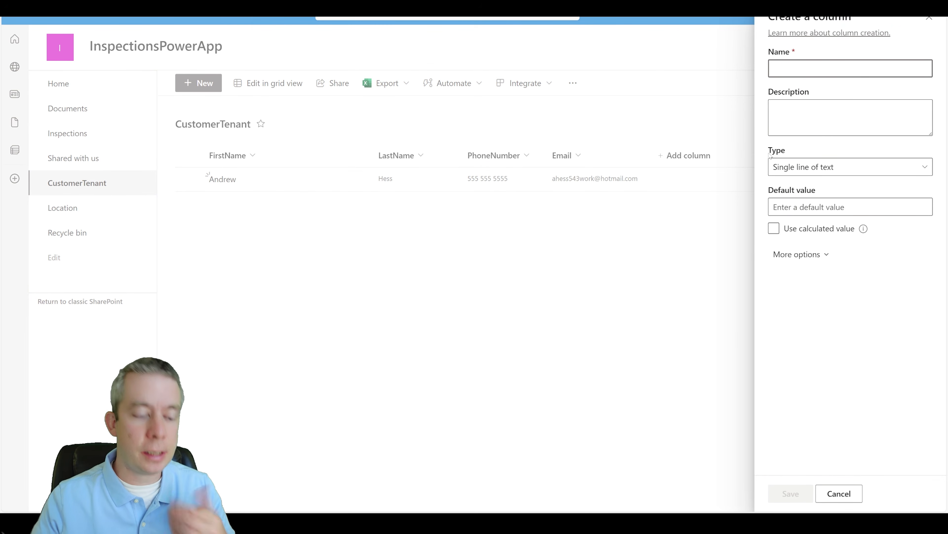
type("FullName")
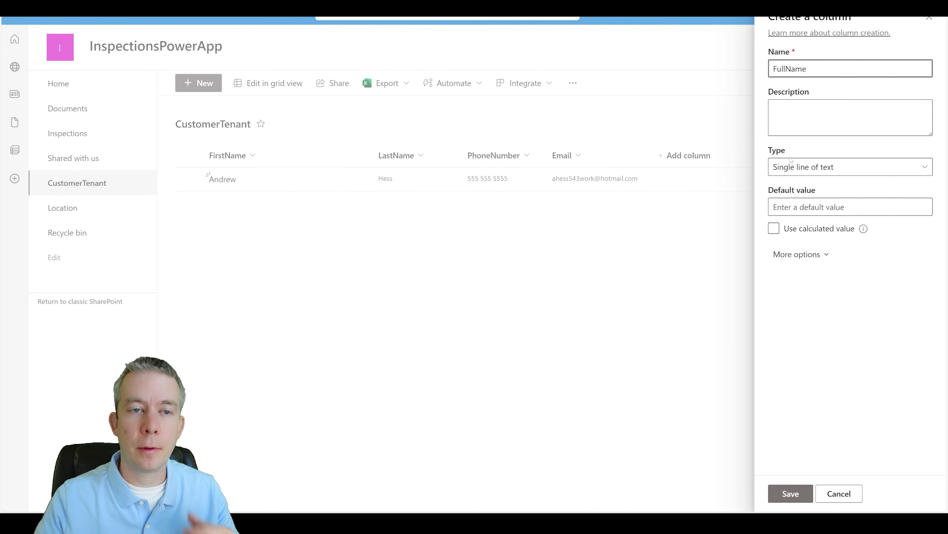
left_click(791, 493)
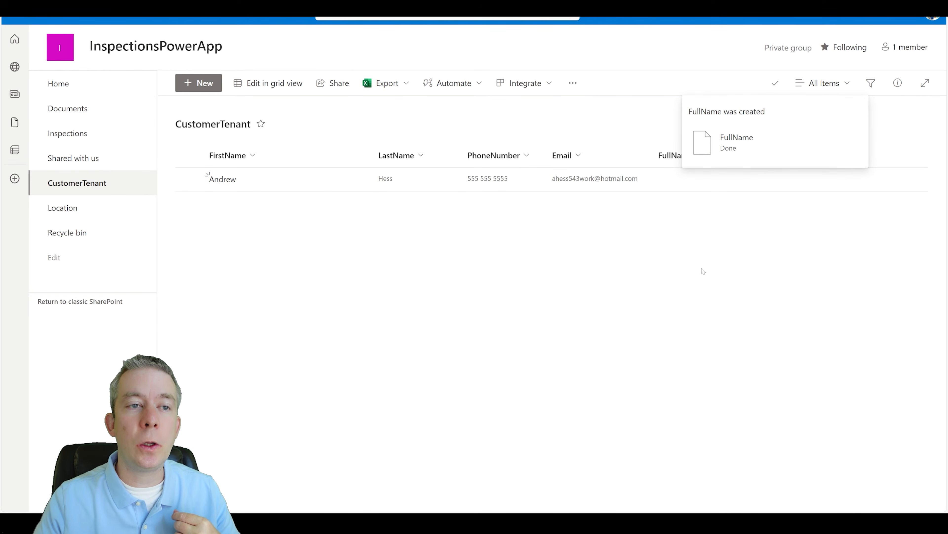
Step: Fill the customer row's FullName cell in grid view and exit grid editing
left_click(278, 83)
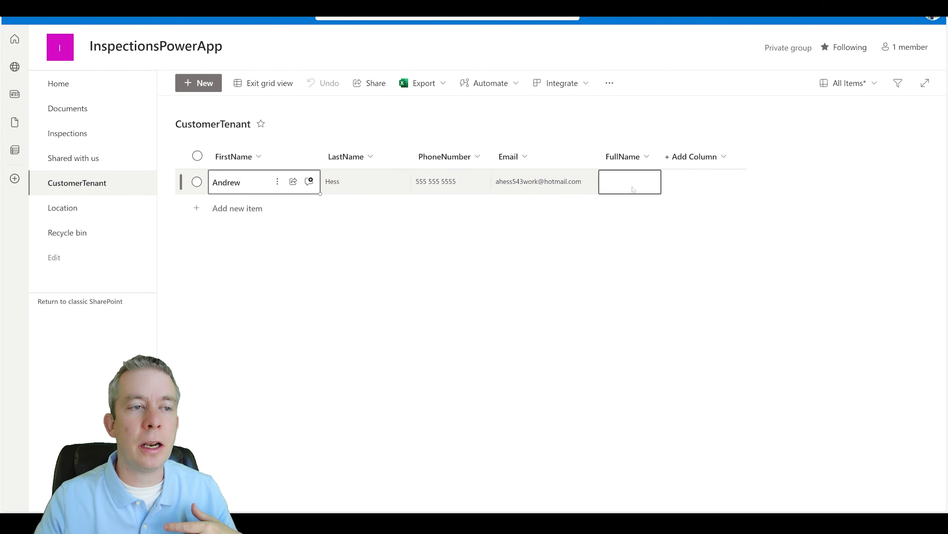
left_click(630, 188)
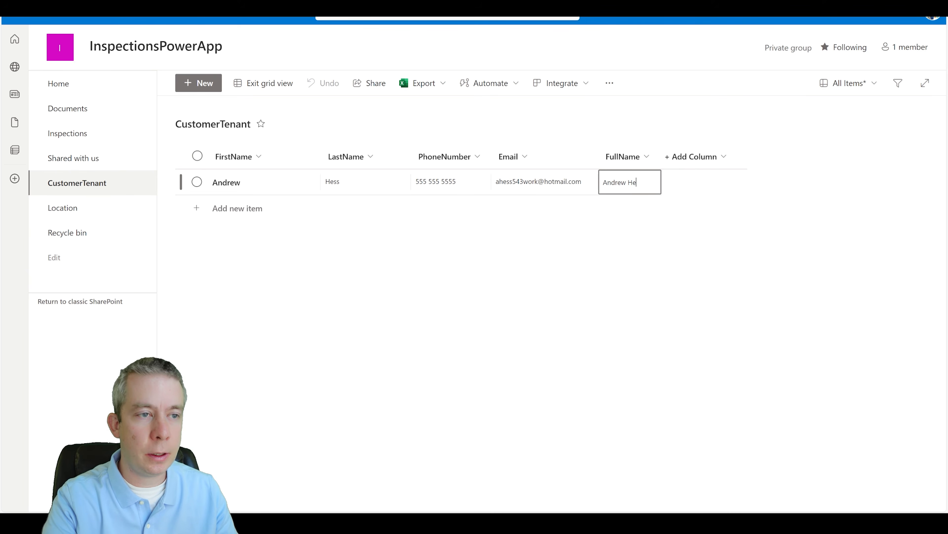
left_click(265, 83)
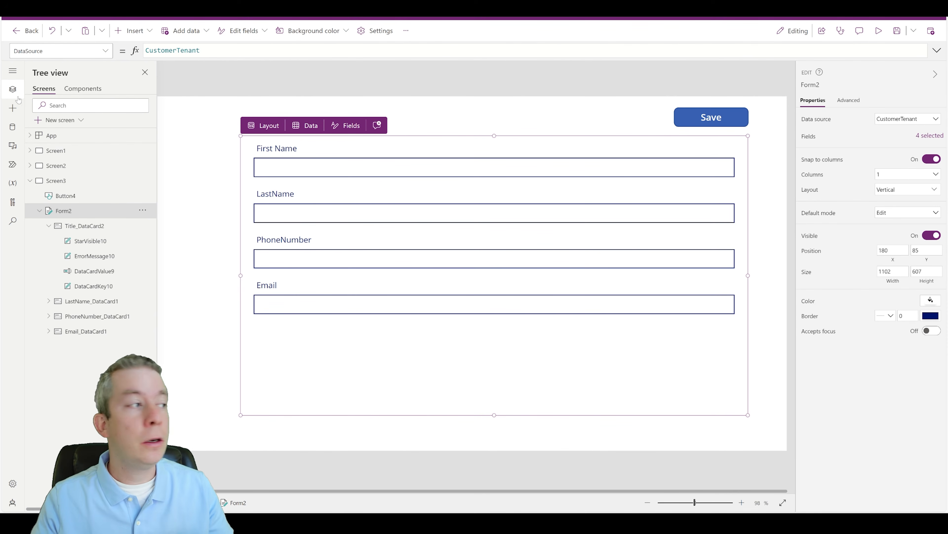
Step: Refresh the CustomerTenant data source from the Data pane
left_click(12, 131)
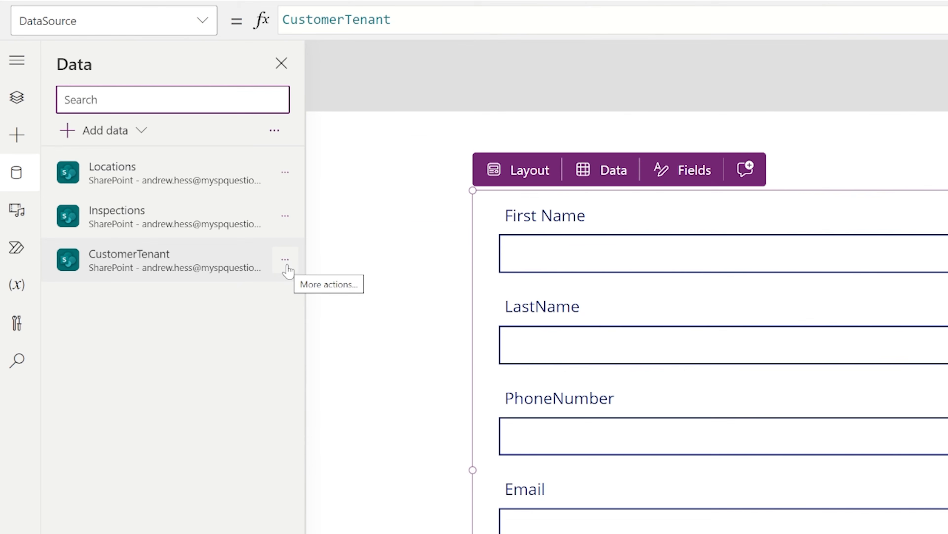
left_click(286, 259)
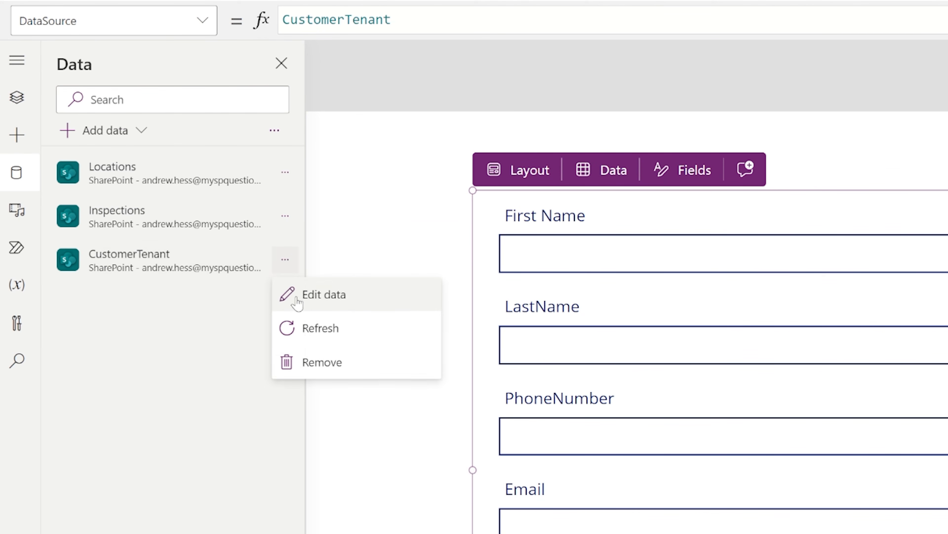
left_click(307, 329)
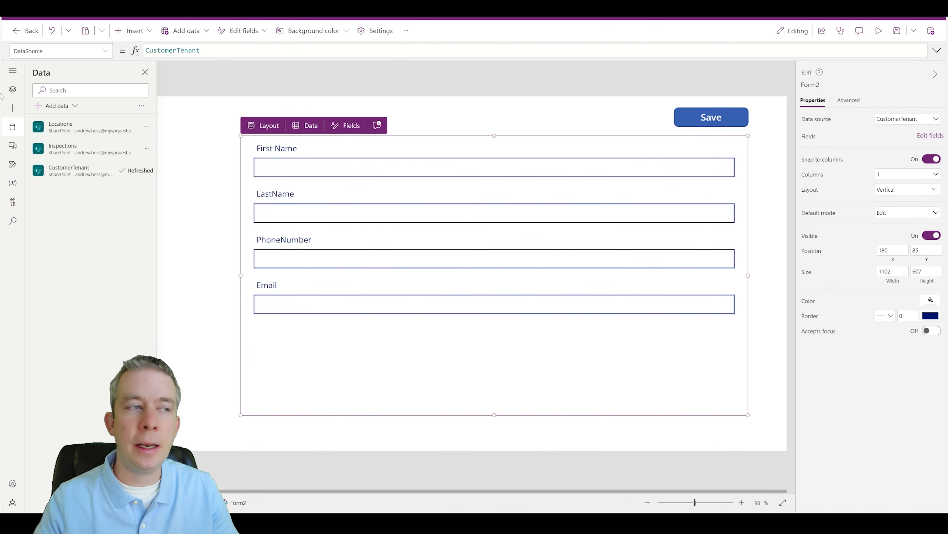
left_click(17, 97)
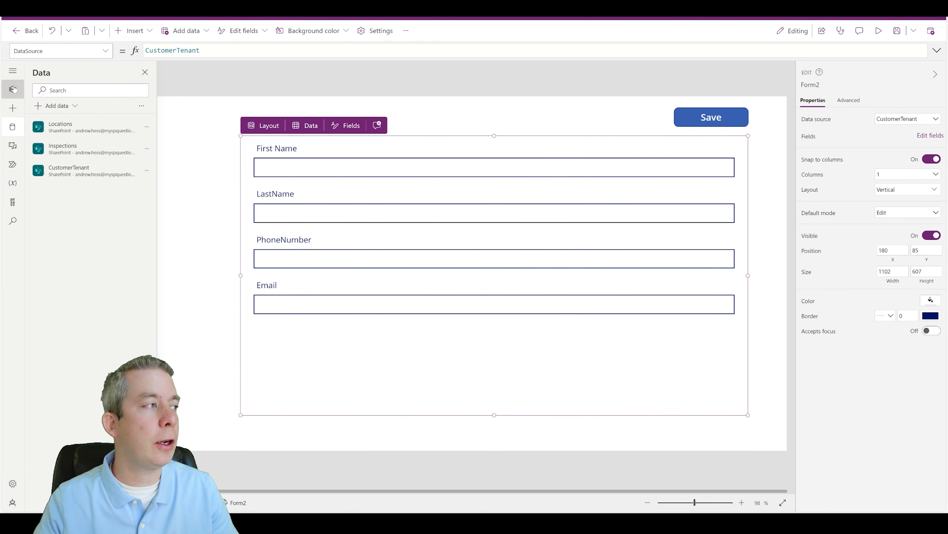
Step: Add the FullName field to Form2 below Email
left_click(923, 137)
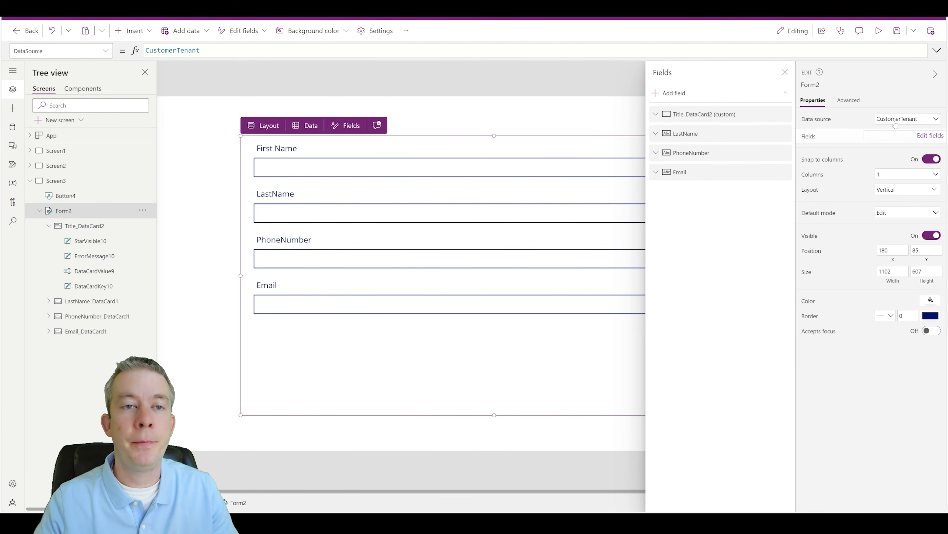
left_click(669, 94)
scroll(657, 217, "down", 3)
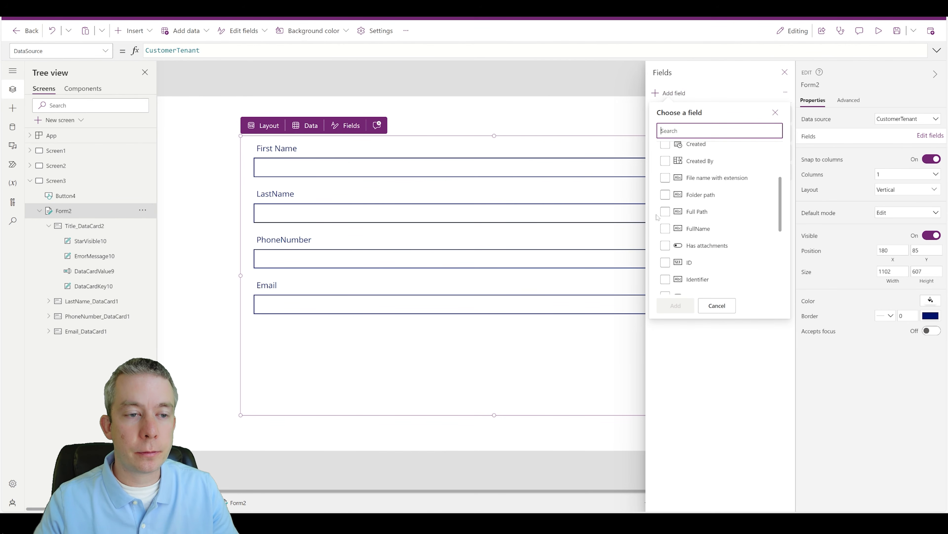
left_click(666, 229)
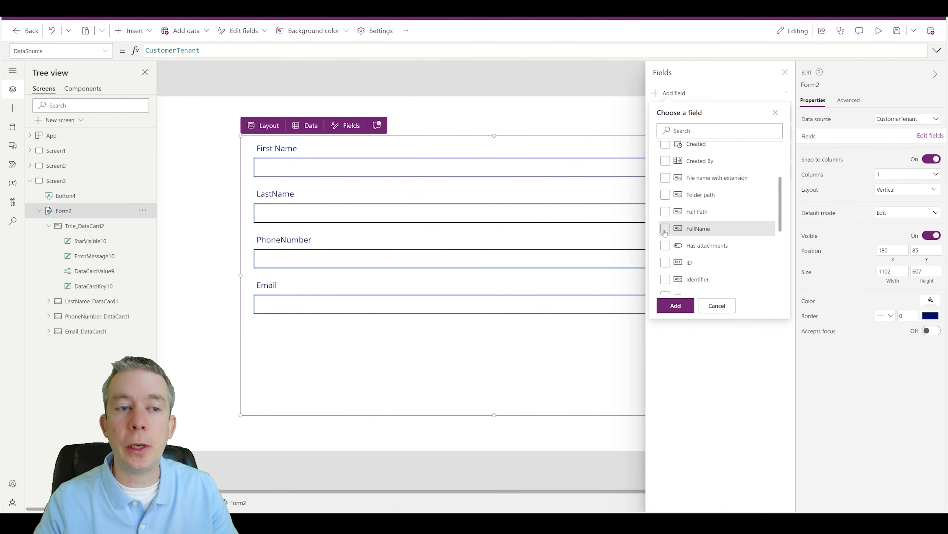
left_click(674, 305)
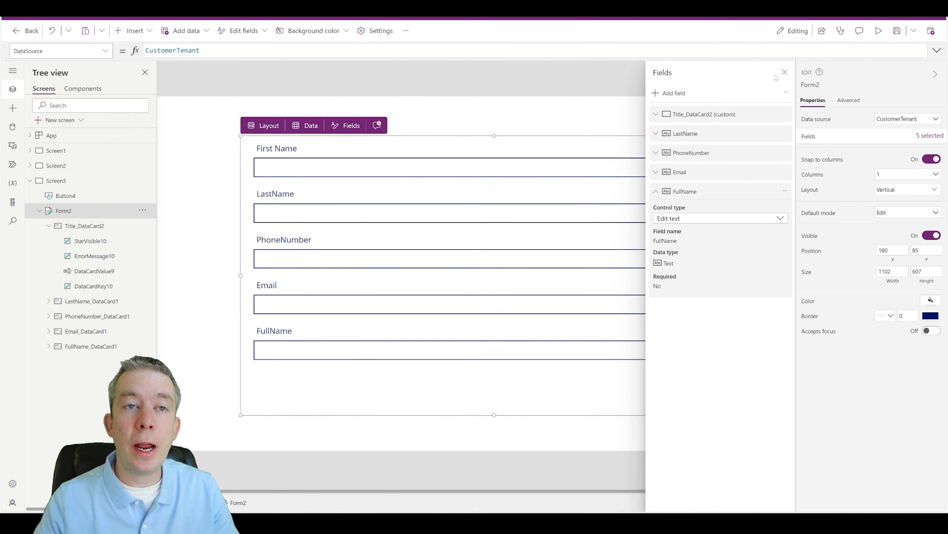
left_click(784, 72)
Step: Unlock the FullName card (DataCardValue15) from its Advanced properties
left_click(320, 353)
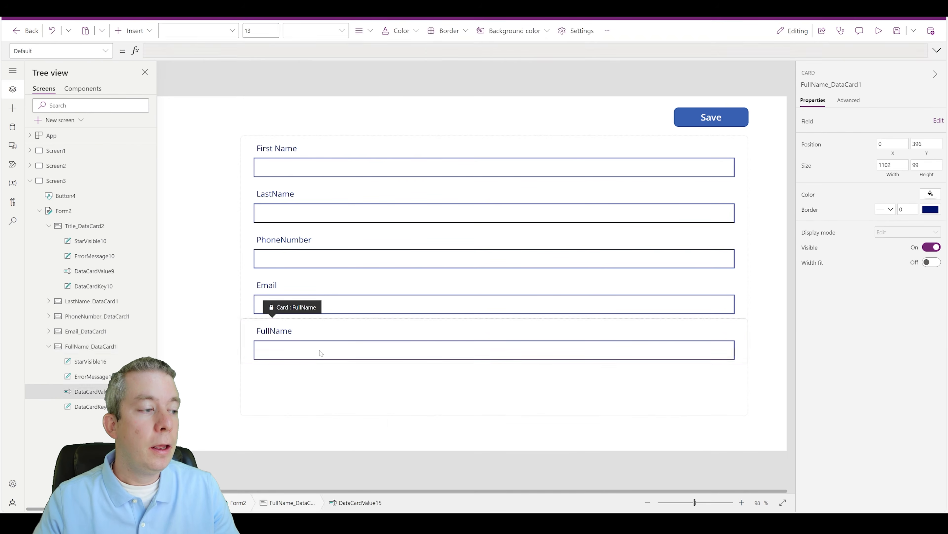
left_click(321, 350)
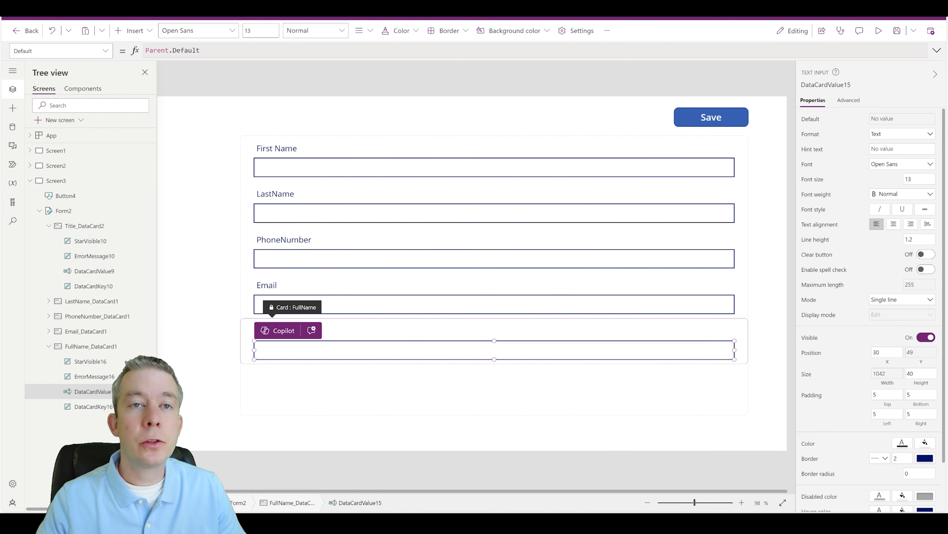
left_click(849, 101)
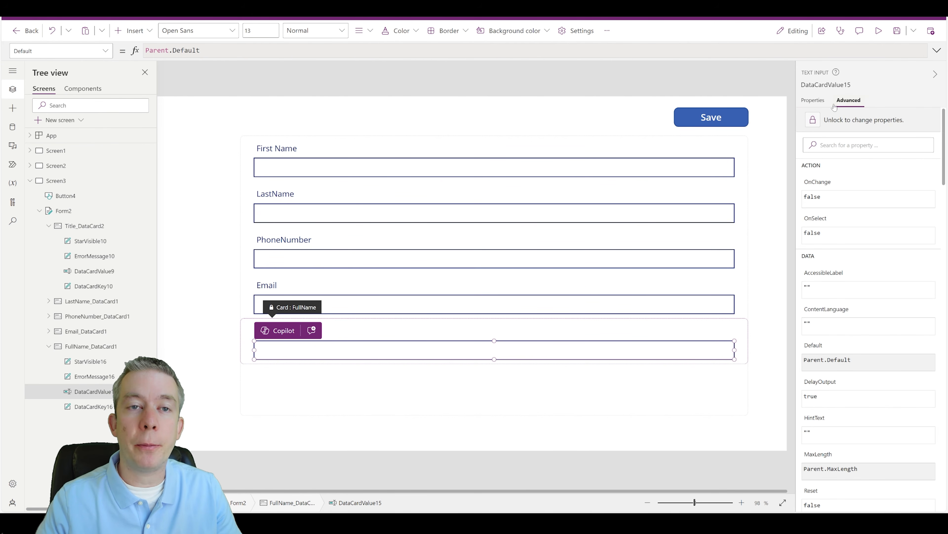
left_click(813, 121)
Step: Set FullName's Default to DataCardValue9.Text & " " & DataCardValue10.Text
left_click_drag(210, 50, 145, 50)
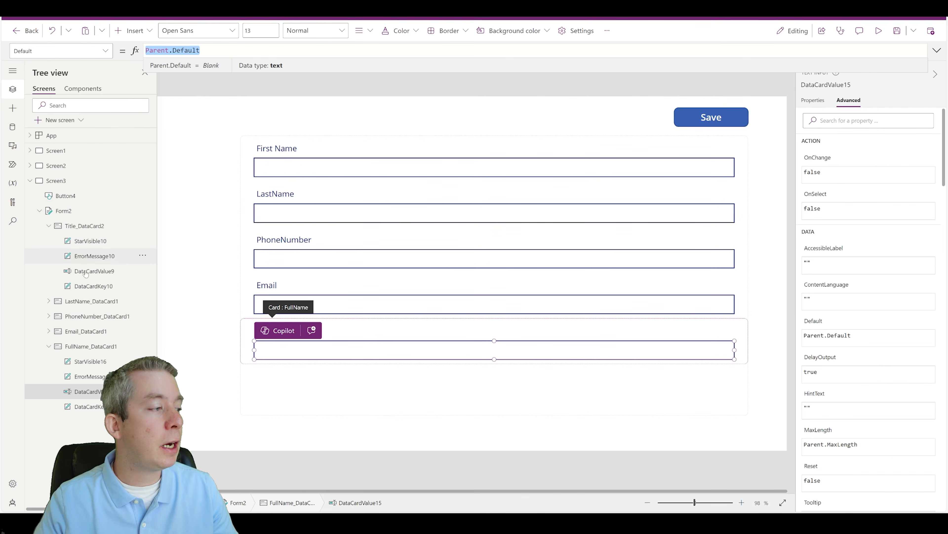
left_click(99, 277)
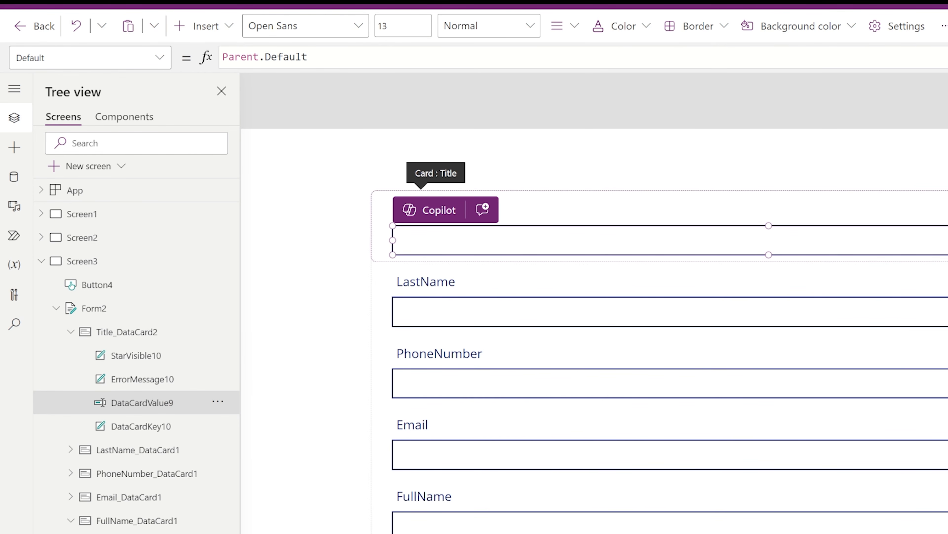
left_click(433, 299)
left_click(433, 312)
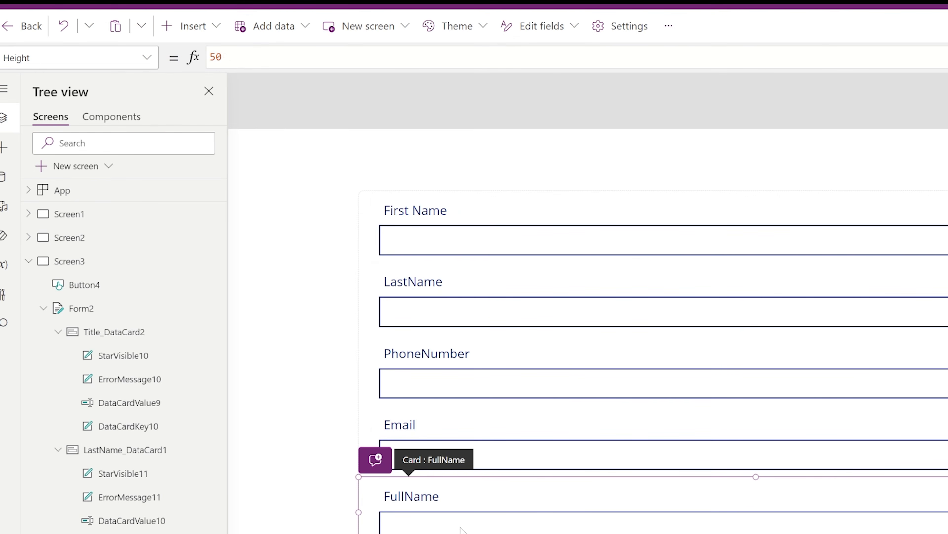
left_click(461, 528)
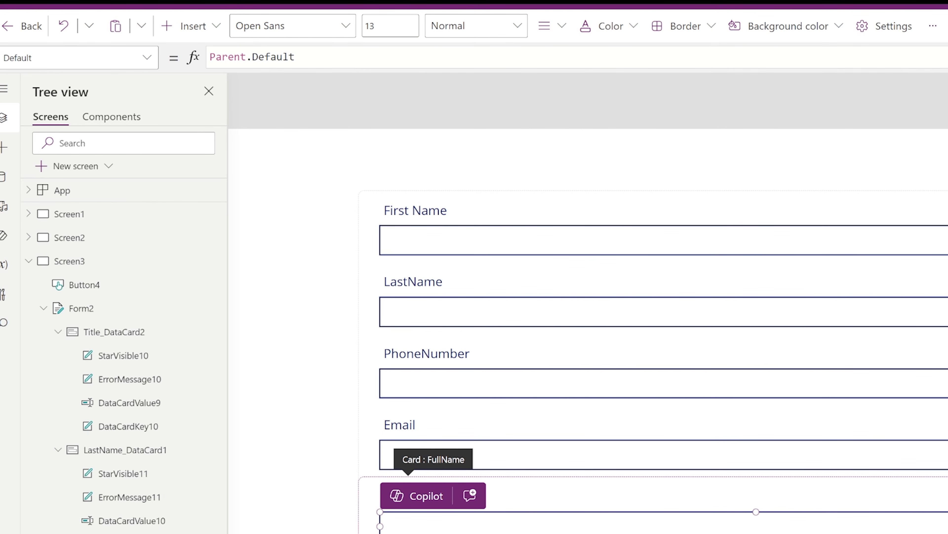
triple_click(252, 57)
type("Data")
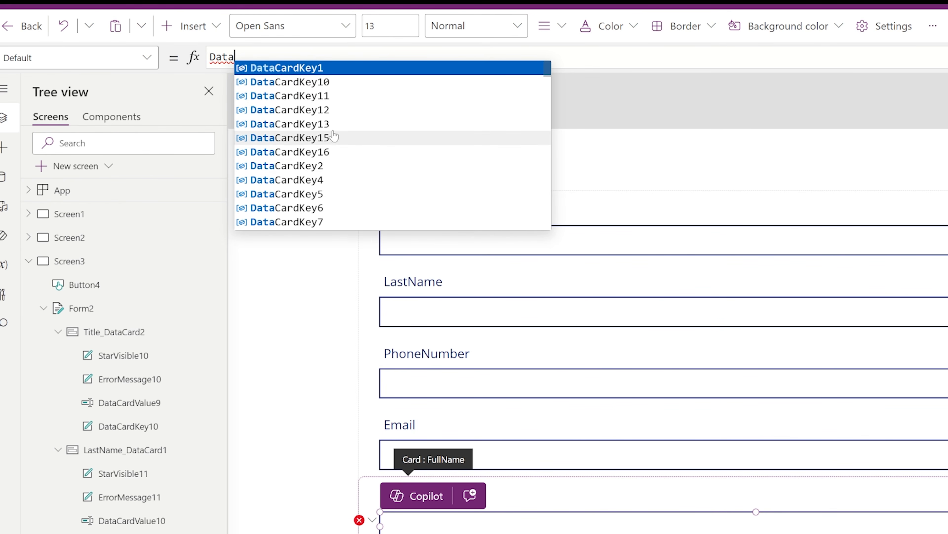
type("CardValu")
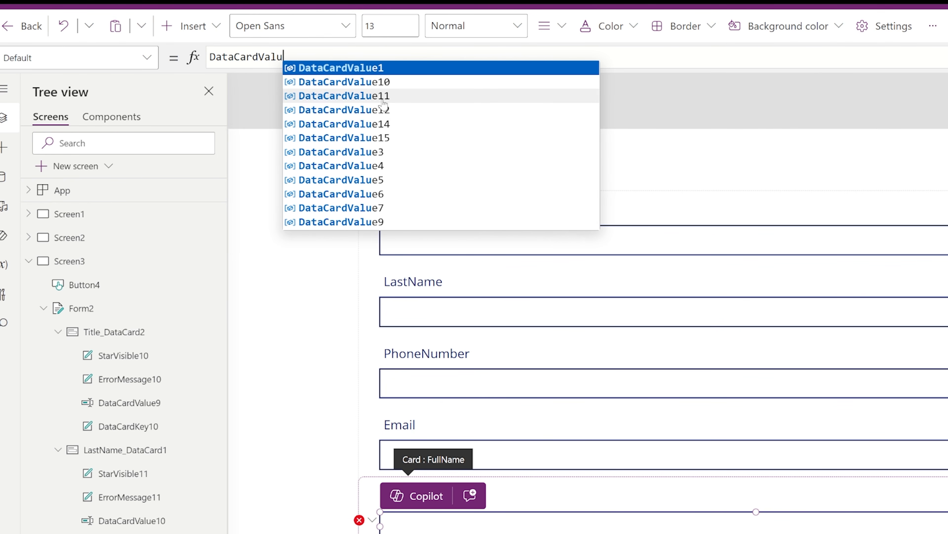
type("e9.Text")
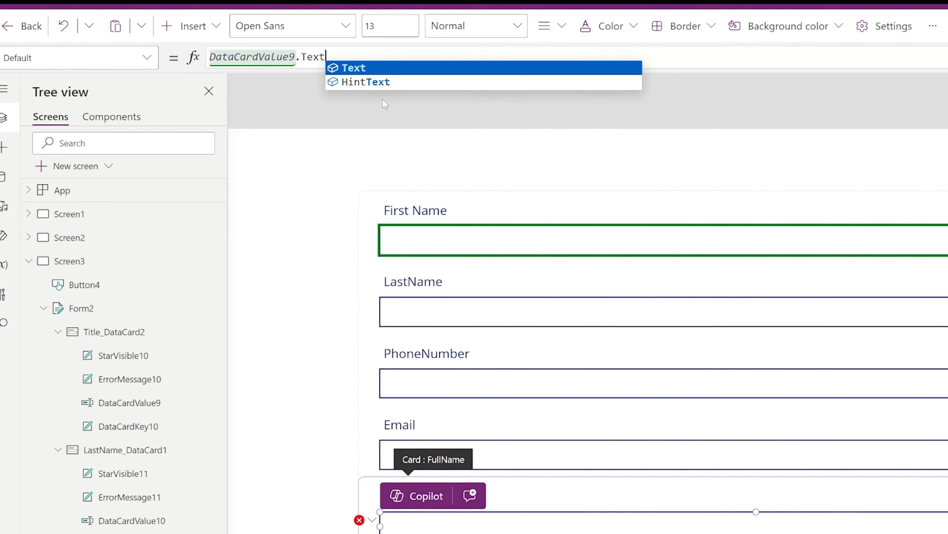
type(" & ")
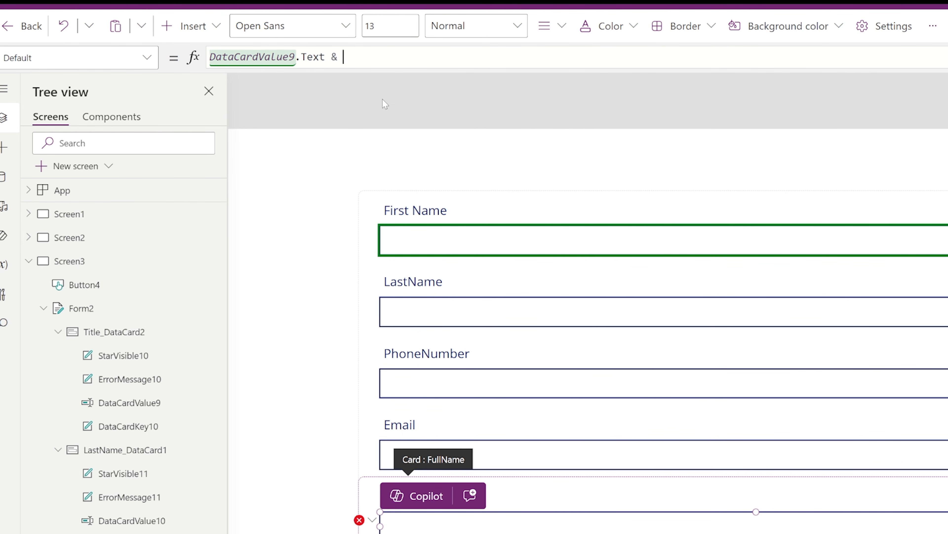
type("\" \" & D")
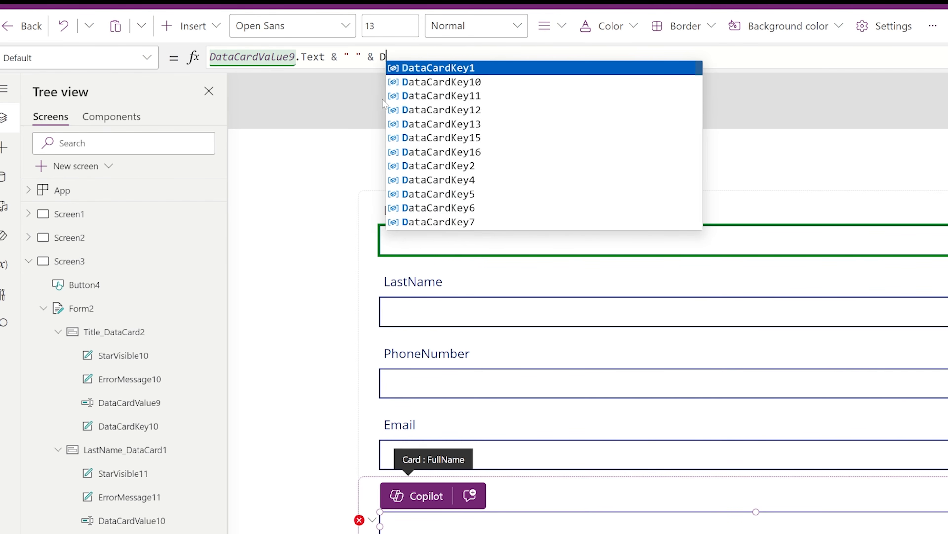
type("ataCardValue10")
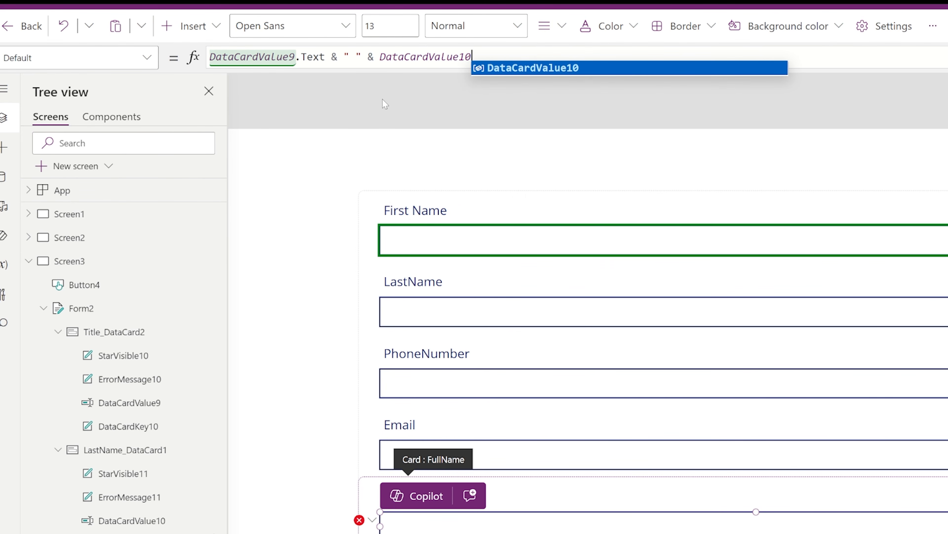
type(".Text")
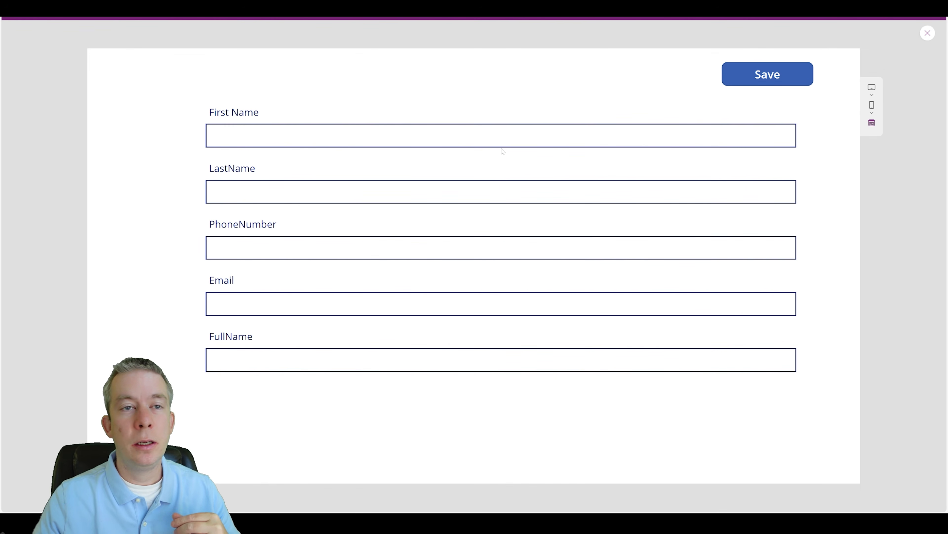
Step: Preview with a test first and last name, confirm FullName joins them, then exit preview
left_click(500, 138)
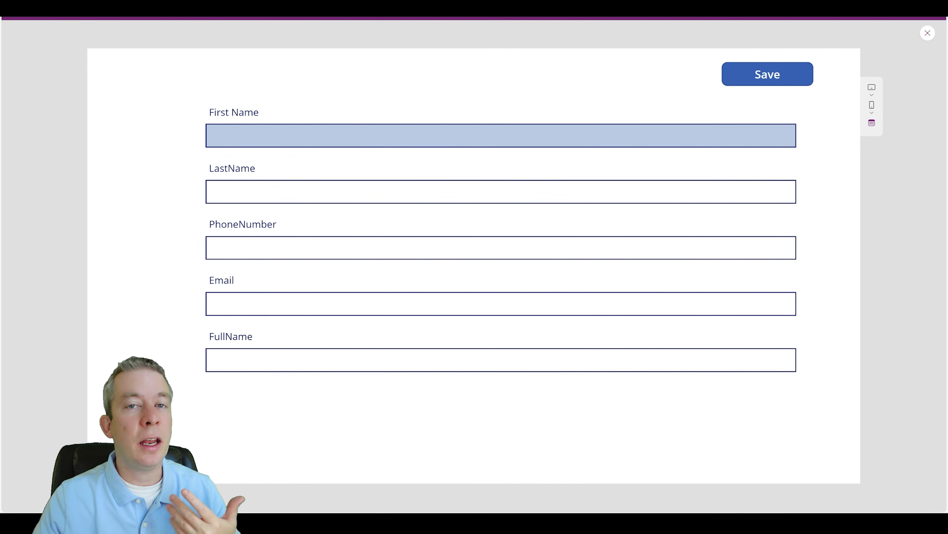
type("Clark")
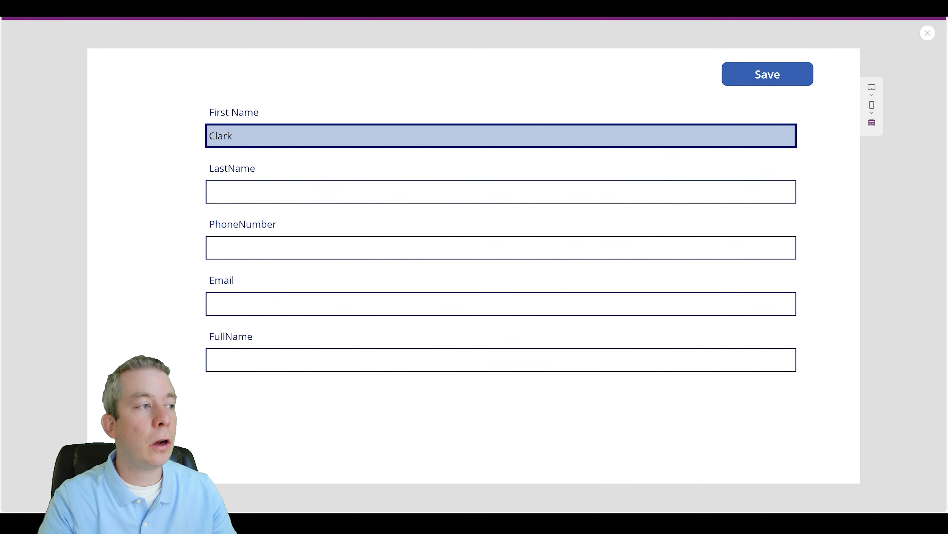
key("Tab")
type("Kent")
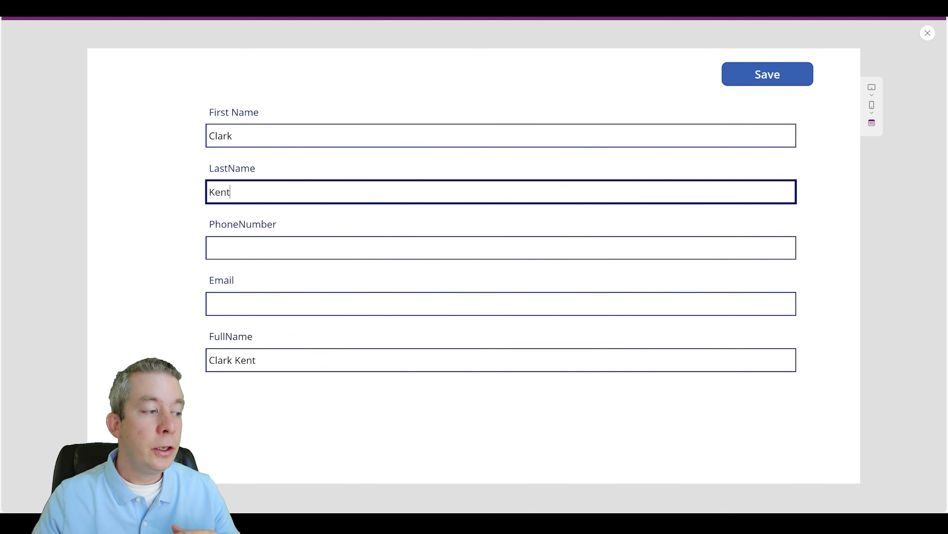
left_click(210, 381)
left_click(246, 360)
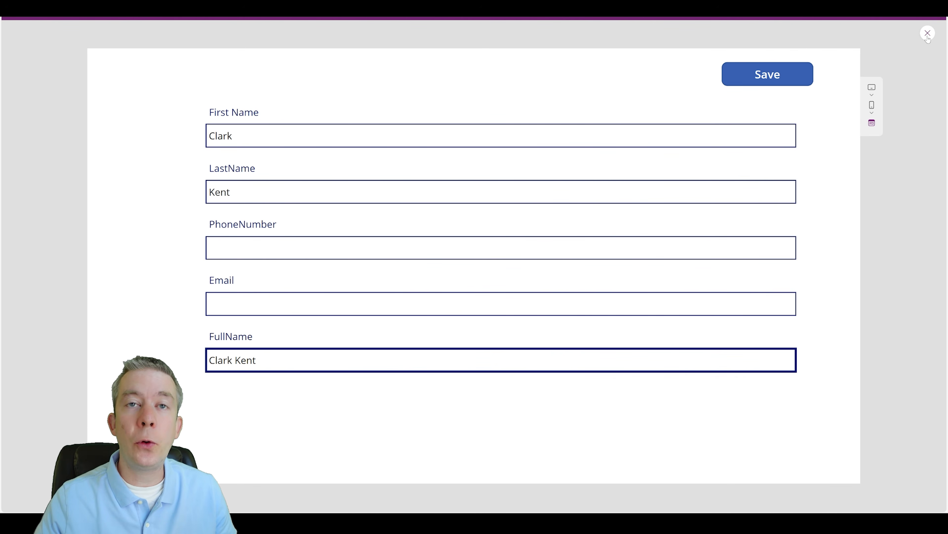
key("Escape")
left_click(305, 347)
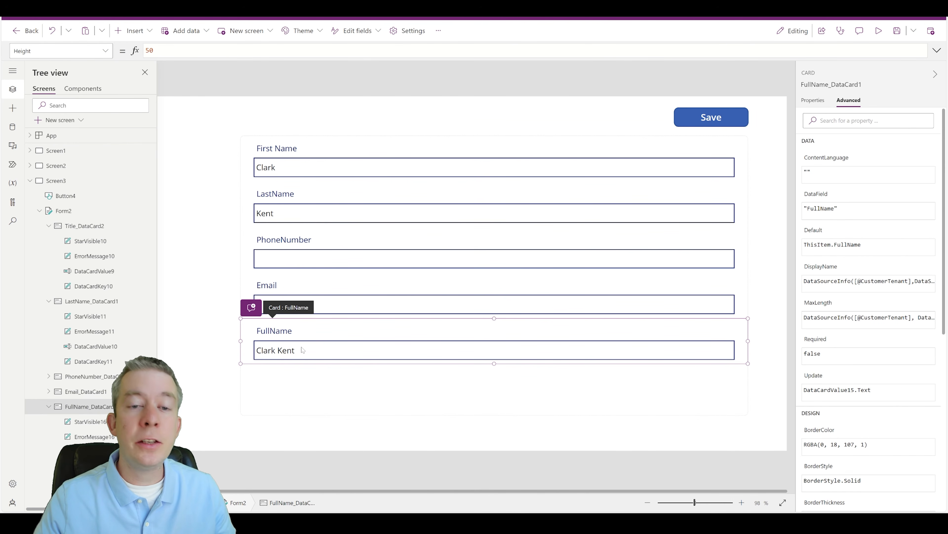
Step: Set the FullName text box's DisplayMode property to DisplayMode.View
left_click(303, 348)
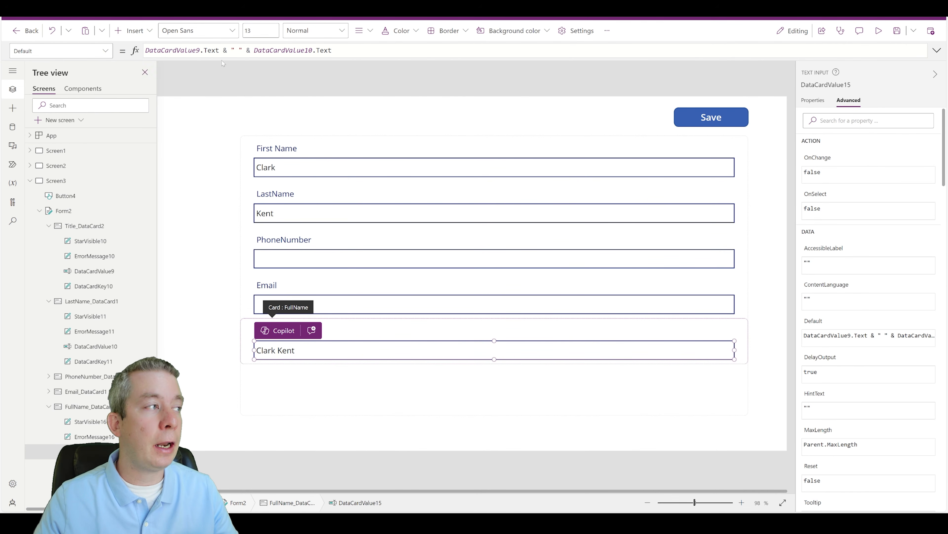
left_click(813, 102)
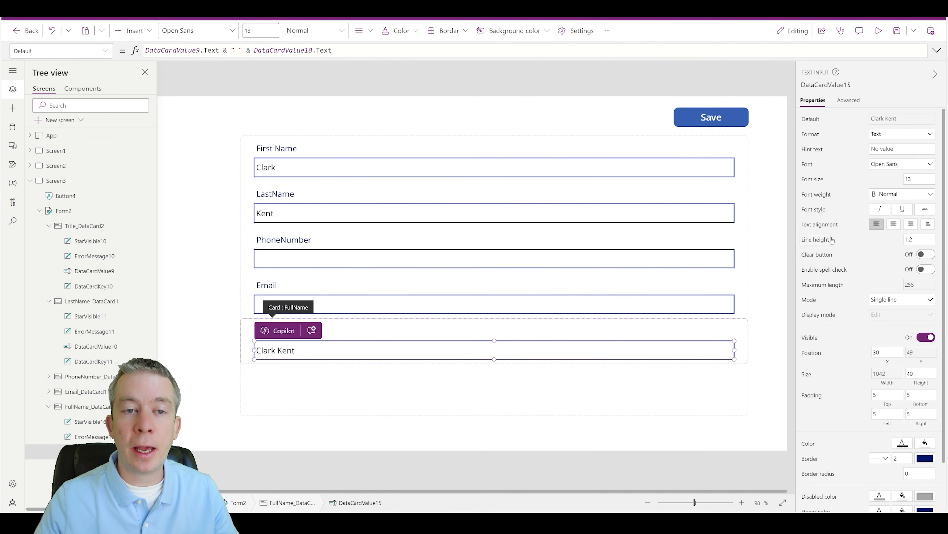
scroll(825, 258, "down", 2)
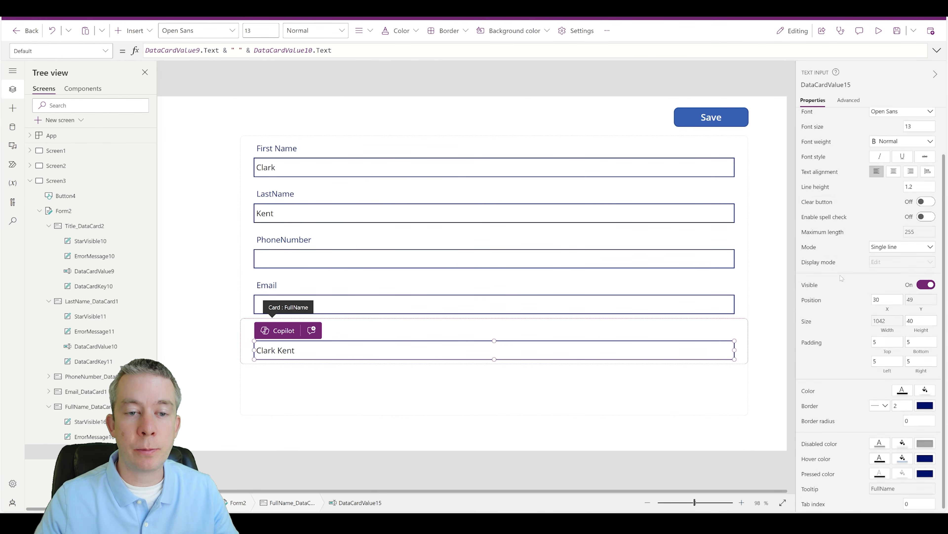
left_click(880, 264)
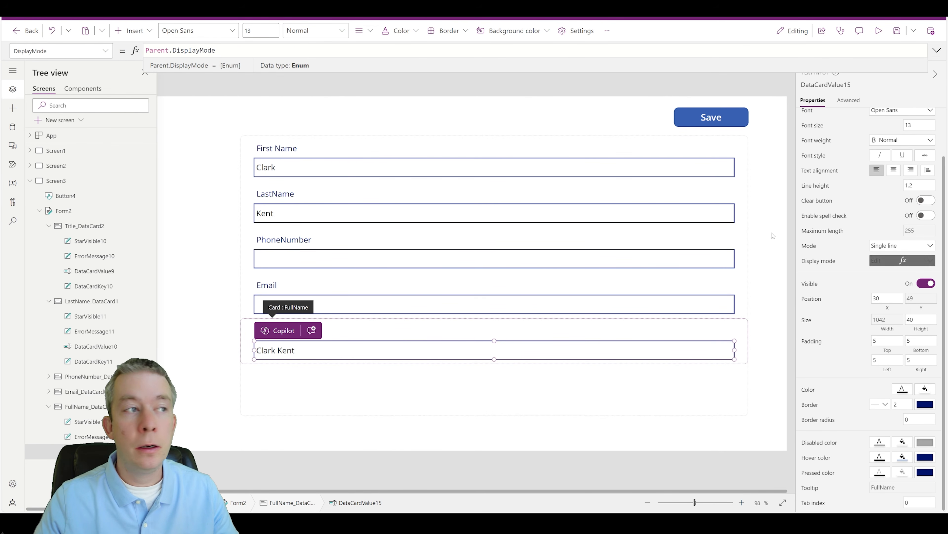
left_click_drag(216, 50, 165, 51)
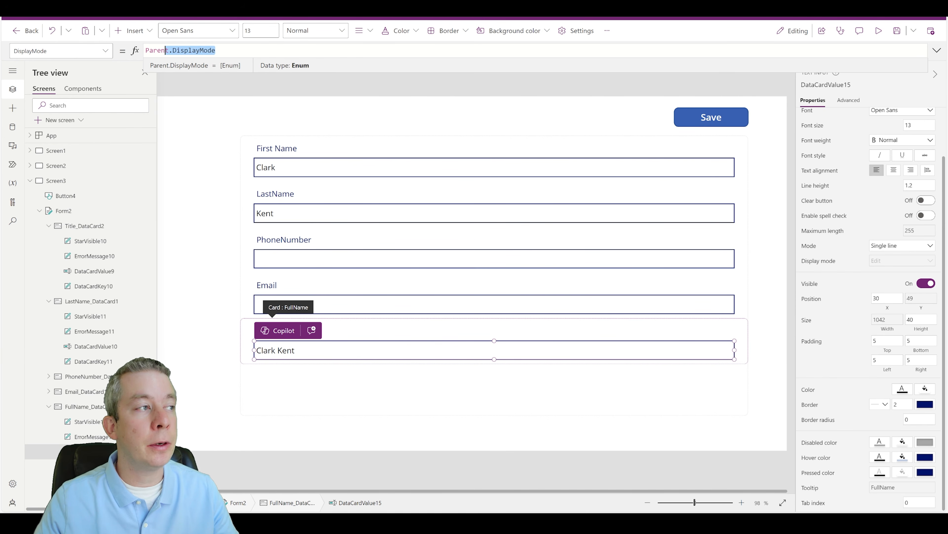
left_click_drag(165, 50, 145, 51)
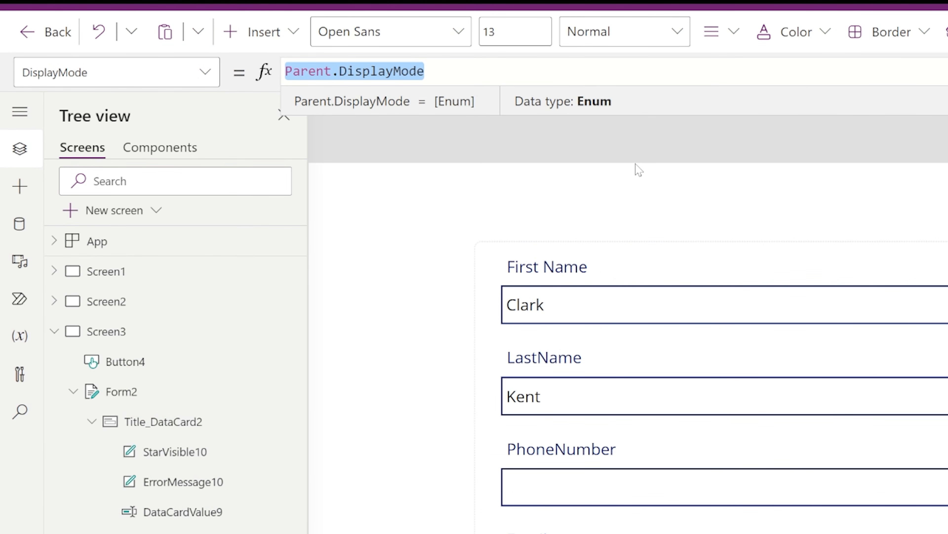
type("DisplayMod")
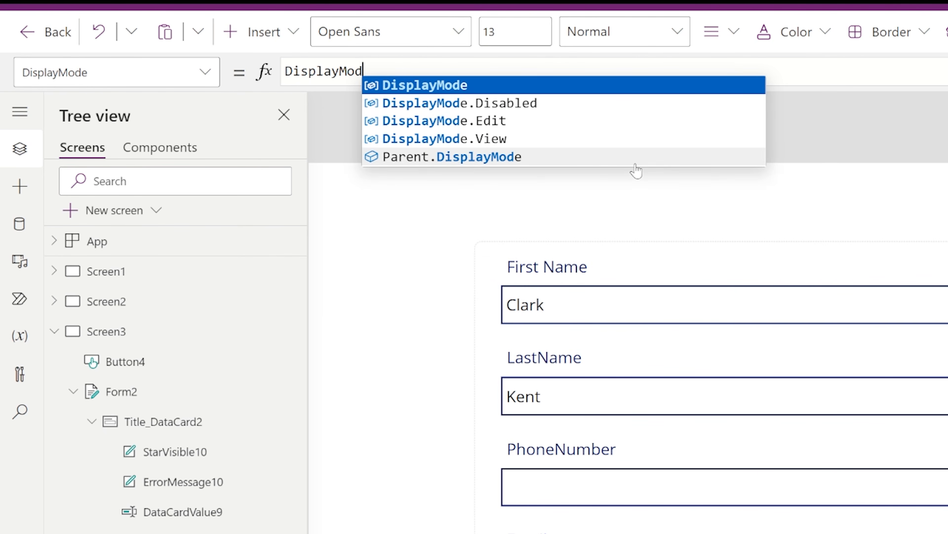
type("e.View")
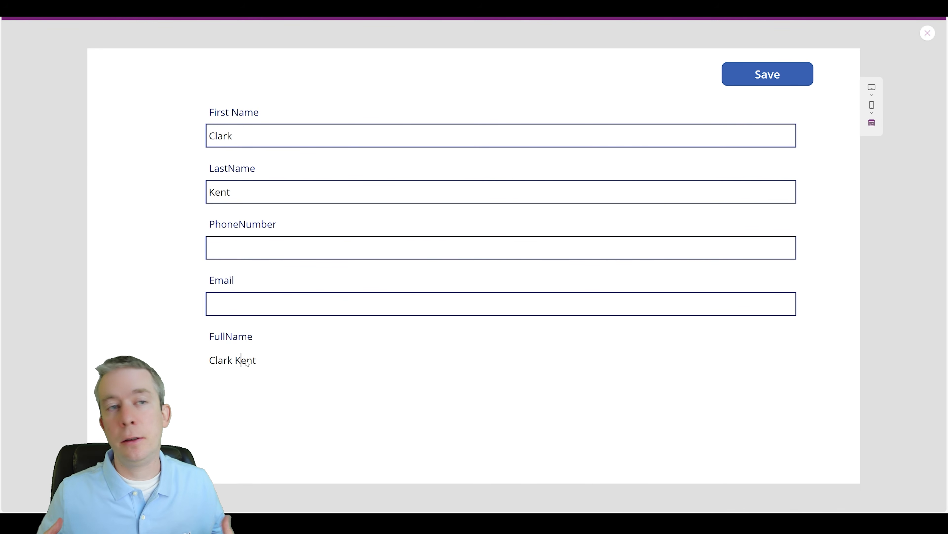
Step: Append 12312 to LastName in preview to watch FullName update, remove it, and exit preview
left_click(312, 191)
type("12312")
left_click(164, 283)
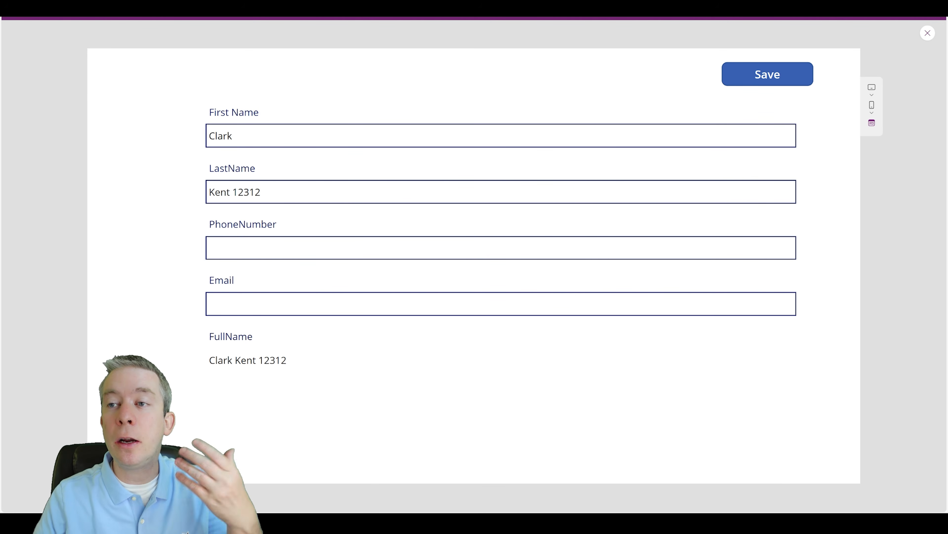
left_click(258, 198)
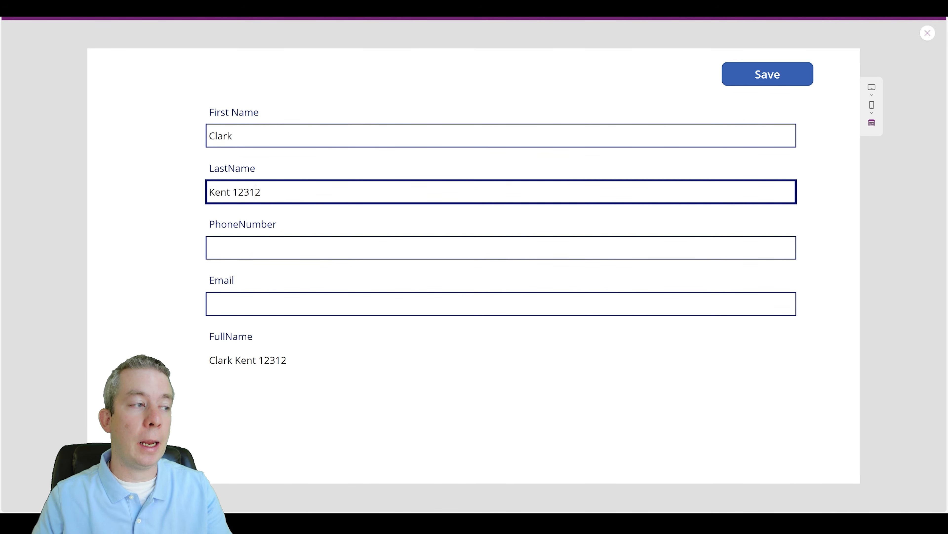
key("BackSpace")
key("BackSpace")
key("BackSpace")
key("BackSpace")
key("BackSpace")
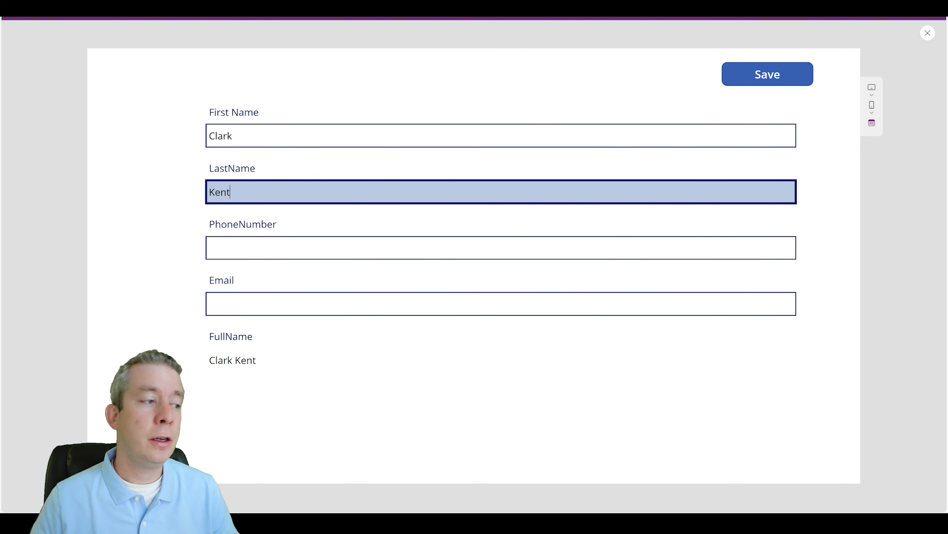
left_click(928, 33)
left_click(288, 350)
left_click(286, 167)
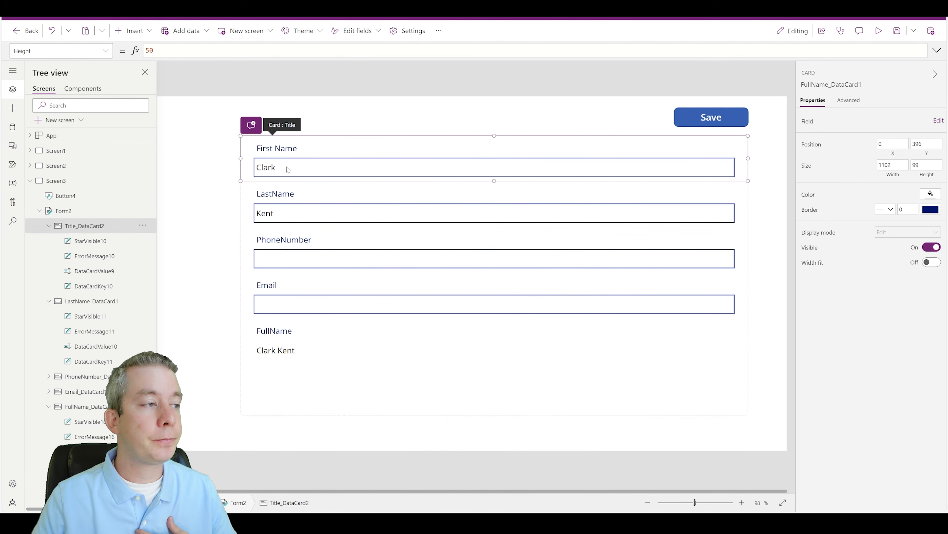
Step: Change FullName's Default to DataCardValue9.Text + DataCardValue10.Text
left_click(287, 168)
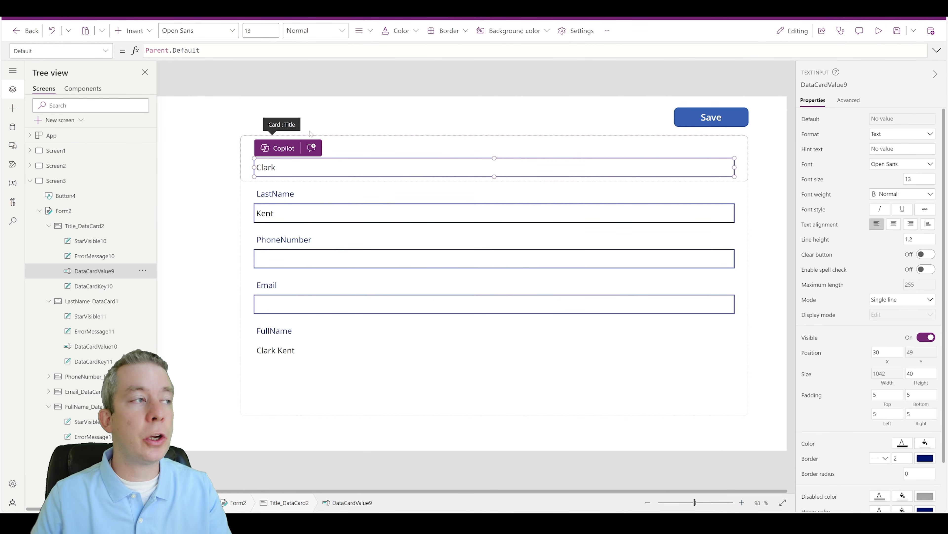
left_click(288, 350)
left_click(287, 350)
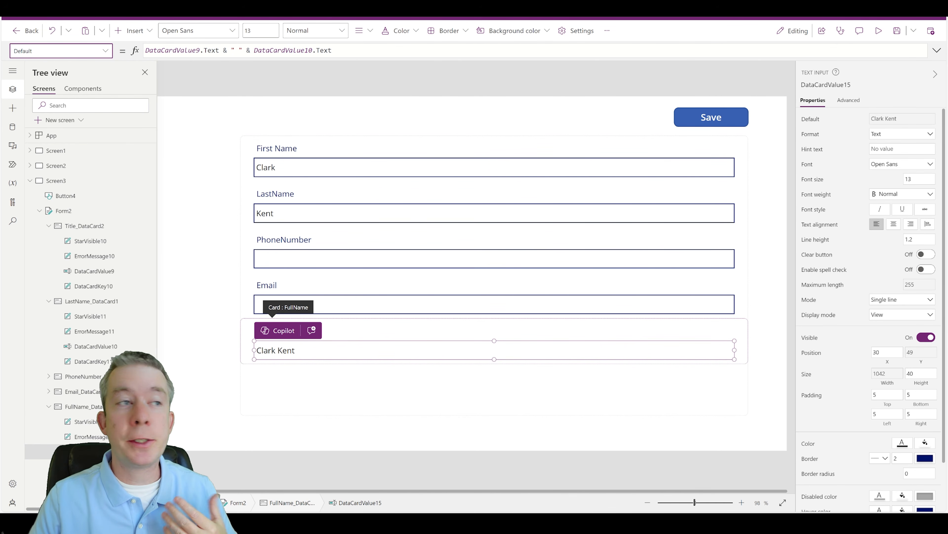
left_click_drag(250, 50, 227, 51)
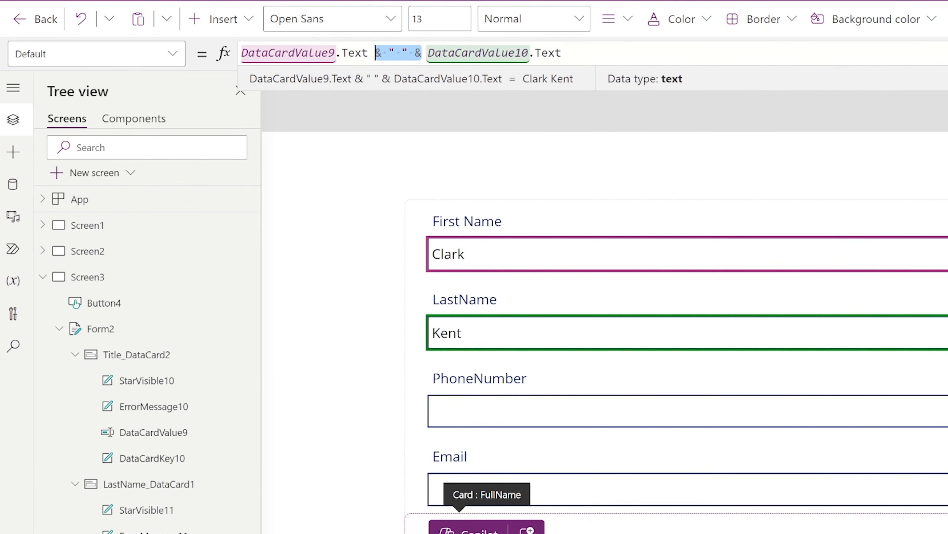
type("+")
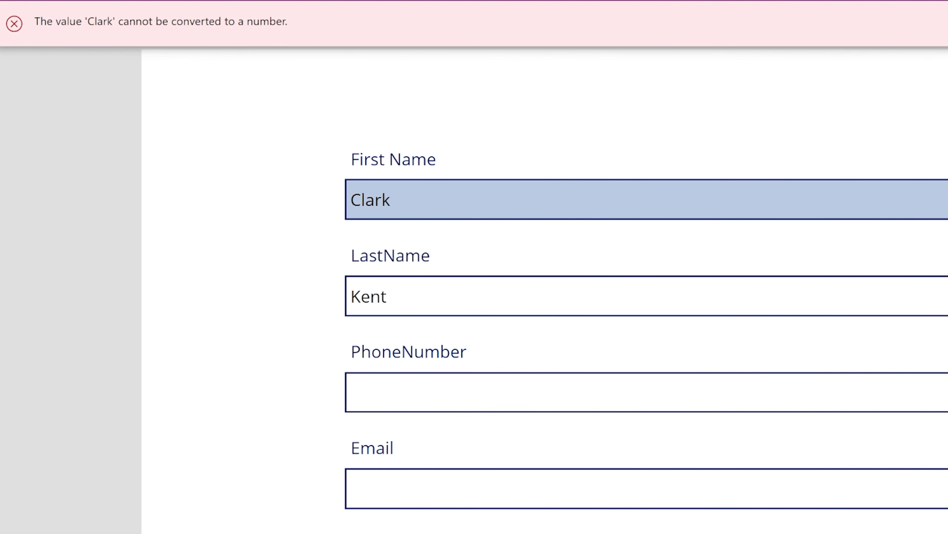
Step: Test in preview with names 1 and 2, then 4 and 2, giving FullName 6
left_click_drag(397, 200, 307, 197)
type("1")
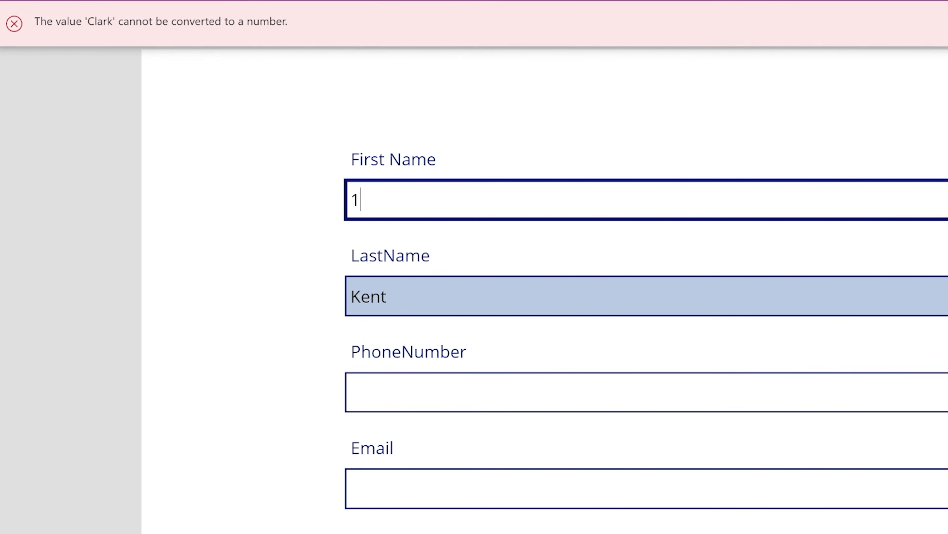
left_click_drag(392, 296, 297, 289)
type("2")
left_click(249, 347)
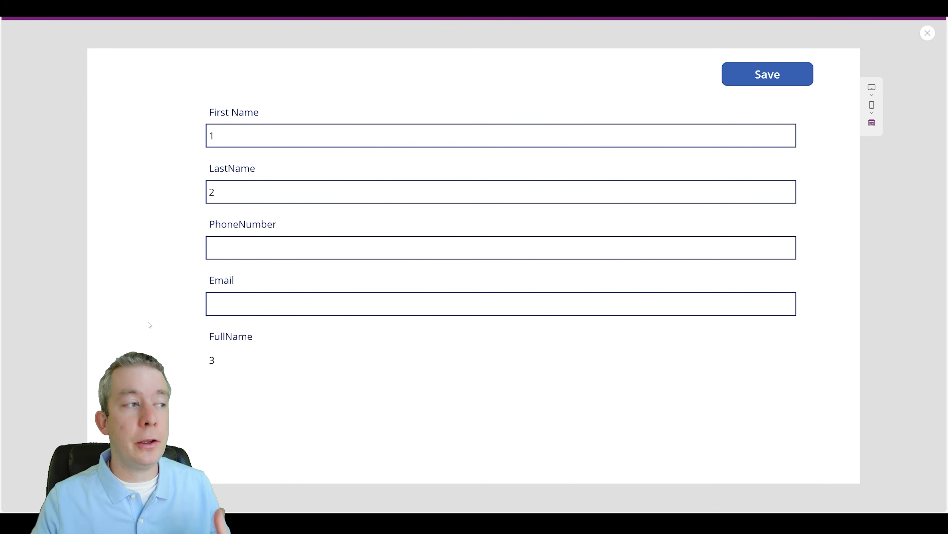
left_click_drag(239, 137, 187, 138)
type("4")
left_click(123, 210)
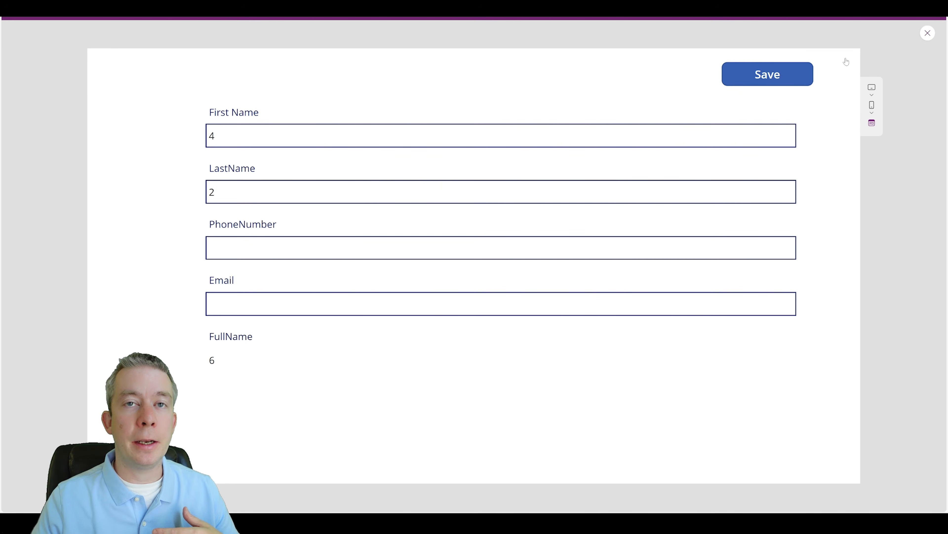
left_click(928, 33)
left_click(297, 357)
left_click(290, 356)
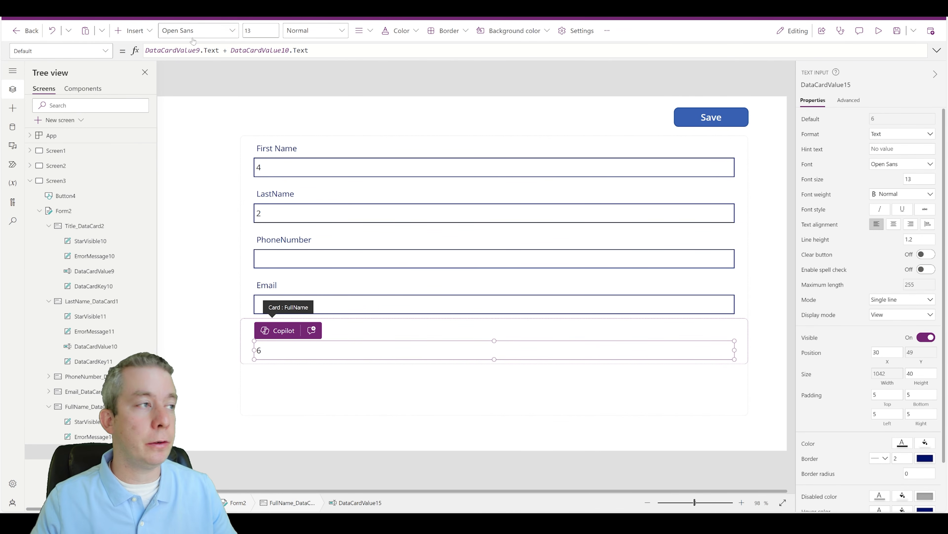
Step: Restore FullName's formula to DataCardValue9.Text & " " & DataCardValue10.Text and run the preview
left_click(224, 50)
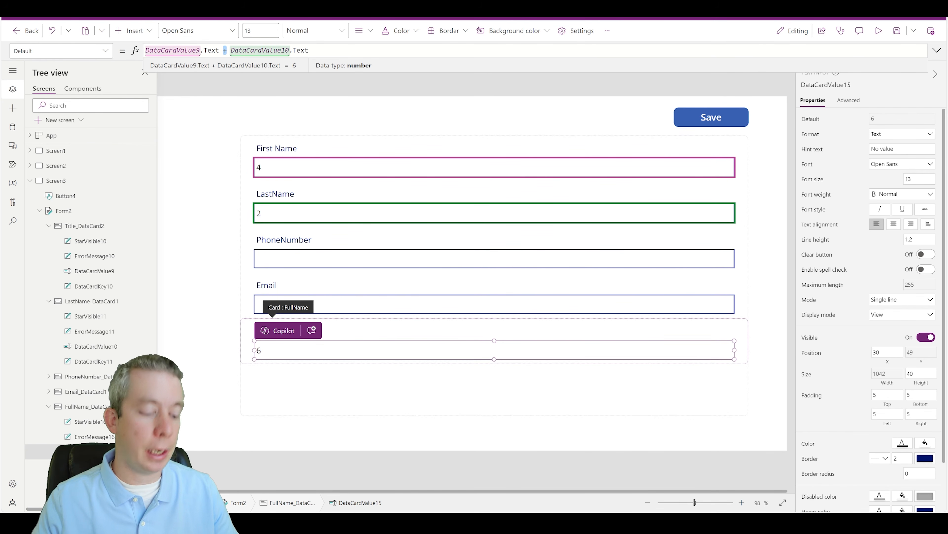
key("Delete")
type("& \" \" ")
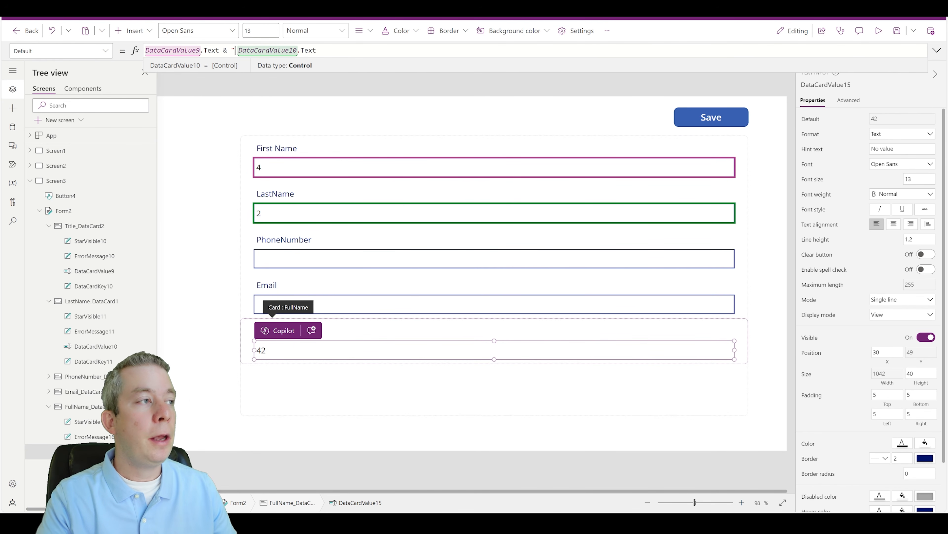
type("&")
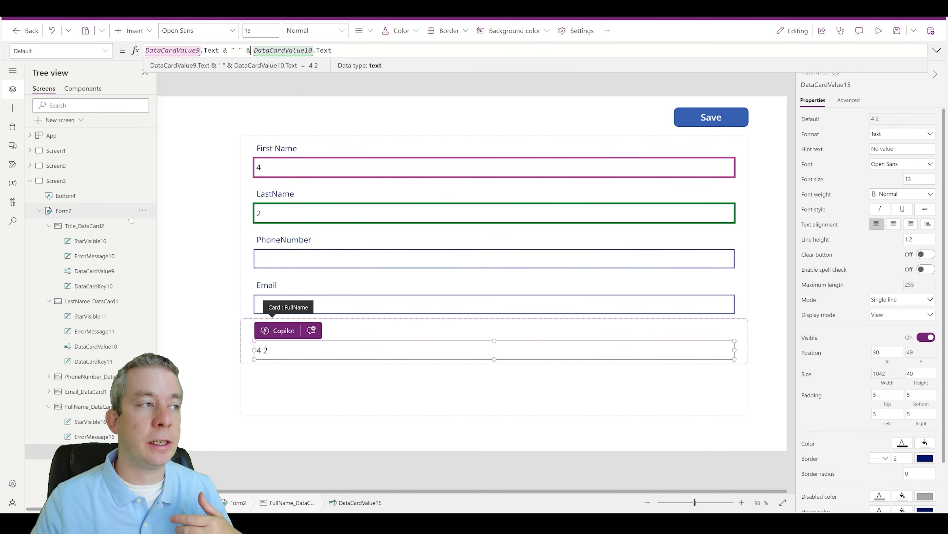
left_click(199, 273)
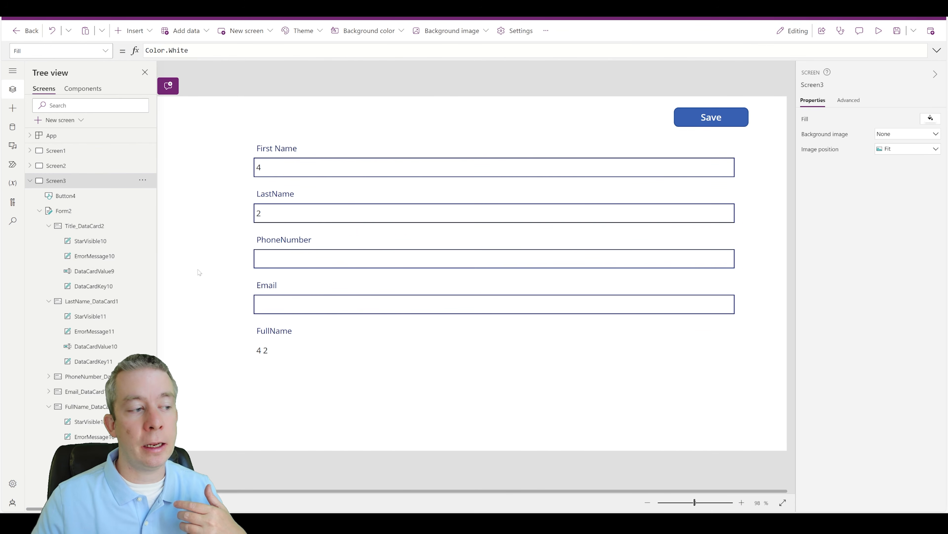
left_click(878, 31)
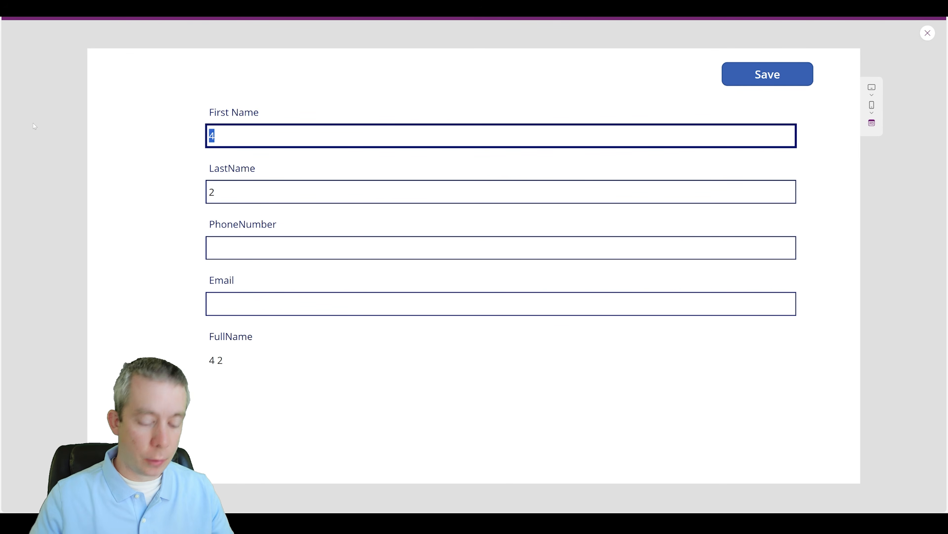
Step: Enter the test customer's first and last name, removing a stray trailing space
type("Car")
type("lark")
key("Tab")
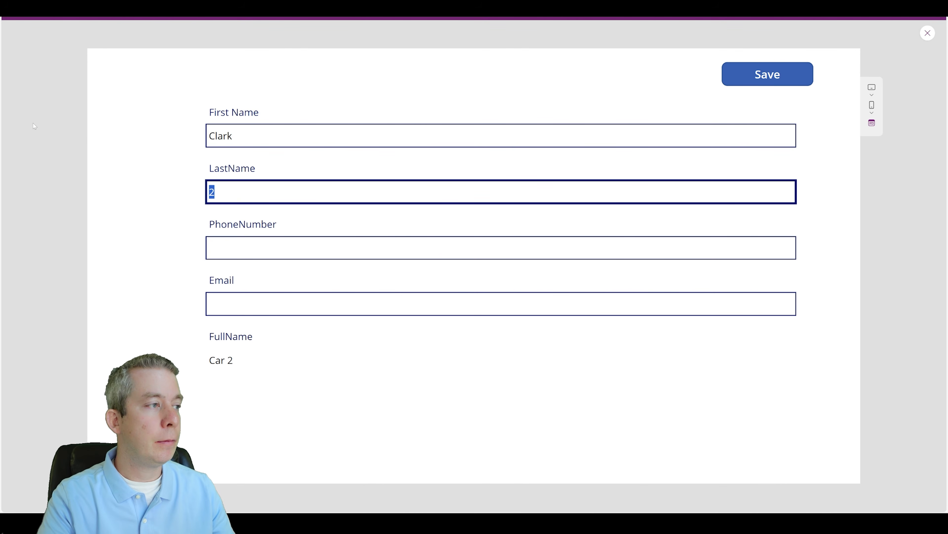
type("Kent")
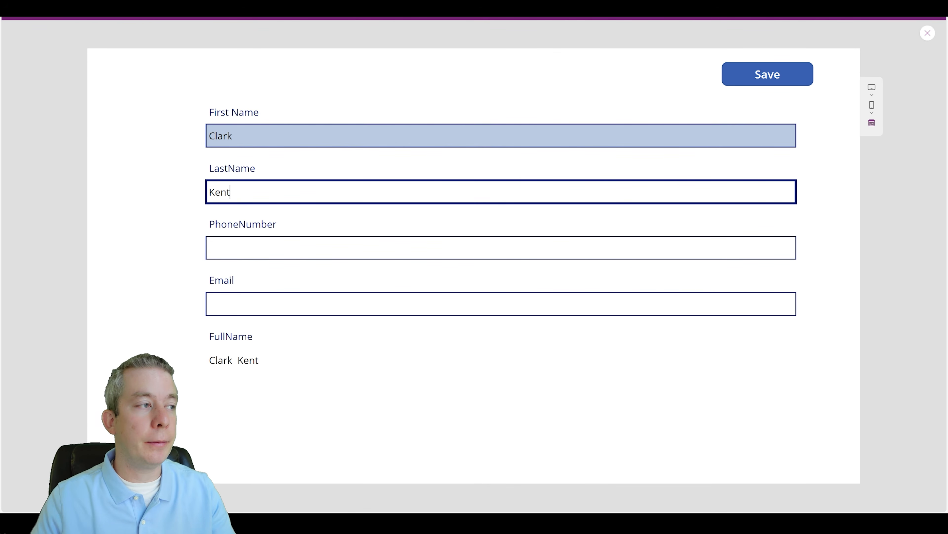
left_click(248, 135)
key("BackSpace")
left_click(170, 262)
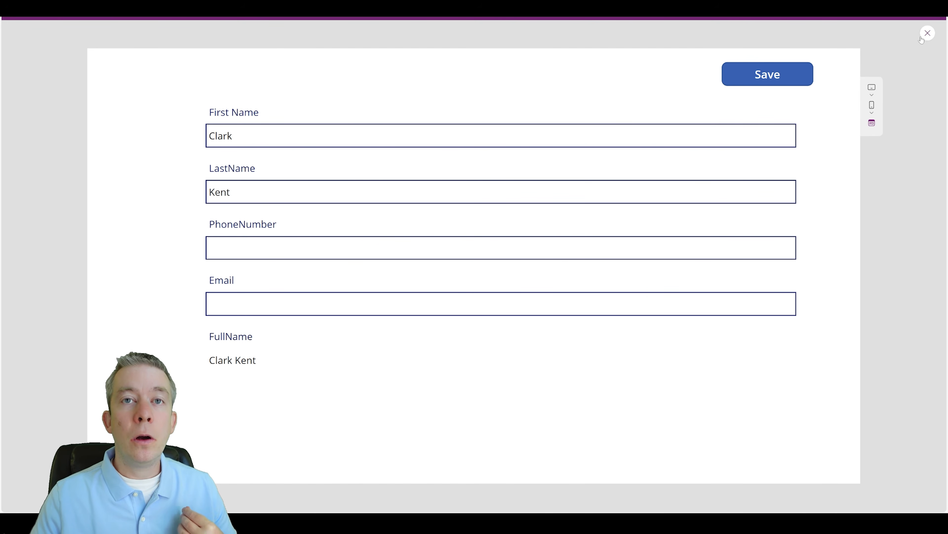
Step: Fill in phone and e-mail, save the record, and check SharePoint's CustomerTenant list
left_click(542, 247)
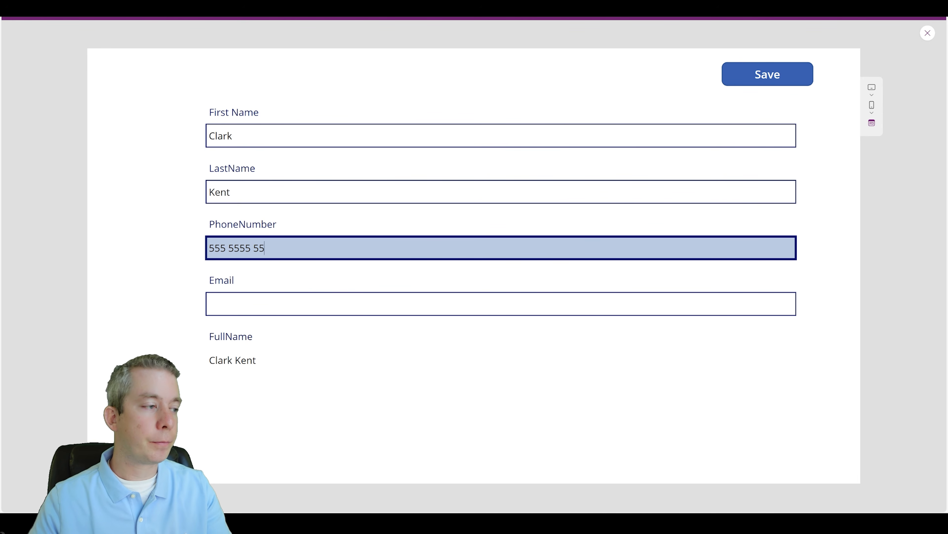
key("Tab")
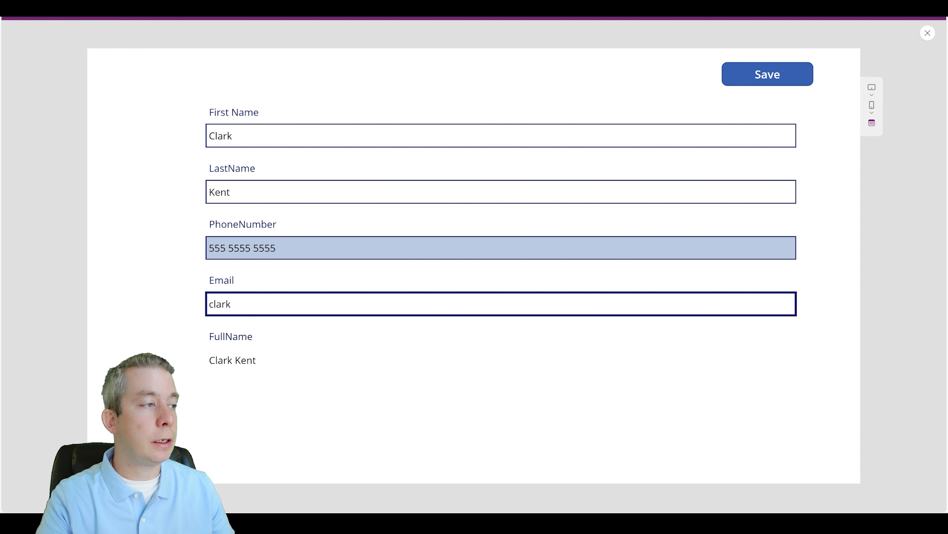
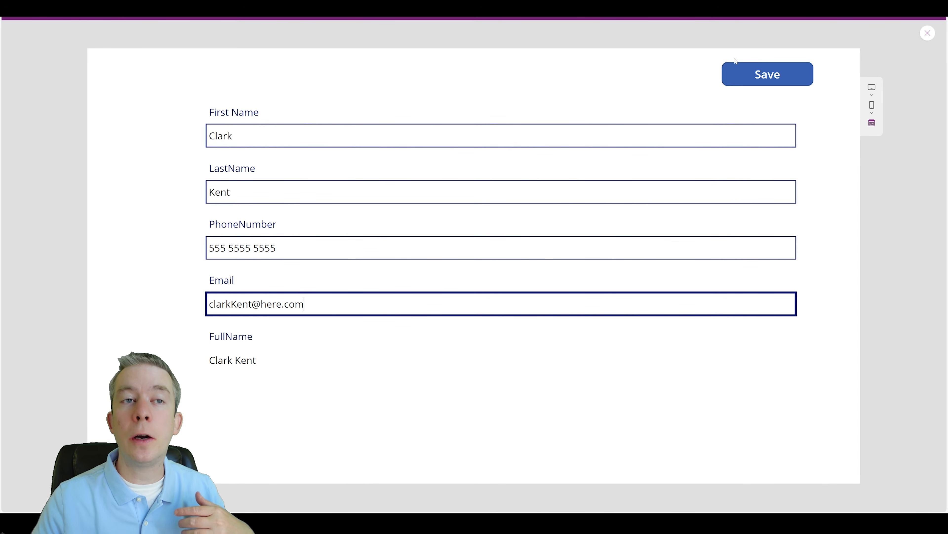
left_click(744, 67)
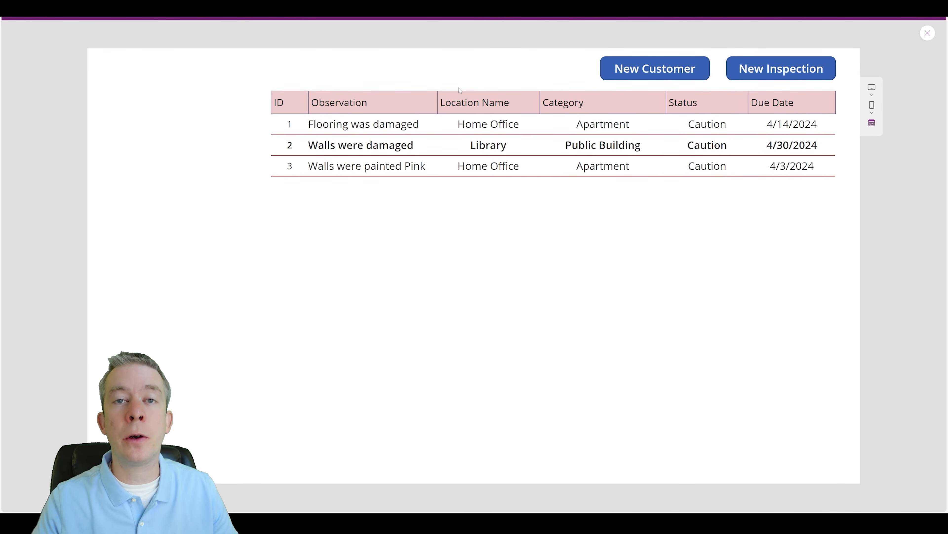
left_click(126, 8)
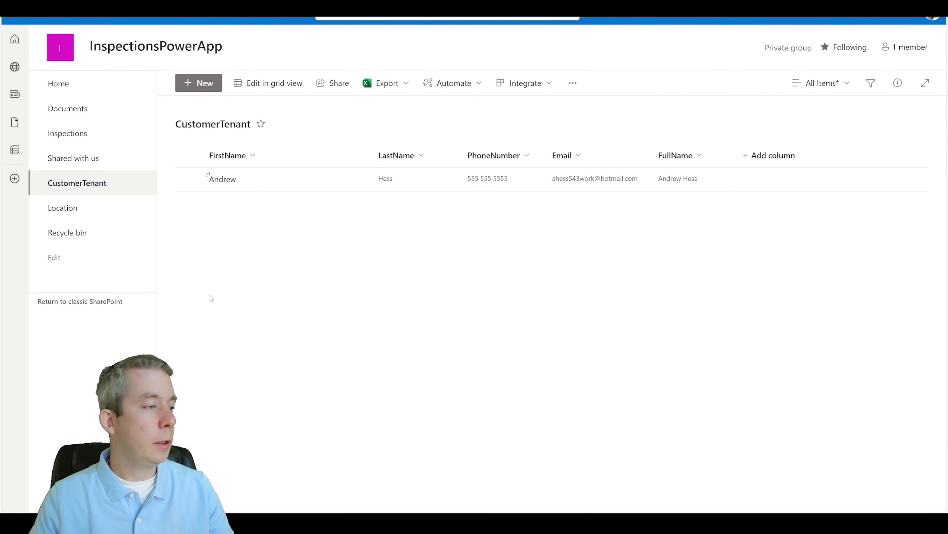